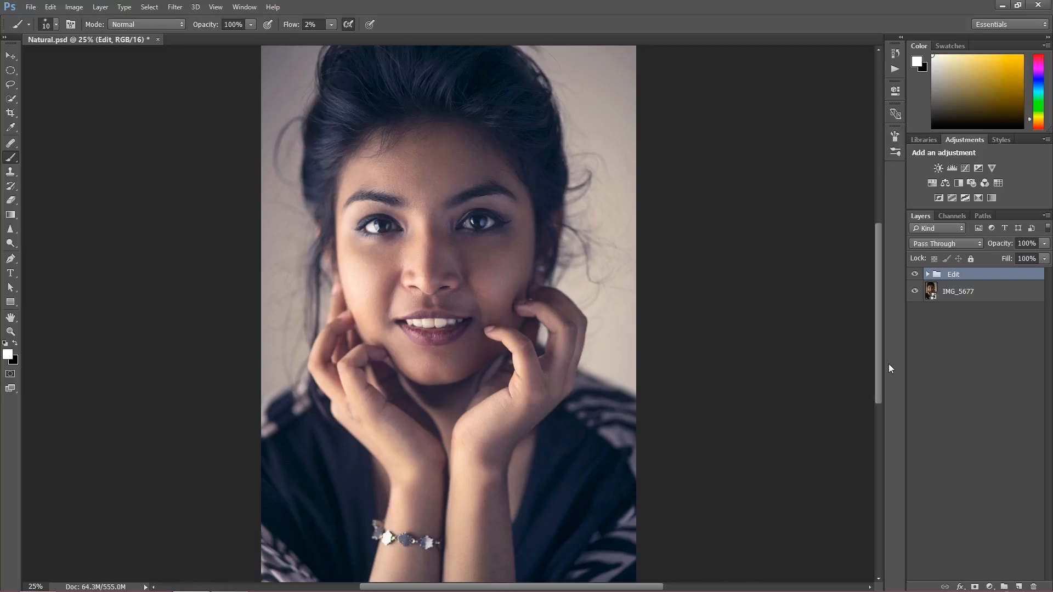
Compare the portrait with and without the retouching by toggling the visibility of the Edit group
key(ctrl+plus)
key(ctrl+plus)
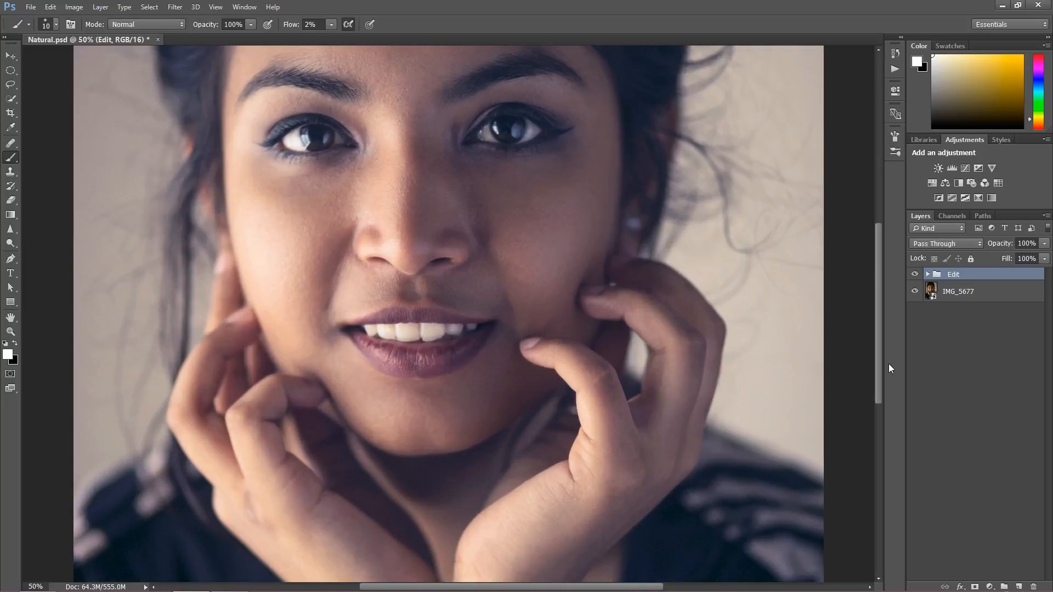
mouse_move(590, 216)
mouse_down()
mouse_move(586, 306)
mouse_move(604, 329)
mouse_up()
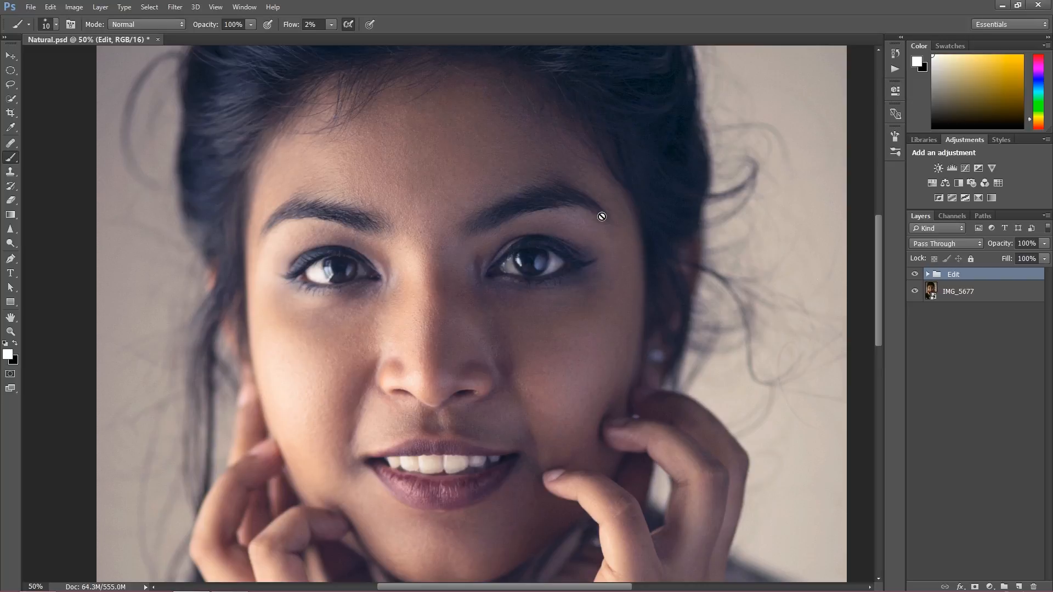
click(11, 54)
click(915, 275)
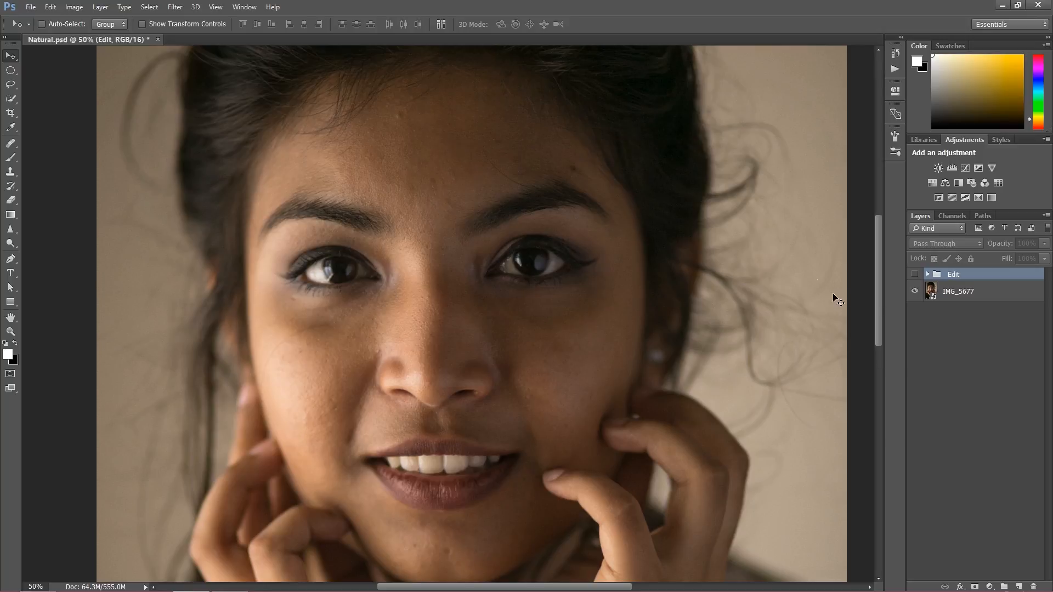
click(915, 274)
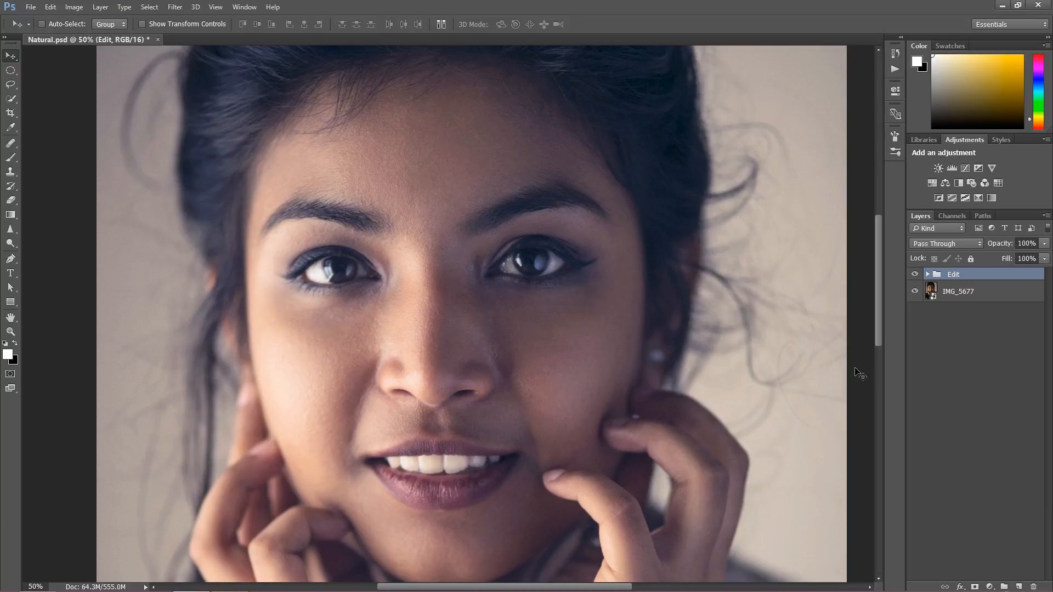
drag(855, 369, 872, 384)
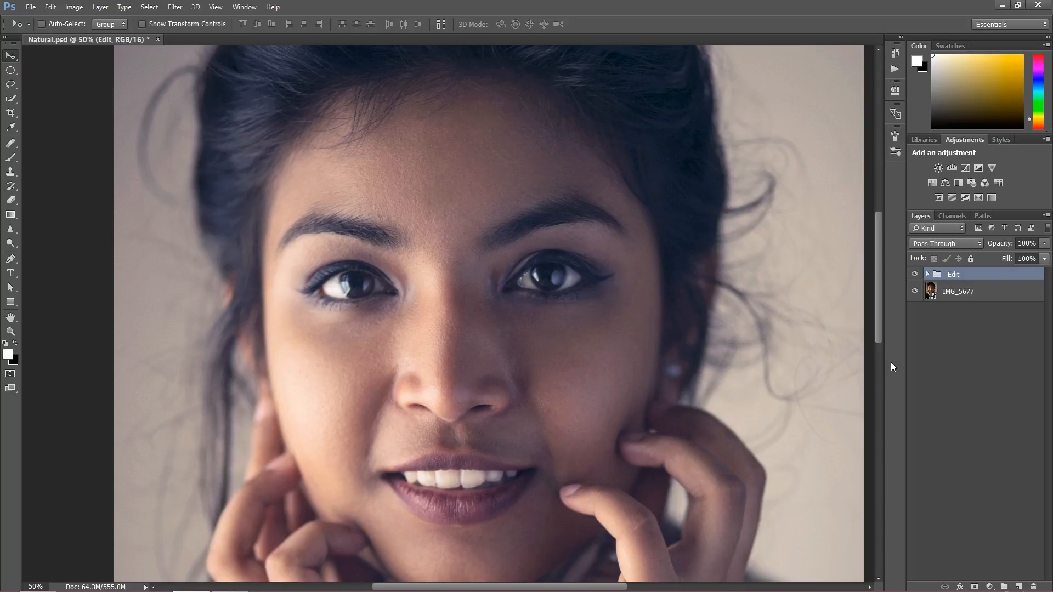
click(915, 274)
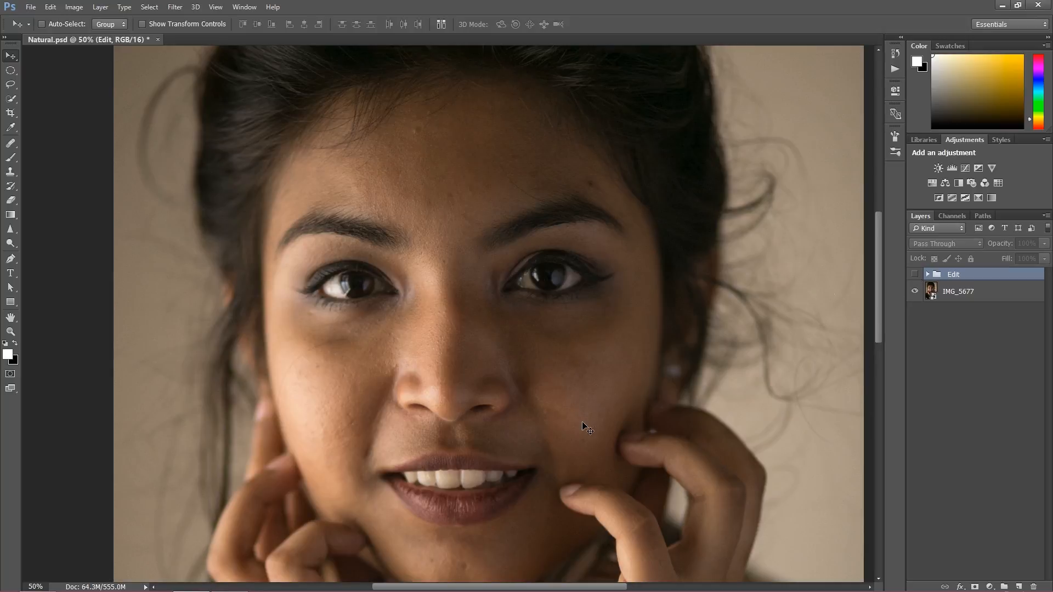
Close the Natural.psd document and switch to Bridge to browse the retouch pics folder
click(158, 39)
click(534, 227)
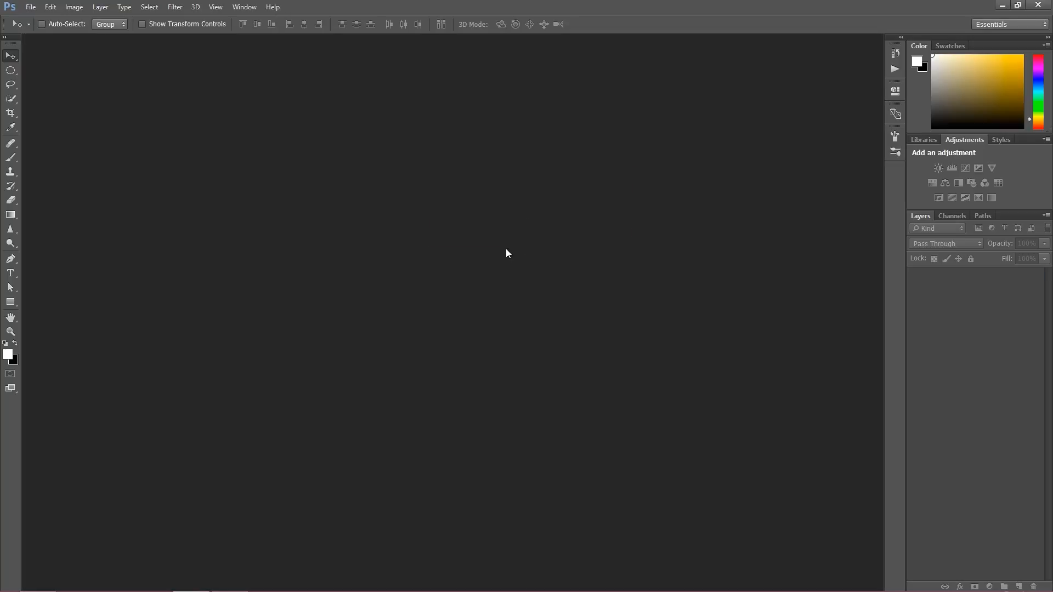
click(30, 7)
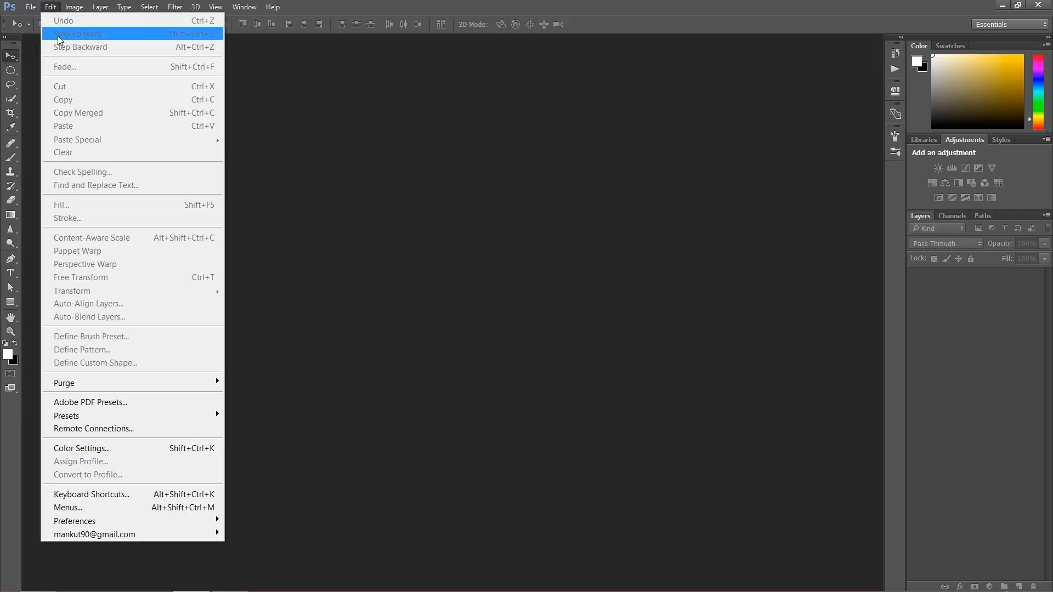
click(55, 47)
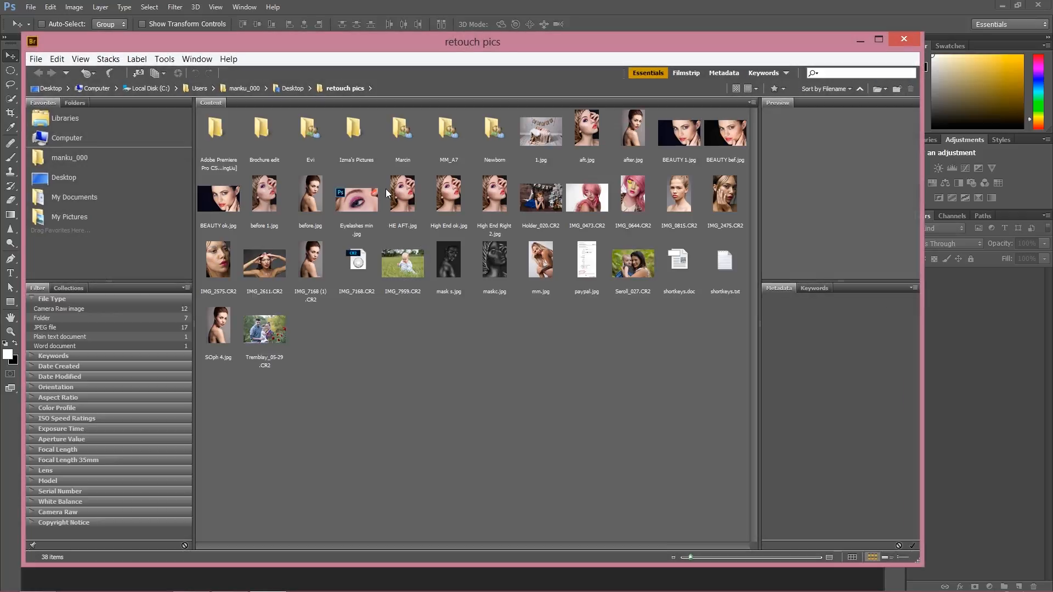
Open the raw file IMG_5677.CR2 in Camera Raw from the model's picture folder inside retouch pics
double_click(355, 135)
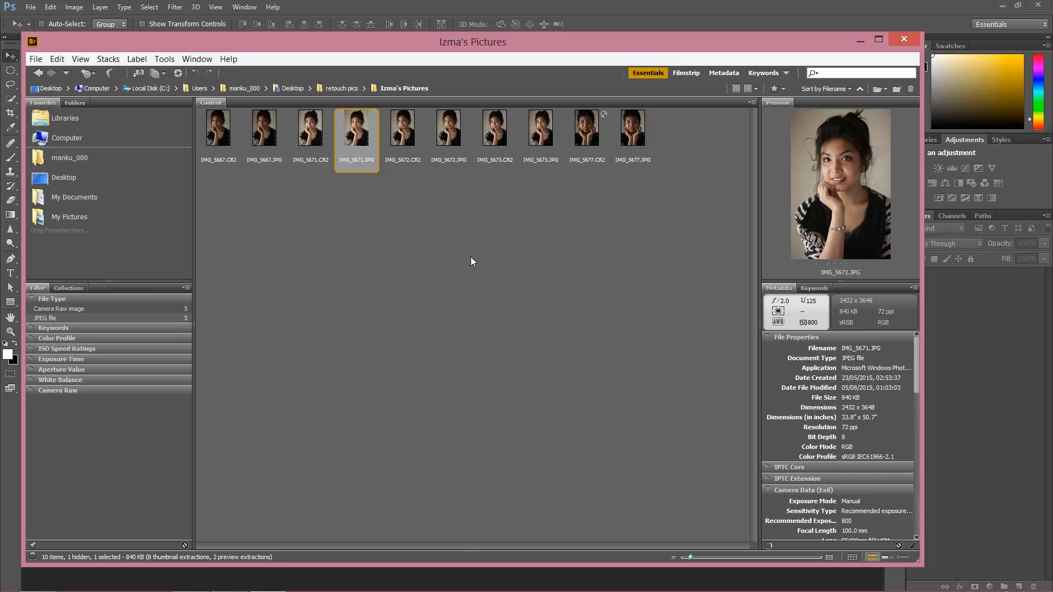
click(634, 144)
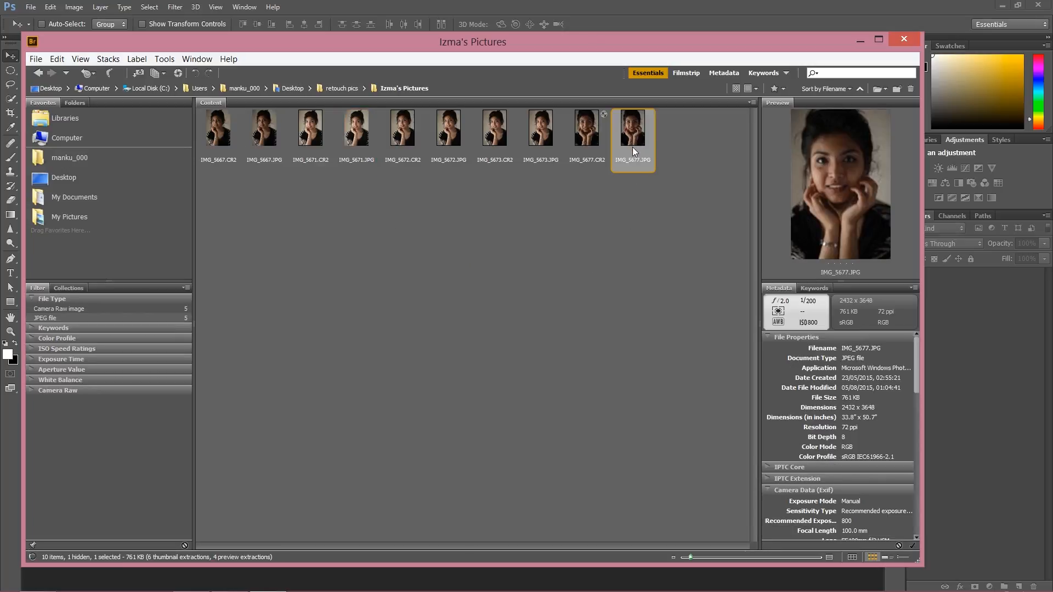
click(586, 141)
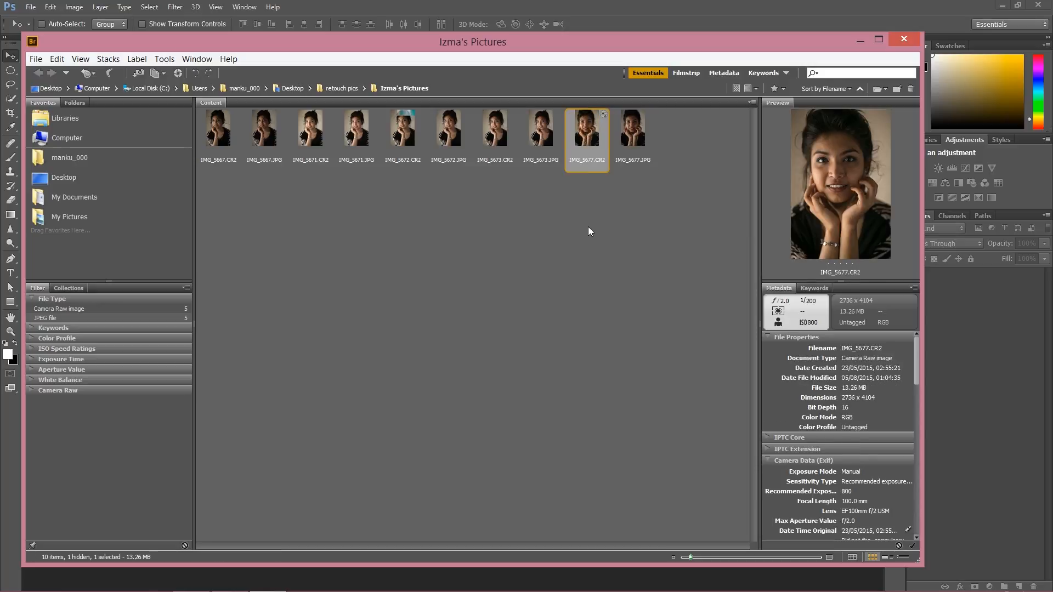
double_click(583, 134)
right_click(584, 135)
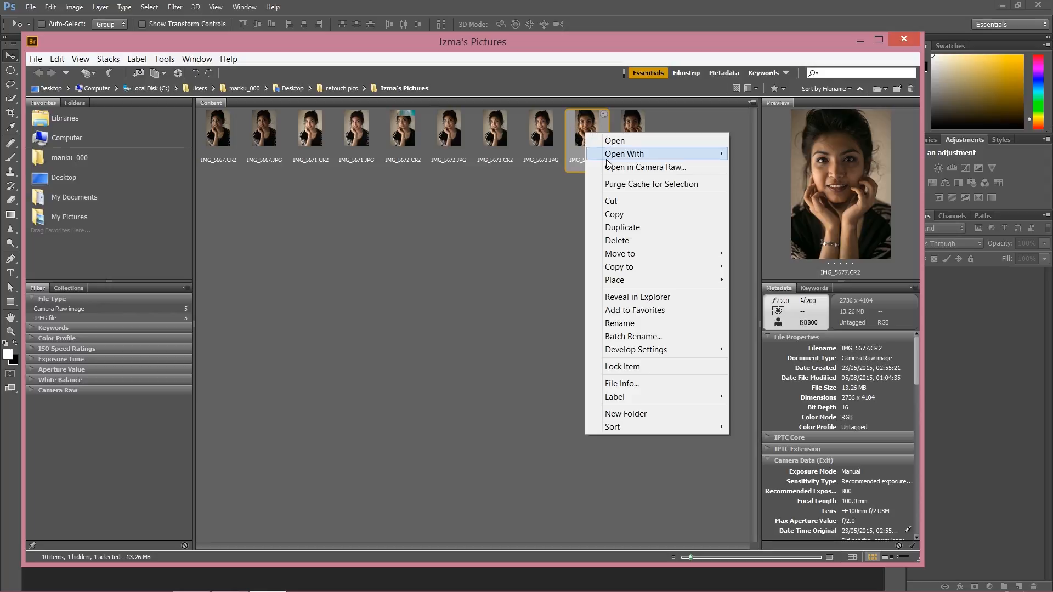
click(582, 132)
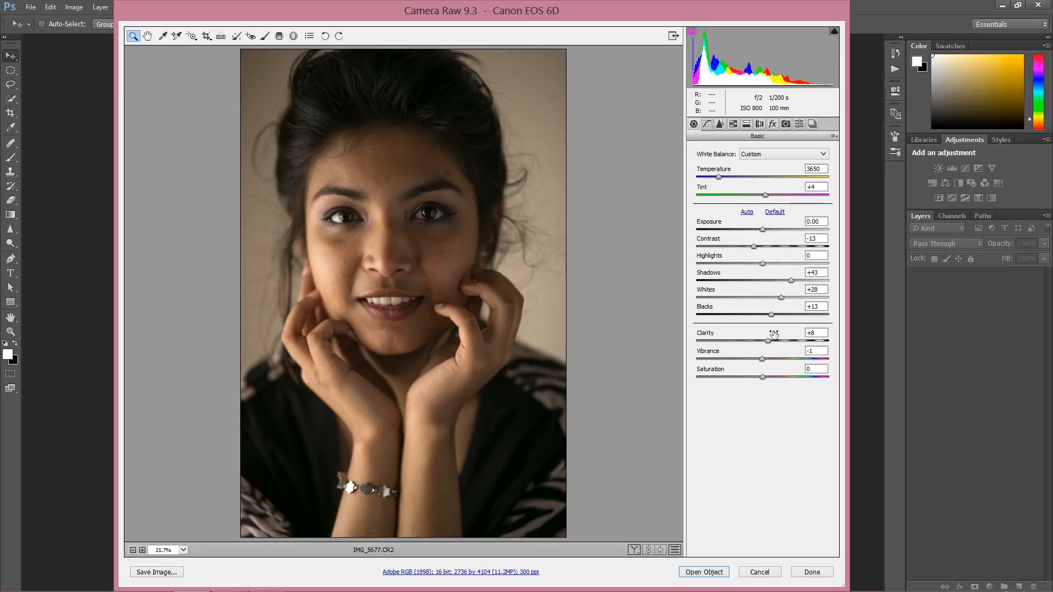
Reset the photo to the Camera Raw defaults and adjust white balance to Temperature 3550 and Tint +3
click(834, 136)
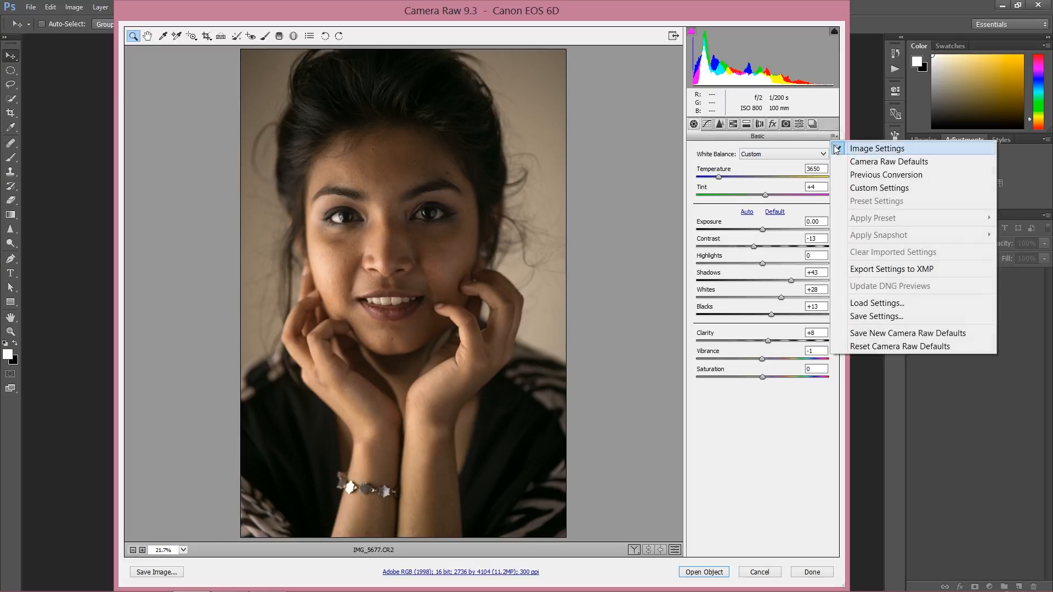
click(903, 347)
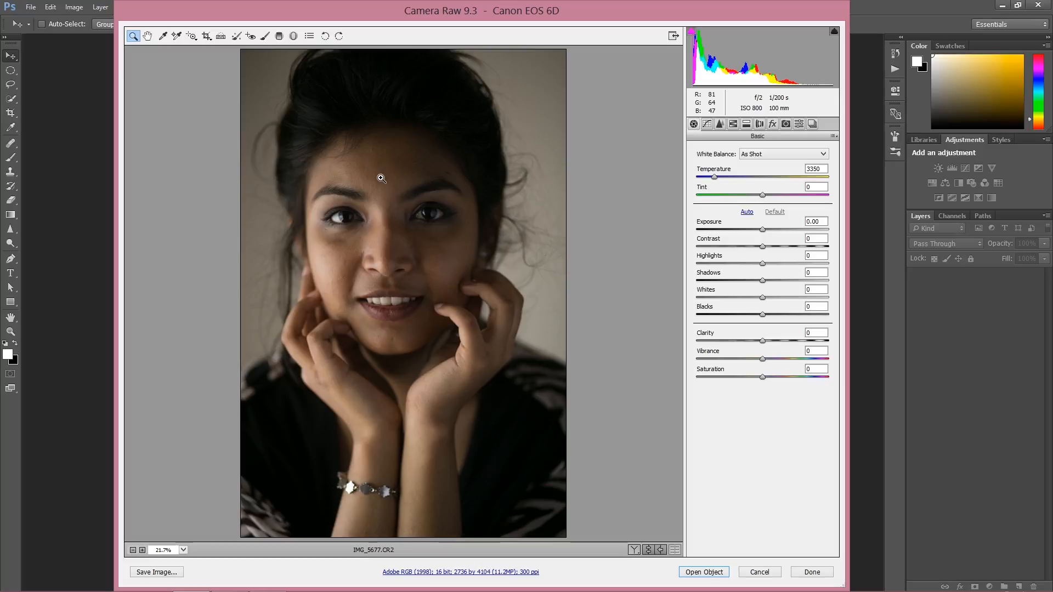
click(715, 177)
drag(715, 181, 716, 177)
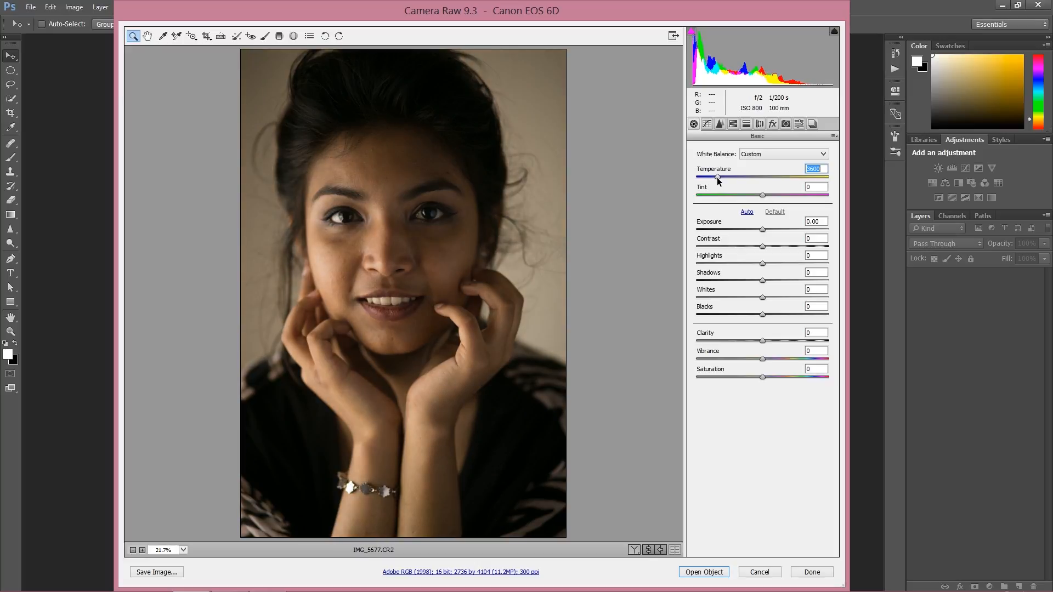
drag(716, 176, 716, 177)
drag(763, 195, 766, 203)
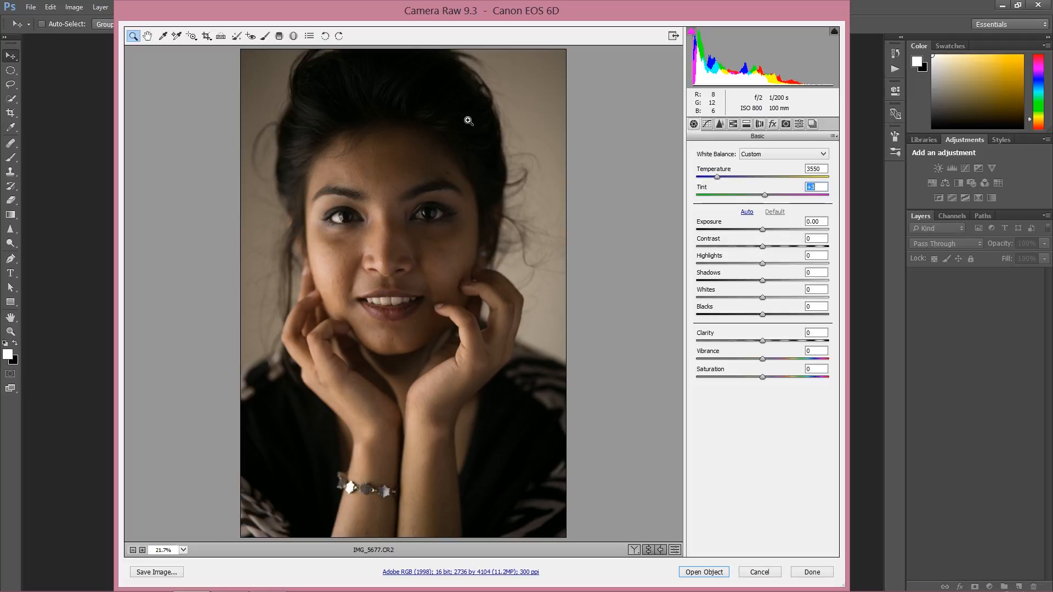
Set the photo's tonal values to Contrast -13, Shadows +27, Whites +16 and Blacks +16
drag(763, 248, 757, 249)
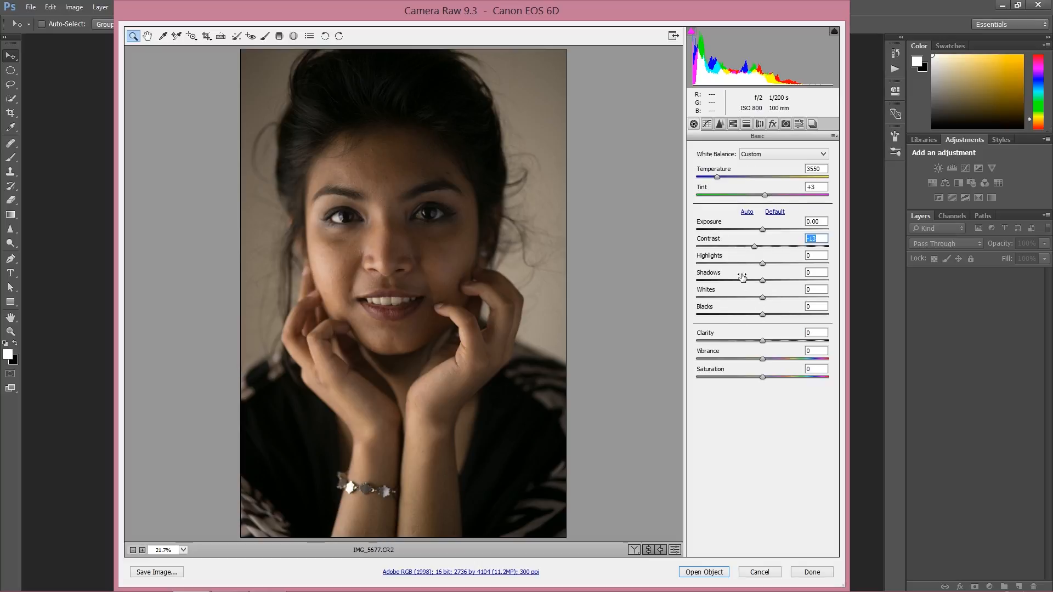
drag(768, 279, 780, 283)
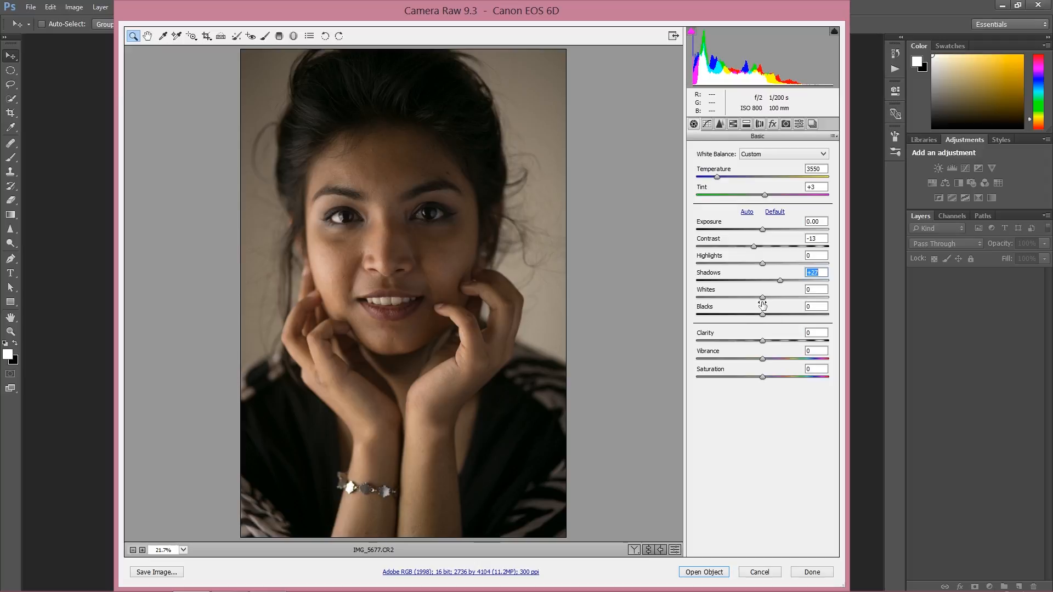
drag(763, 297, 776, 299)
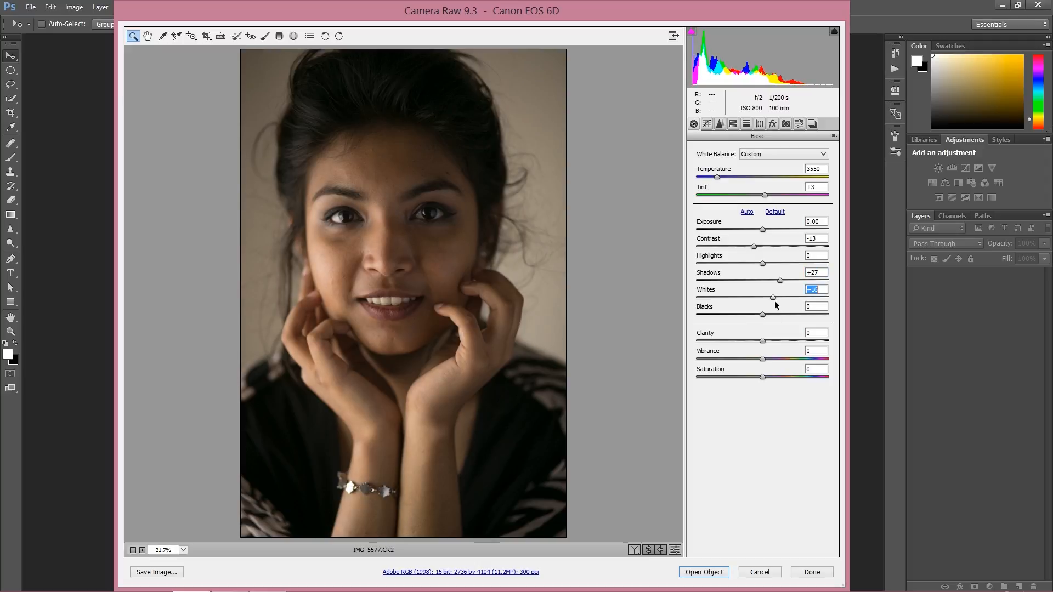
drag(762, 314, 773, 318)
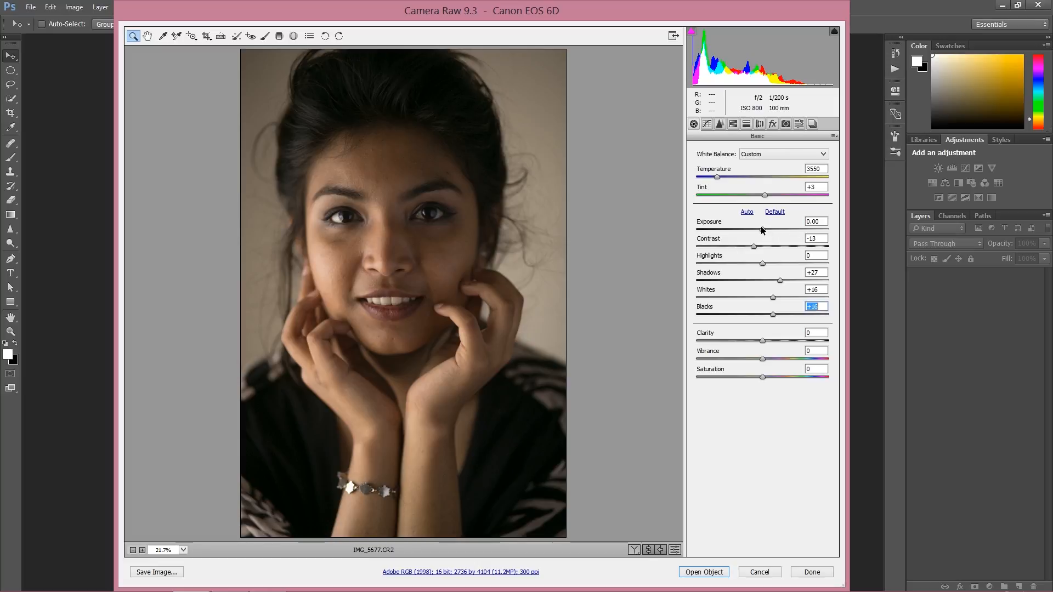
Brighten the portrait by fine-tuning Exposure to +0.45
drag(763, 230, 765, 233)
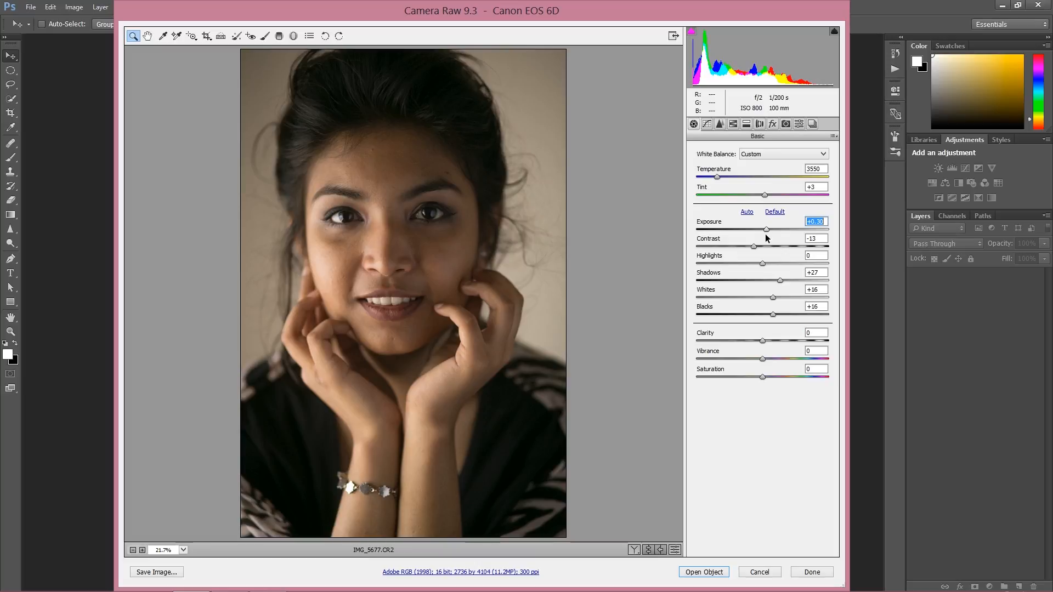
drag(767, 238, 766, 236)
drag(769, 228, 769, 232)
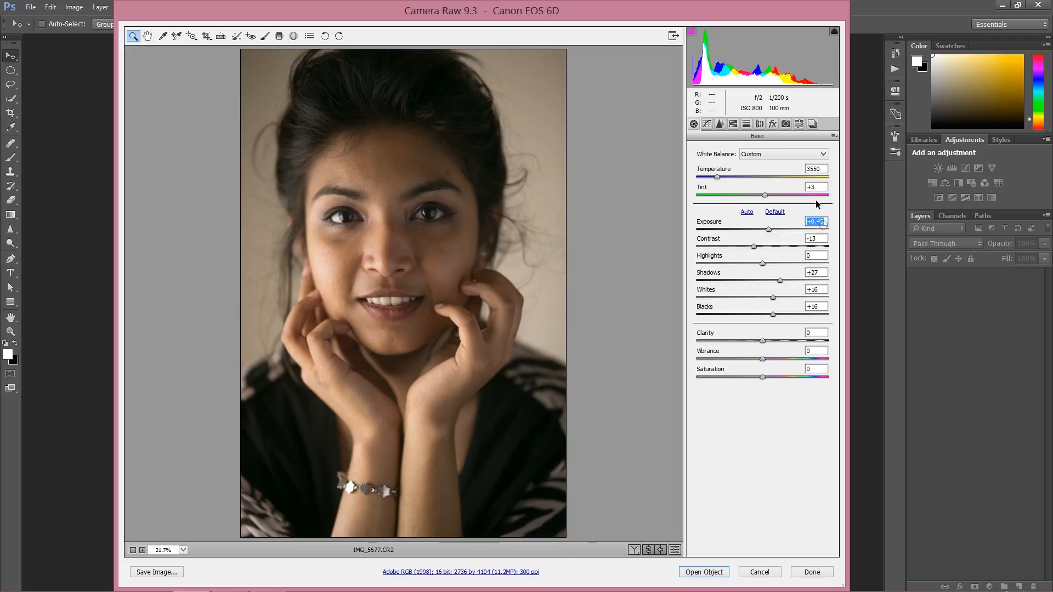
mouse_move(768, 230)
mouse_down()
mouse_move(778, 232)
mouse_move(768, 232)
mouse_up()
drag(768, 231, 766, 231)
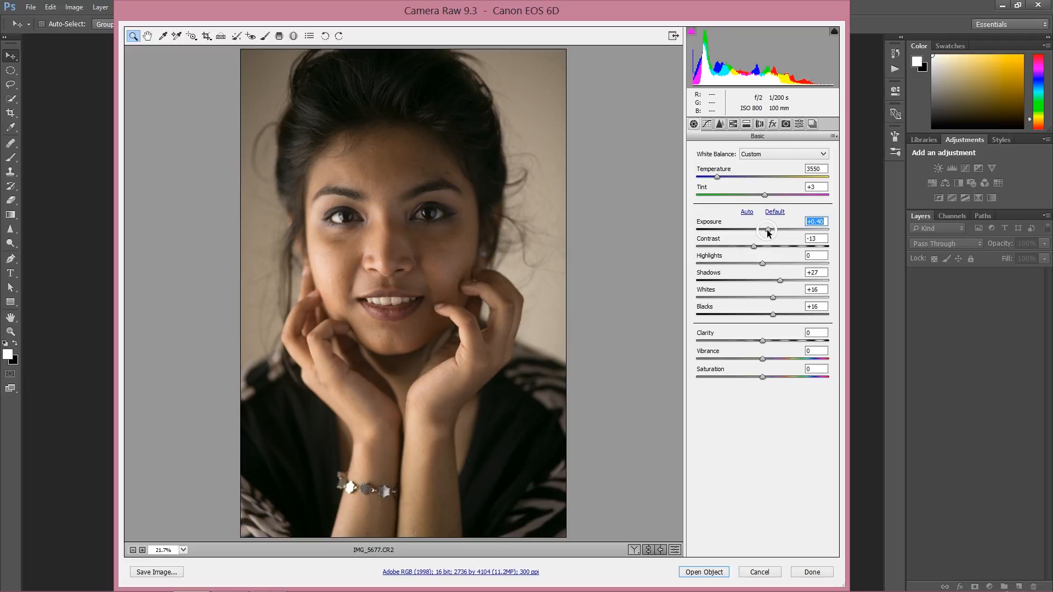
drag(768, 229, 768, 231)
Set Clarity to +8, try lowering Highlights and return Highlights to 0
drag(762, 341, 769, 341)
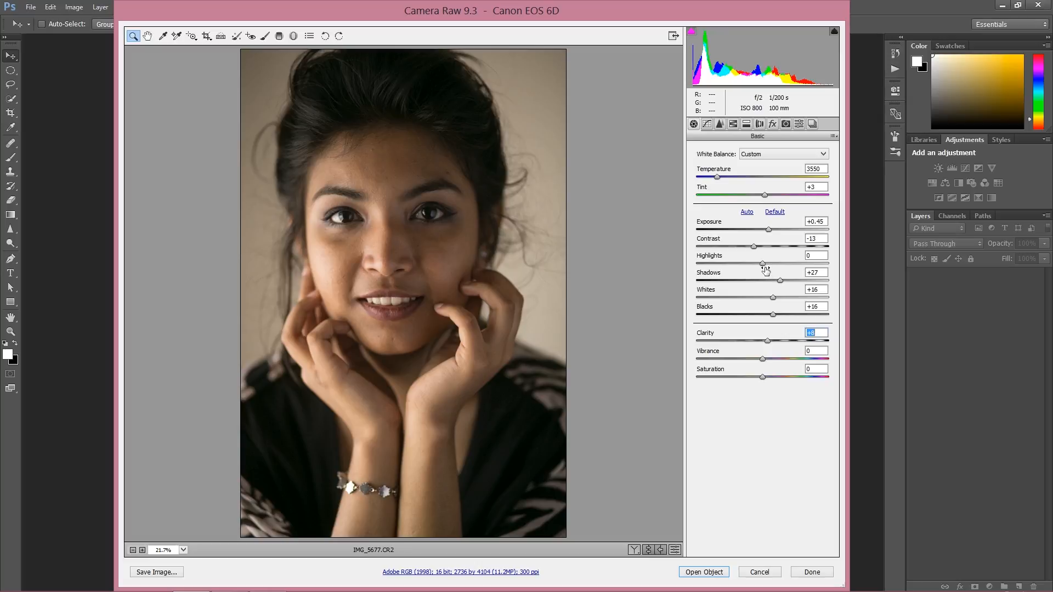
mouse_move(763, 263)
mouse_down()
mouse_move(772, 263)
mouse_move(725, 252)
mouse_move(751, 256)
mouse_up()
text(0)
Set Vibrance to +4 and raise Shadows to +35
mouse_move(764, 361)
mouse_down()
mouse_move(779, 363)
mouse_move(729, 360)
mouse_move(766, 362)
mouse_up()
drag(764, 360, 765, 360)
click(773, 296)
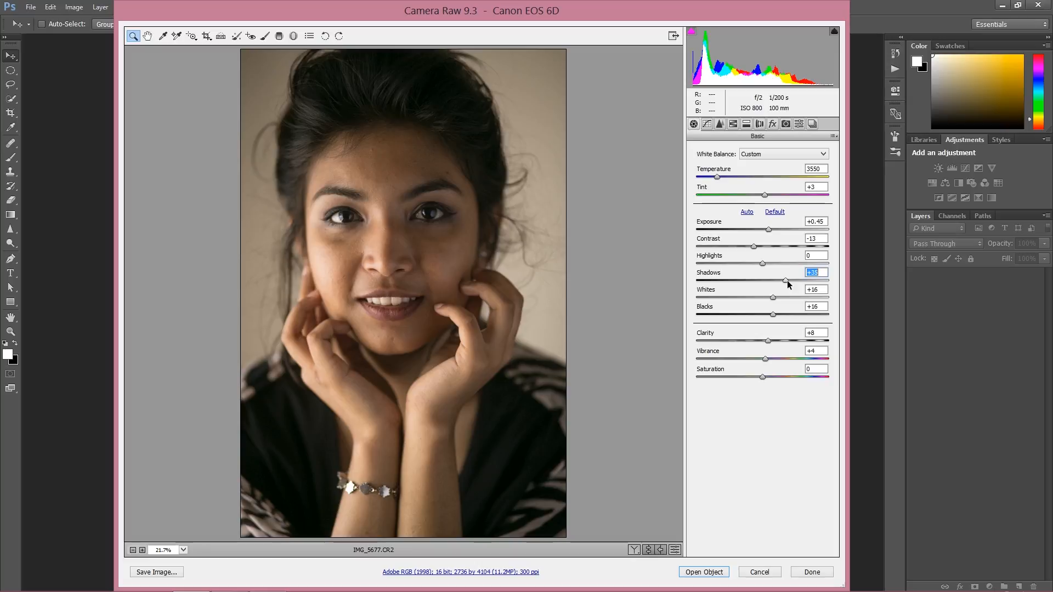
Accept the workflow options with the Adobe RGB (1998) color space, 16 Bits/Channel depth and opening as Smart Objects
click(432, 572)
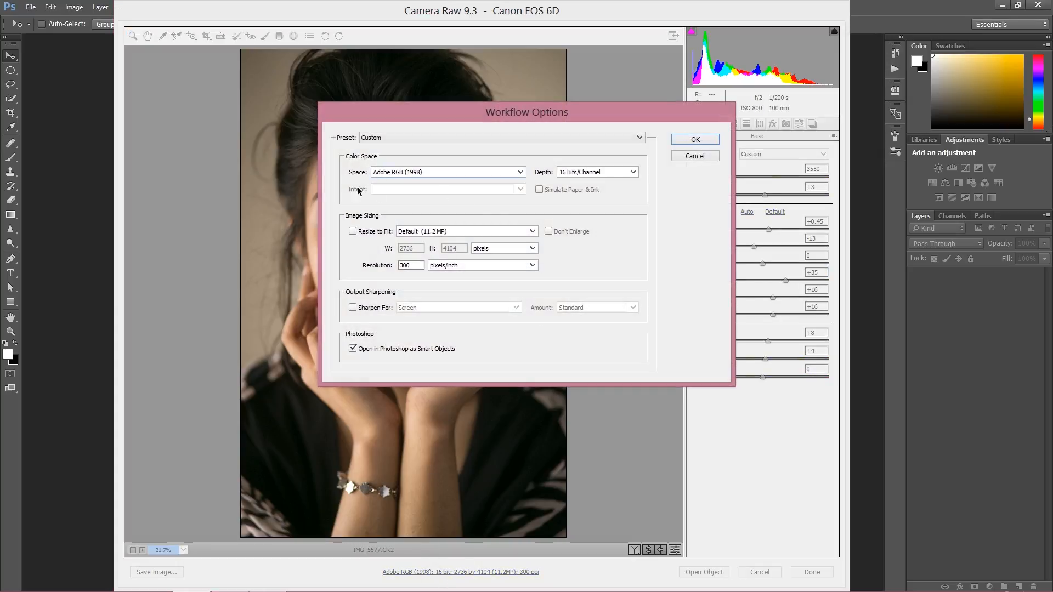
click(403, 170)
click(410, 166)
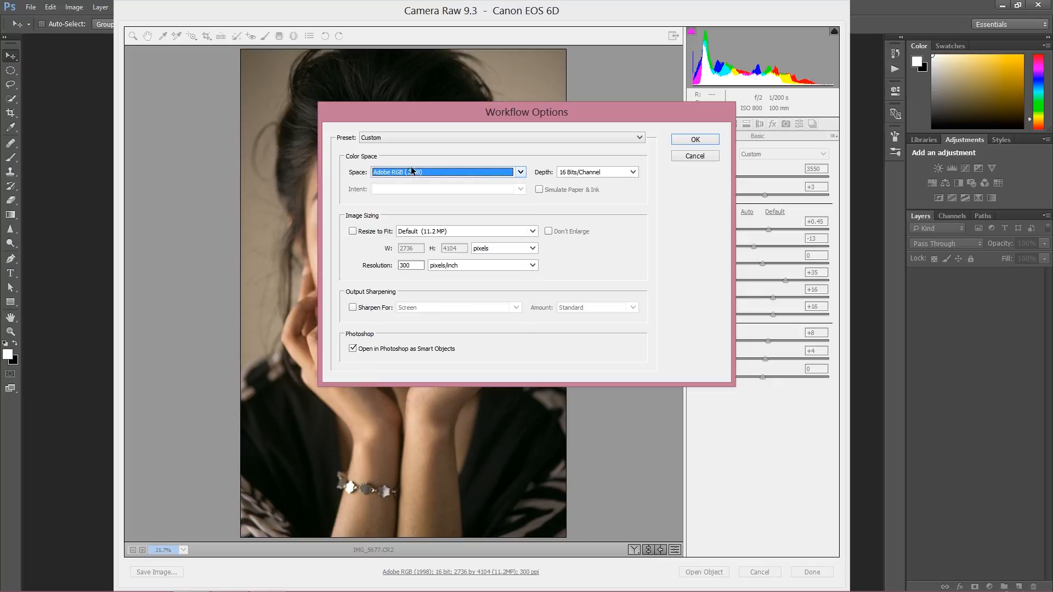
click(407, 174)
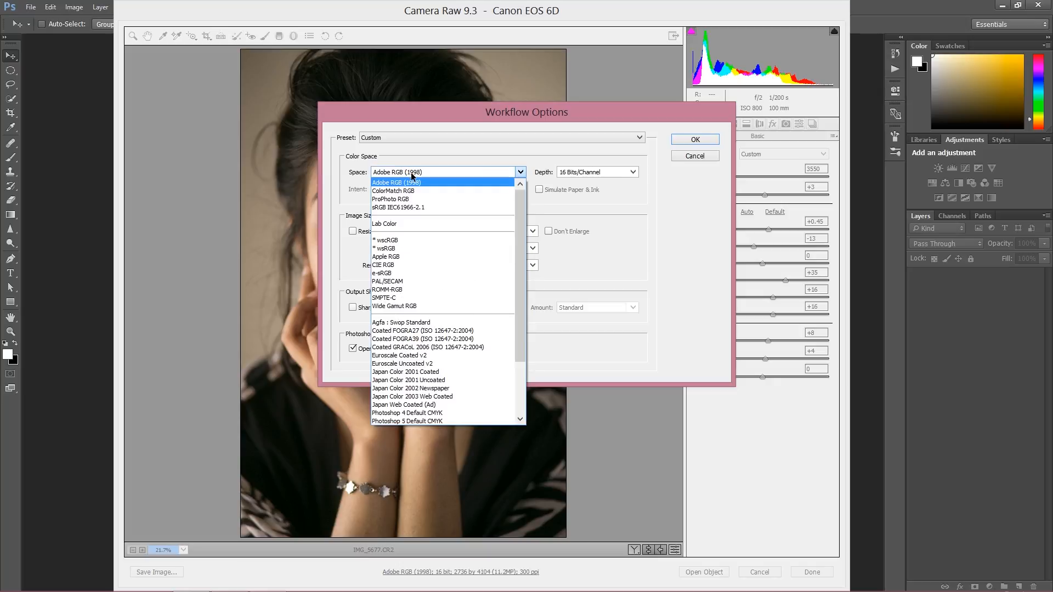
click(416, 172)
click(418, 170)
click(420, 169)
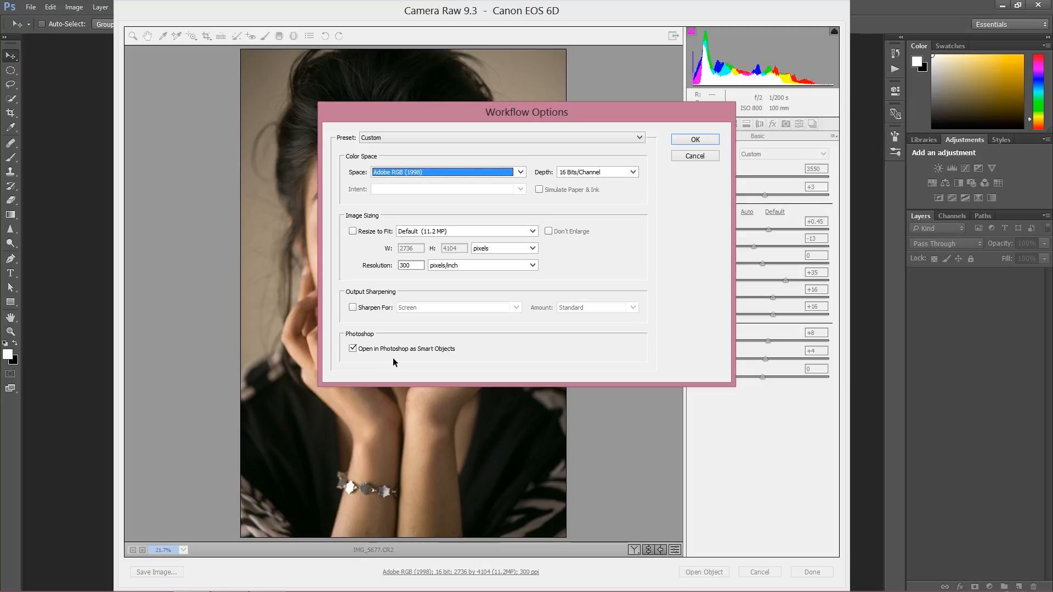
click(696, 140)
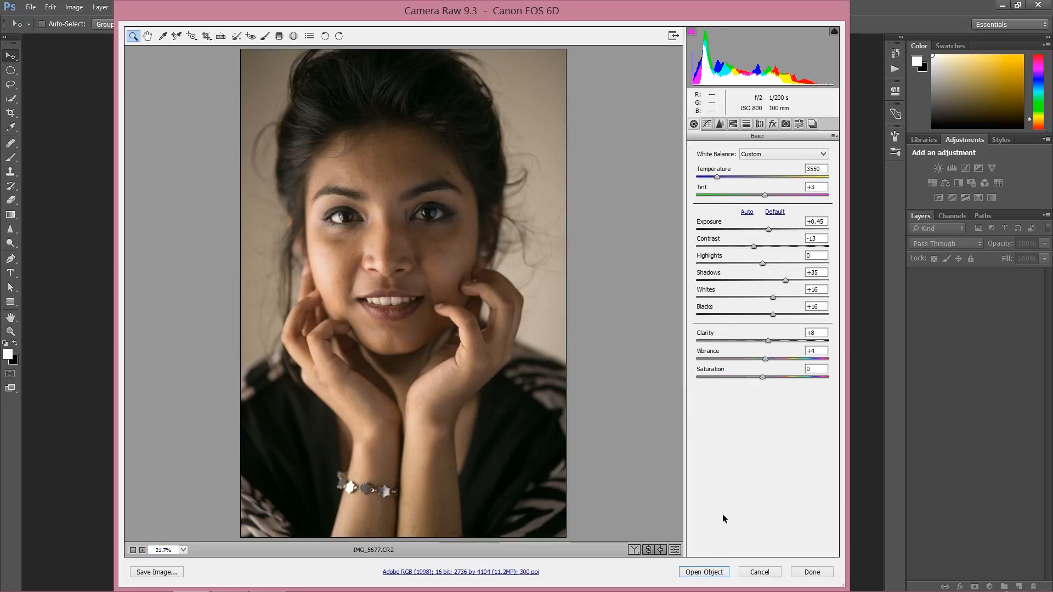
Open the developed raw photo in Photoshop as a smart object and view the face at 33.3%
click(706, 573)
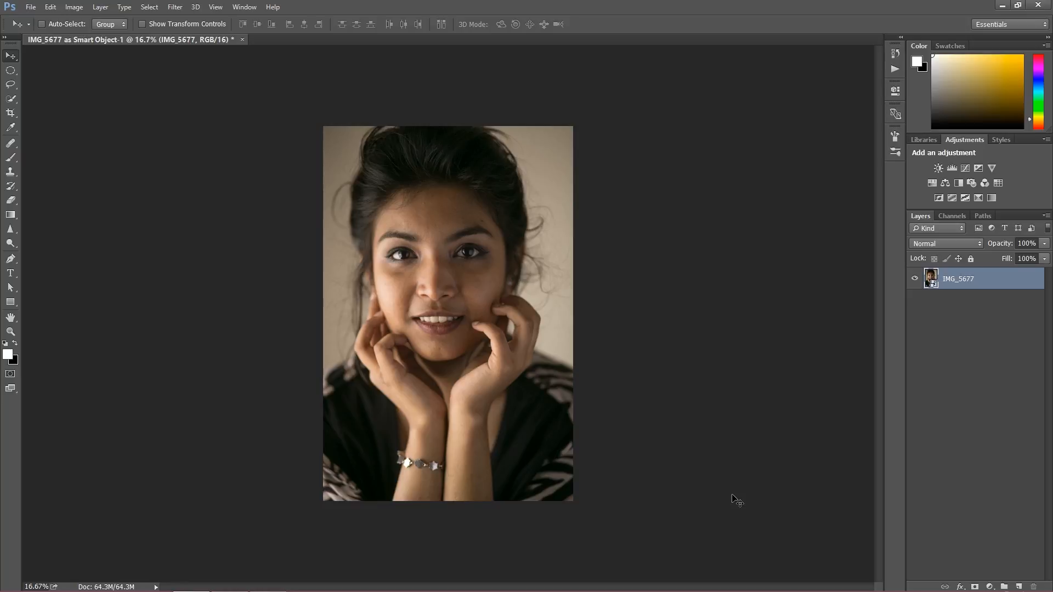
key(ctrl+plus)
key(ctrl+plus)
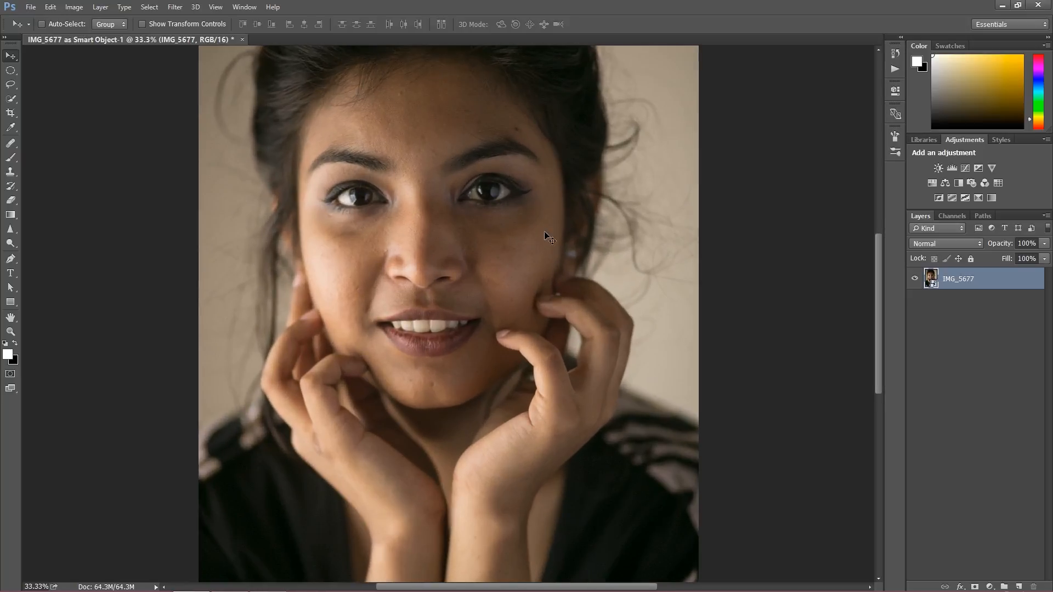
drag(568, 234, 545, 324)
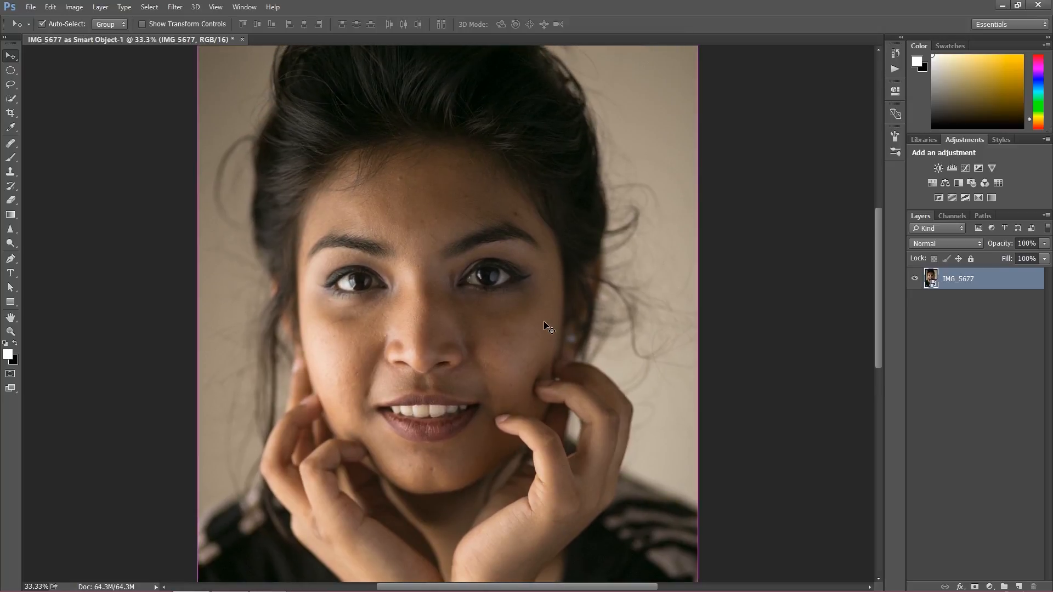
Stamp the visible image onto a new layer above the IMG_5677 smart object and duplicate that layer
key(ctrl+plus)
key(ctrl+plus)
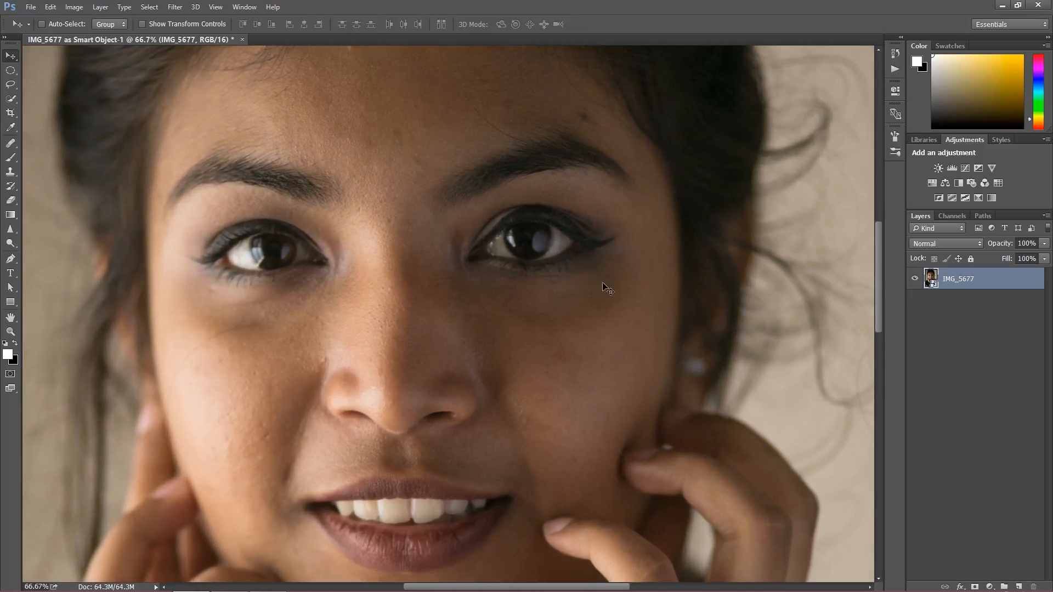
drag(577, 250, 575, 417)
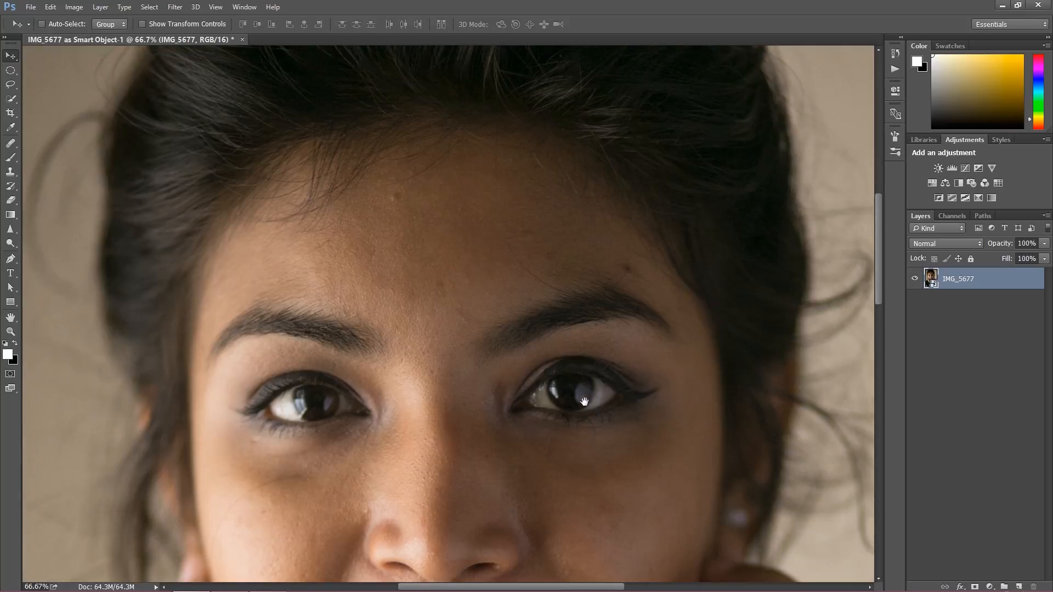
drag(503, 313, 543, 305)
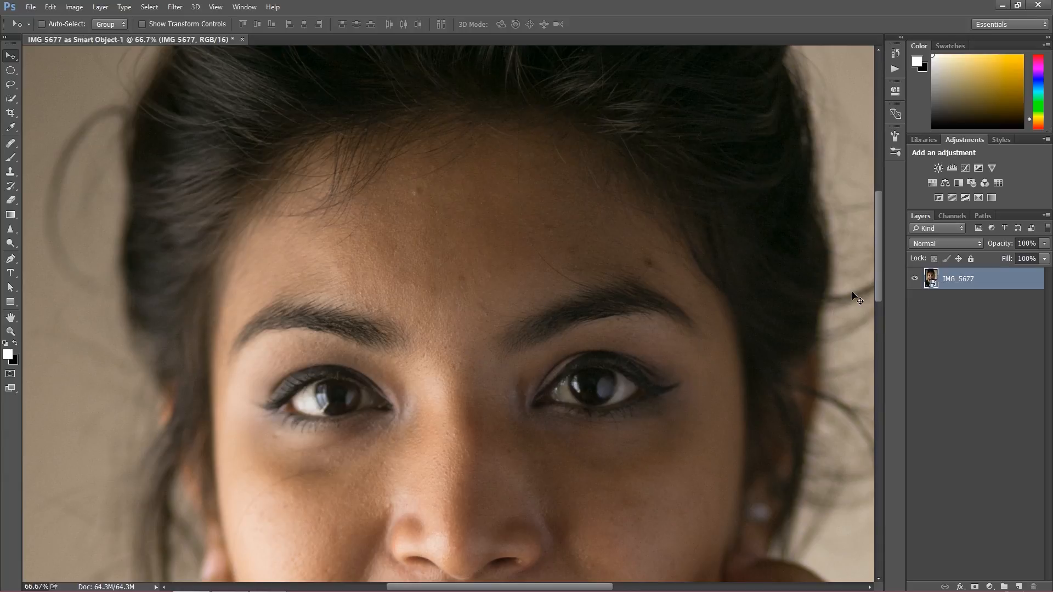
drag(879, 266, 874, 295)
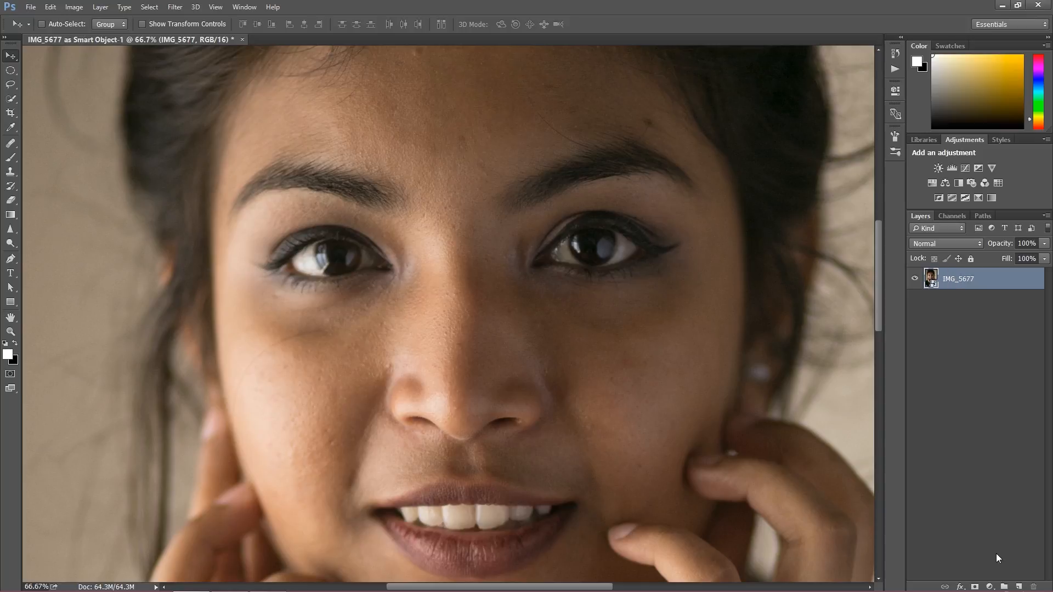
click(1019, 586)
key(ctrl+alt+shift+e)
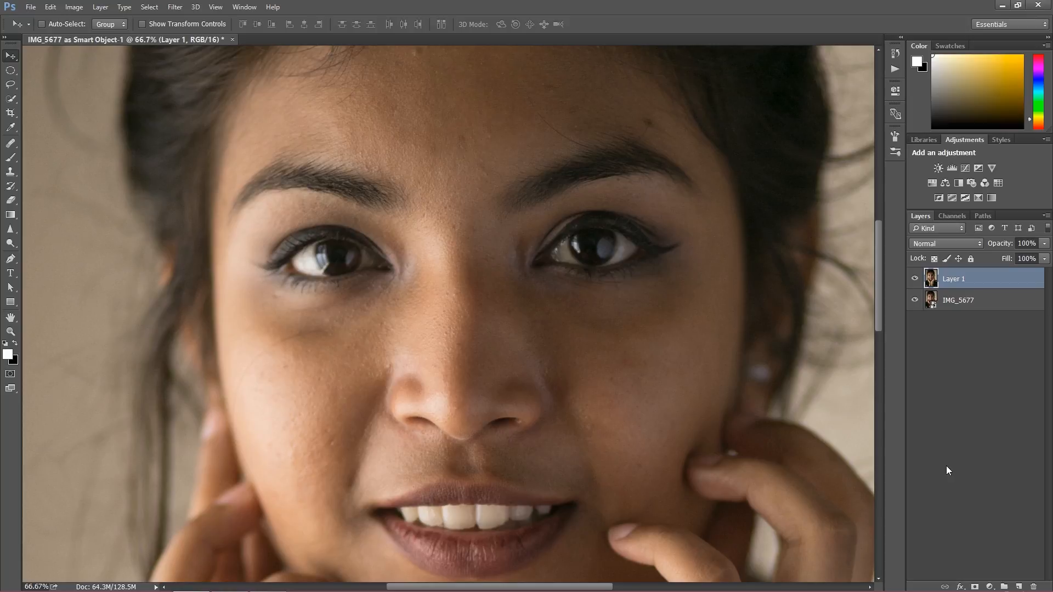
key(ctrl+j)
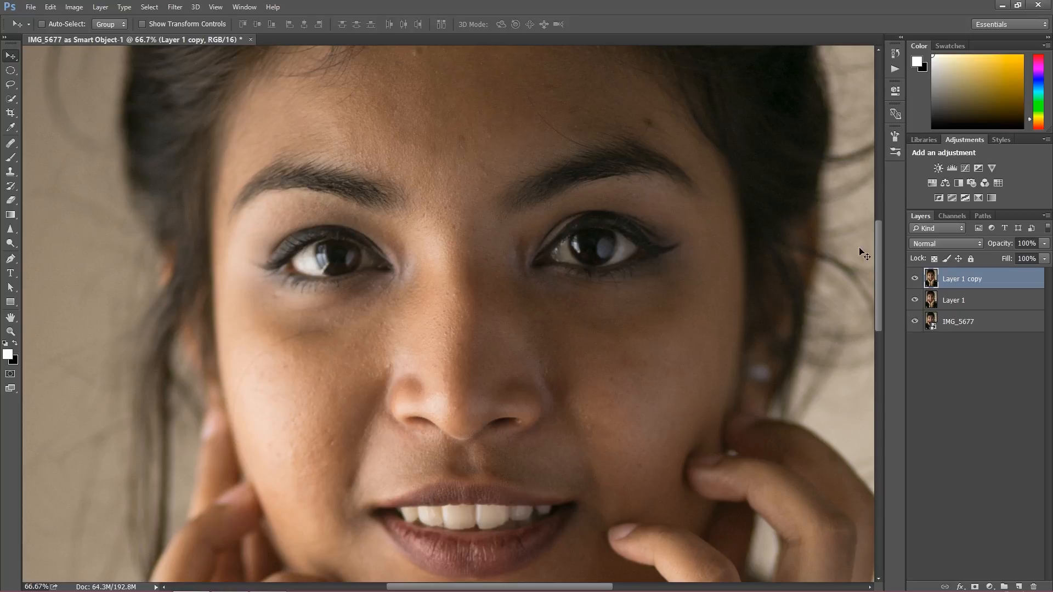
Rename the stamped layer as Low and its copy above it as High
double_click(954, 300)
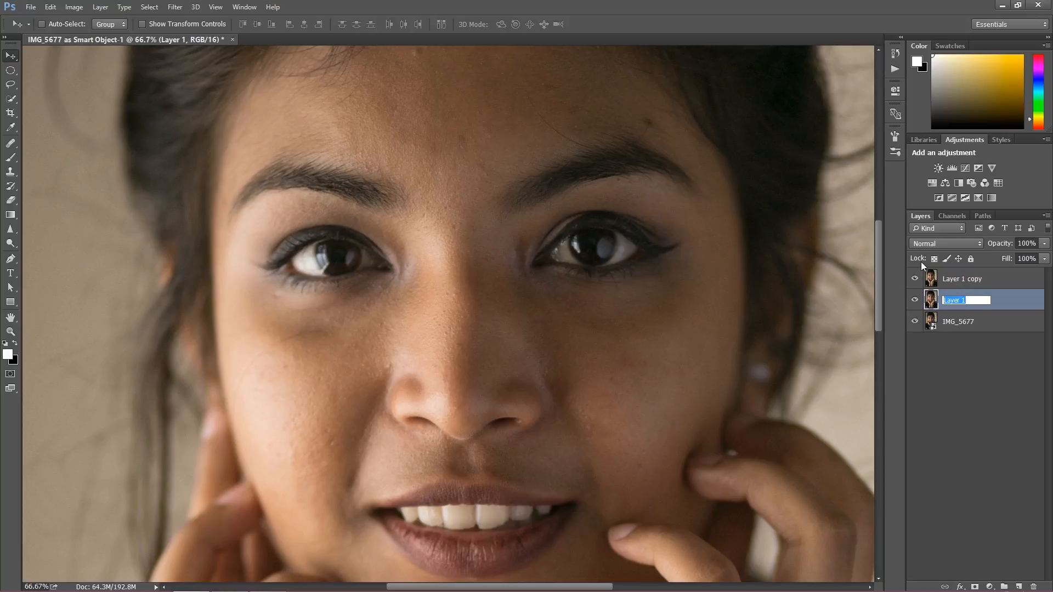
text(Low)
key(Return)
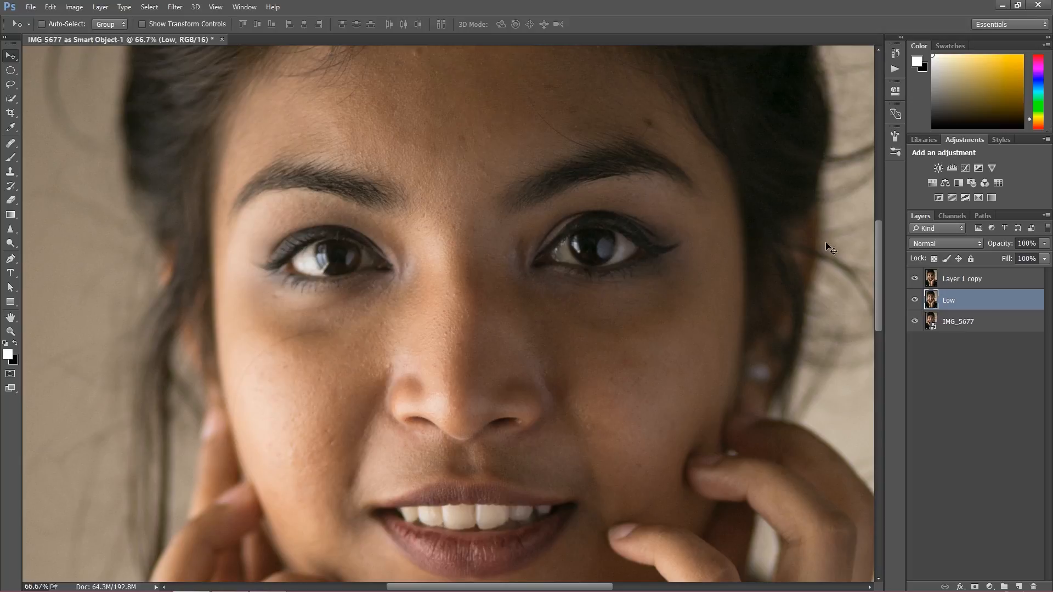
double_click(954, 278)
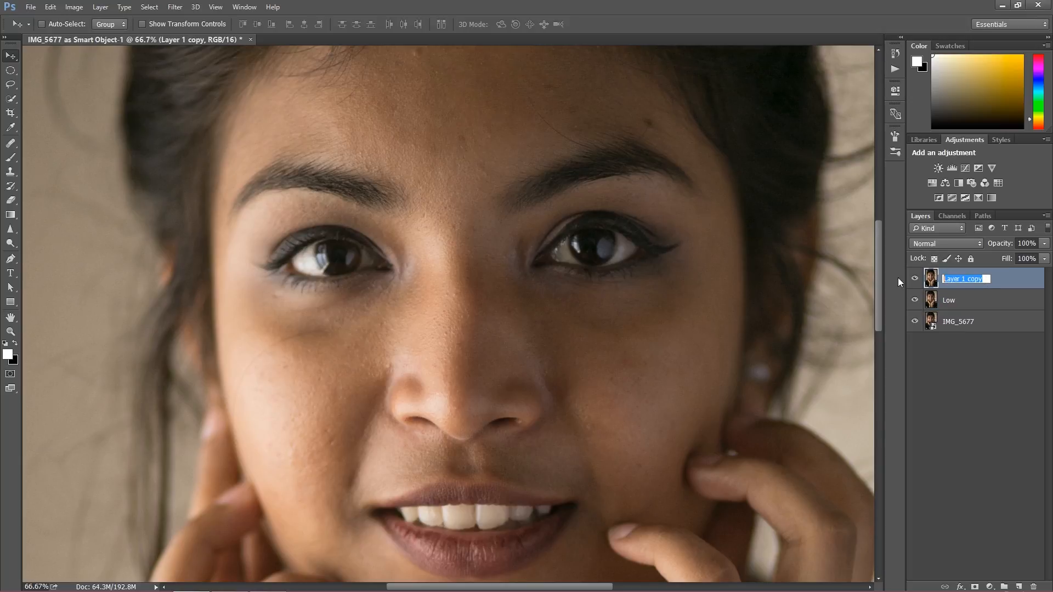
text(High)
key(Return)
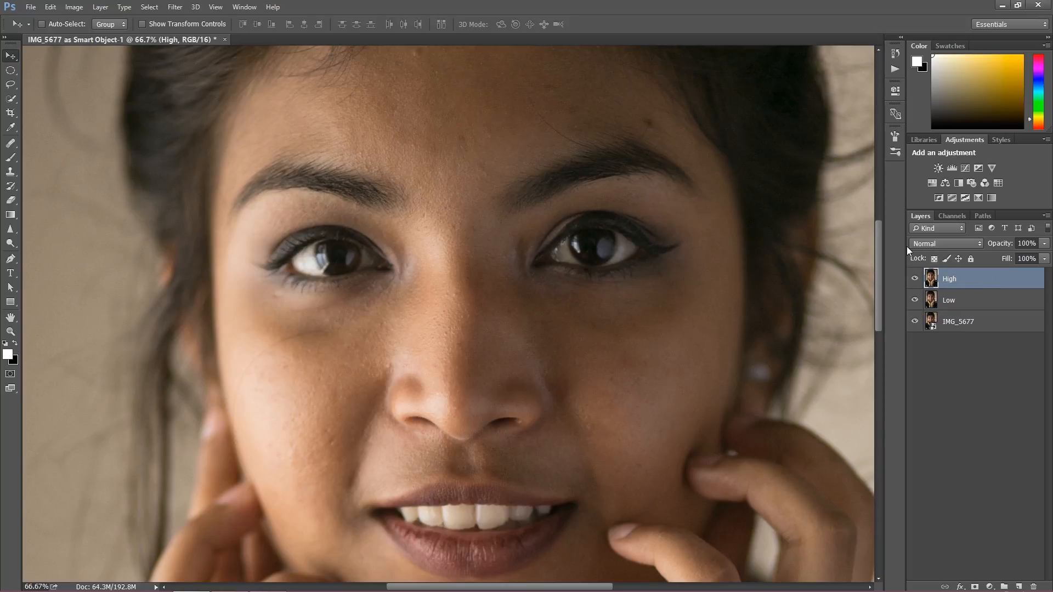
Hide the High layer and apply a Gaussian Blur to the Low layer, adjusting the radius to blur away the skin texture
click(915, 278)
click(933, 300)
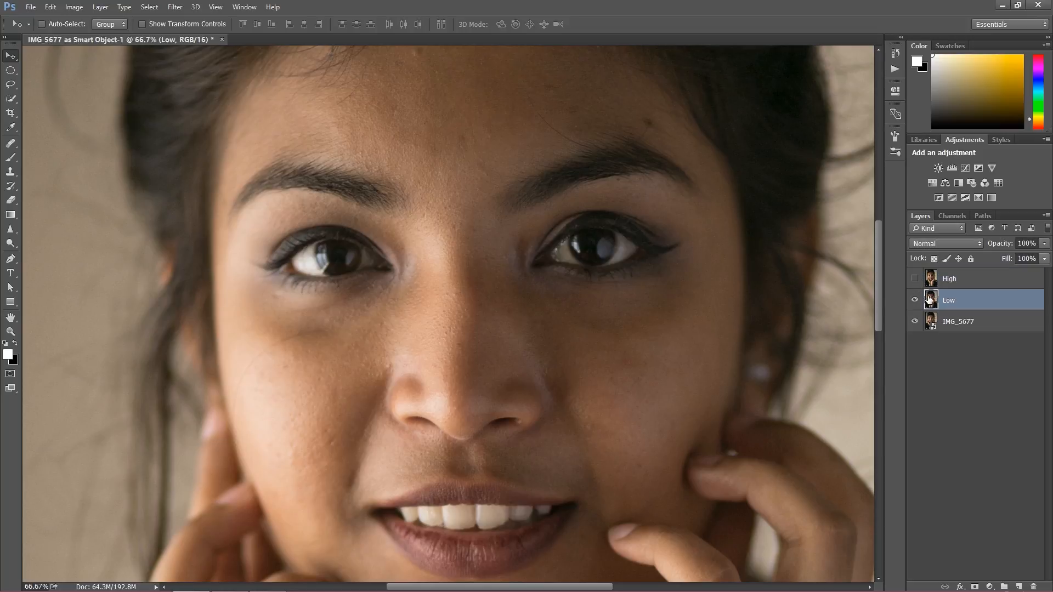
click(176, 8)
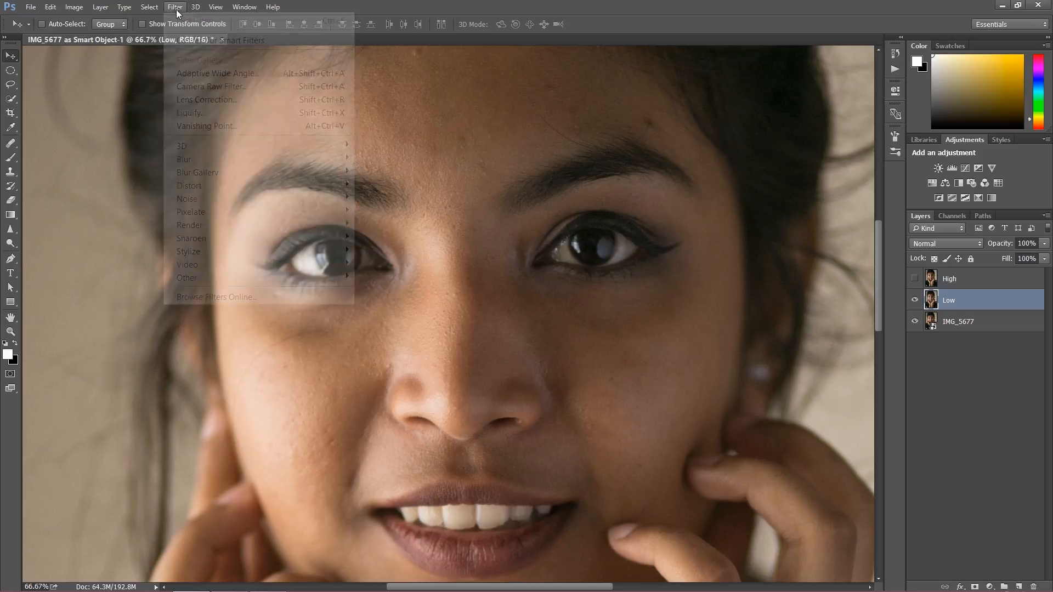
mouse_move(231, 159)
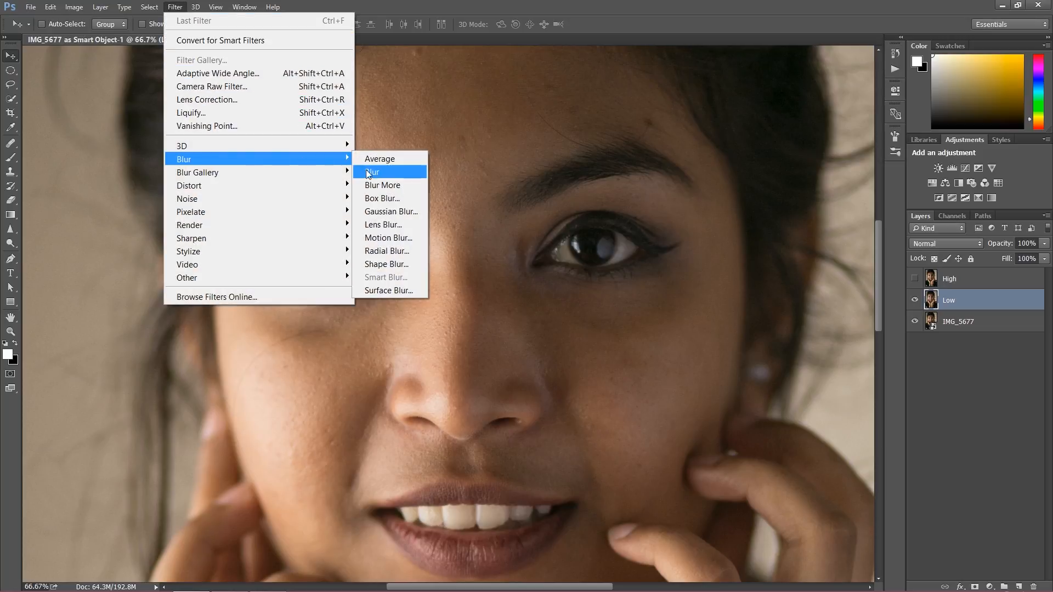
click(392, 213)
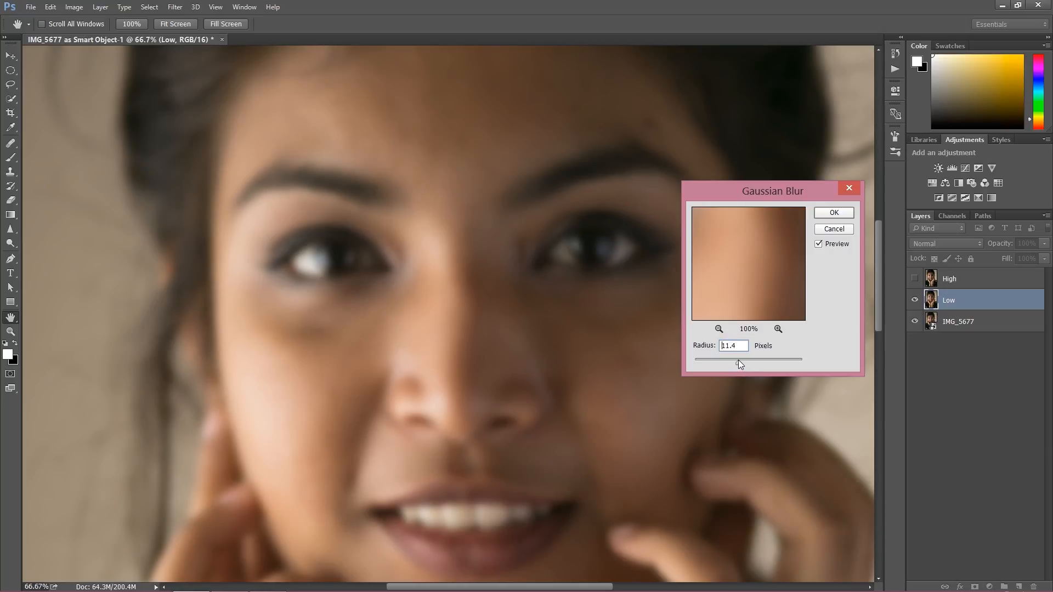
click(740, 346)
key(BackSpace)
text(1.5)
text(7)
click(711, 341)
click(831, 213)
Show the High layer again and set up Apply Image on it with Low as the source layer and Add blending
click(915, 278)
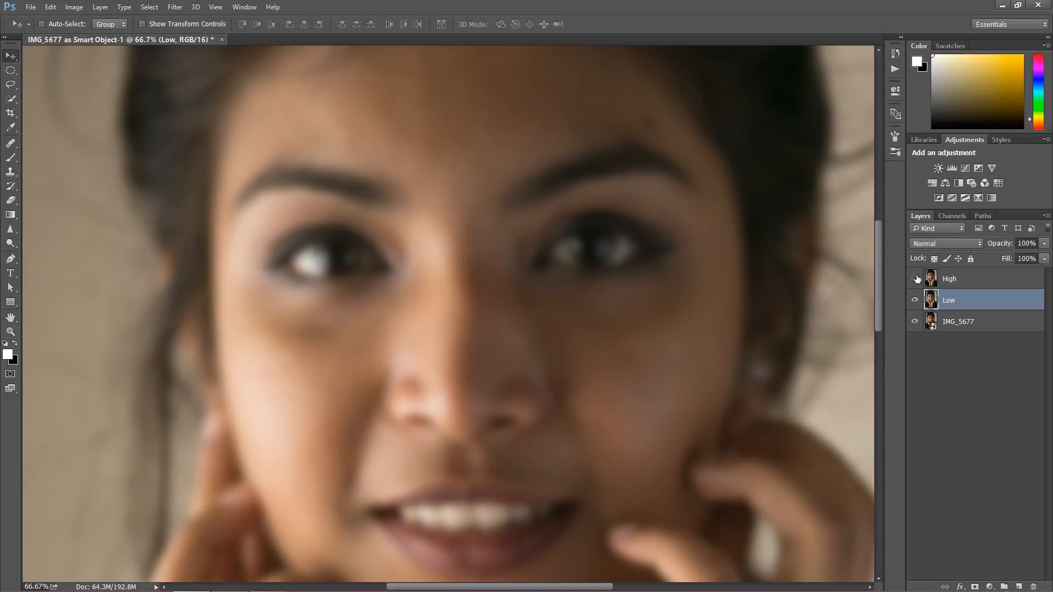
click(930, 279)
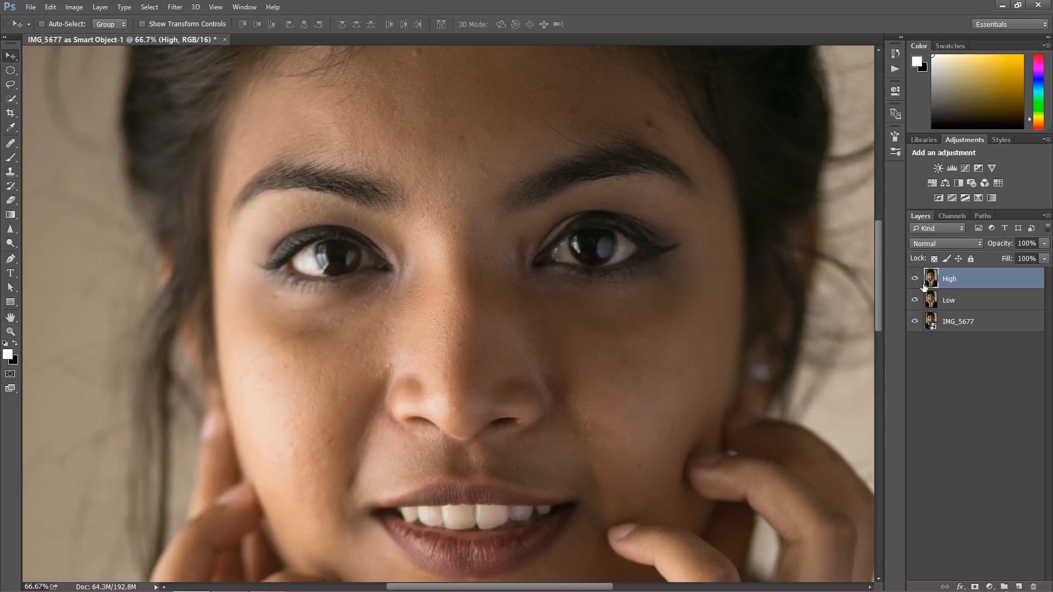
click(74, 7)
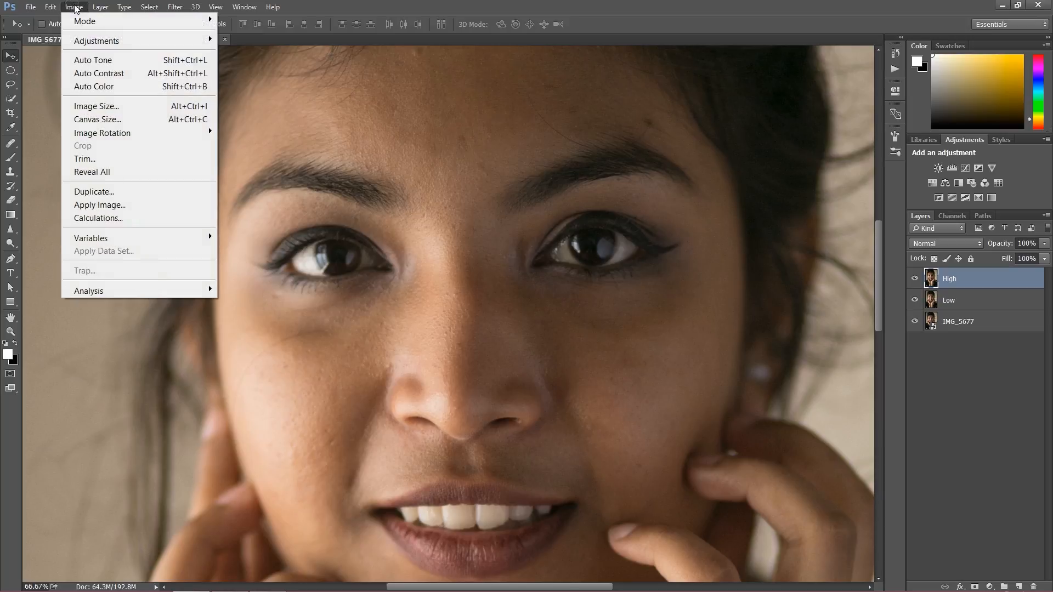
click(100, 205)
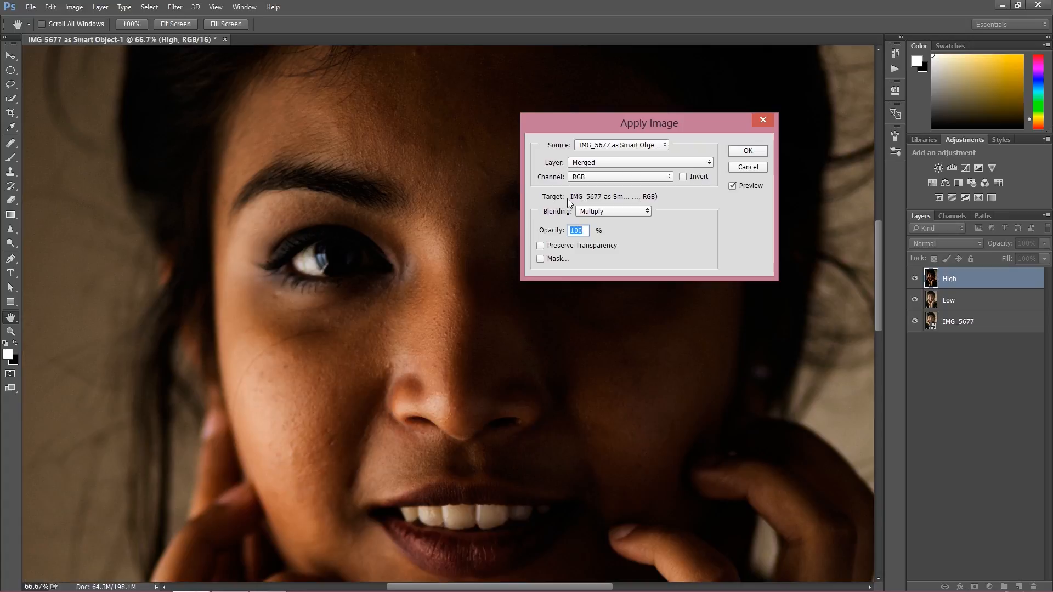
click(593, 163)
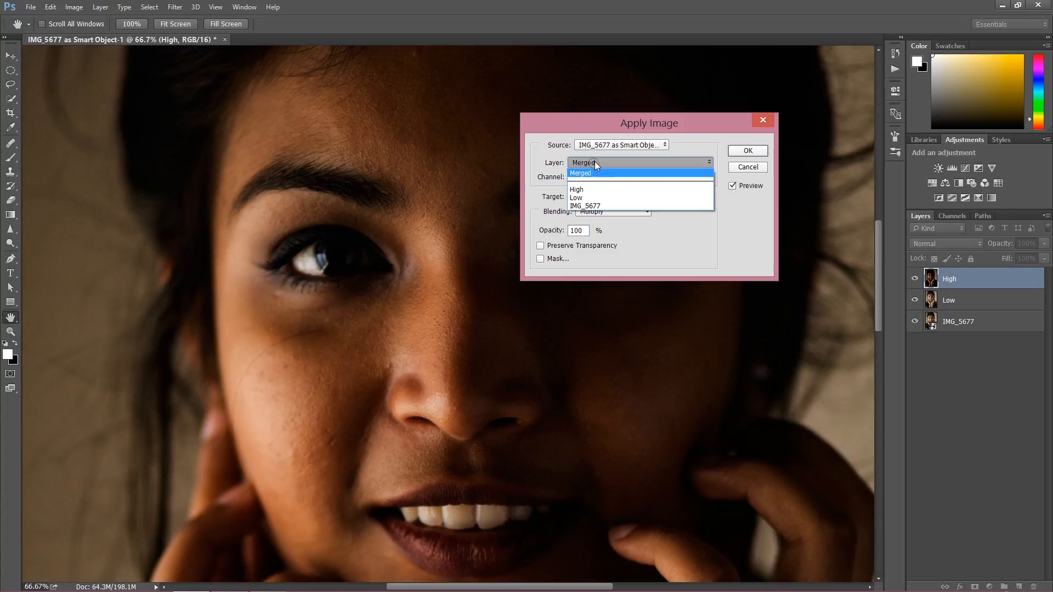
click(589, 197)
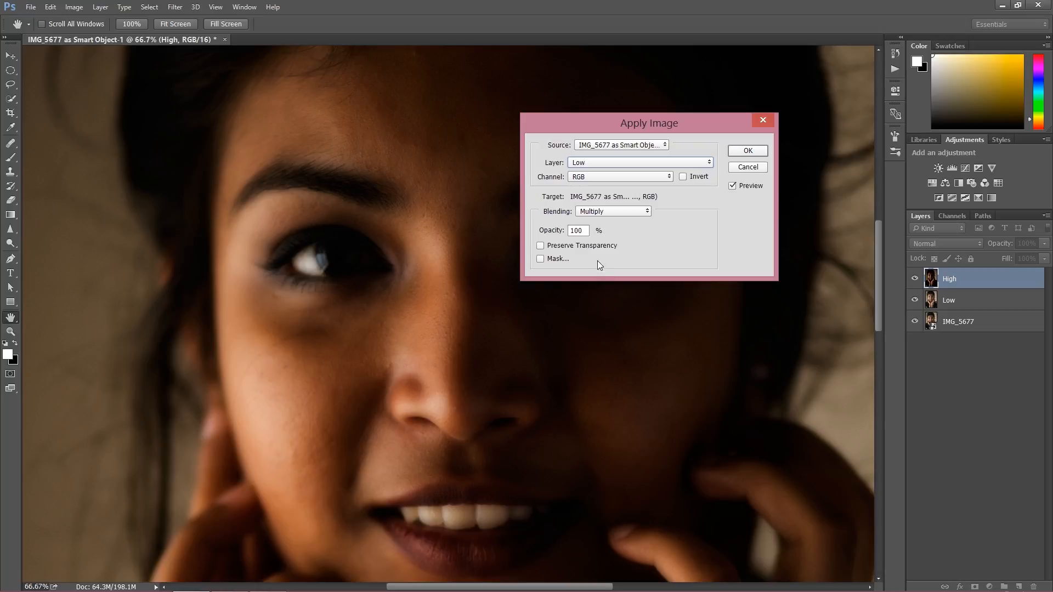
click(602, 212)
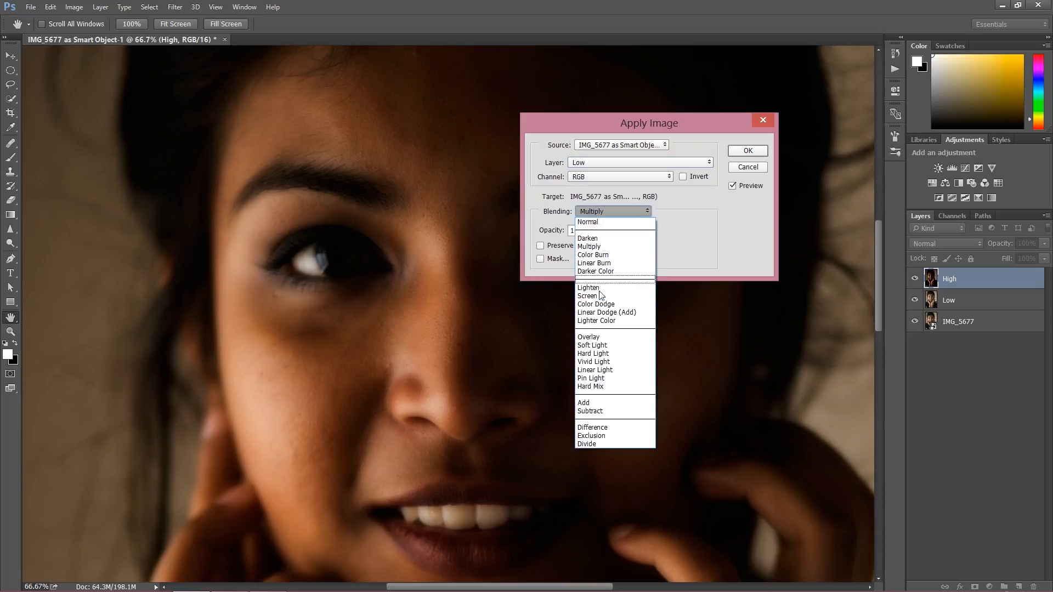
click(595, 404)
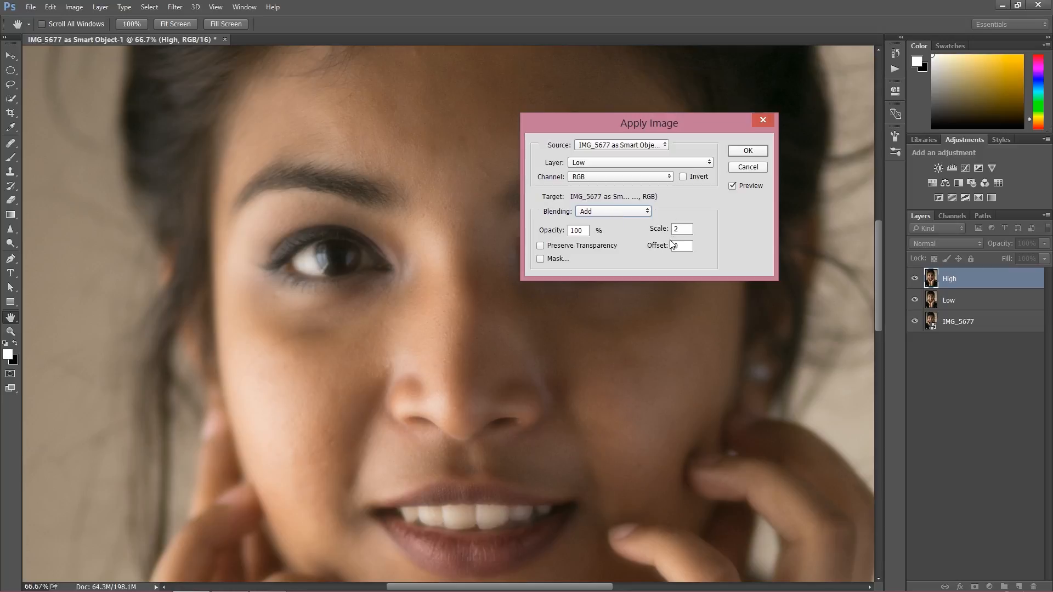
Try the Subtract blending with scale 2 and offset 128 in Apply Image
click(692, 175)
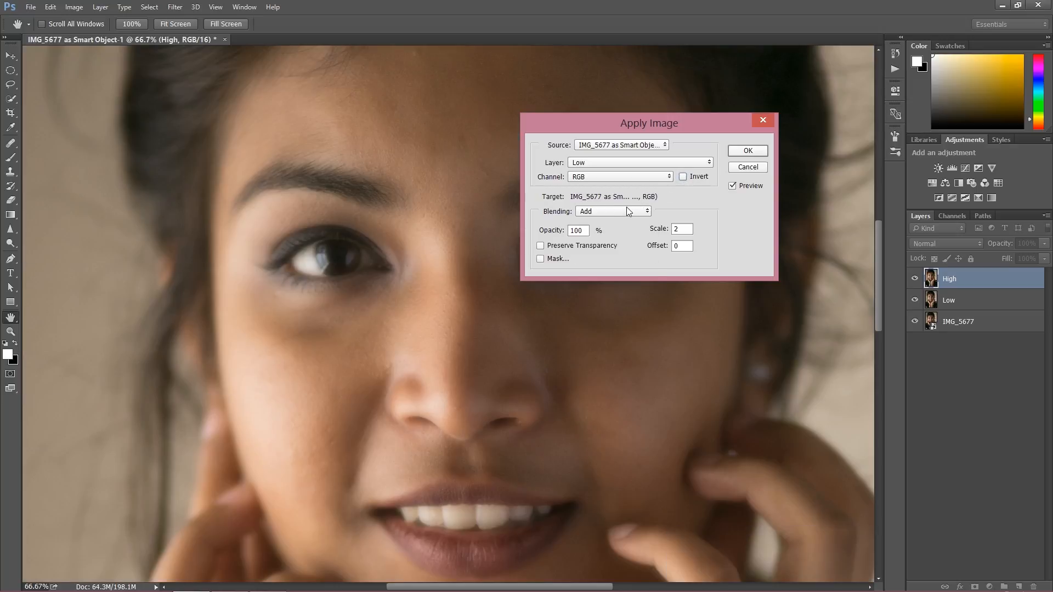
click(626, 208)
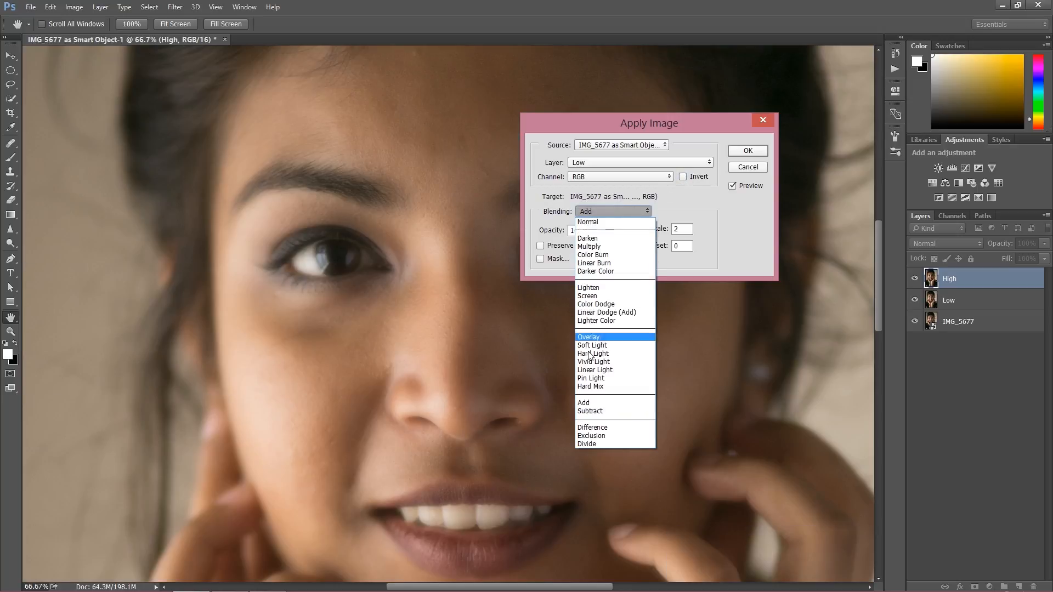
click(591, 411)
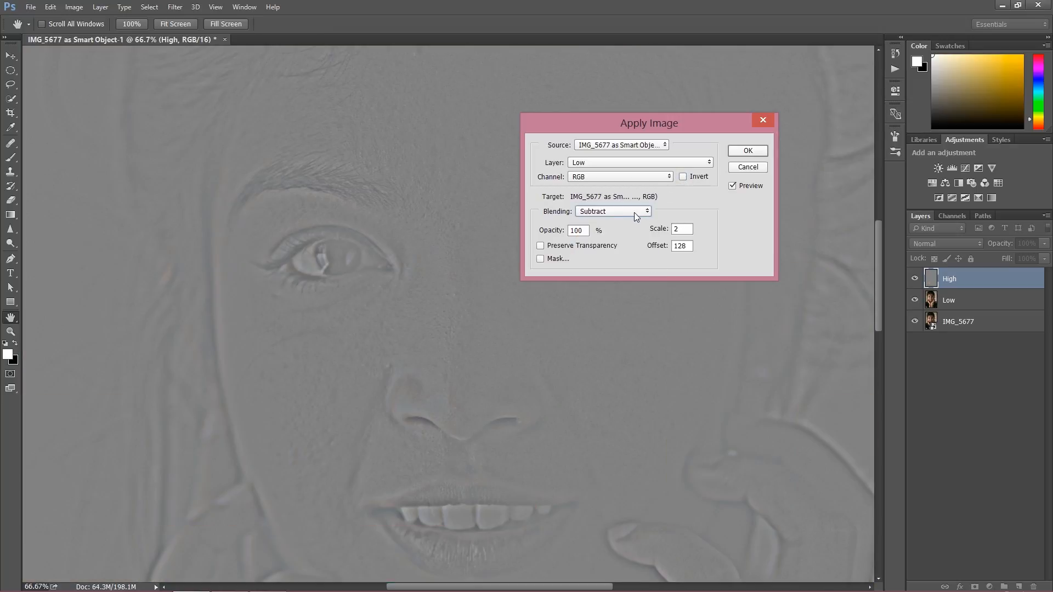
Apply the inverted Low layer to the High layer using Add blending
click(640, 214)
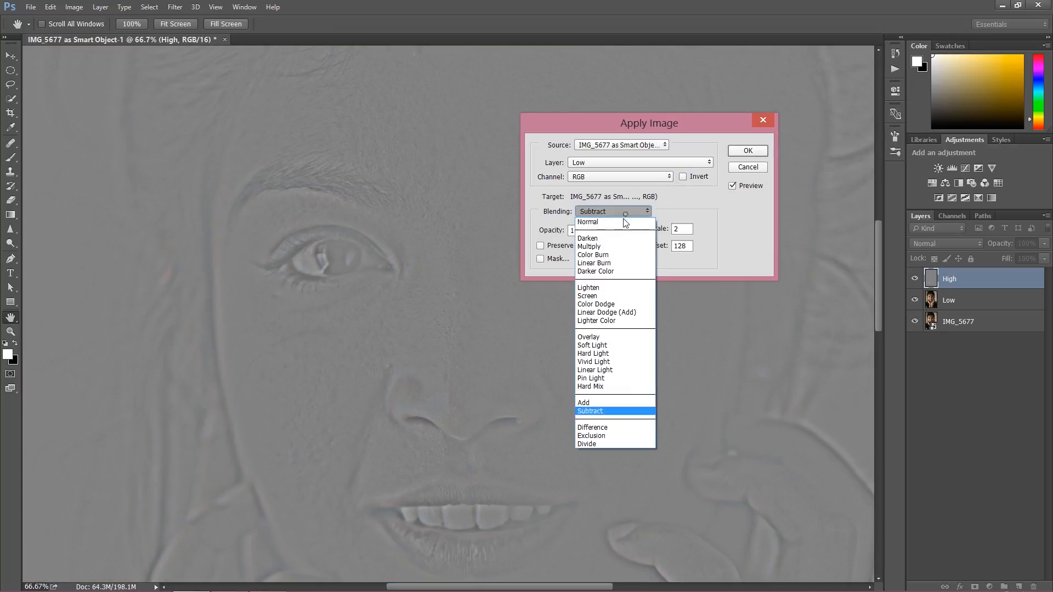
click(597, 399)
click(682, 176)
key(v)
click(754, 154)
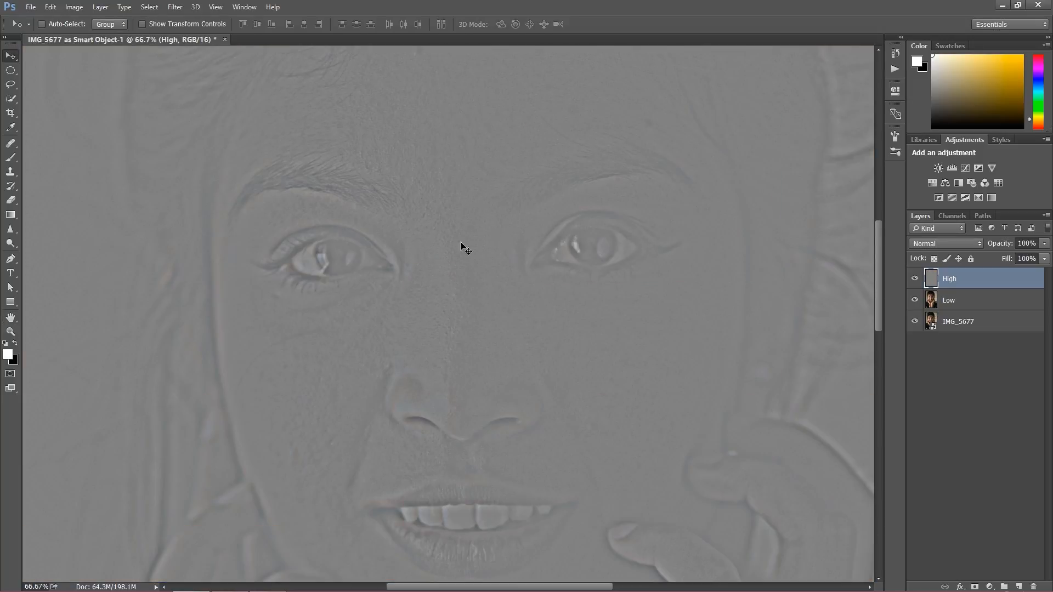
click(74, 7)
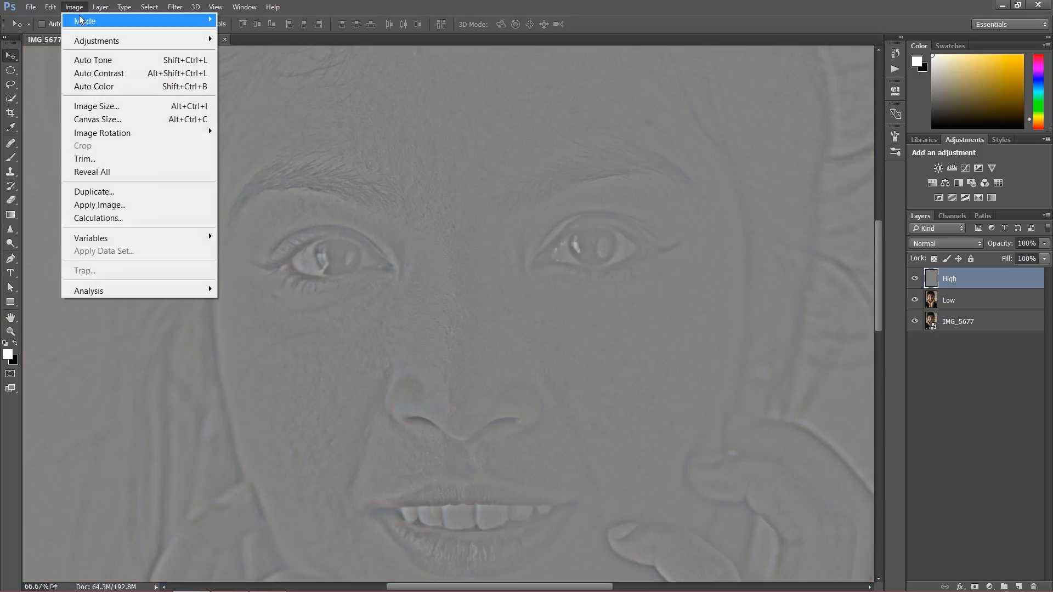
mouse_move(131, 22)
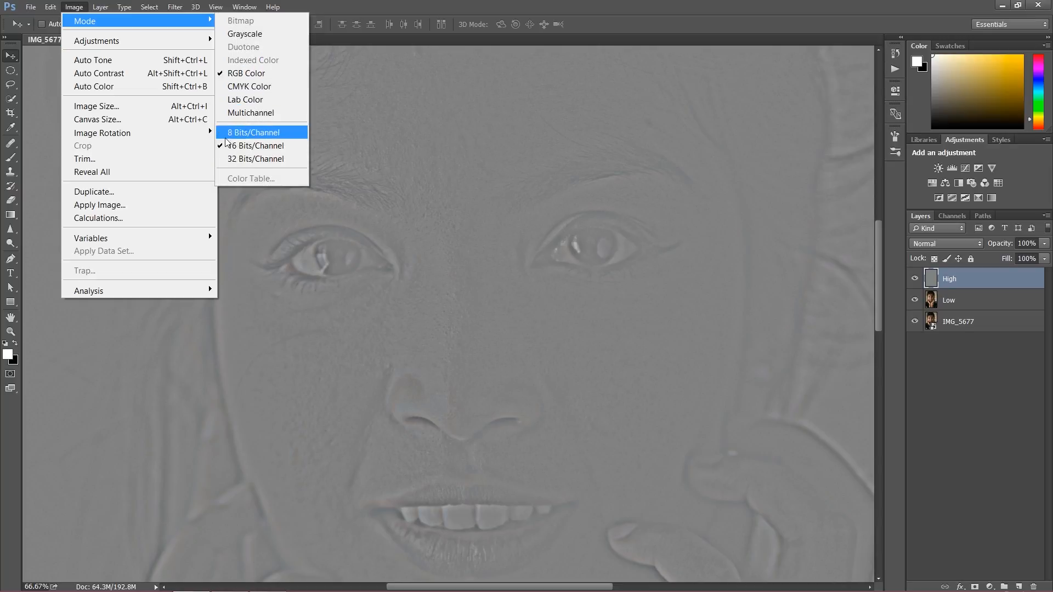
click(547, 16)
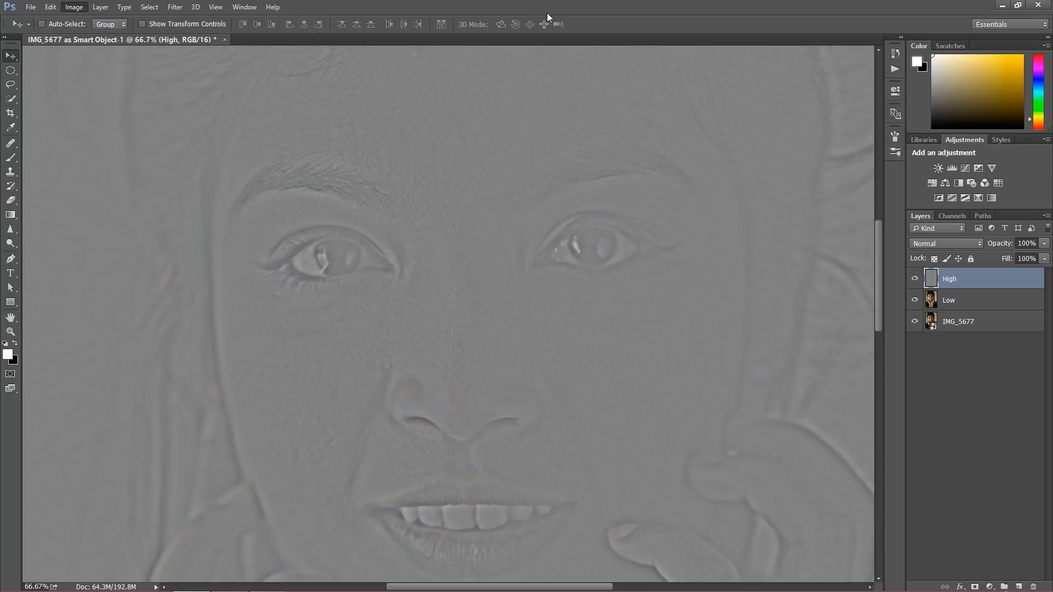
Add an empty layer between Low and High and name it Tones
click(953, 305)
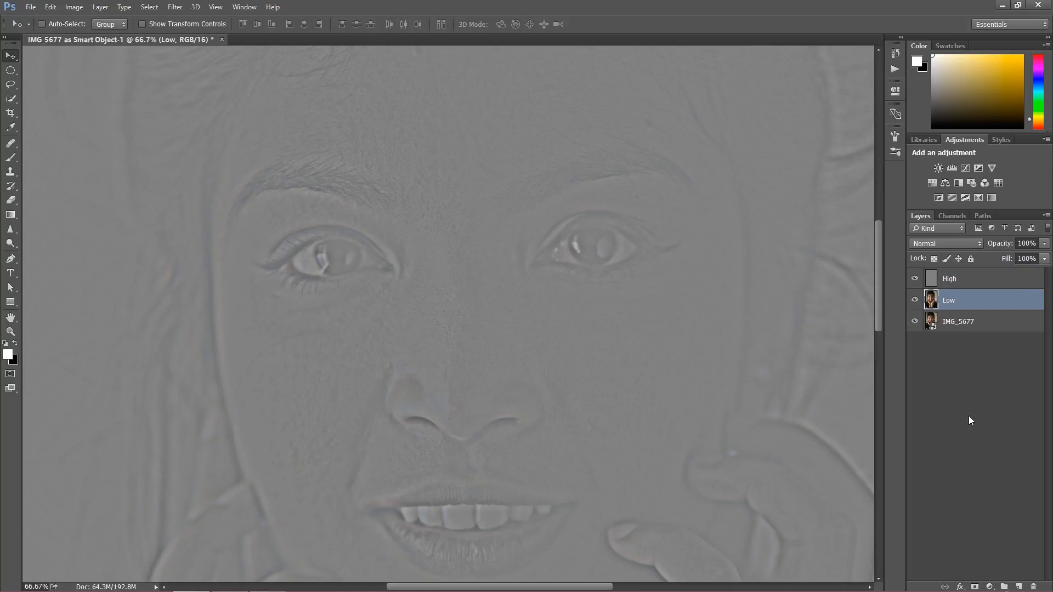
click(1019, 587)
double_click(968, 301)
text(Tones)
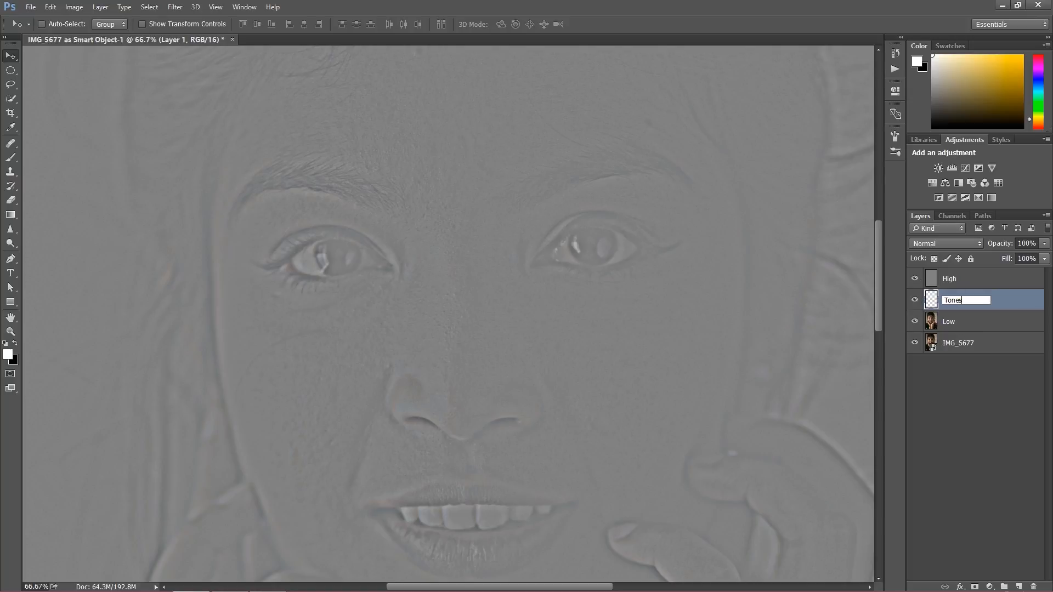
key(Return)
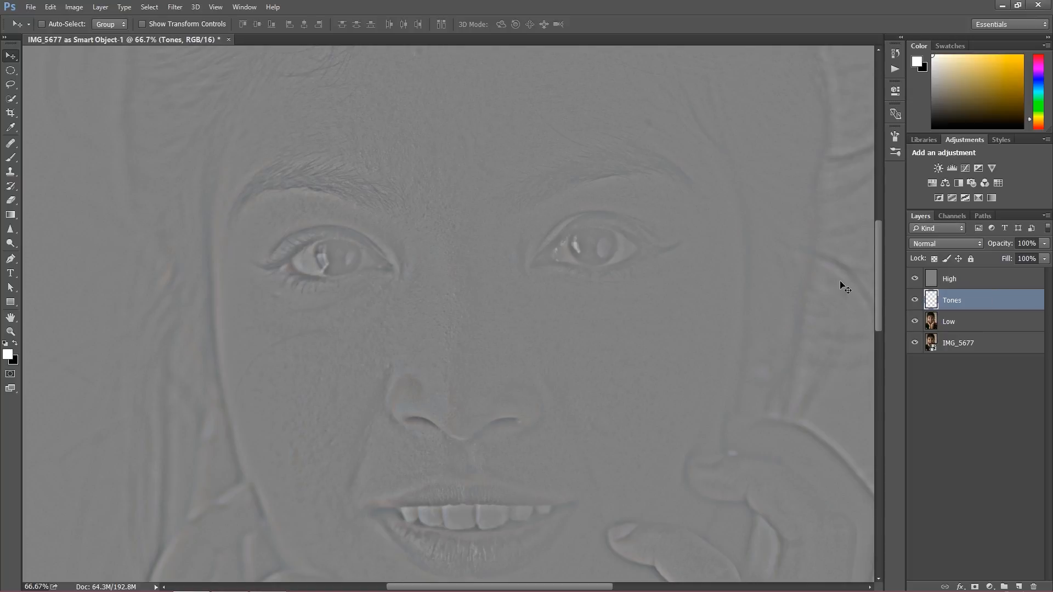
Group the Low, Tones and High layers together and name the group FS
click(955, 325)
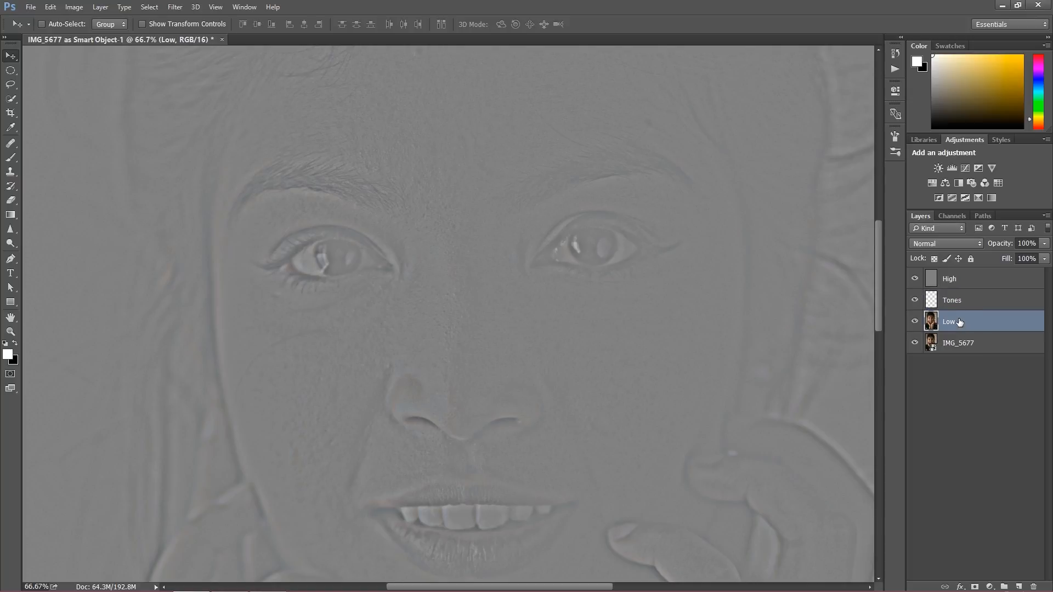
shift+click(957, 281)
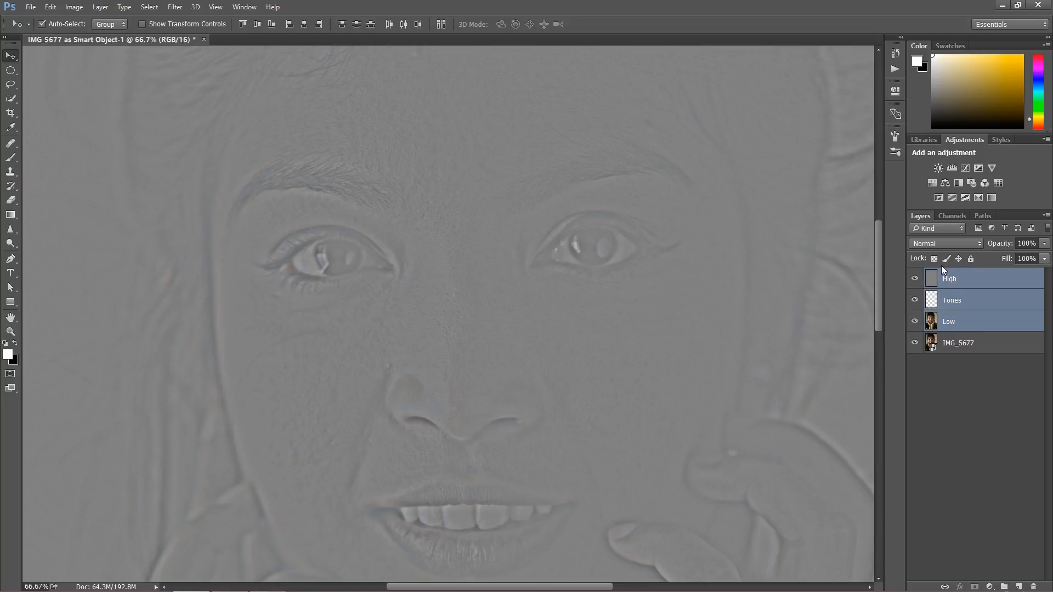
key(ctrl+g)
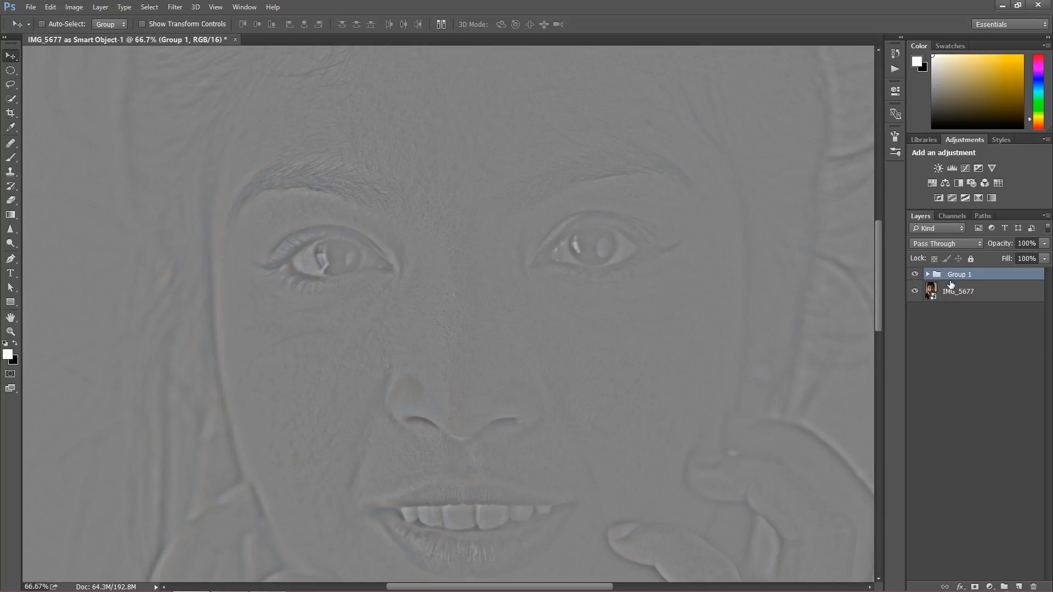
double_click(959, 277)
text(FS)
key(Return)
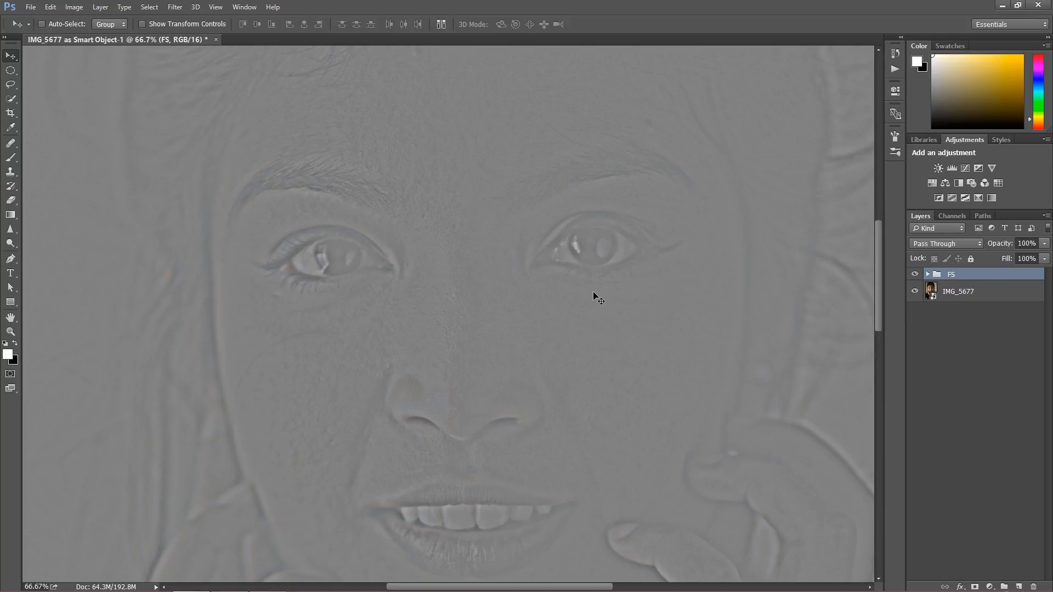
Expand the FS group and set the High layer's blend mode to Linear Light
click(927, 274)
click(942, 297)
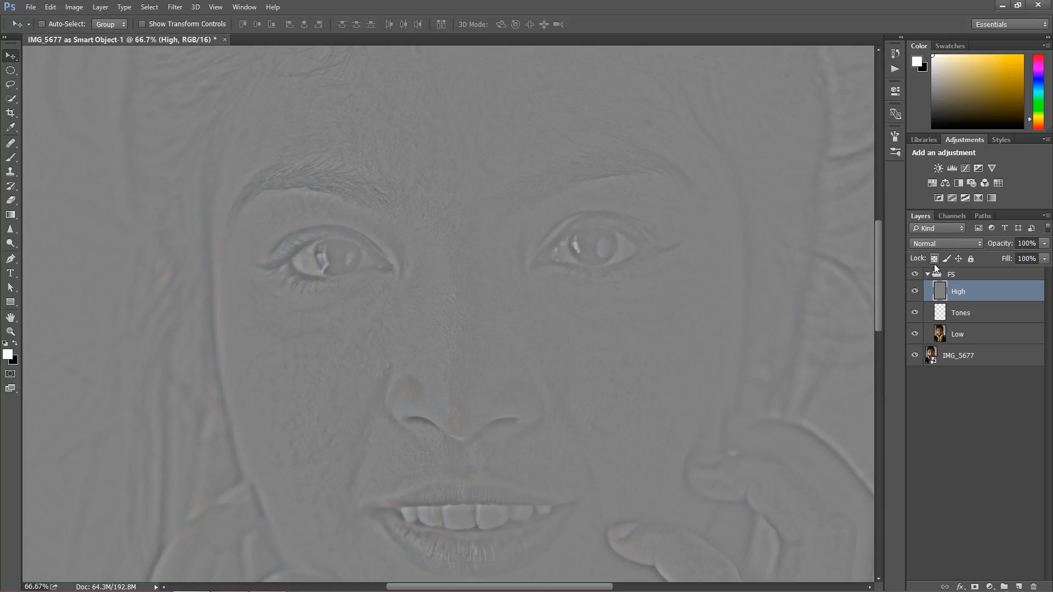
click(939, 246)
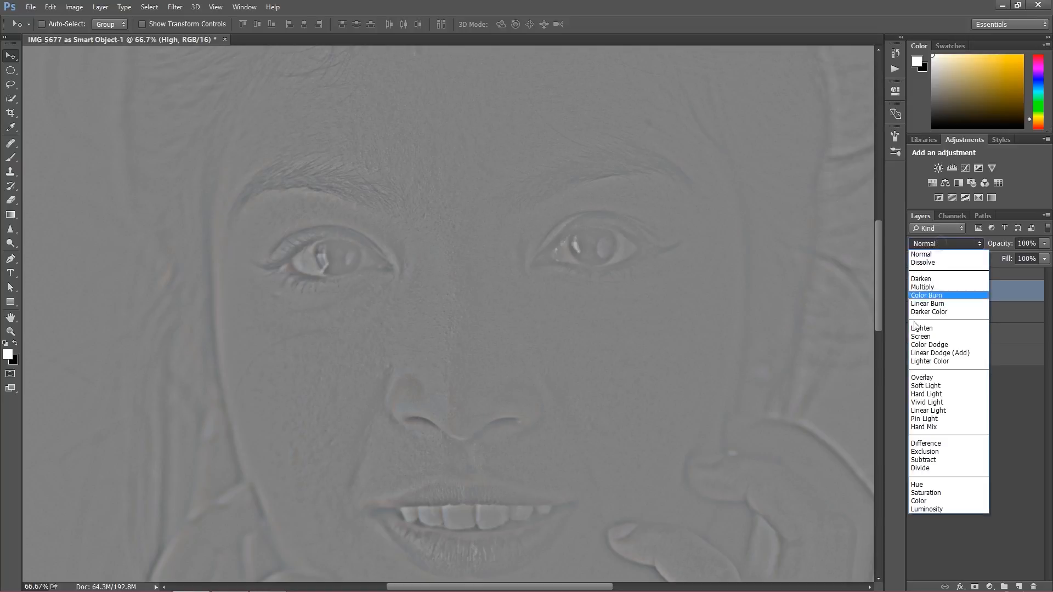
click(942, 404)
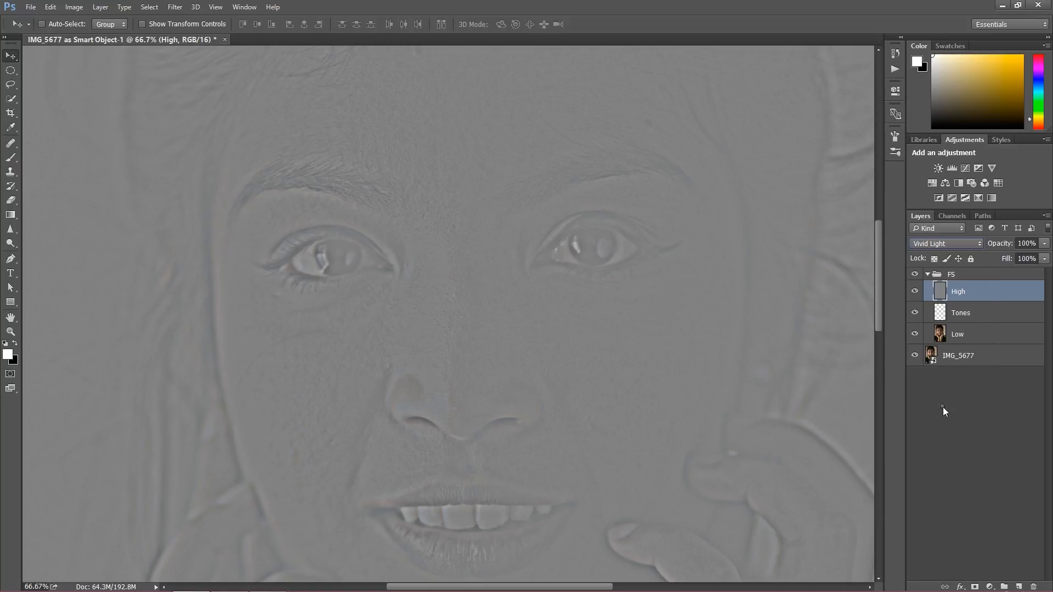
click(941, 244)
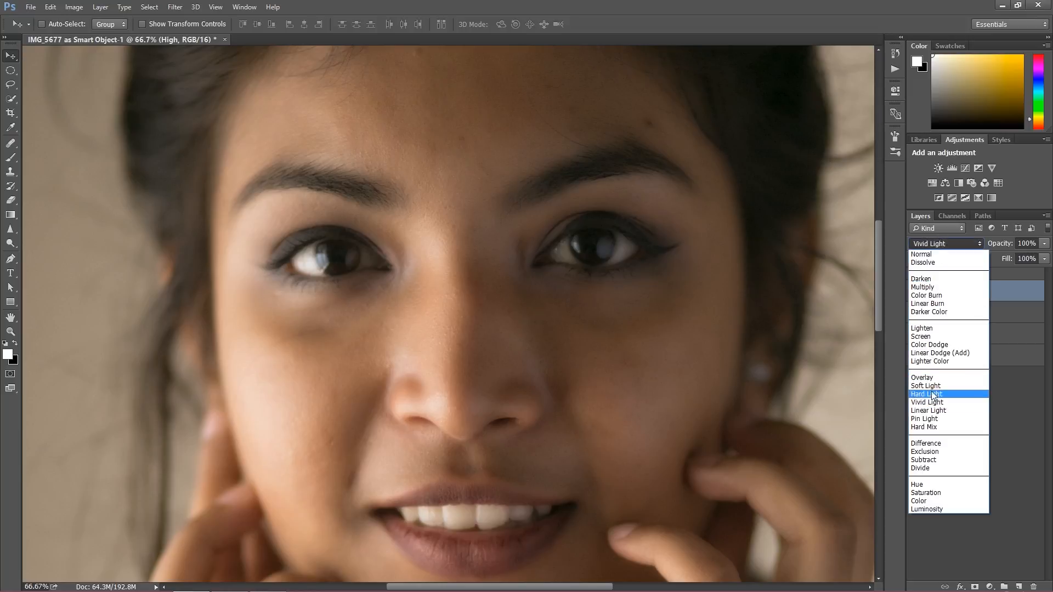
click(933, 410)
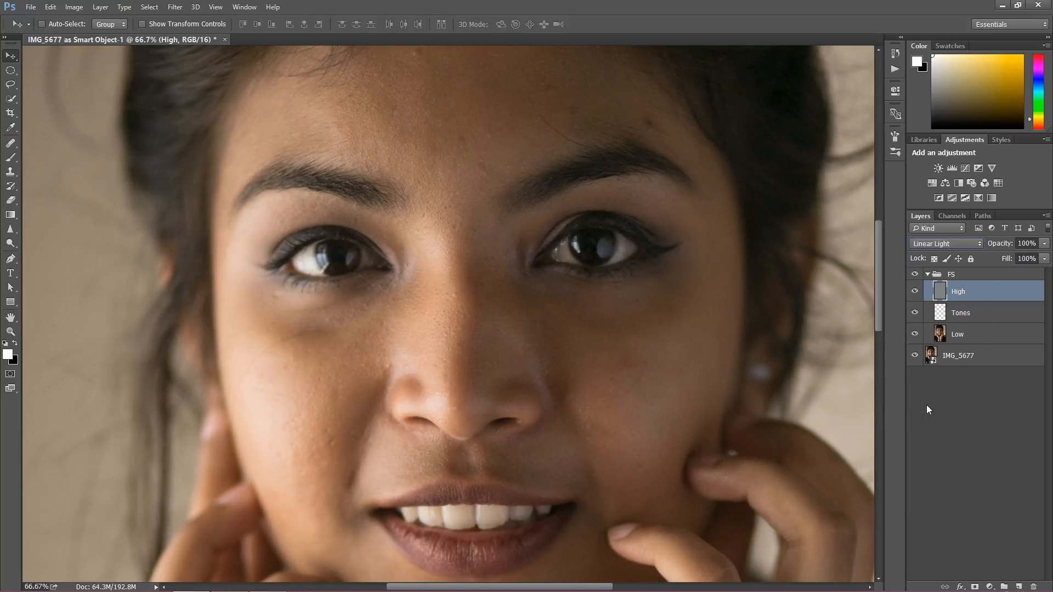
Compare the portrait with the FS group hidden and shown, and go through its Low, High and Tones layers
click(915, 275)
click(915, 275)
click(947, 336)
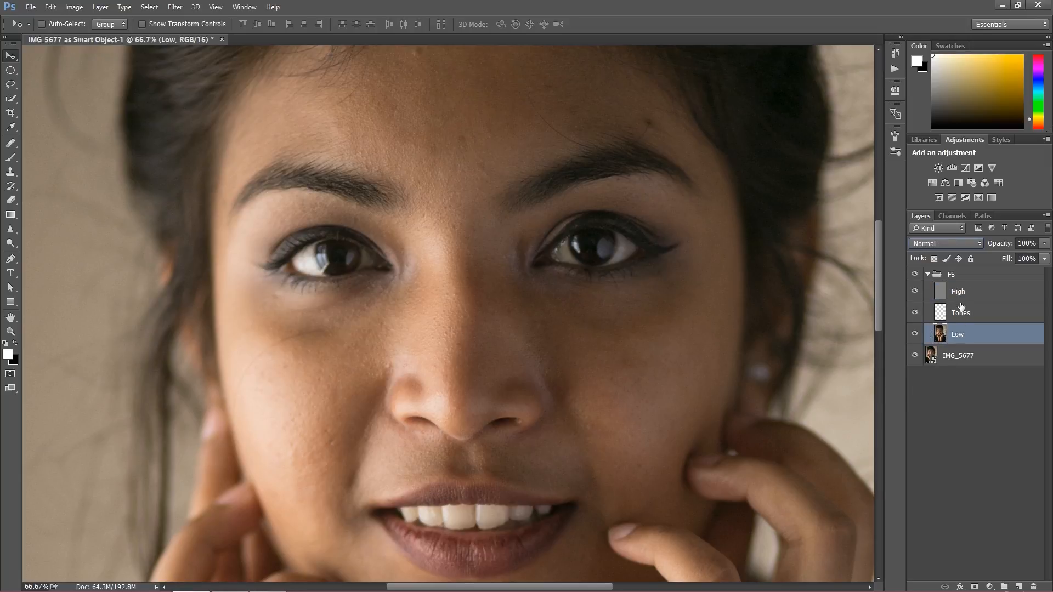
click(939, 285)
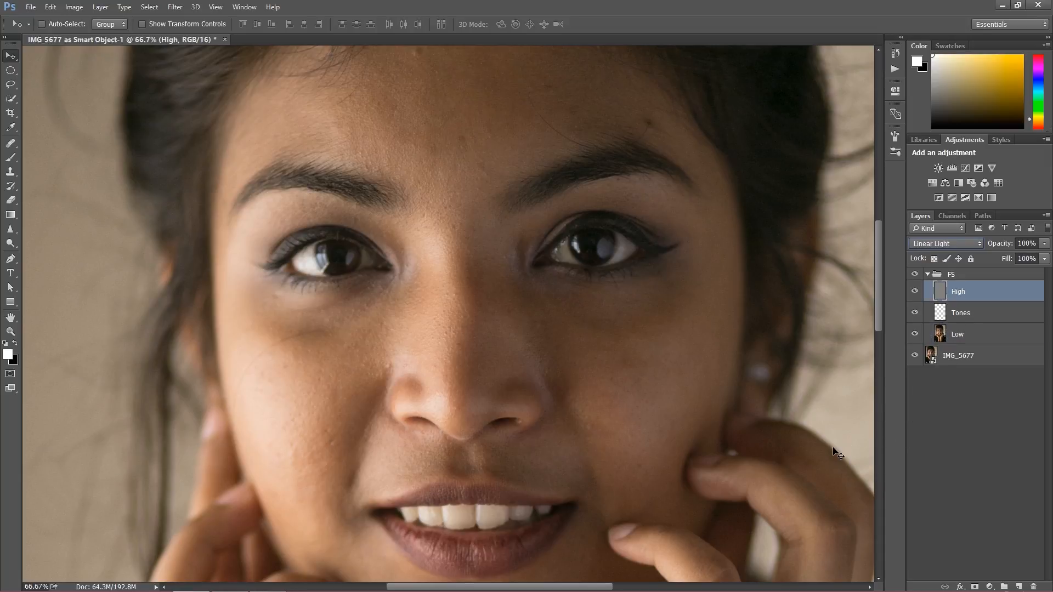
click(952, 313)
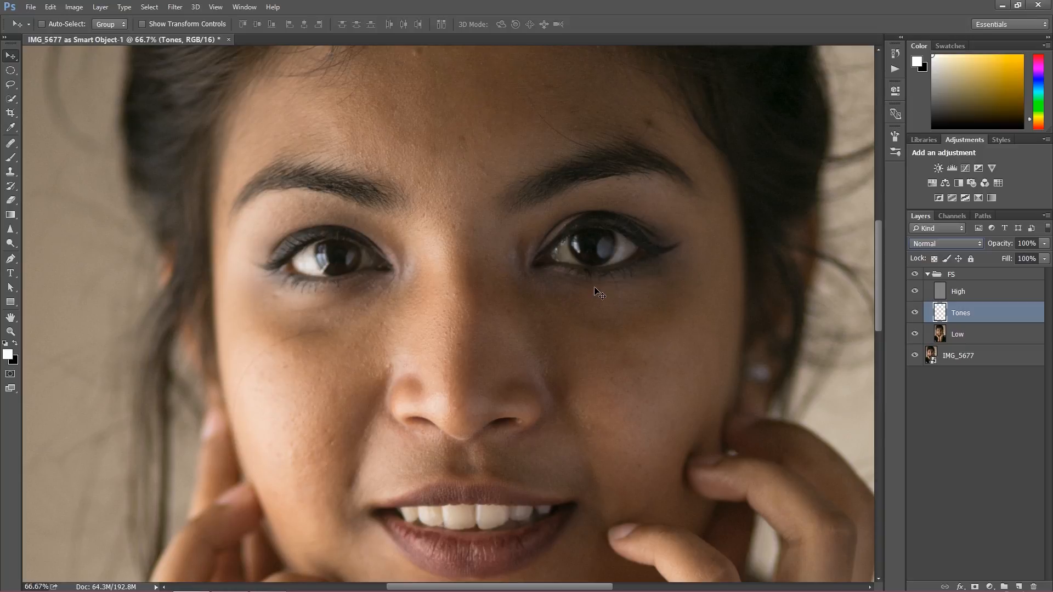
Set up the Healing Brush for the High layer at 10 px with 88% hardness, sampling the current layer over the forehead
key(alt+bracketright)
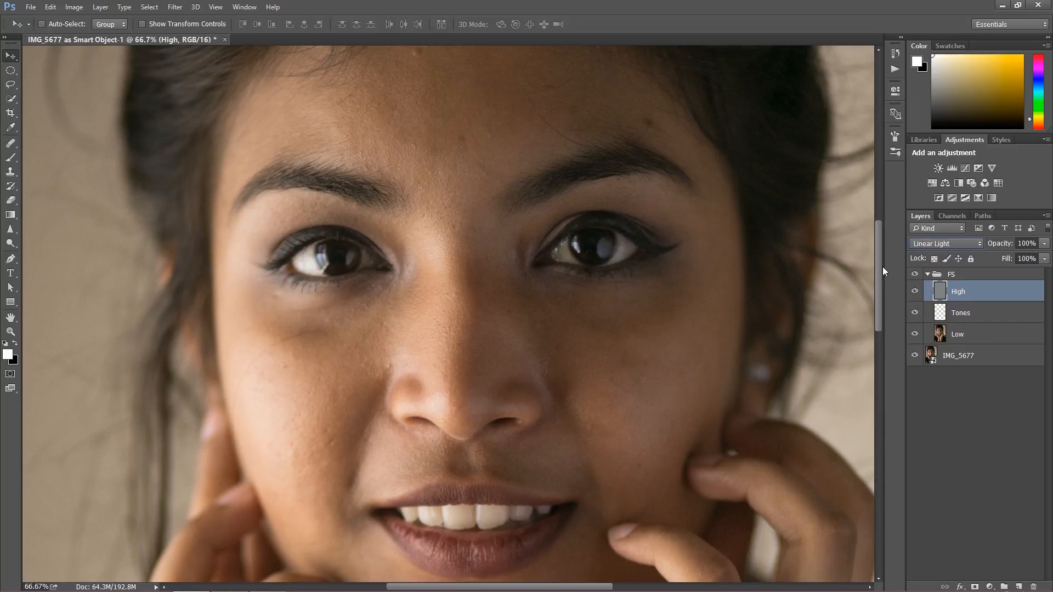
key(ctrl+plus)
key(ctrl+plus)
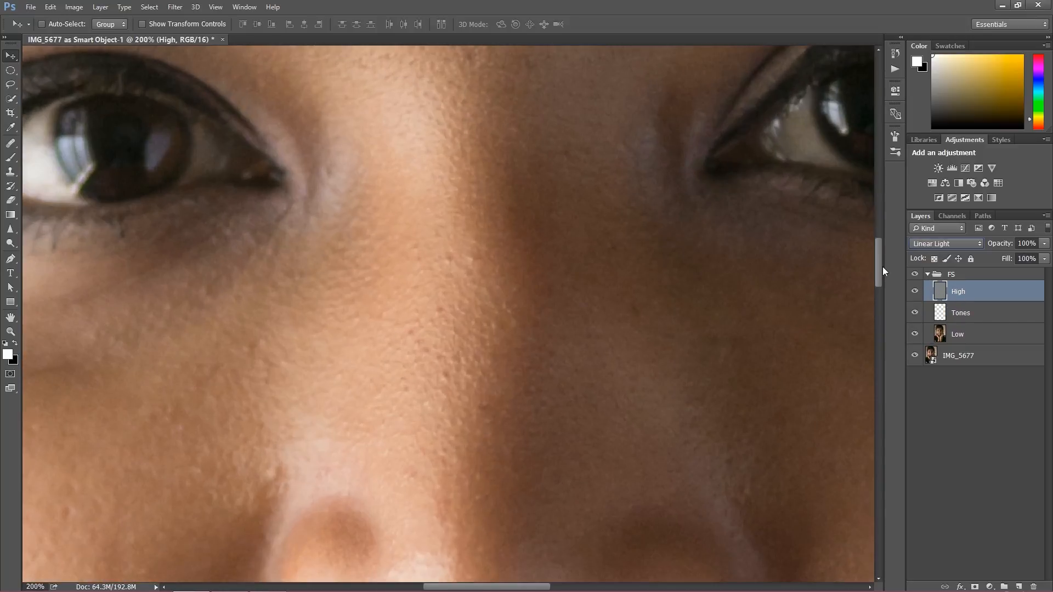
drag(527, 154, 492, 403)
drag(500, 187, 439, 356)
drag(589, 239, 435, 317)
drag(515, 236, 534, 447)
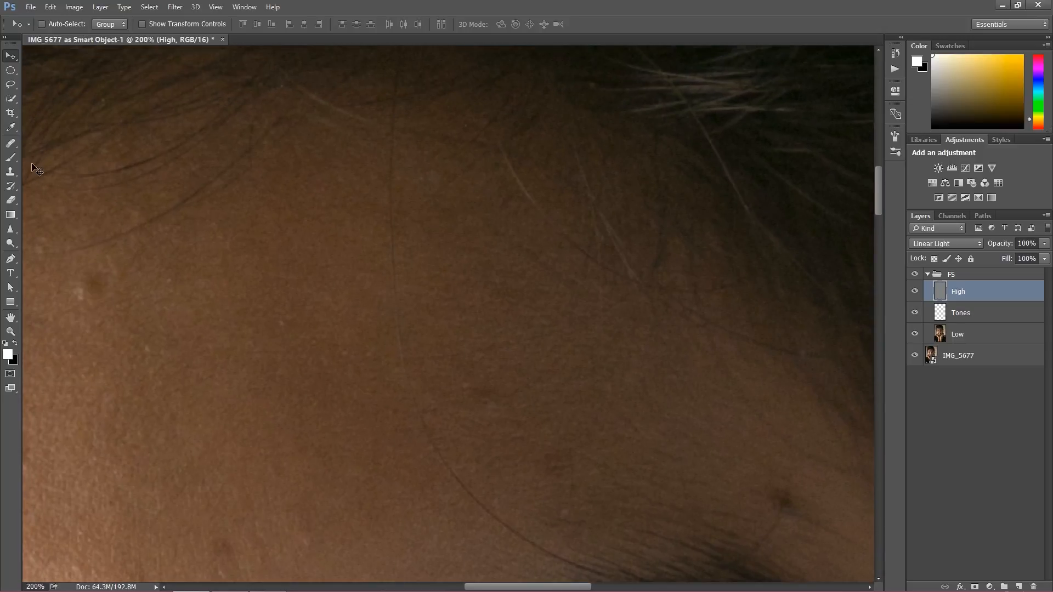
click(11, 143)
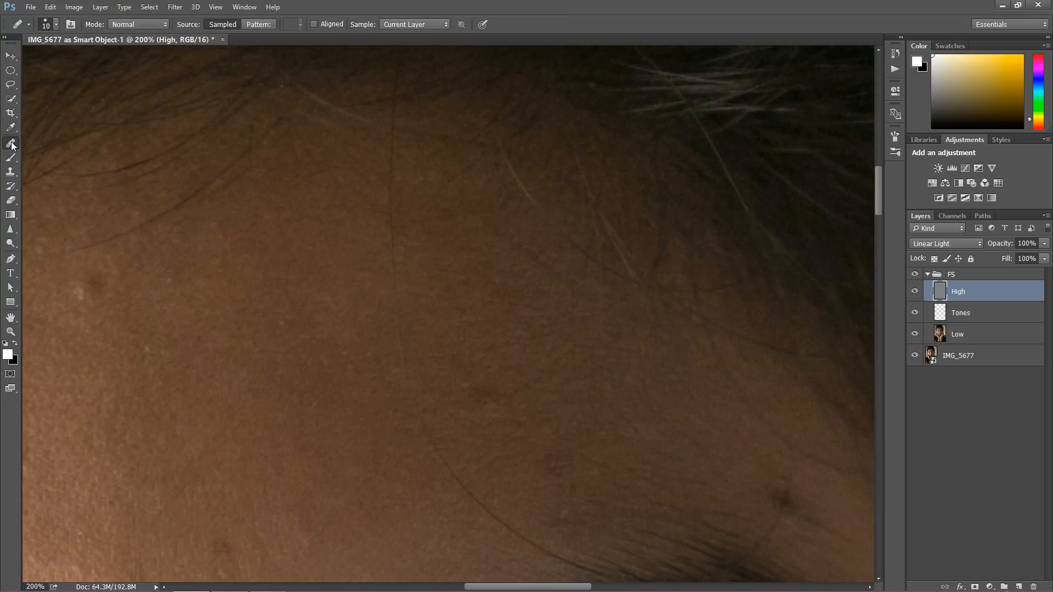
click(10, 144)
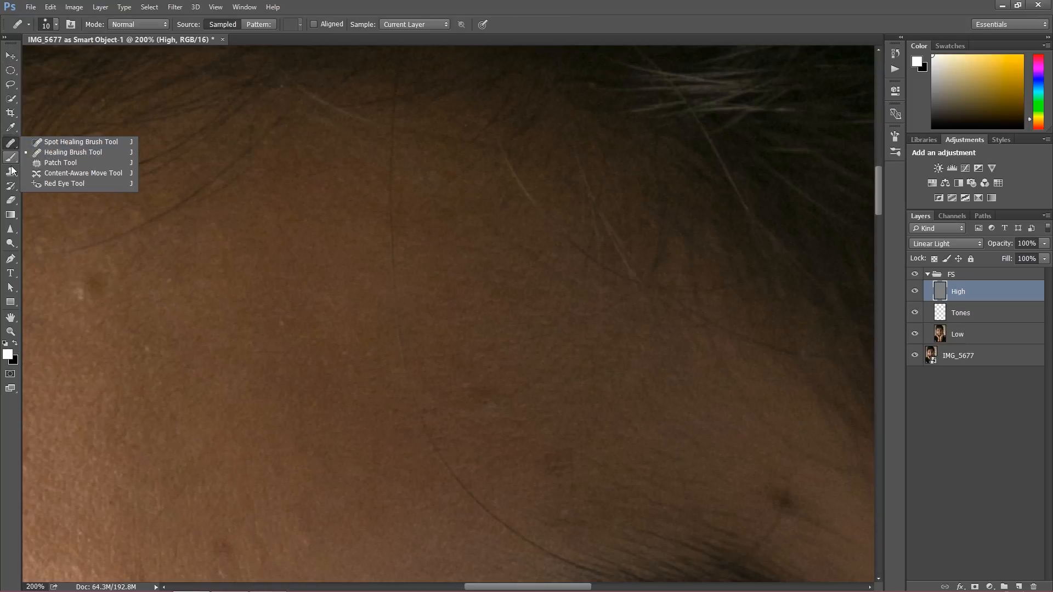
click(61, 23)
click(60, 23)
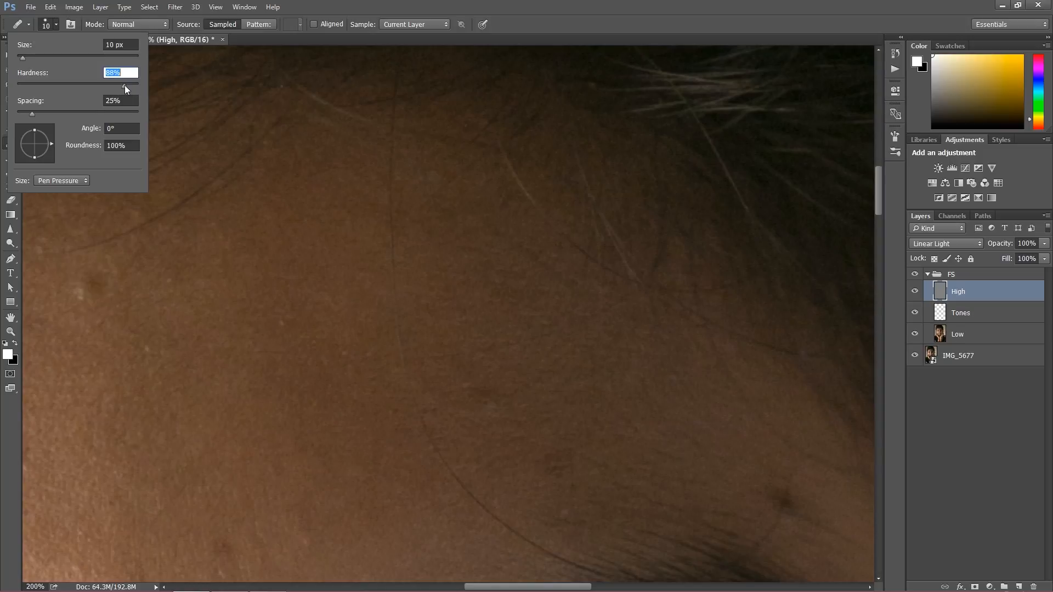
click(56, 24)
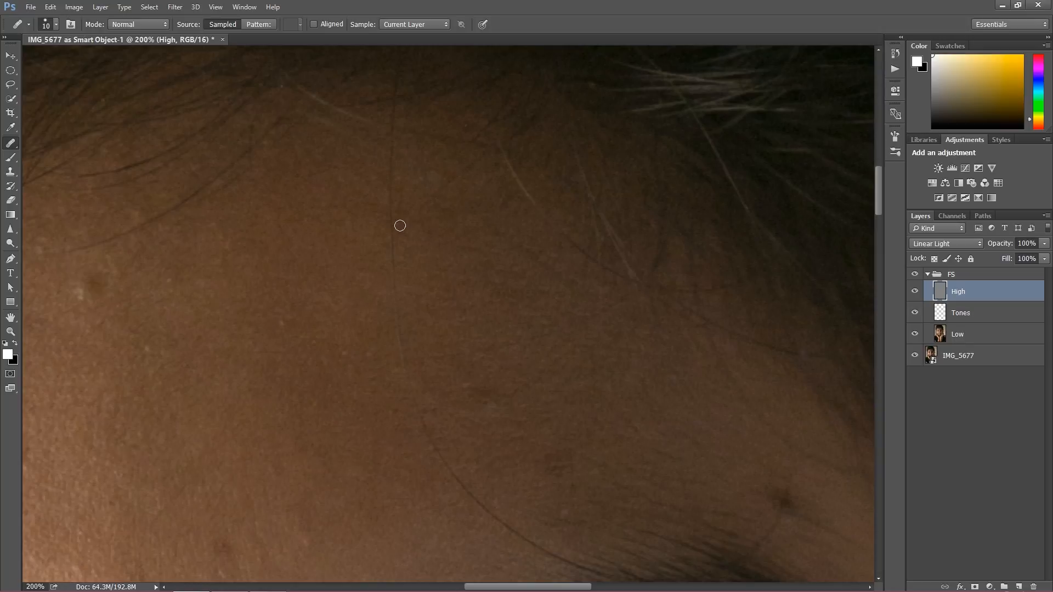
Heal the long stray hair that crosses the shaded forehead down to the eyebrow, sampling clean skin beside it
alt+click(375, 154)
drag(388, 146, 387, 148)
drag(346, 408, 326, 347)
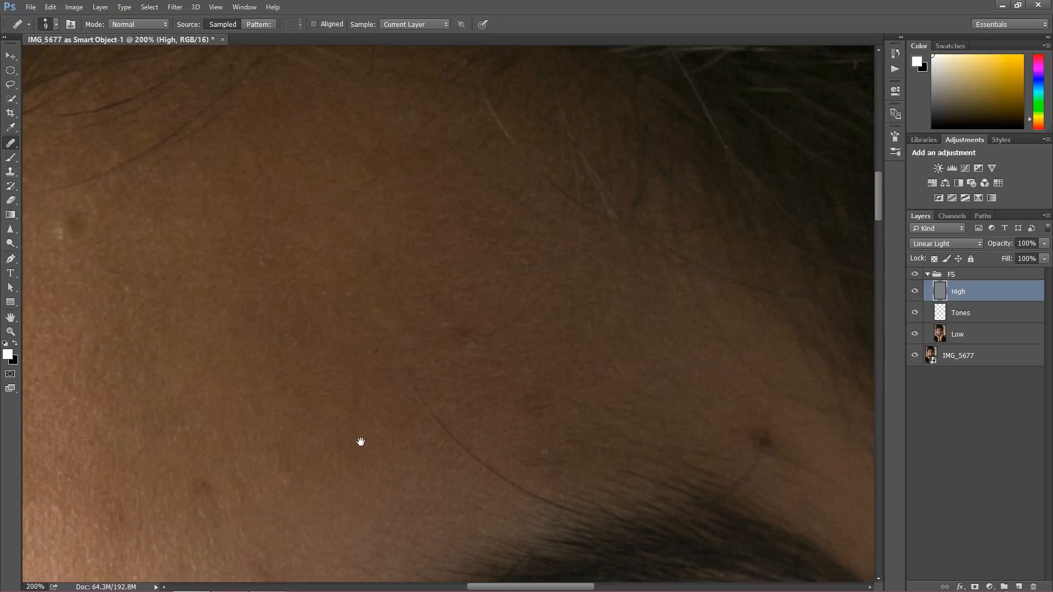
drag(360, 442, 344, 392)
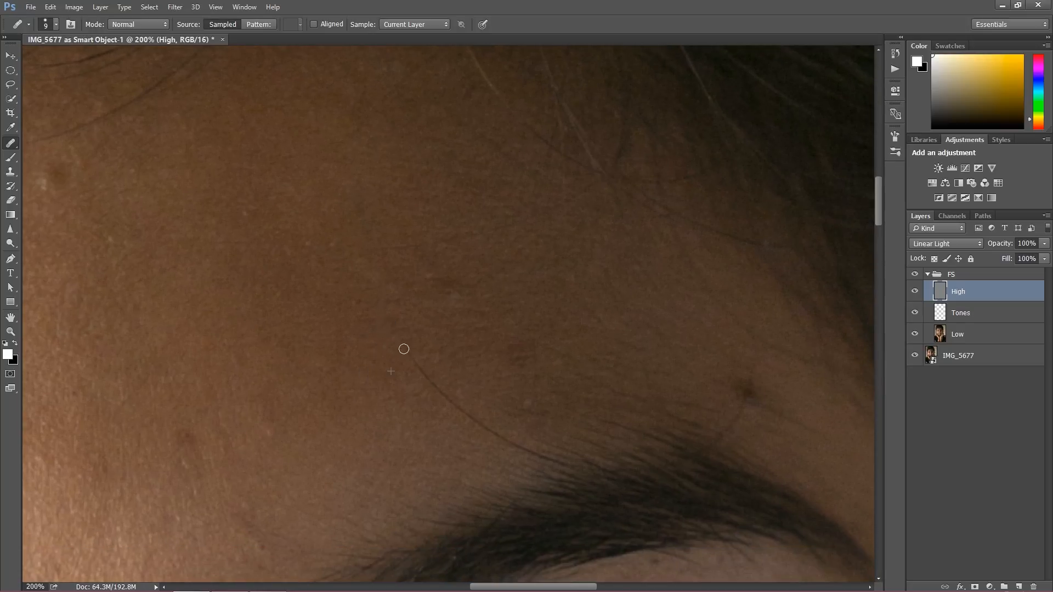
alt+click(472, 446)
drag(476, 416, 328, 358)
Heal the texture of the dark mole above the outer end of the shaded eyebrow, resampling nearby skin between strokes
alt+click(612, 322)
click(604, 332)
alt+click(605, 369)
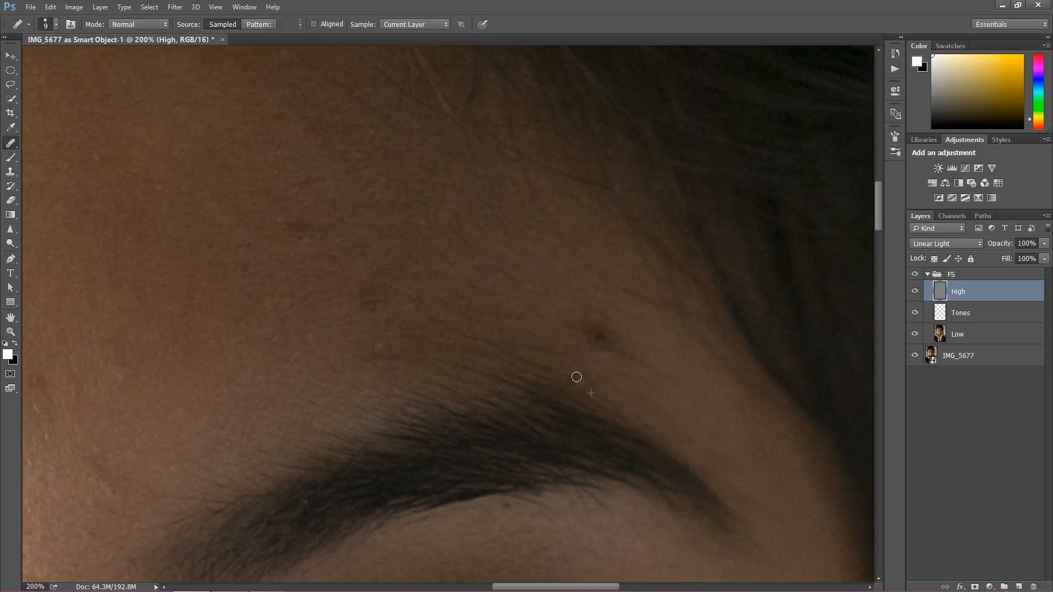
alt+click(593, 355)
click(579, 341)
alt+click(583, 350)
mouse_move(582, 334)
mouse_down()
mouse_move(615, 350)
mouse_move(579, 332)
mouse_up()
alt+click(588, 357)
alt+click(590, 344)
alt+click(629, 329)
click(584, 330)
alt+click(633, 332)
alt+click(617, 362)
click(581, 330)
Heal the small blemishes in the middle of the forehead above the shaded eyebrow
drag(303, 332, 491, 306)
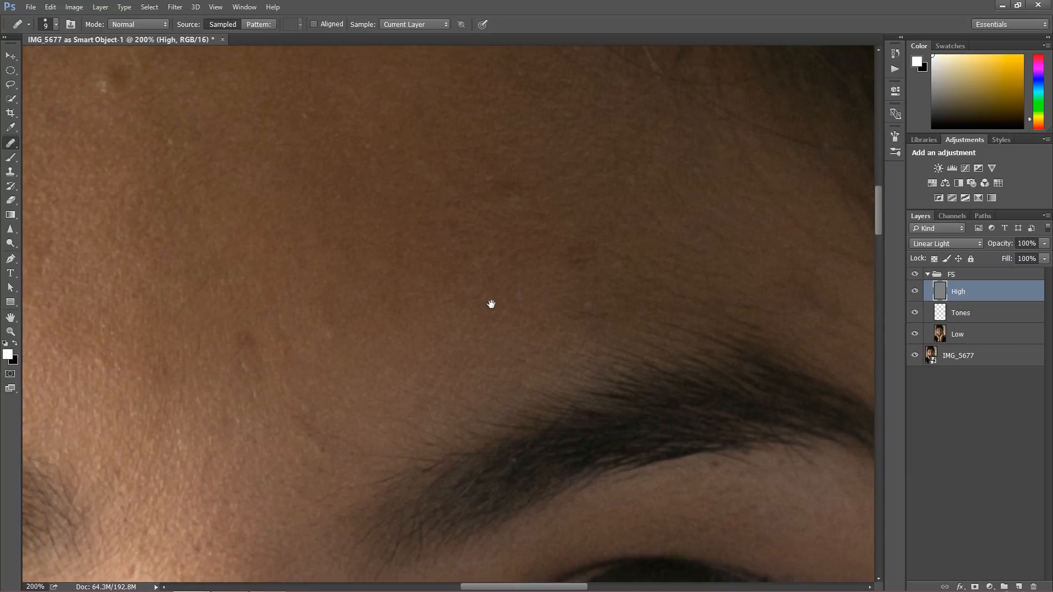
alt+click(344, 359)
click(330, 335)
alt+click(491, 217)
mouse_move(490, 190)
mouse_down()
mouse_move(519, 201)
mouse_move(528, 191)
mouse_up()
alt+click(494, 214)
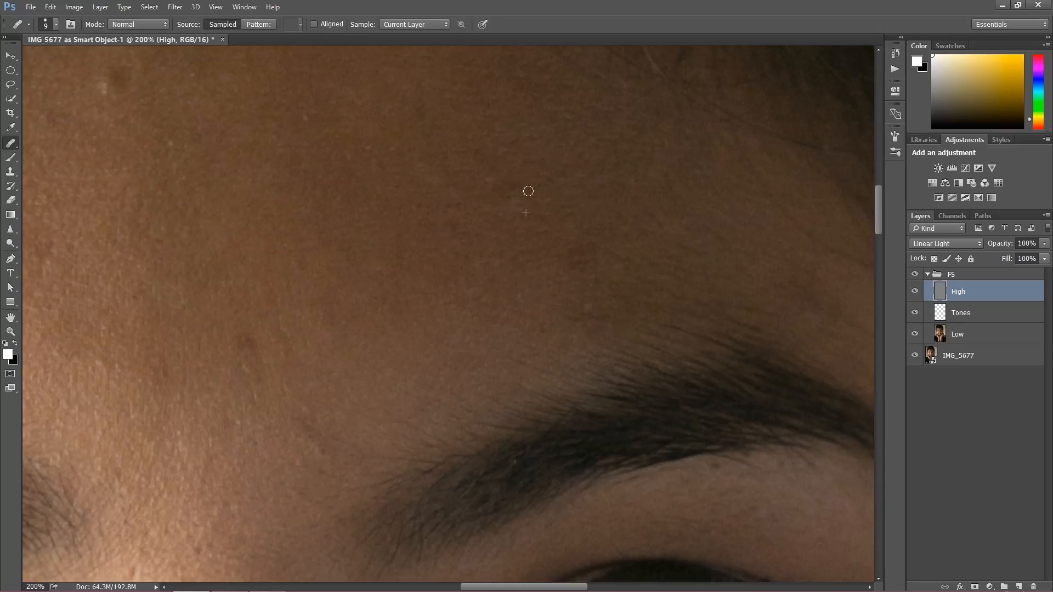
Heal the small spots on the lower forehead between the eyebrows, sampling the skin texture next to each one
drag(300, 246, 426, 258)
drag(346, 380, 384, 318)
drag(277, 308, 382, 365)
alt+click(210, 341)
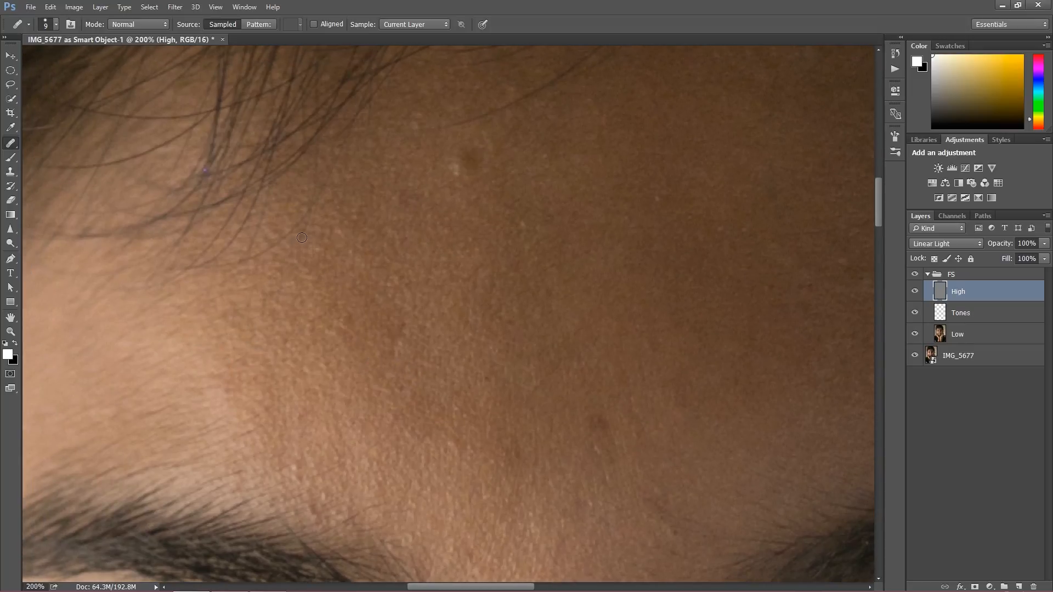
drag(426, 449, 376, 348)
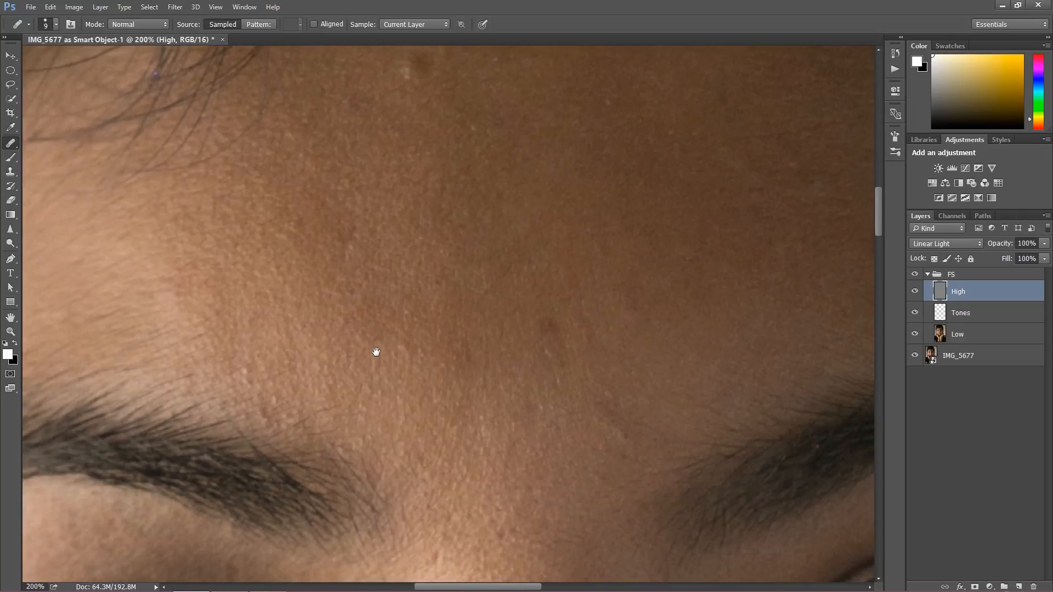
drag(445, 396, 503, 164)
drag(454, 435, 481, 372)
alt+click(521, 278)
alt+click(580, 258)
click(583, 235)
alt+click(603, 306)
click(612, 294)
alt+click(628, 303)
drag(618, 256, 569, 339)
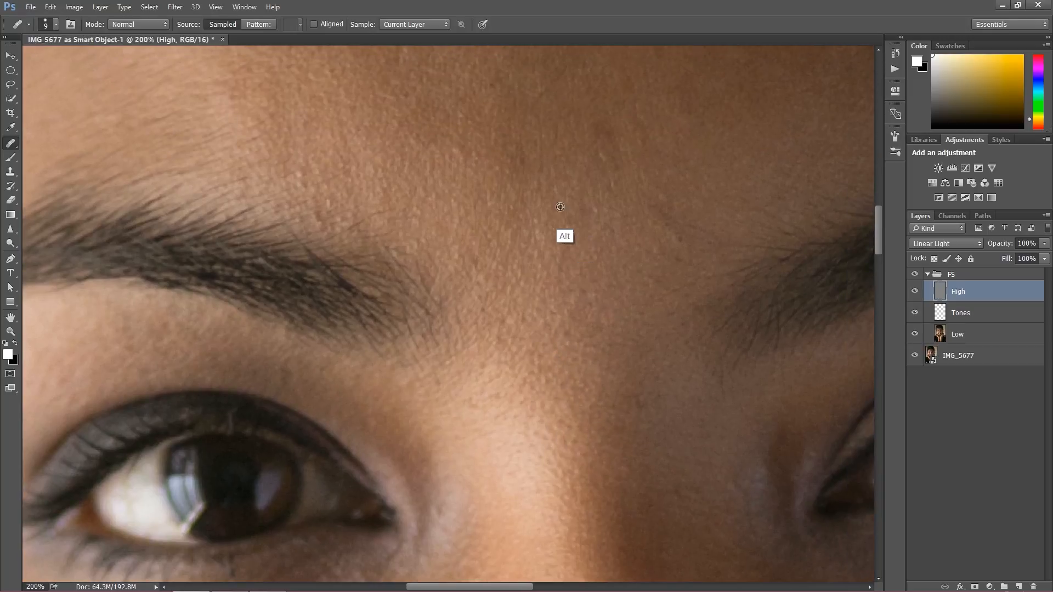
alt+click(662, 269)
drag(677, 256, 665, 259)
Enlarge the Healing Brush to 30 px and heal the mole and nearby bumps on the upper forehead below the hairline
drag(520, 212, 624, 355)
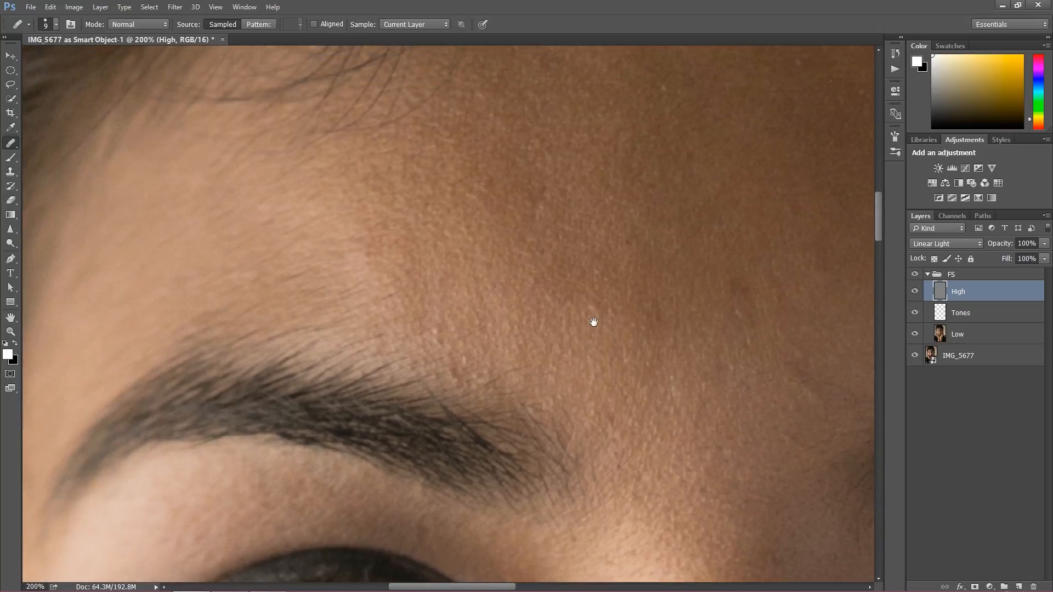
alt+click(336, 247)
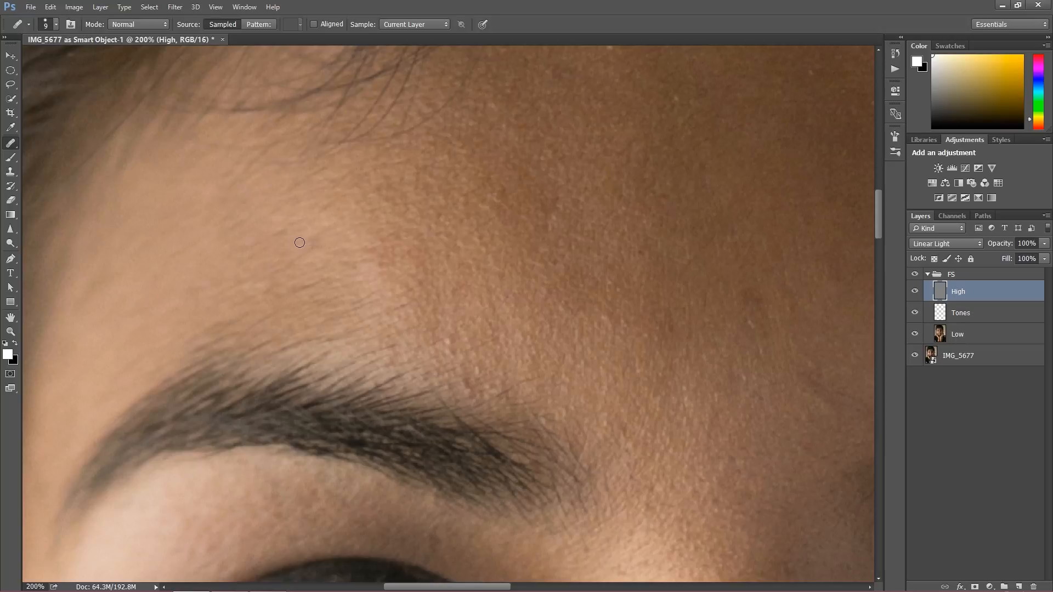
alt+click(342, 262)
drag(531, 214, 459, 344)
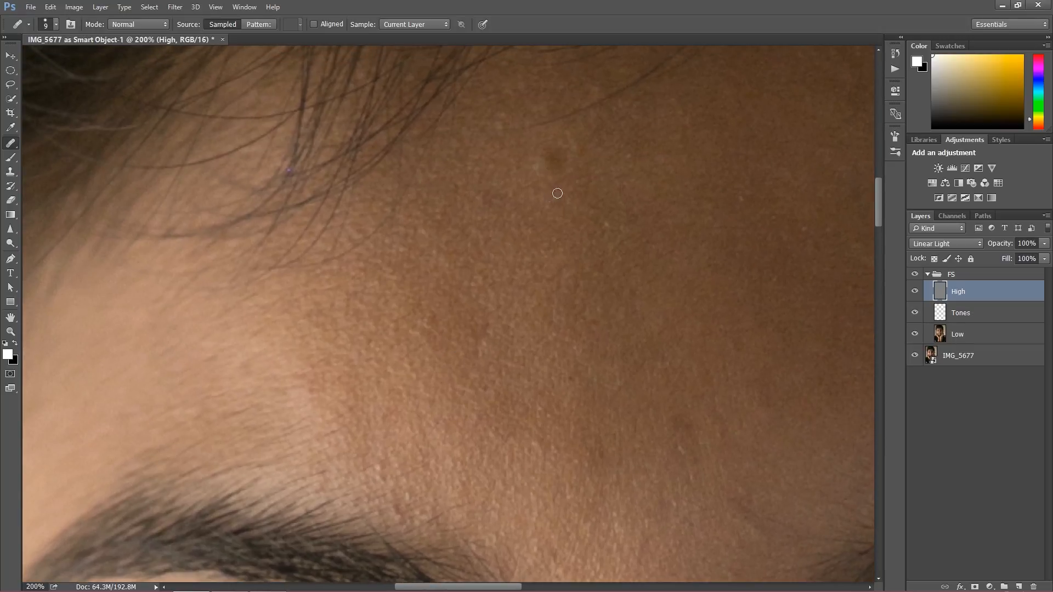
key(bracketright)
key(bracketright)
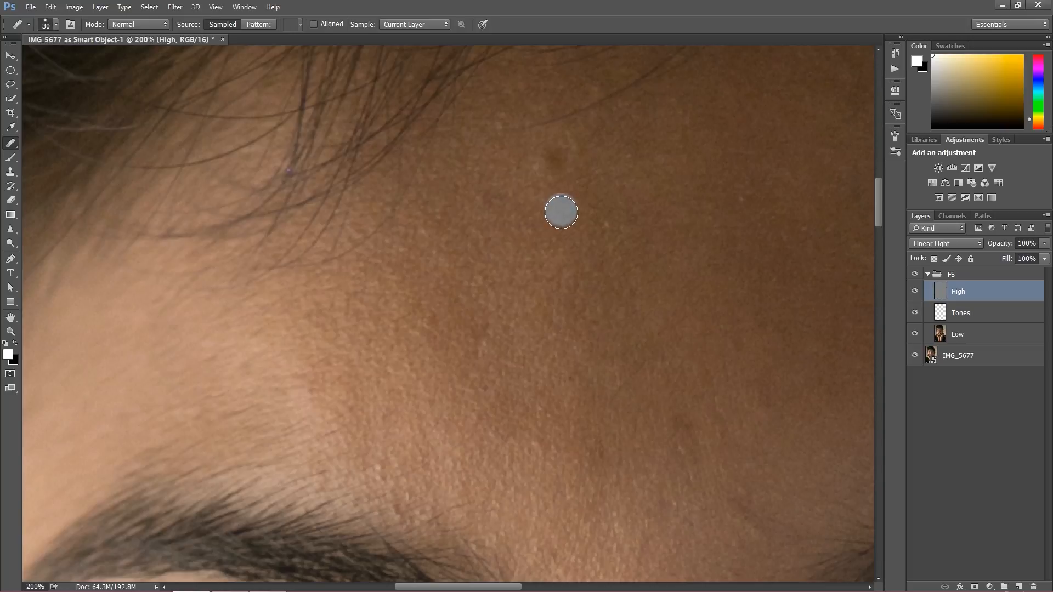
alt+click(566, 211)
click(560, 163)
click(587, 223)
click(548, 247)
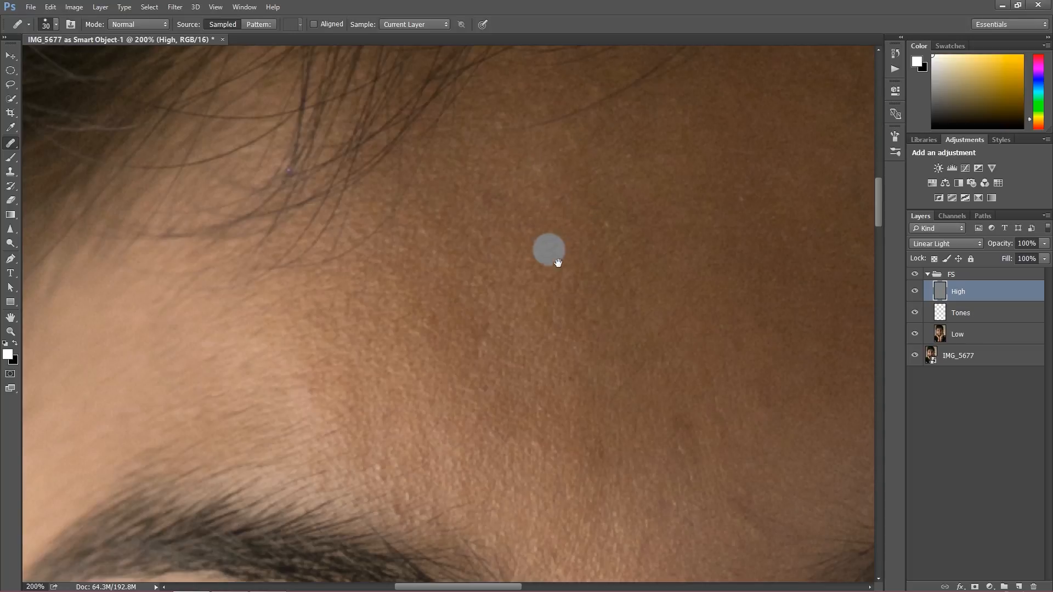
Heal the remaining uneven texture down the central forehead with the 30 px brush
mouse_move(567, 371)
mouse_down()
mouse_move(555, 254)
mouse_move(574, 356)
mouse_up()
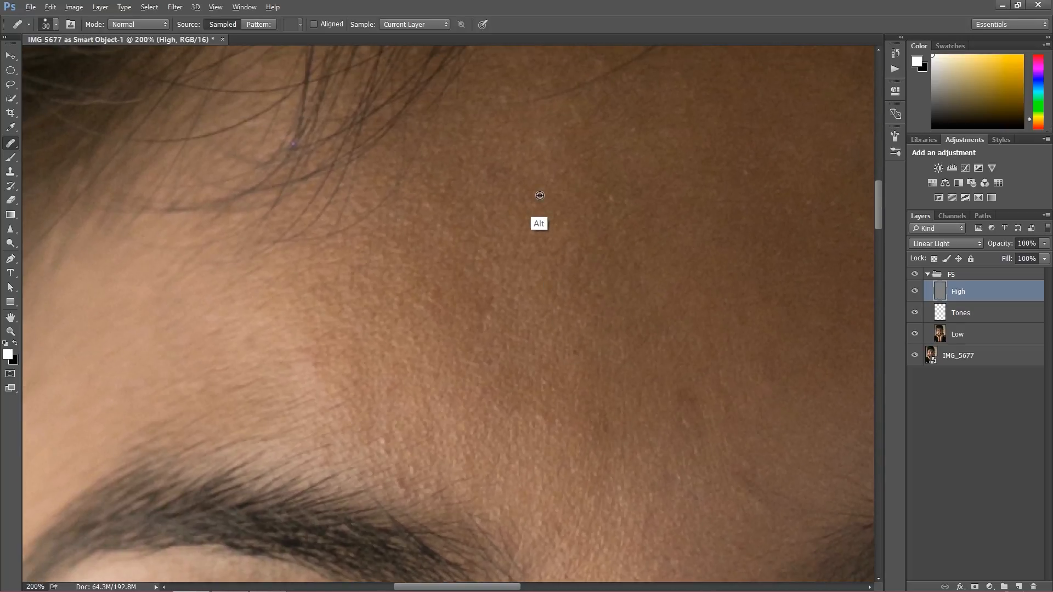
click(564, 253)
click(578, 291)
click(561, 355)
Reduce the Healing Brush to 20 px and heal the small spots between the eyebrows, sampling clean texture beside each one
drag(565, 441, 551, 334)
drag(708, 227, 723, 214)
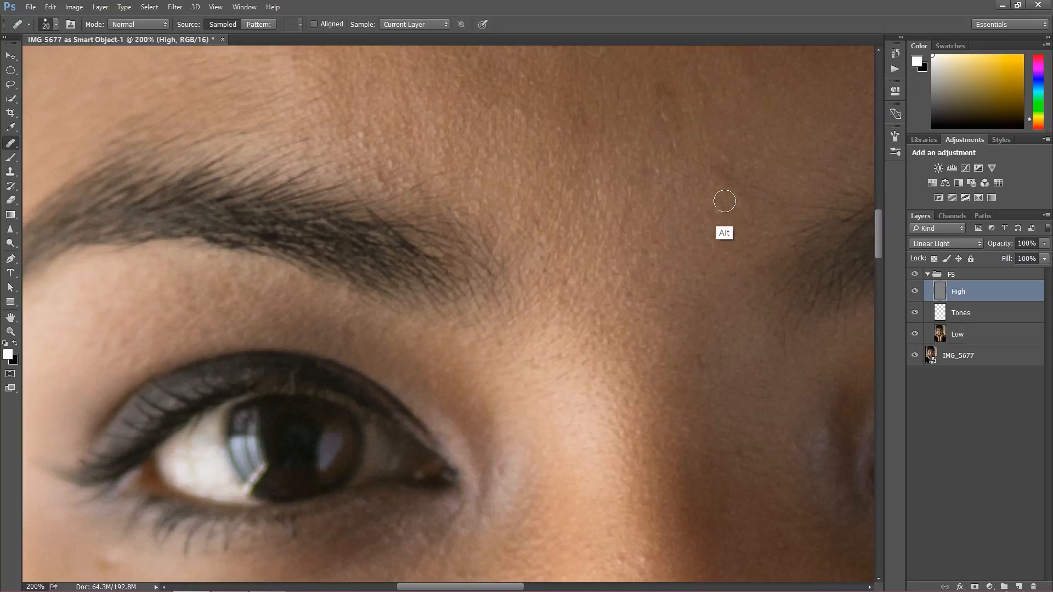
click(673, 268)
alt+click(660, 299)
click(672, 189)
alt+click(665, 156)
click(642, 216)
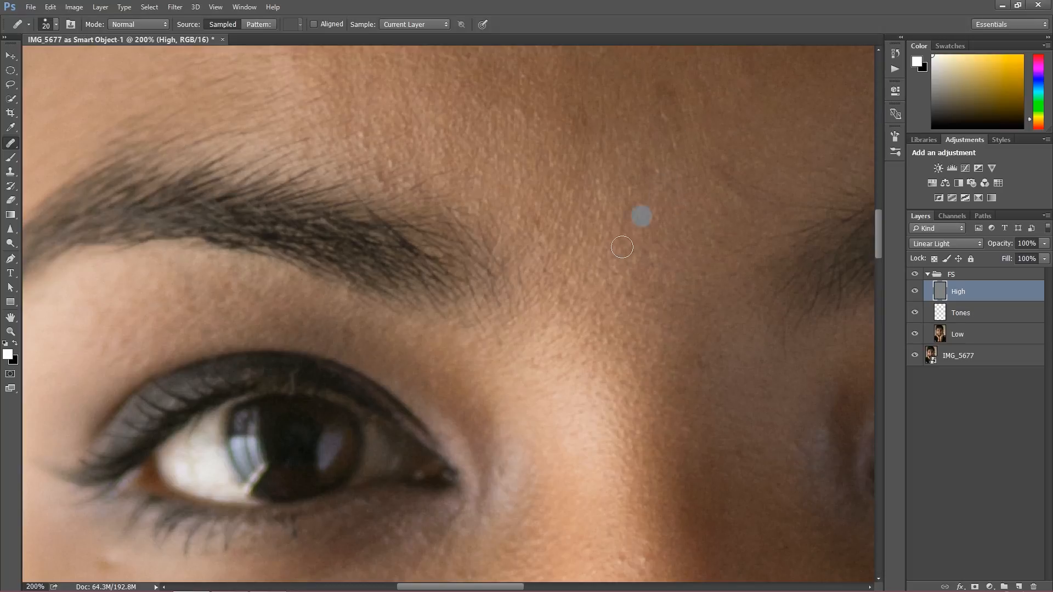
Shrink the Healing Brush to 10 px and heal the bright bump on the lit side of the nose bridge
drag(604, 329, 606, 264)
key(bracketleft)
key(bracketleft)
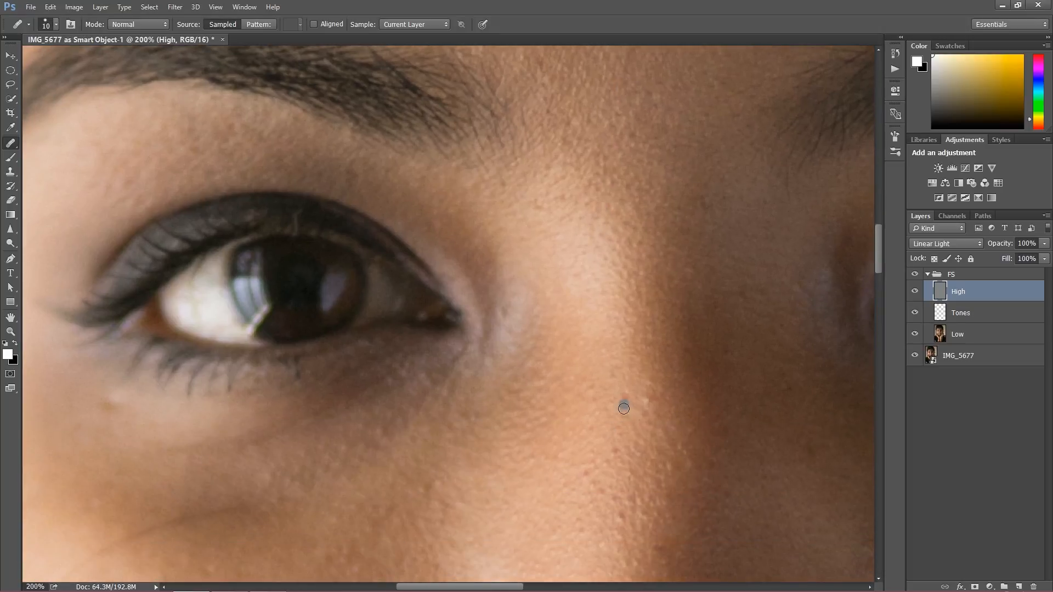
alt+click(630, 424)
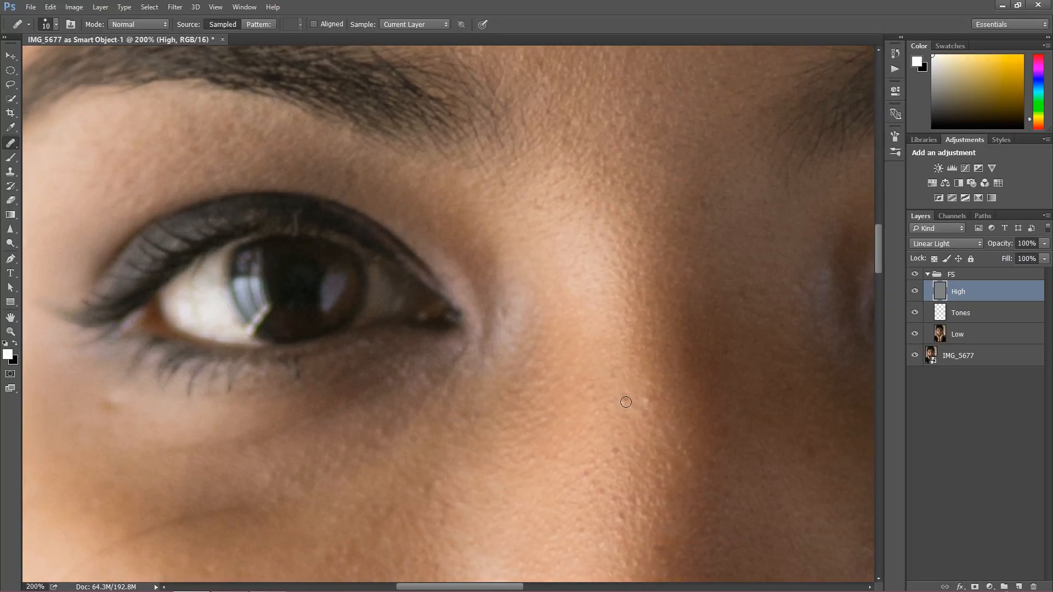
alt+click(637, 434)
click(624, 404)
Enlarge the Healing Brush to 15 px and remove the curved stray hair crossing the lit cheek below the eye
drag(573, 400, 672, 223)
drag(390, 358, 583, 380)
alt+click(566, 308)
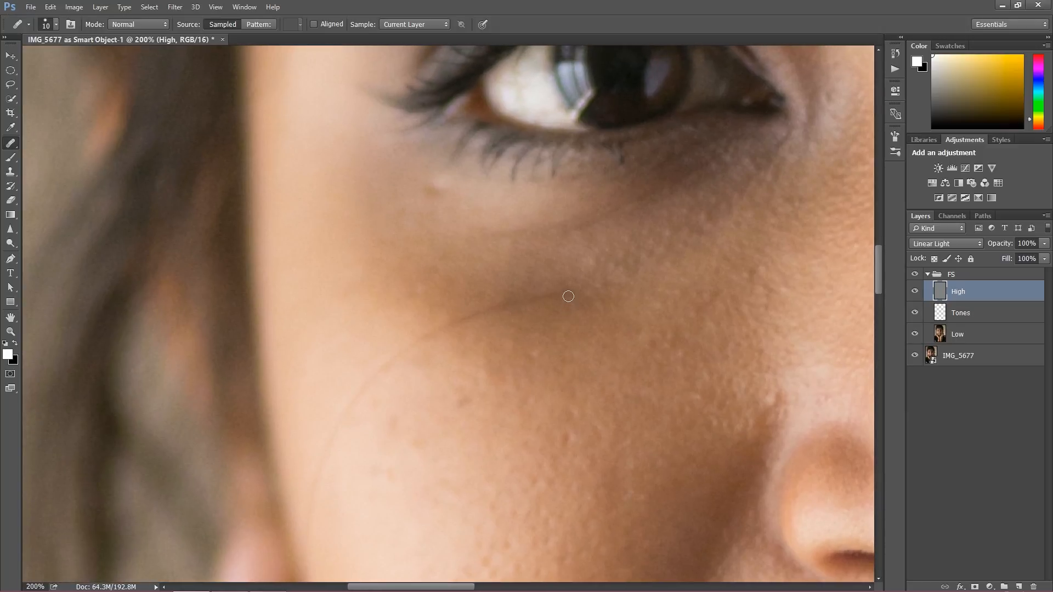
key(bracketright)
alt+click(432, 362)
drag(429, 342, 412, 350)
drag(351, 410, 357, 426)
Heal the rest of the faint stray hair along the outer edge of the lit cheek
drag(378, 470, 390, 353)
alt+click(369, 330)
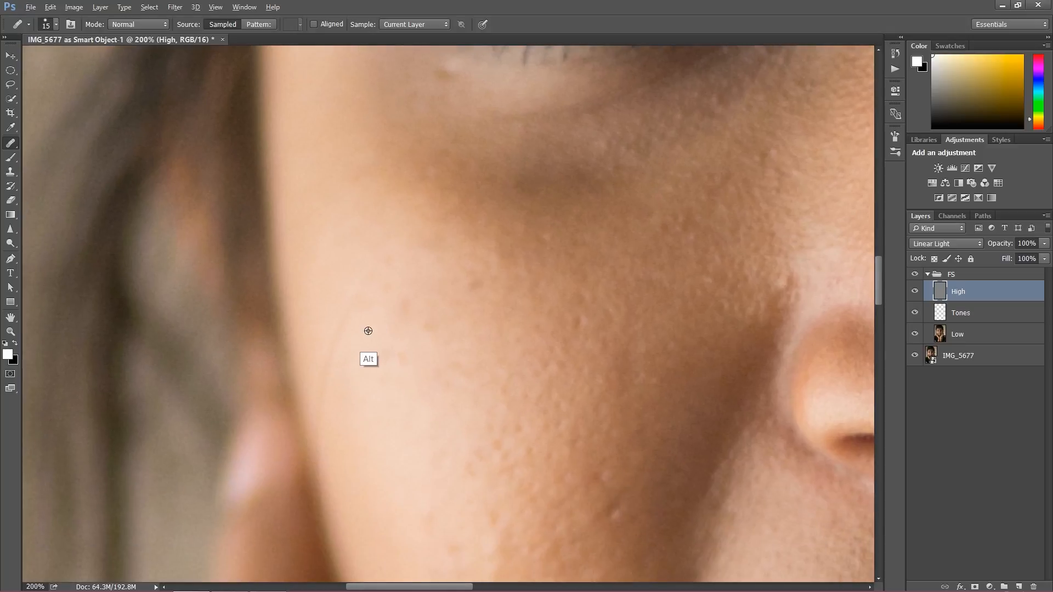
mouse_move(361, 297)
mouse_down()
mouse_move(334, 339)
mouse_move(316, 451)
mouse_up()
alt+click(348, 407)
alt+click(364, 390)
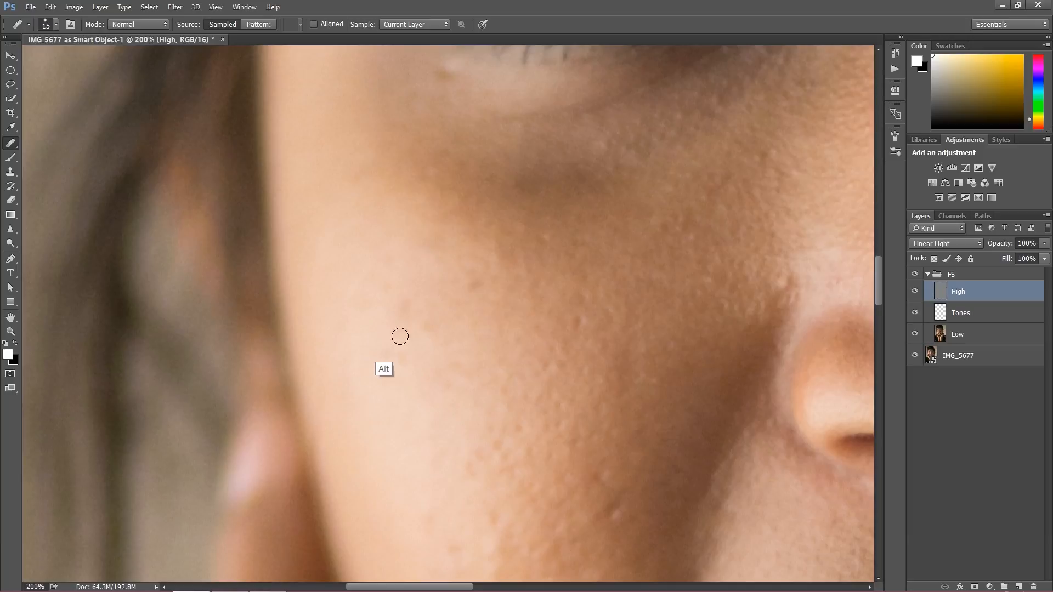
Heal the bumps in the crease where the lit cheek meets the side of the nose
drag(733, 275, 596, 337)
click(634, 376)
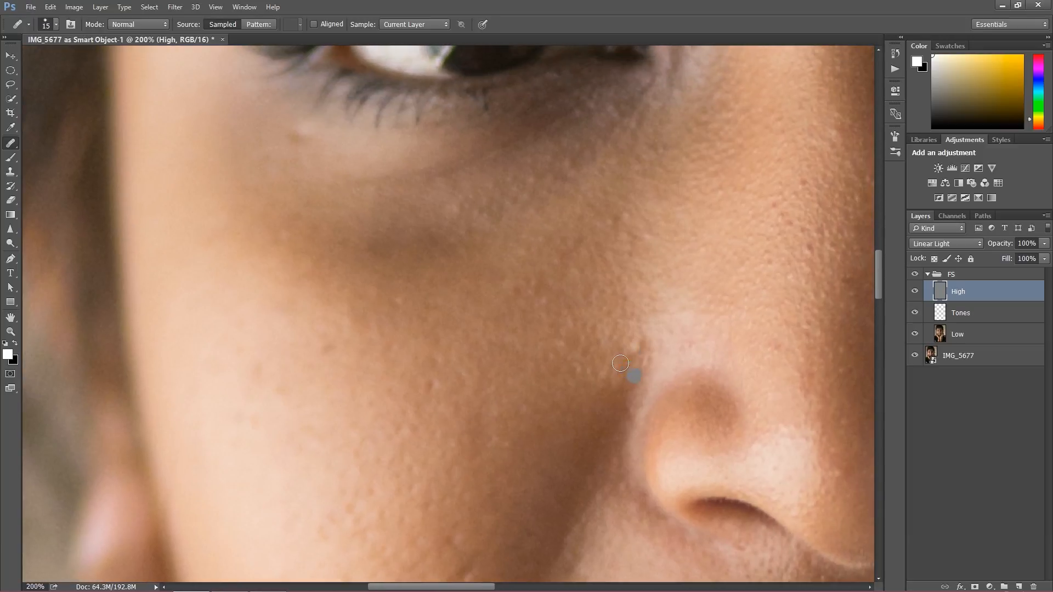
click(624, 371)
alt+click(628, 396)
drag(638, 347, 636, 354)
click(620, 434)
click(633, 341)
Heal the scattered small spots across the lit cheek and the skin under the eye
click(444, 431)
click(448, 411)
click(541, 299)
click(419, 243)
click(310, 181)
click(314, 187)
click(386, 222)
click(423, 222)
click(490, 232)
Heal the raised bump and the nearby uneven texture on the lower part of the lit cheek
key(alt)
scroll(519, 272, down, 3)
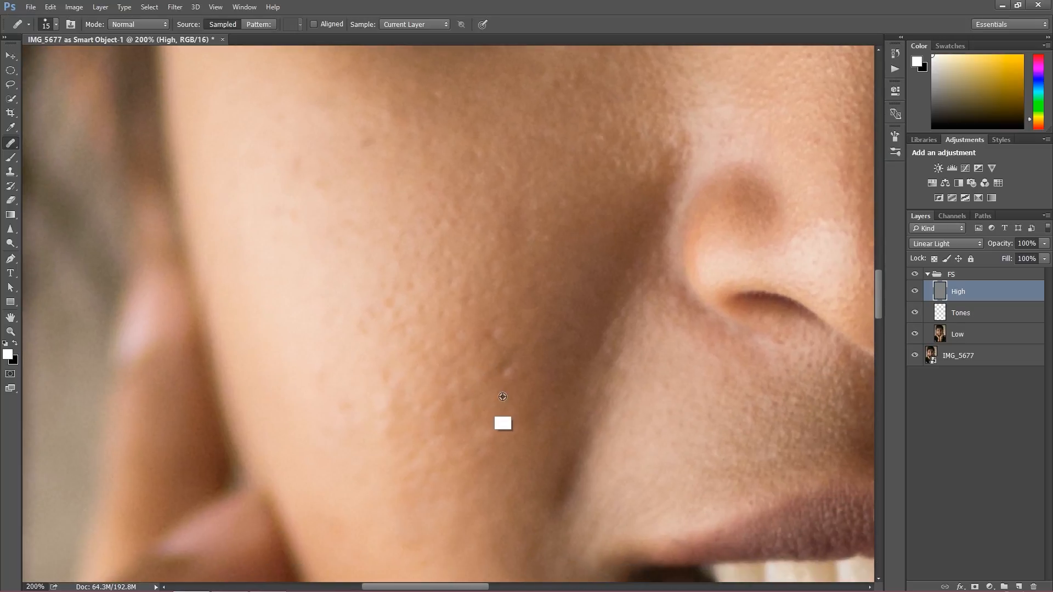
click(509, 365)
click(505, 390)
click(492, 330)
click(512, 420)
click(512, 362)
click(398, 466)
Heal the spots near the tip of the nose and along the light-shadow edge of its ridge
drag(549, 326, 324, 380)
drag(773, 260, 515, 358)
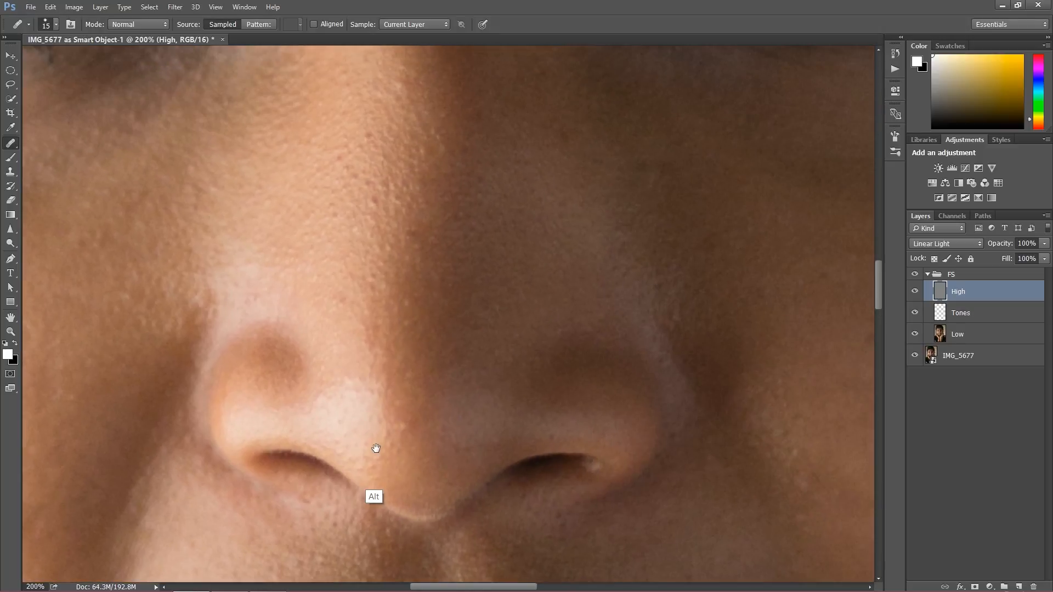
alt+click(390, 453)
click(386, 434)
alt+click(405, 311)
click(407, 262)
Heal the remaining bumps along the nose bridge and its lit side, resampling nearby texture for each one
drag(610, 193, 578, 277)
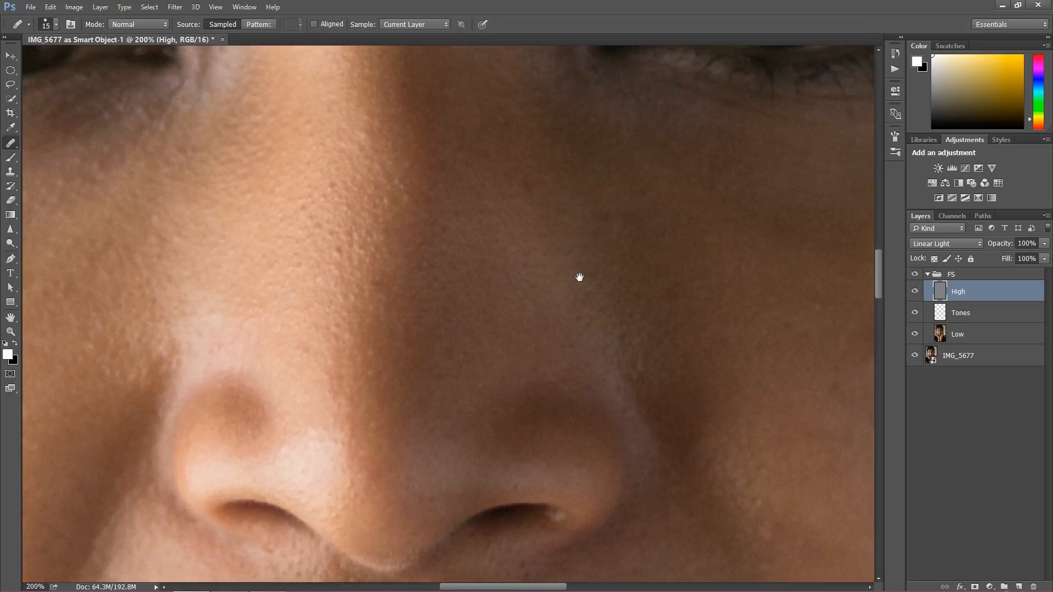
alt+click(386, 220)
click(406, 268)
alt+click(347, 360)
click(351, 322)
alt+click(392, 370)
click(386, 349)
alt+click(315, 294)
click(318, 275)
alt+click(325, 312)
click(330, 296)
click(370, 308)
Heal the small dark spots in the middle of the shaded cheek using skin texture sampled beside them
click(621, 233)
drag(635, 226, 571, 395)
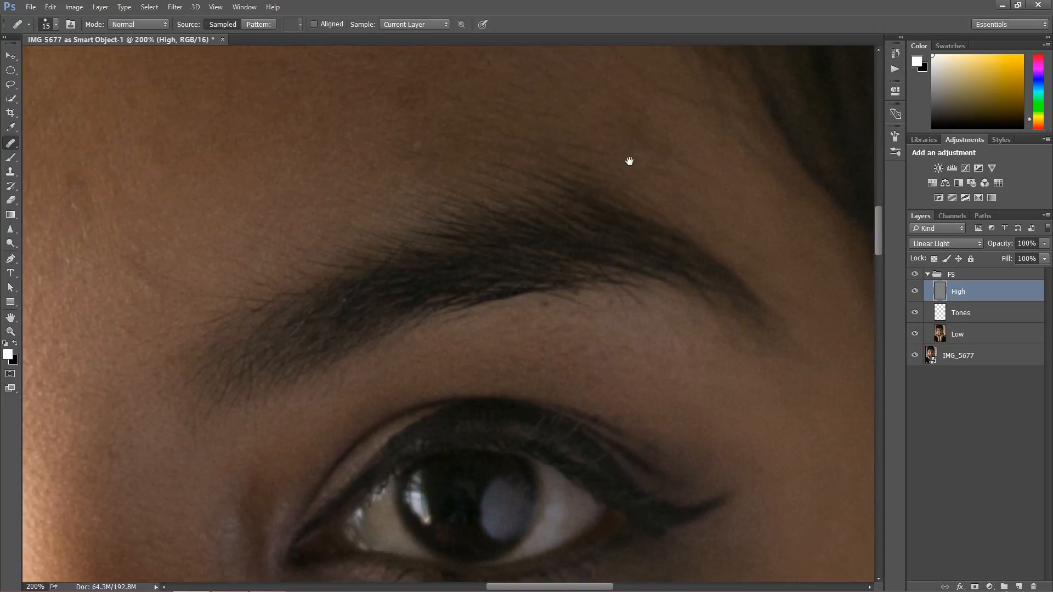
drag(630, 160, 628, 179)
click(553, 184)
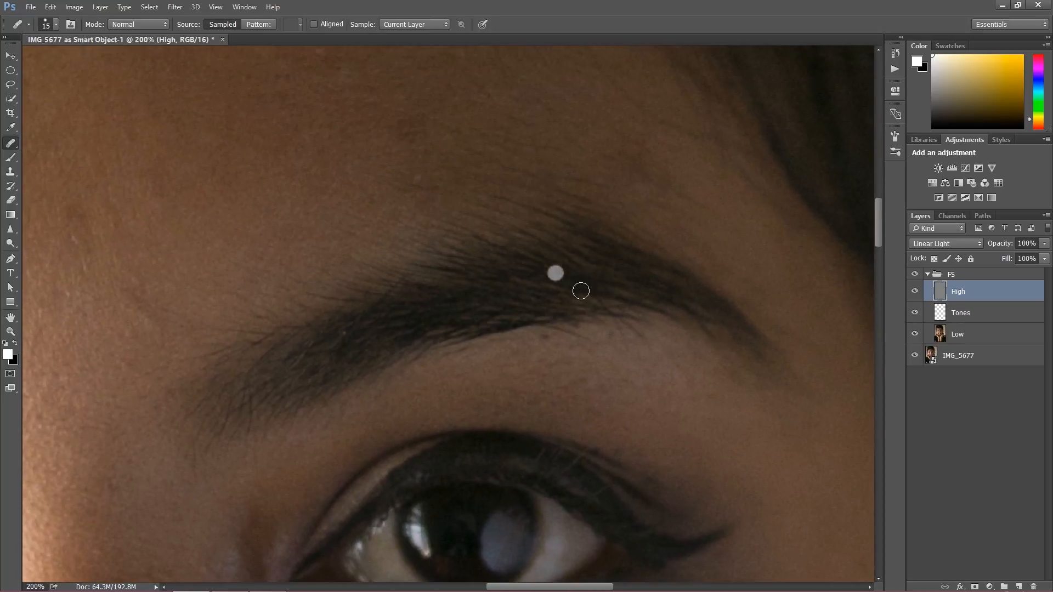
key(alt)
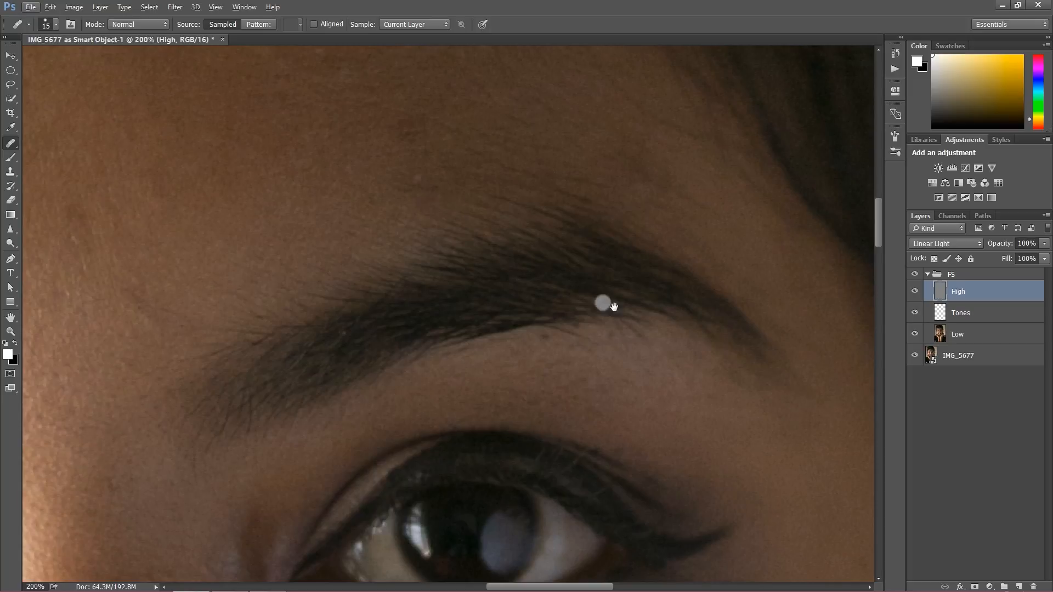
scroll(590, 305, down, 15)
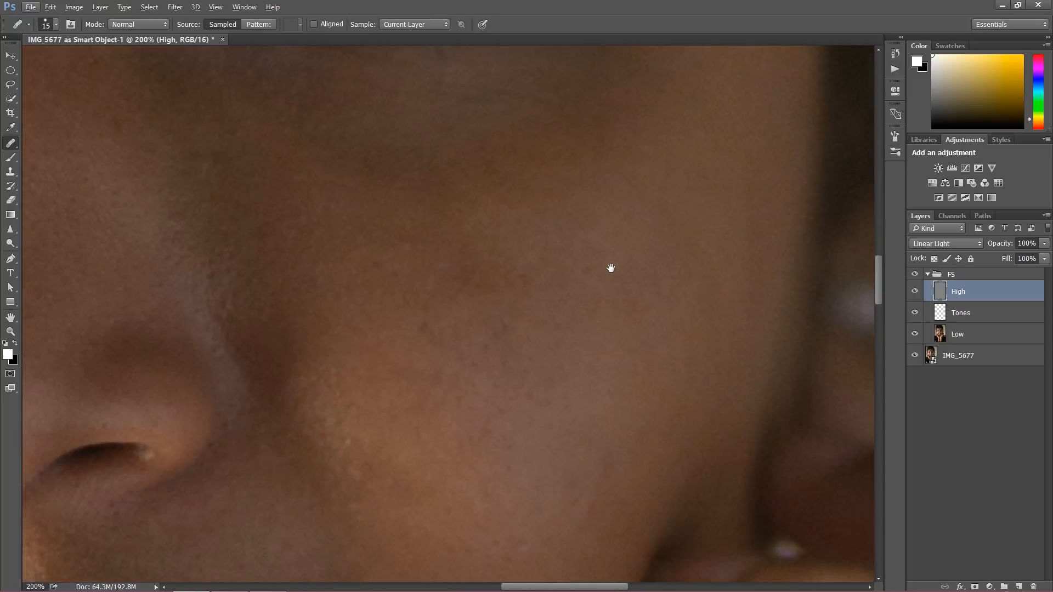
key(alt)
alt+click(452, 350)
click(439, 333)
key(alt)
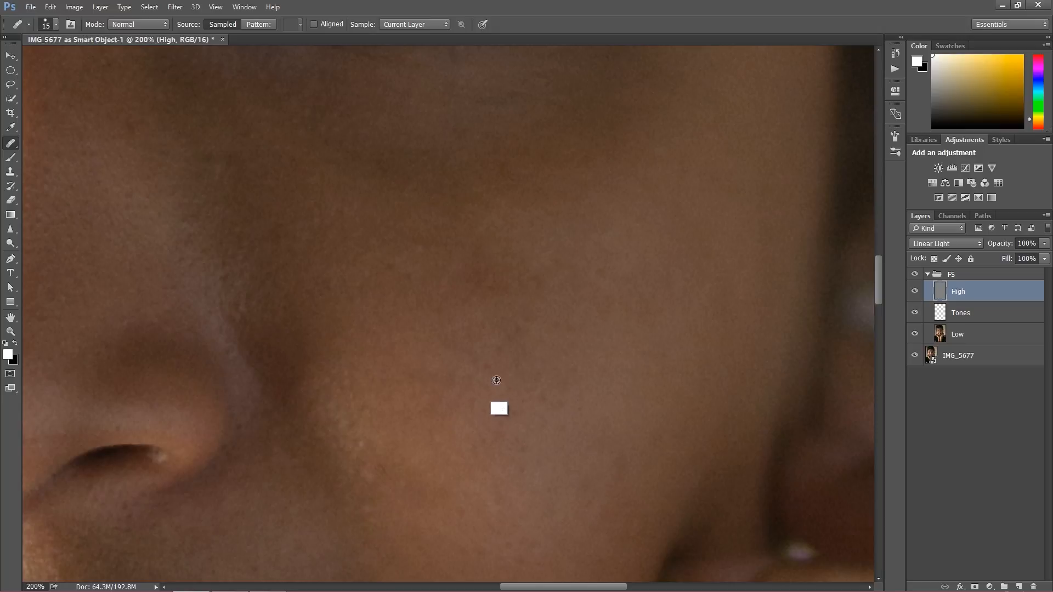
Heal the remaining spots on the lower part of the shaded cheek
key(alt)
drag(476, 385, 543, 226)
alt+click(461, 347)
click(541, 403)
drag(531, 403, 709, 231)
key(alt)
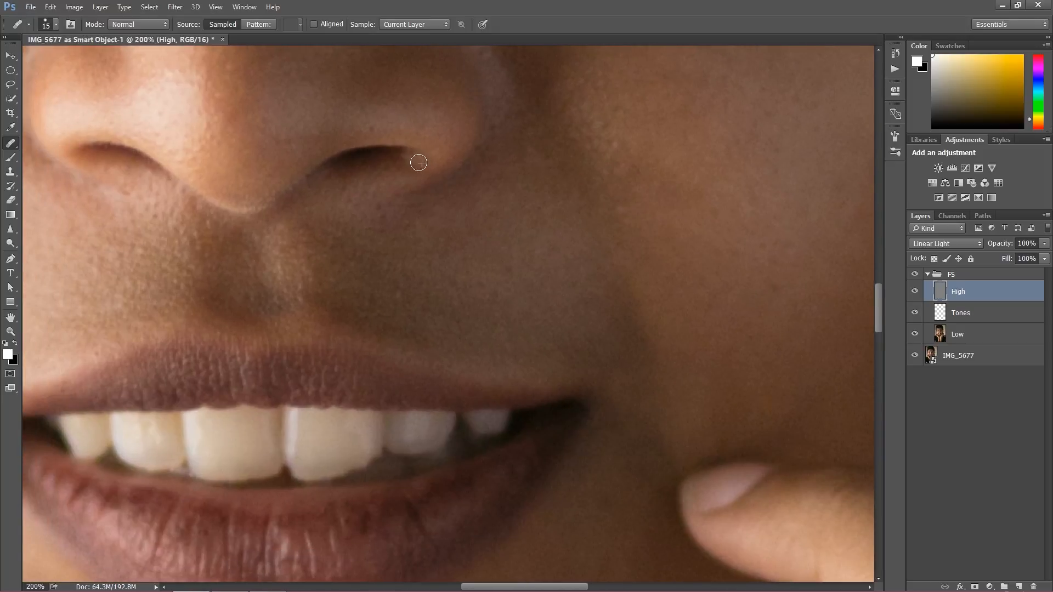
Heal the small marks on the lit lower cheek beside the corner of the mouth
key(alt)
drag(383, 261, 661, 203)
mouse_move(292, 300)
mouse_down()
mouse_move(472, 281)
mouse_move(533, 293)
mouse_up()
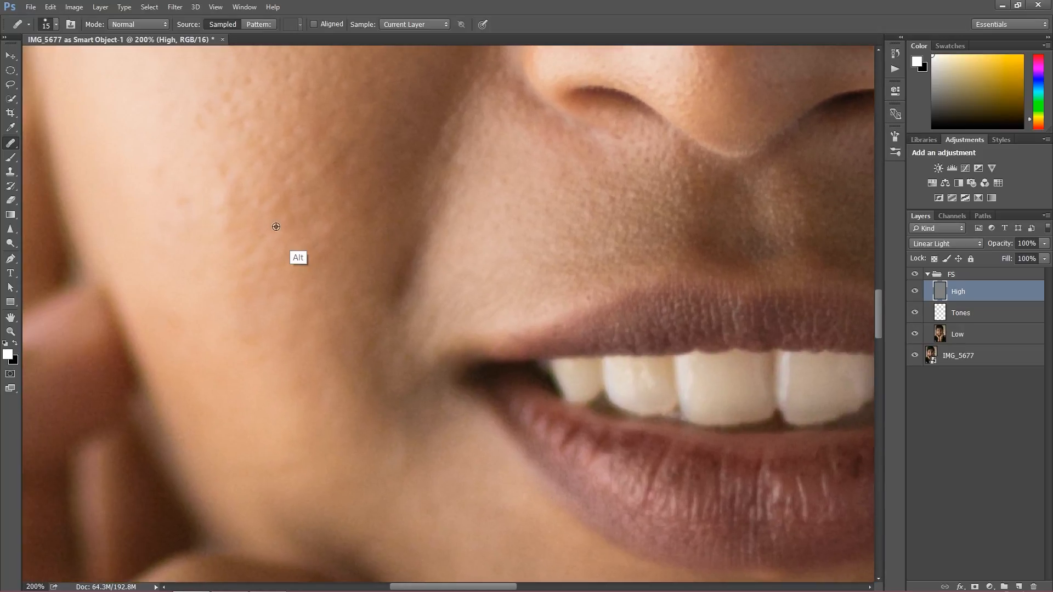
click(226, 225)
click(283, 201)
click(289, 308)
click(283, 329)
click(309, 403)
click(331, 431)
Enlarge the Healing Brush to 25 px and heal the blemishes on the chin, sampling the texture next to each one
drag(389, 447, 362, 315)
drag(502, 460, 403, 307)
drag(694, 501, 593, 370)
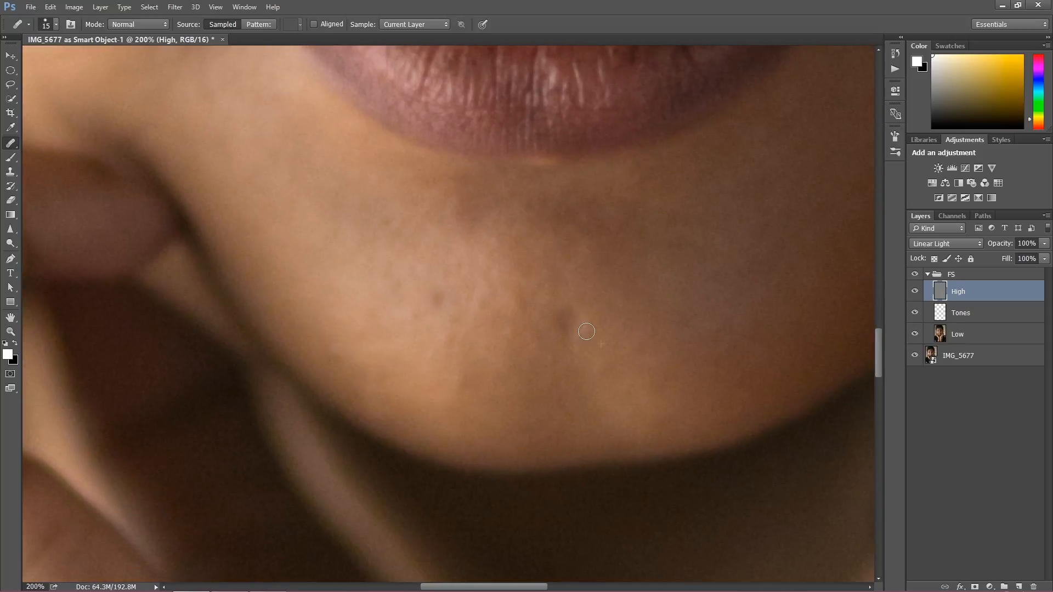
click(584, 329)
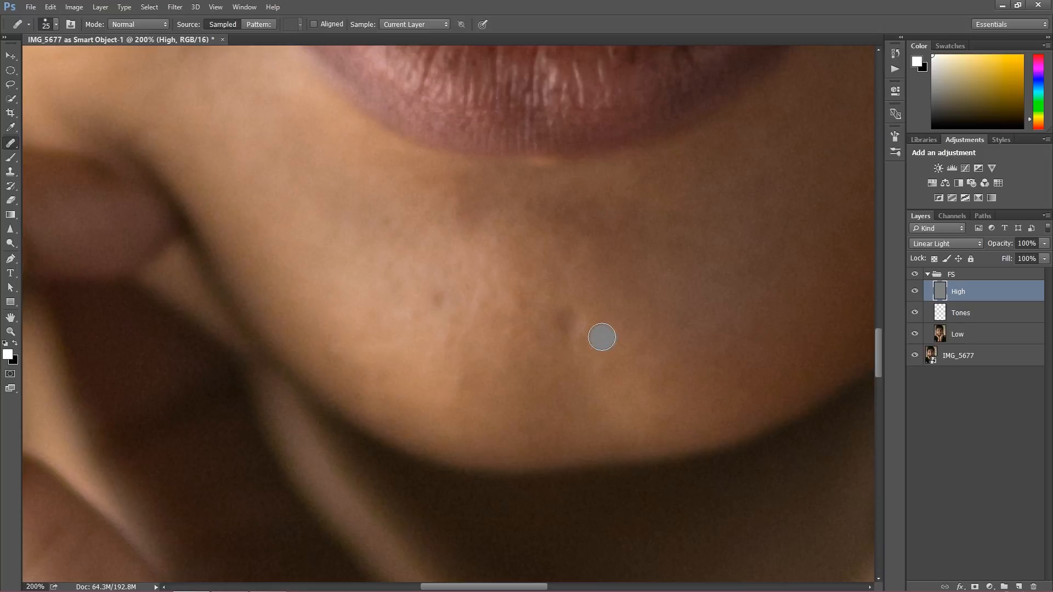
alt+click(602, 341)
click(581, 322)
alt+click(563, 348)
click(570, 331)
alt+click(438, 319)
click(439, 301)
Heal the uneven patches on the chin toward its shaded side below the lower lip
click(601, 370)
drag(658, 338, 433, 407)
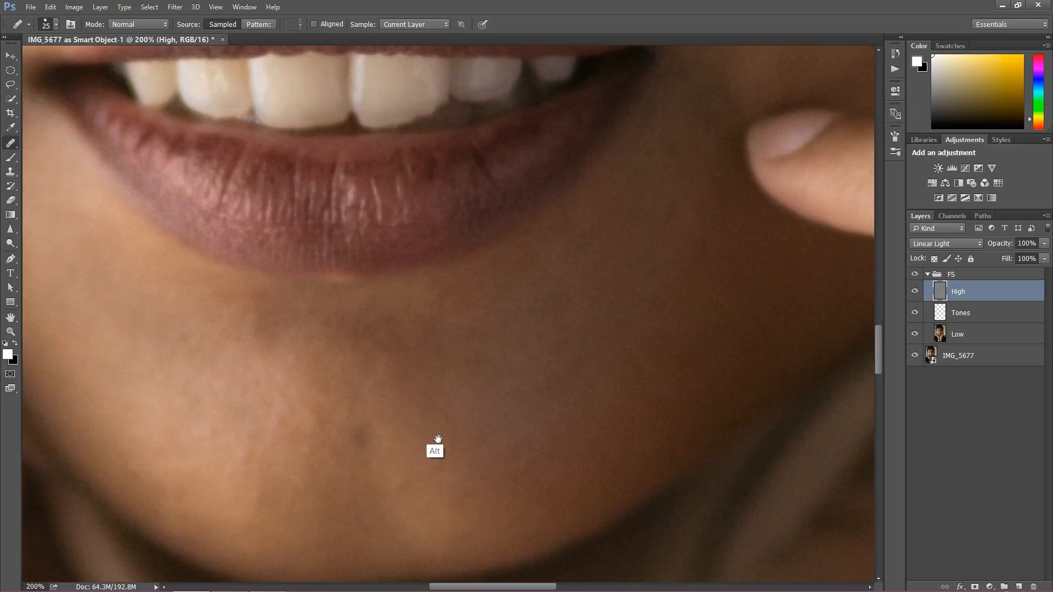
alt+click(419, 473)
click(396, 492)
click(427, 452)
alt+click(391, 448)
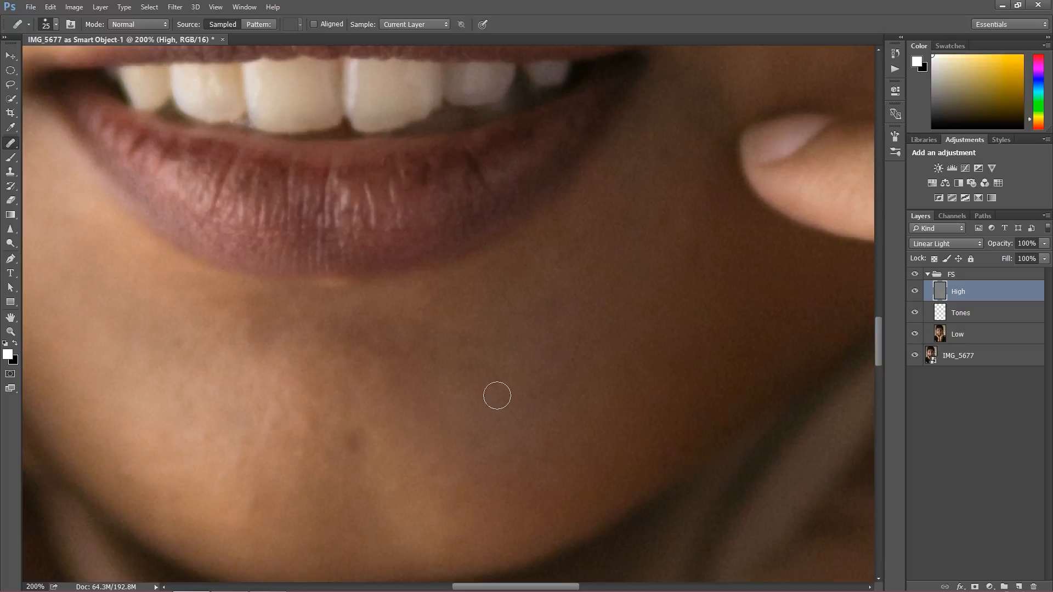
drag(509, 358, 482, 310)
click(618, 273)
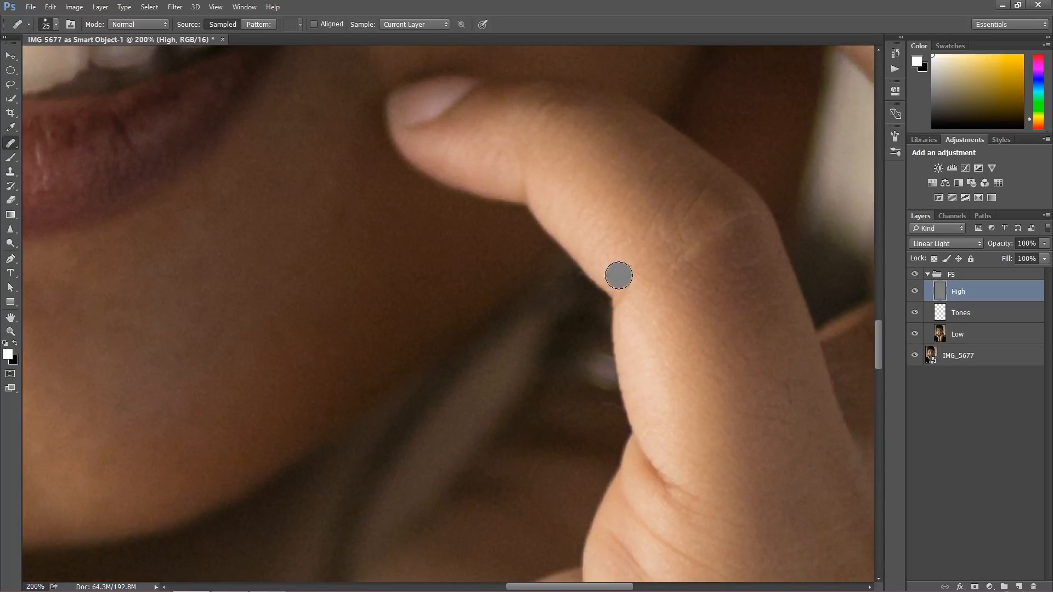
Check the chin at a wider view and heal its remaining marks with the 25 px brush
key(ctrl+minus)
key(ctrl+minus)
key(ctrl+plus)
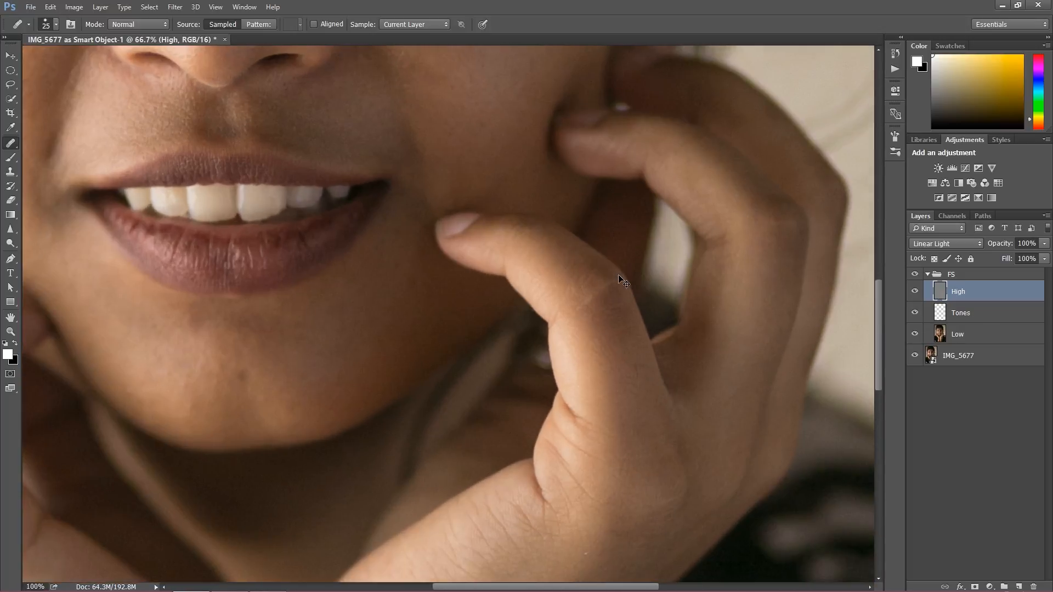
key(ctrl+plus)
click(203, 379)
alt+click(150, 442)
click(81, 461)
click(132, 432)
click(141, 451)
click(162, 449)
drag(158, 442, 291, 418)
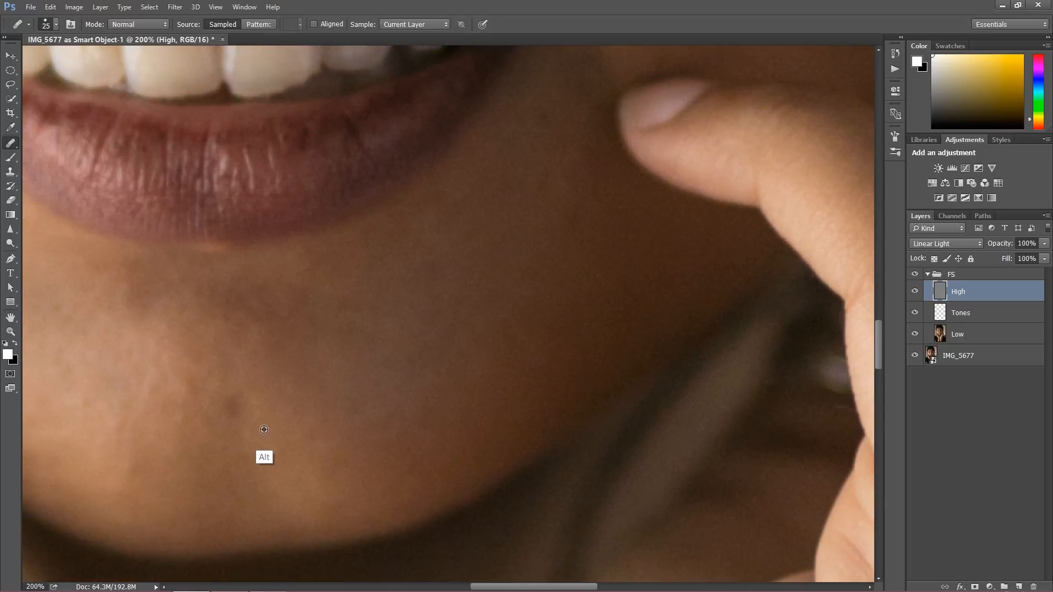
click(251, 427)
Heal the reddish spots on the forearm below the bracelet, close to the bottom edge of the photo
drag(289, 423, 409, 369)
scroll(405, 327, down, 4)
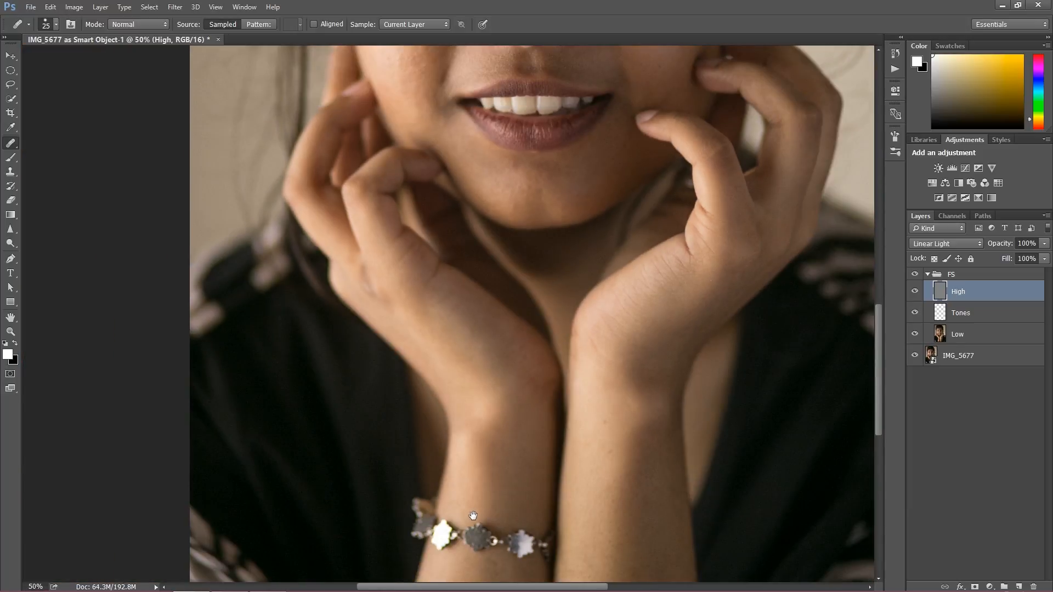
drag(473, 516, 489, 305)
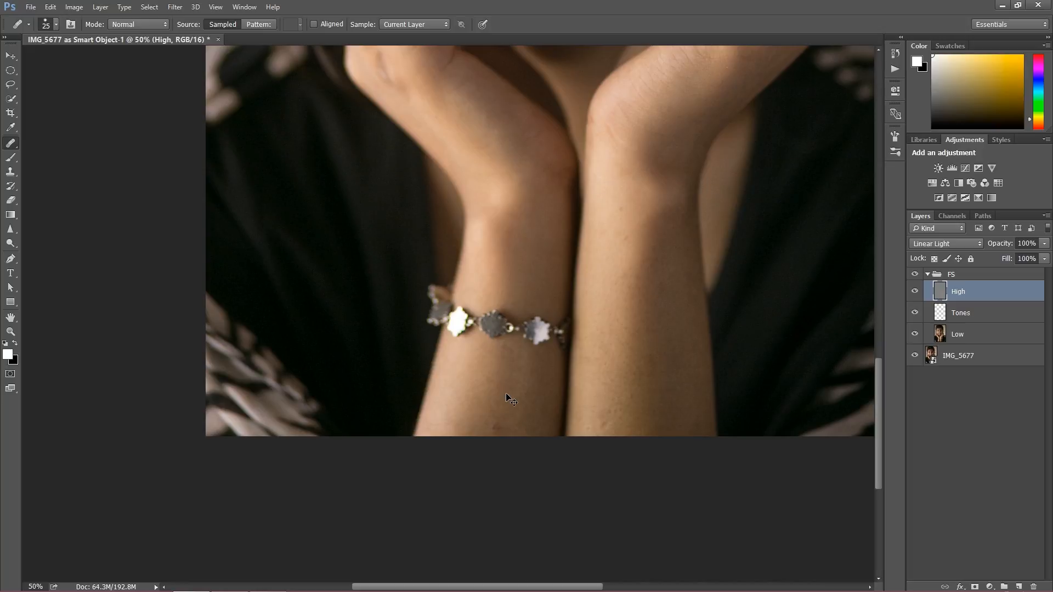
key(ctrl+plus)
drag(568, 522, 487, 379)
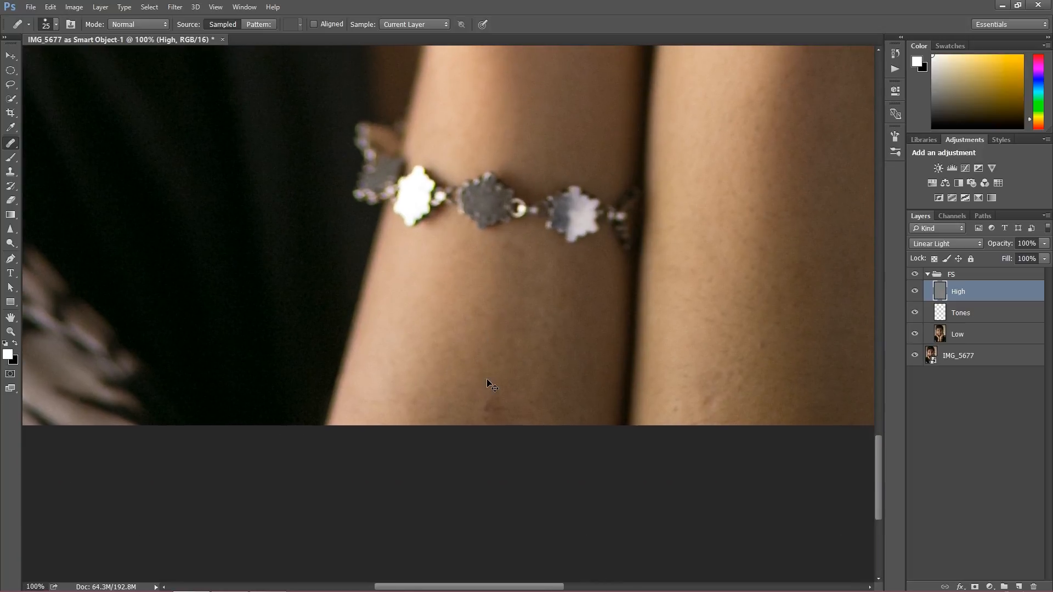
key(ctrl+plus)
click(487, 378)
click(523, 402)
drag(540, 415, 527, 361)
click(501, 442)
click(540, 454)
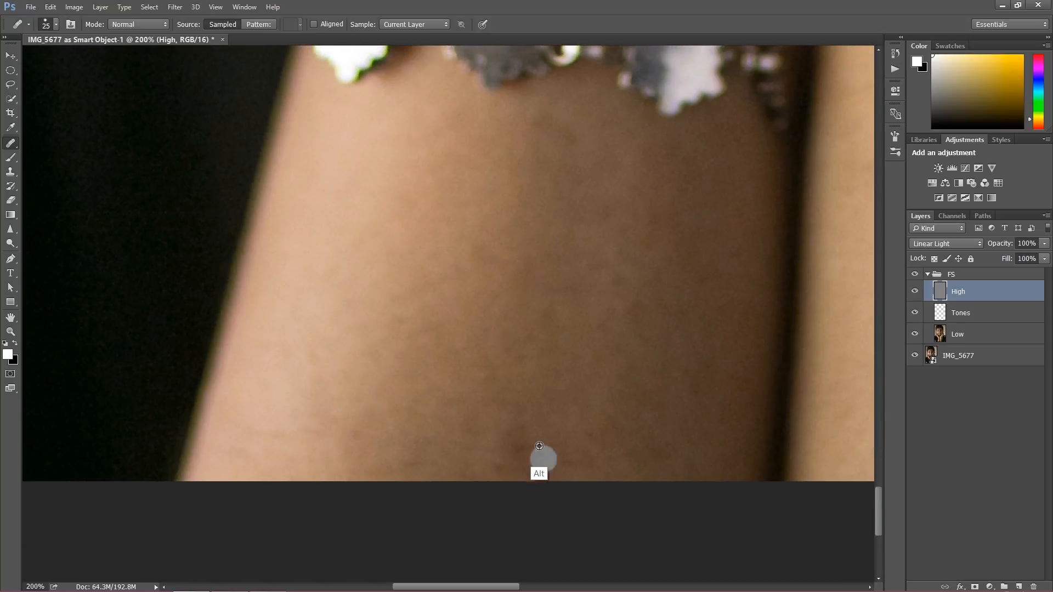
click(546, 452)
Heal the dark marks along the other forearm, from the bottom edge of the photo up toward the wrist
drag(557, 360, 453, 409)
drag(678, 348, 586, 289)
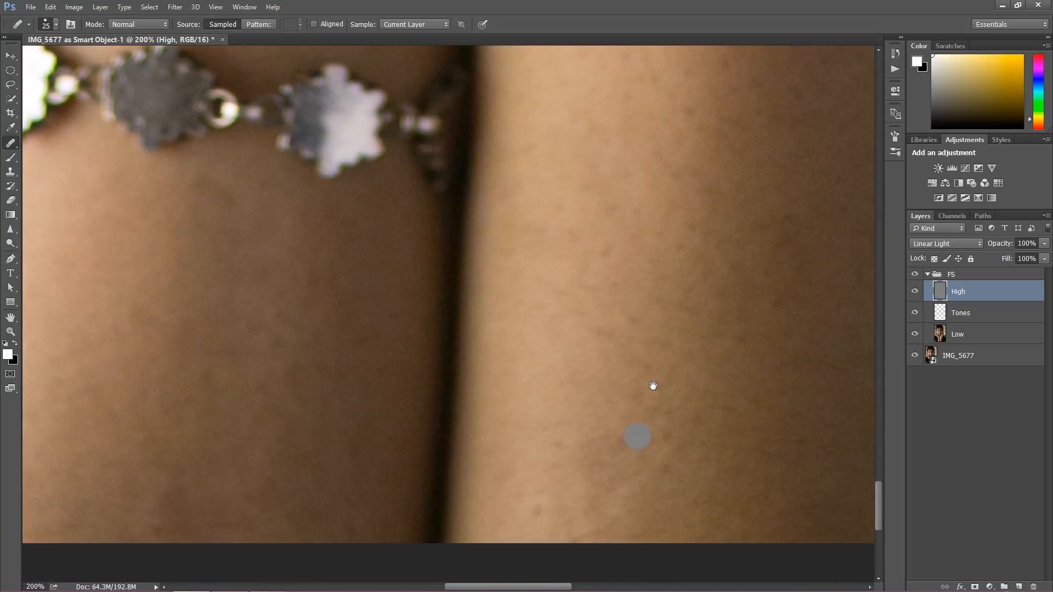
drag(674, 285, 611, 420)
drag(672, 233, 619, 371)
drag(601, 184, 615, 402)
alt+click(591, 224)
click(580, 223)
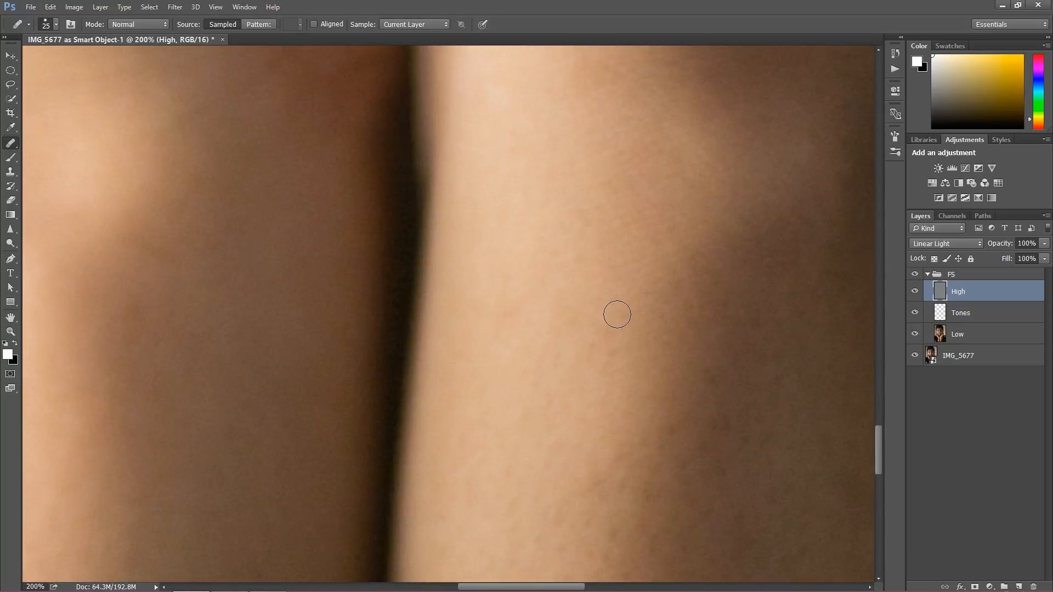
Duplicate the Low layer inside the FS group
key(ctrl+minus)
key(ctrl+minus)
key(ctrl+plus)
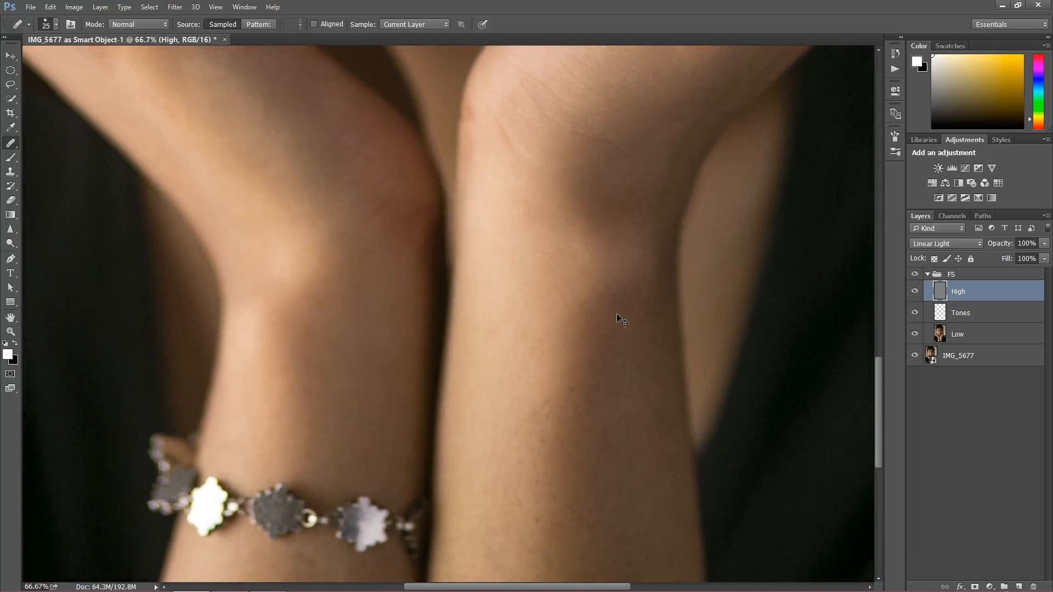
click(944, 339)
key(ctrl+j)
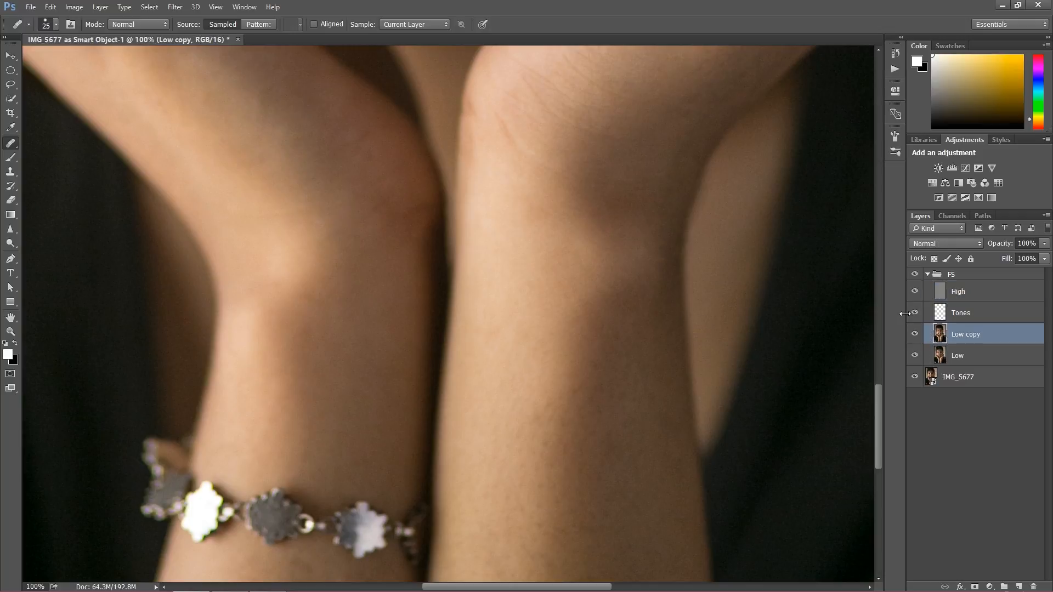
Bring the forehead into view and choose the Mixer Brush Tool for the Low copy layer
drag(412, 153, 403, 329)
drag(407, 143, 409, 324)
drag(407, 144, 407, 329)
drag(400, 233, 412, 340)
drag(384, 121, 410, 315)
drag(415, 229, 376, 250)
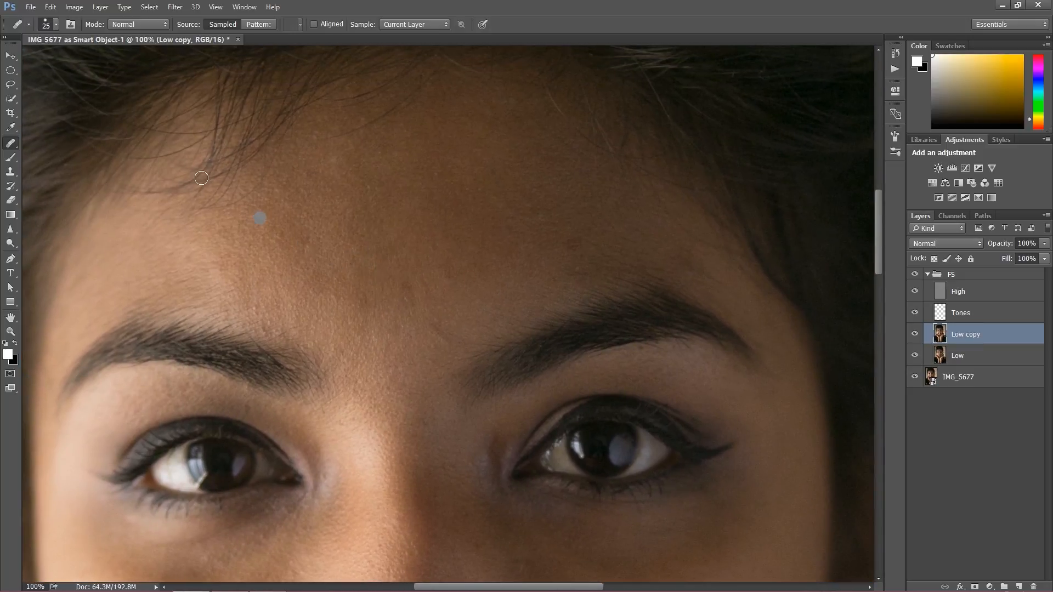
click(11, 159)
right_click(11, 158)
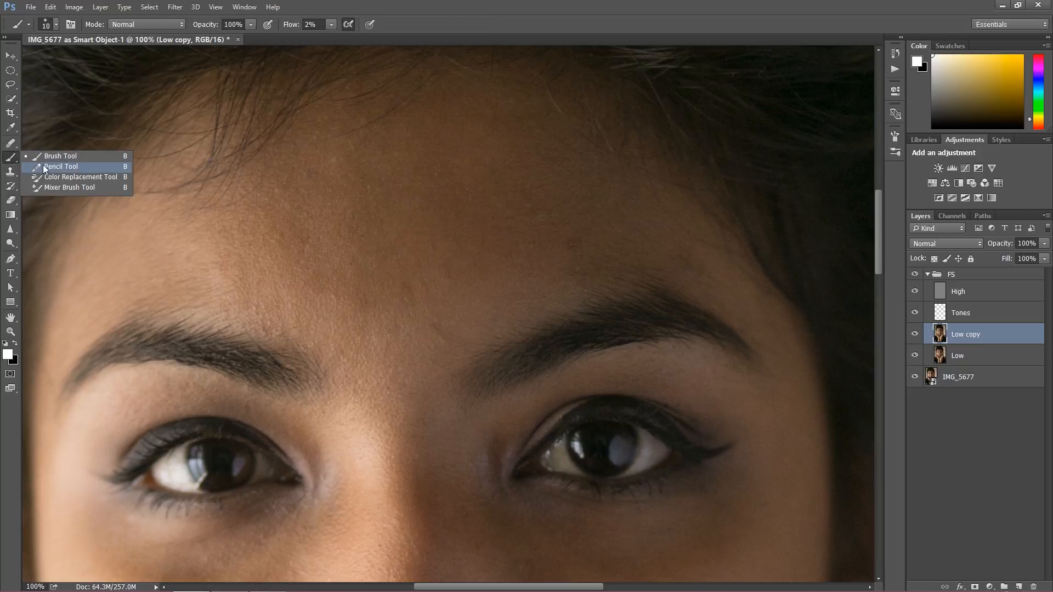
click(66, 188)
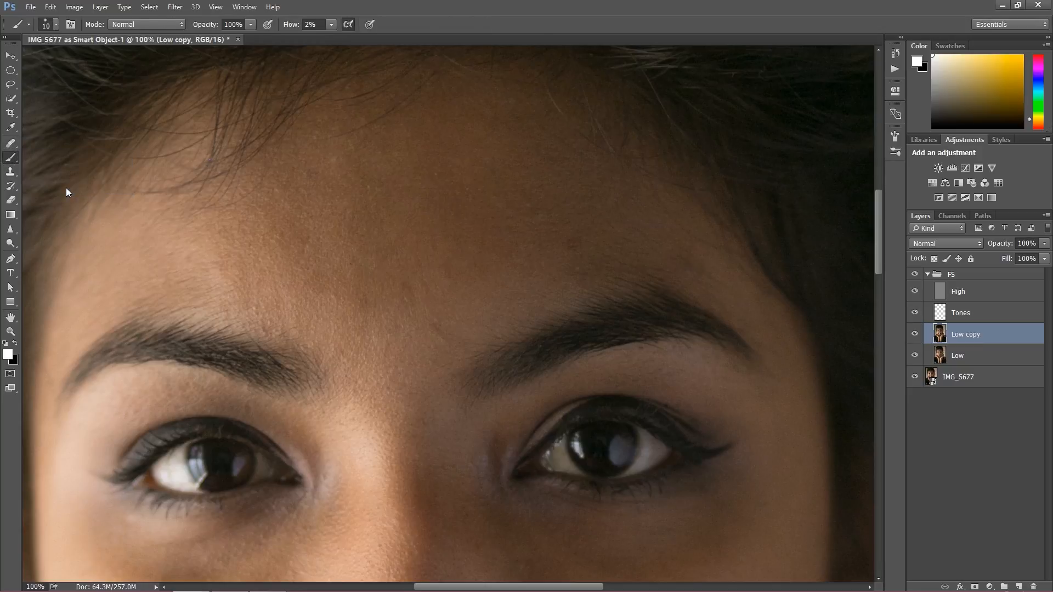
Heal the small marks on the forehead above the shaded eyebrow on the High layer, using the 25 px Healing Brush
click(944, 292)
drag(669, 249, 553, 271)
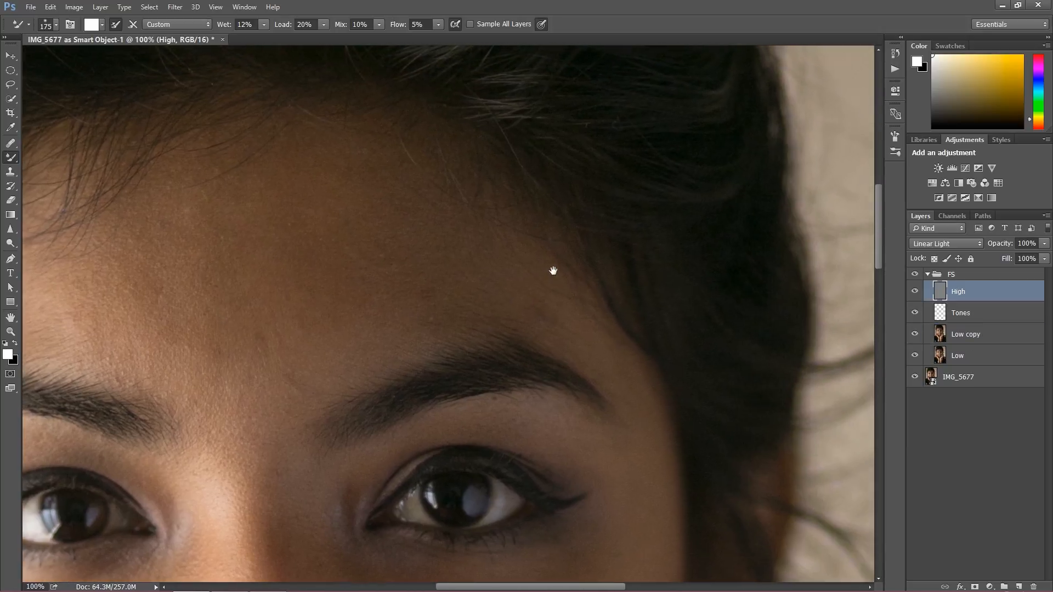
key(ctrl+plus)
key(ctrl+plus)
key(bracketleft)
key(bracketleft)
key(bracketleft)
key(bracketleft)
key(bracketleft)
click(13, 147)
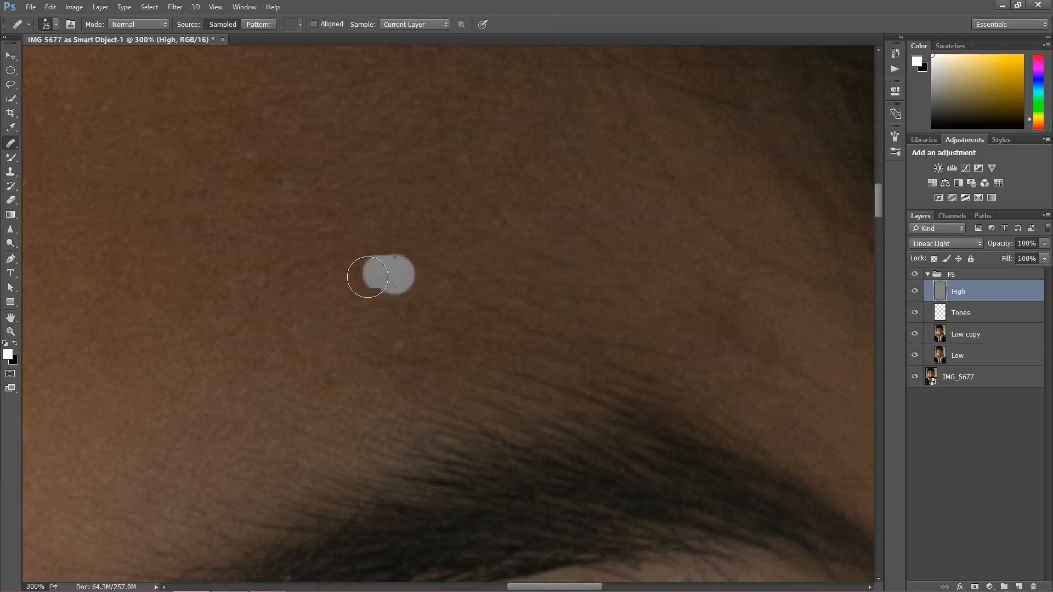
drag(386, 268, 391, 298)
alt+click(331, 367)
drag(378, 339, 413, 358)
alt+click(366, 328)
drag(413, 287, 415, 326)
scroll(355, 354, down, 4)
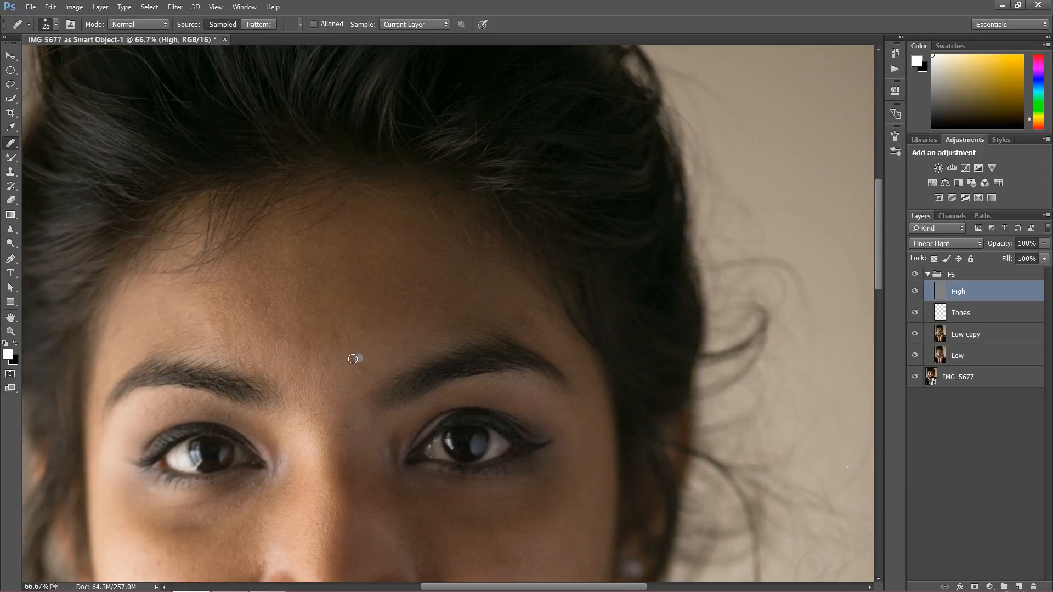
drag(344, 357, 462, 318)
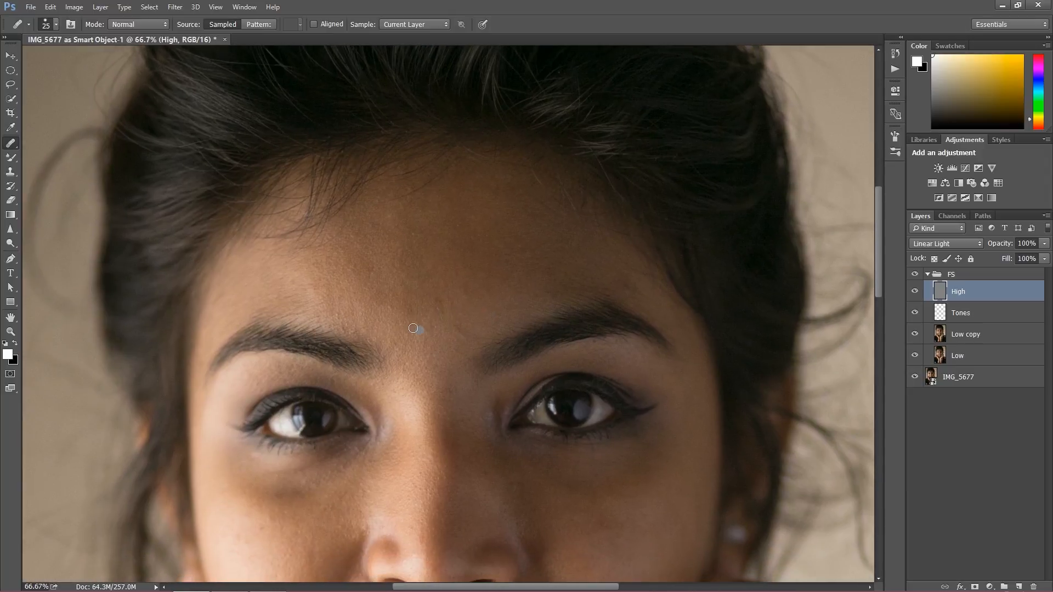
Return to the Mixer Brush on the Low copy layer and choose the 120 px soft brush preset
click(10, 161)
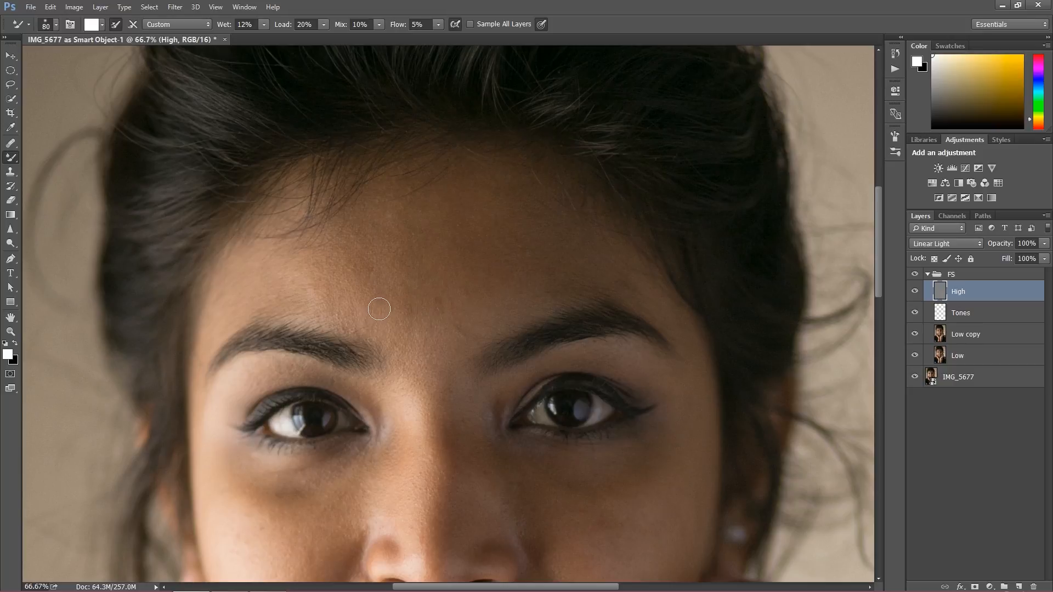
key(bracketright)
key(bracketright)
key(bracketright)
key(bracketright)
key(bracketright)
click(948, 340)
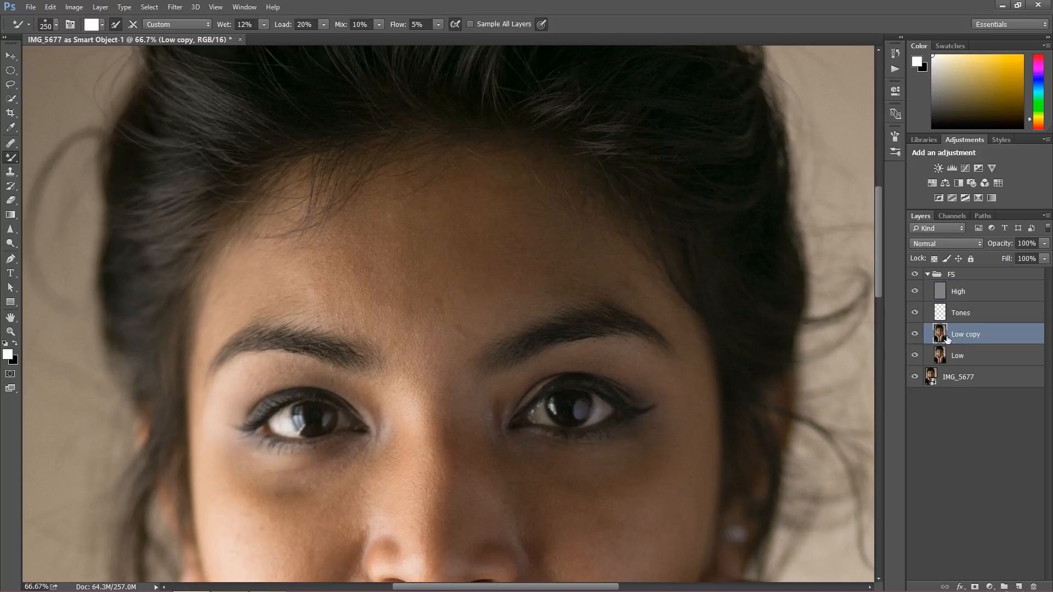
click(55, 25)
drag(140, 136, 142, 205)
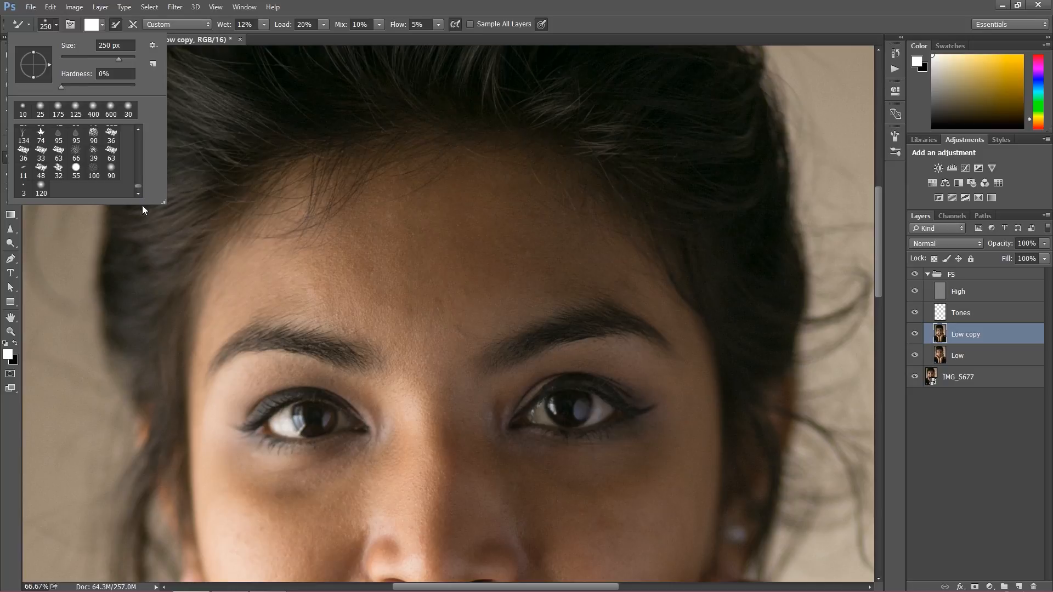
click(56, 25)
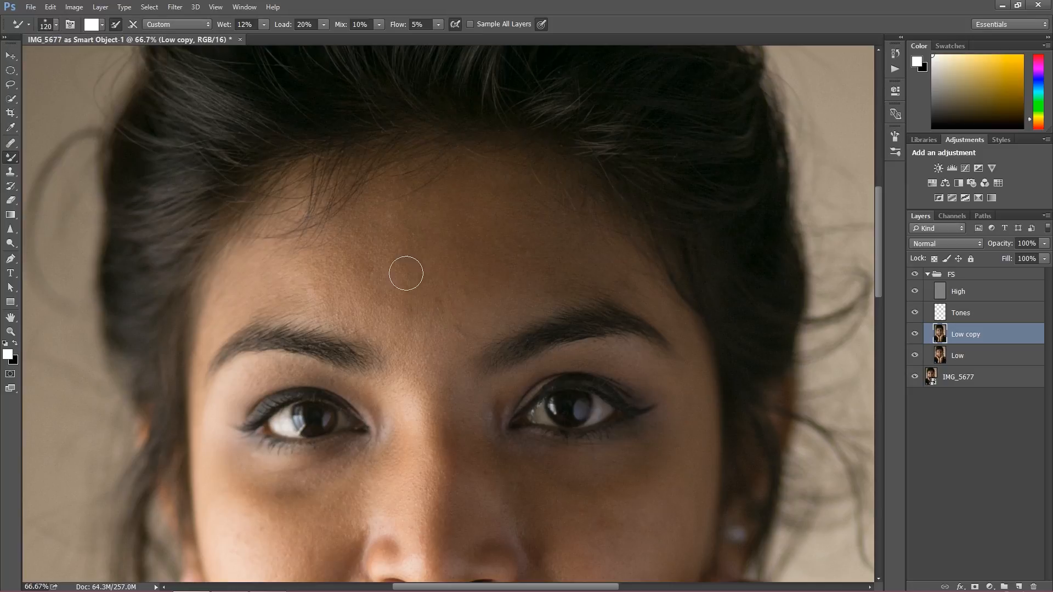
Blend the tones across the middle of the forehead with a 300 px Mixer Brush, and compare with Low copy hidden
key(bracketright)
key(bracketright)
key(bracketright)
key(bracketright)
key(alt)
alt+click(395, 321)
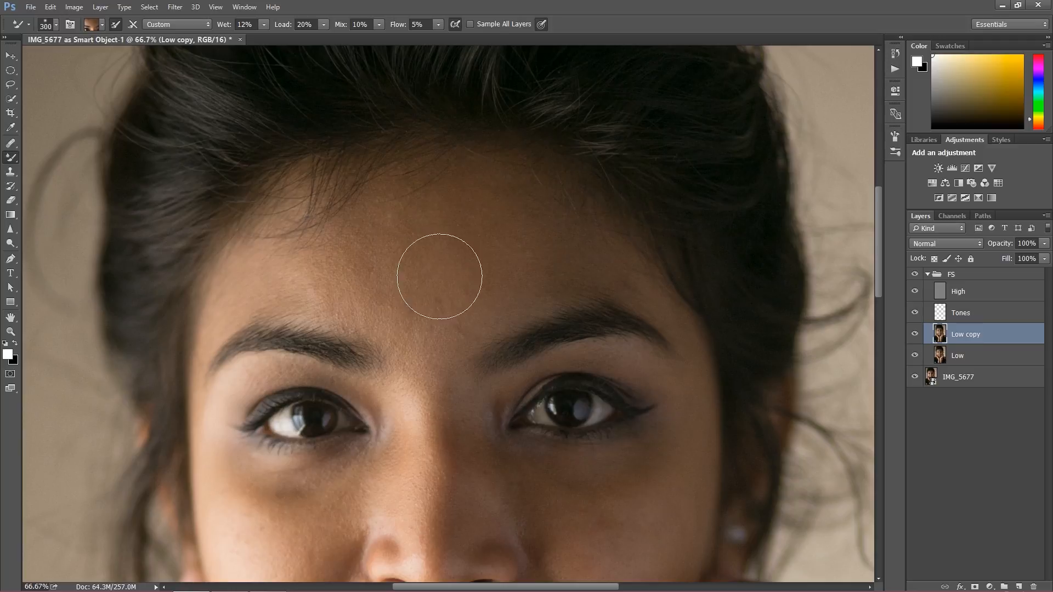
key(alt)
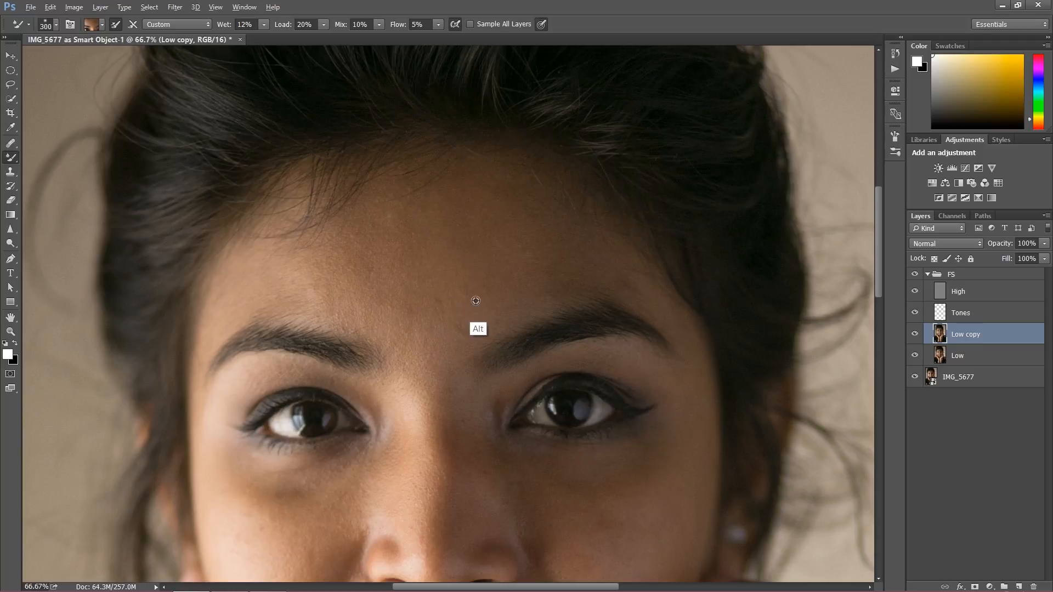
drag(480, 309, 452, 315)
alt+click(475, 298)
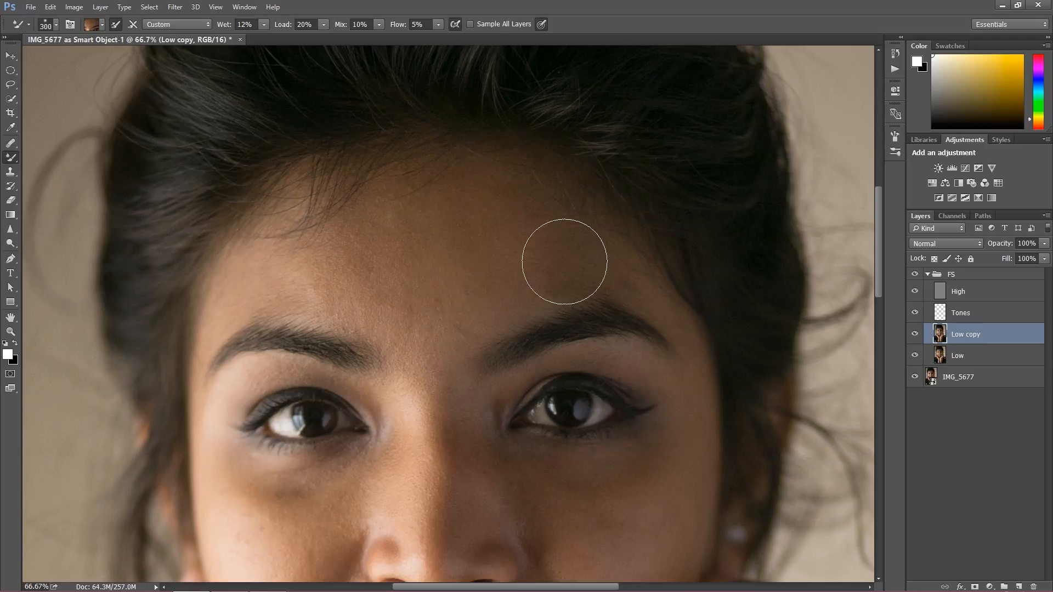
mouse_move(531, 308)
mouse_down()
mouse_move(482, 323)
mouse_move(489, 253)
mouse_move(472, 253)
mouse_move(465, 226)
mouse_move(454, 290)
mouse_up()
alt+click(478, 294)
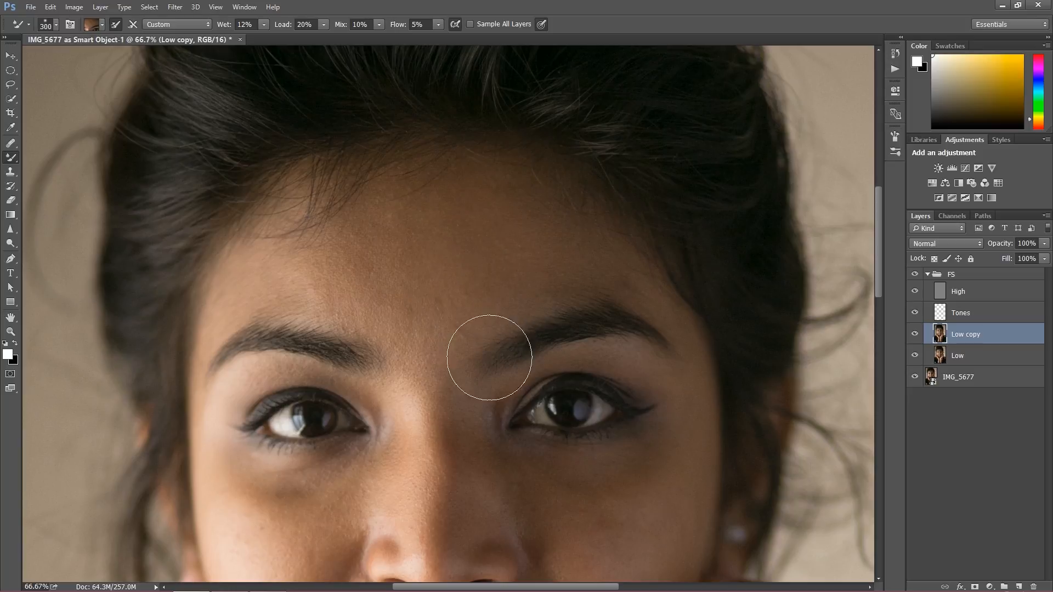
click(915, 339)
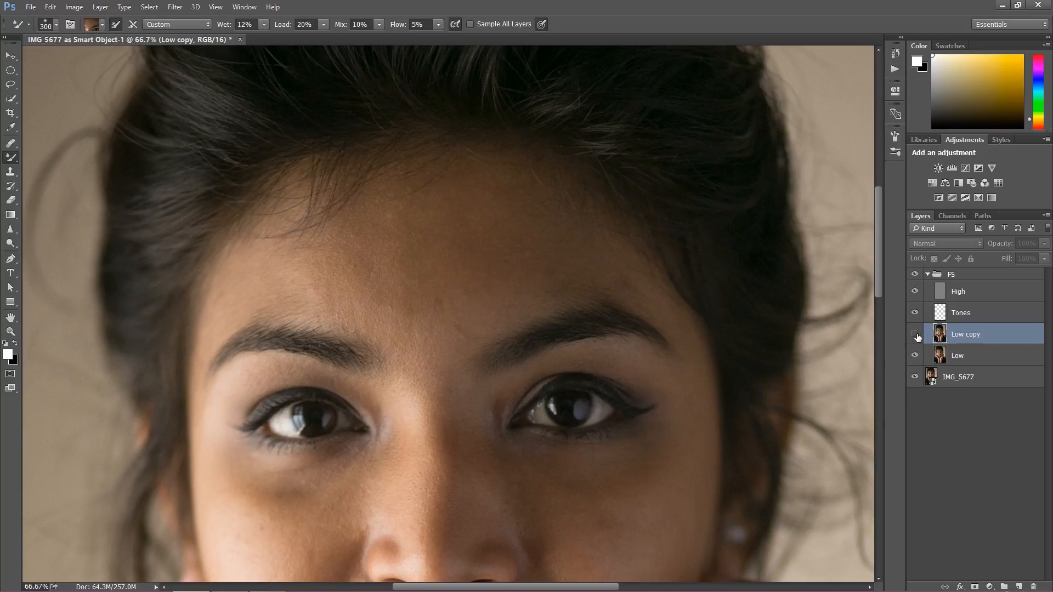
click(915, 338)
Even out the tones above the shaded eyebrow with a 150 px Mixer Brush, repeatedly sampling nearby forehead skin
alt+click(456, 313)
key([)
key([)
key([)
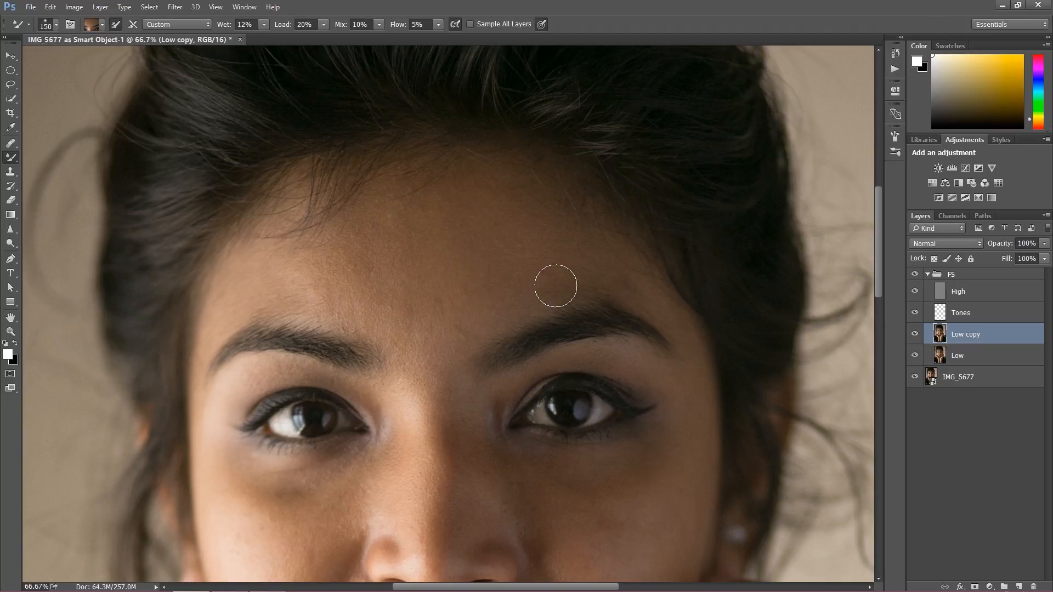
alt+click(531, 304)
alt+click(603, 261)
alt+click(533, 245)
alt+click(526, 233)
alt+click(474, 302)
Blend the highlight transitions above the brighter eyebrow with a 125 px Mixer Brush, resampling the light forehead skin
alt+click(358, 302)
alt+click(293, 282)
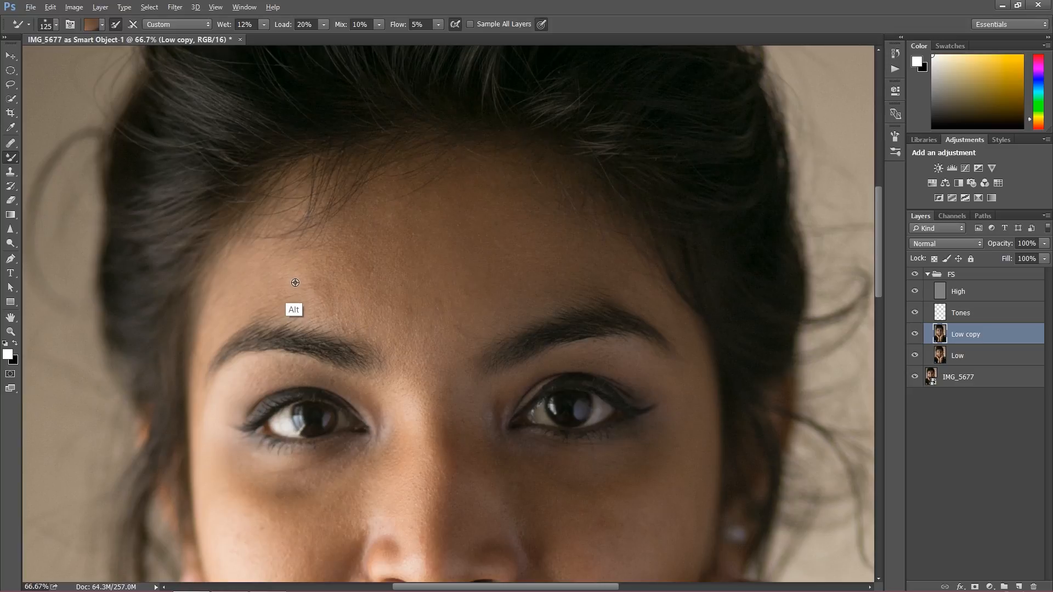
alt+click(308, 307)
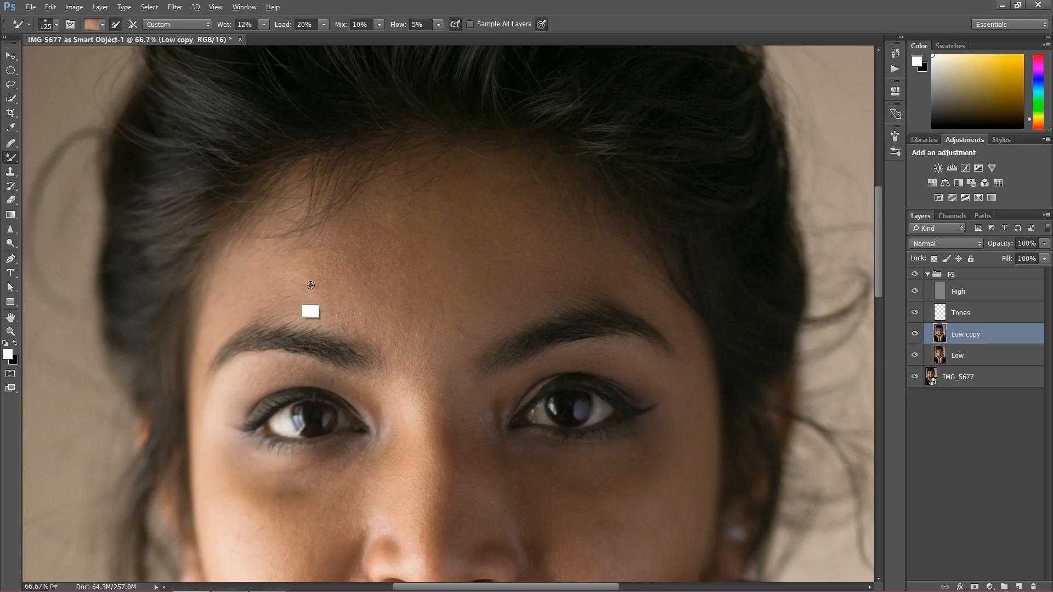
alt+click(309, 280)
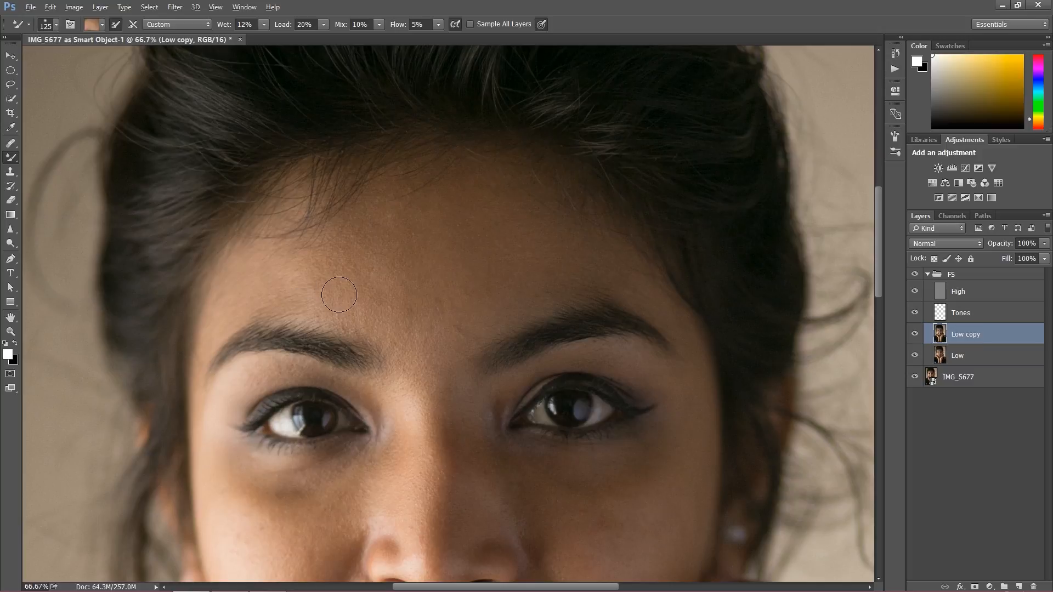
alt+click(301, 283)
mouse_move(309, 286)
mouse_down()
mouse_move(341, 277)
mouse_move(400, 310)
mouse_up()
alt+click(300, 272)
alt+click(296, 267)
mouse_move(316, 266)
mouse_down()
mouse_move(366, 260)
mouse_move(387, 299)
mouse_up()
alt+click(287, 272)
drag(301, 272, 360, 340)
Duplicate the Low copy layer and take the Lasso tool with its 42.1 px feather
drag(440, 390, 447, 277)
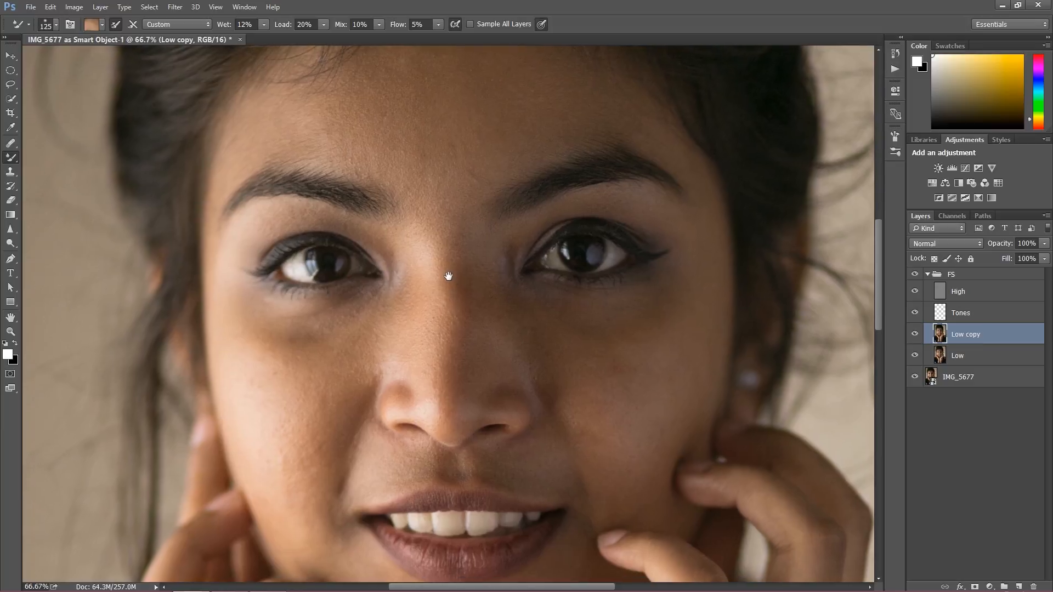
key(ctrl+j)
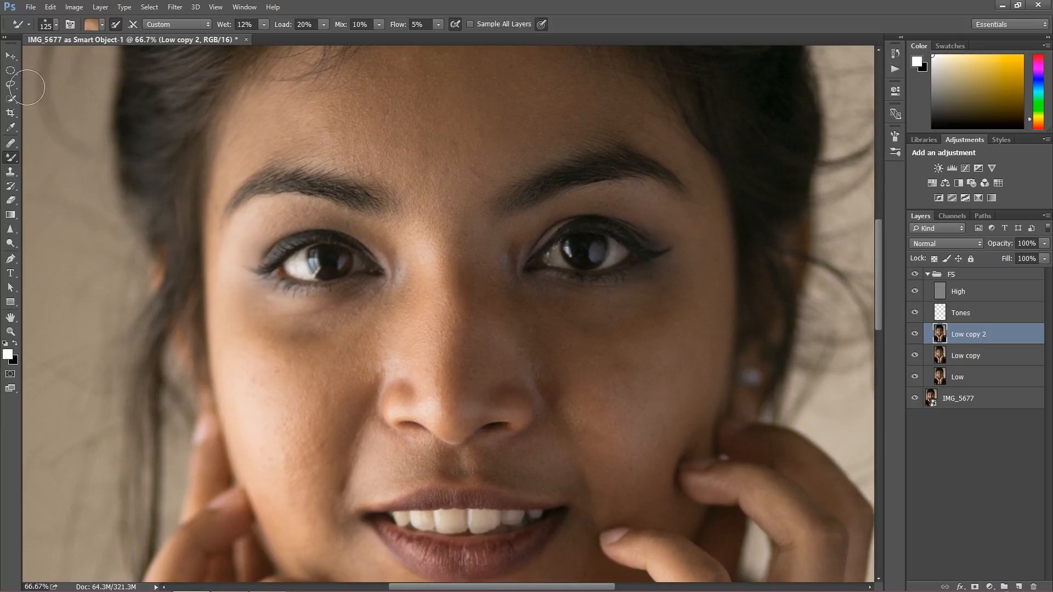
click(11, 85)
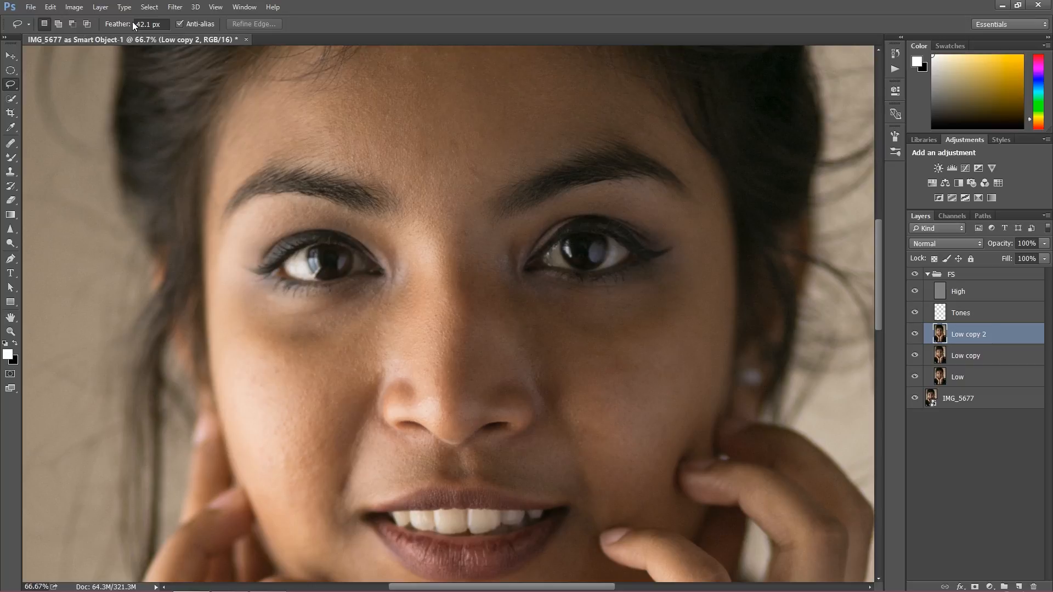
Test the feathered Lasso with a forehead selection previewed in Quick Mask and a trial loop around the nose and cheeks
mouse_move(431, 62)
mouse_down()
mouse_move(497, 112)
mouse_move(432, 63)
mouse_up()
key(q)
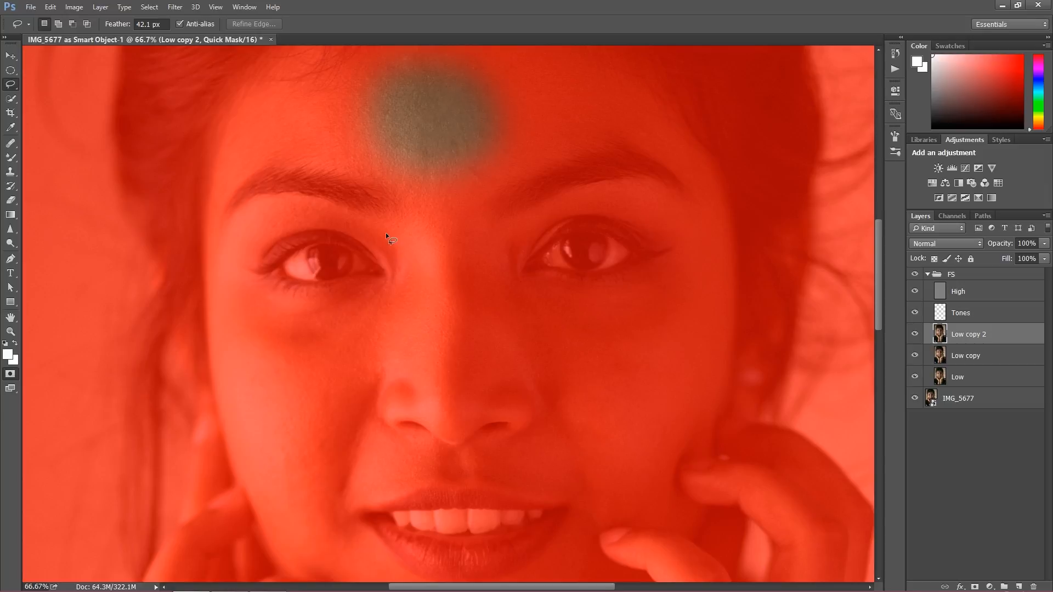
key(q)
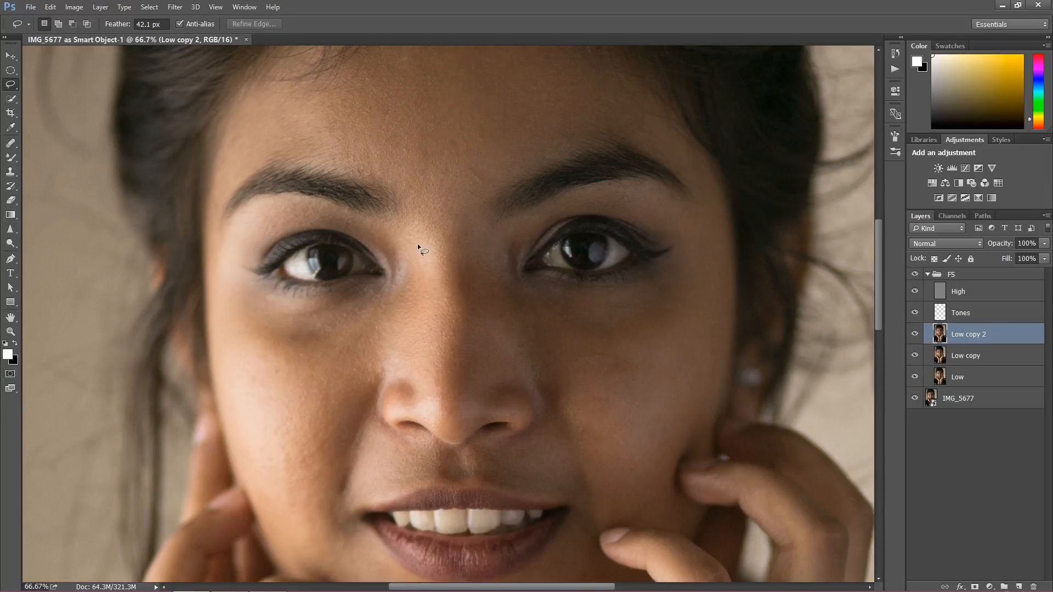
mouse_move(291, 441)
mouse_down()
mouse_move(660, 416)
mouse_move(422, 301)
mouse_up()
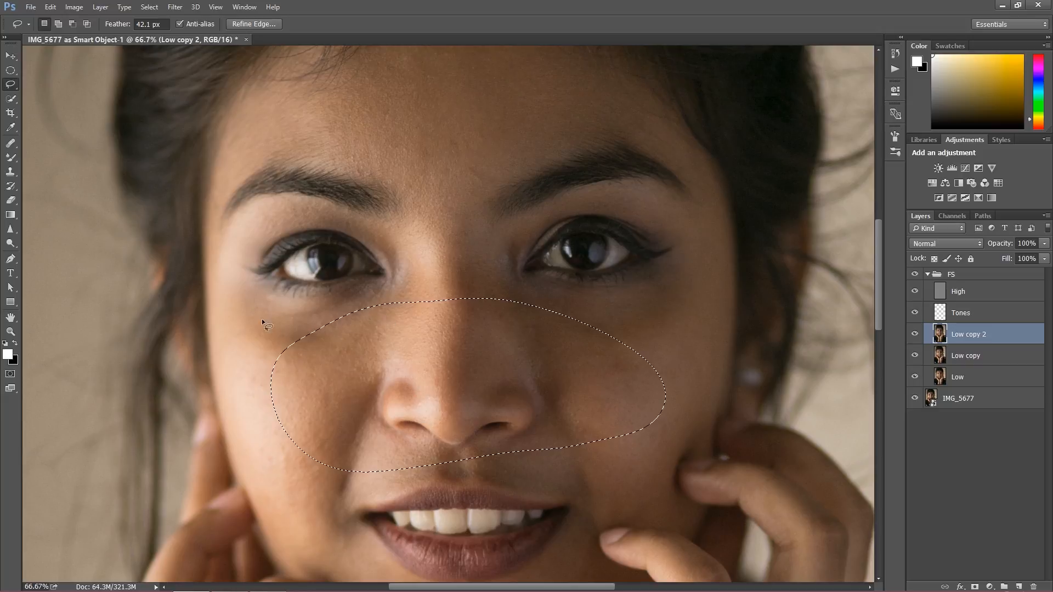
key(ctrl+d)
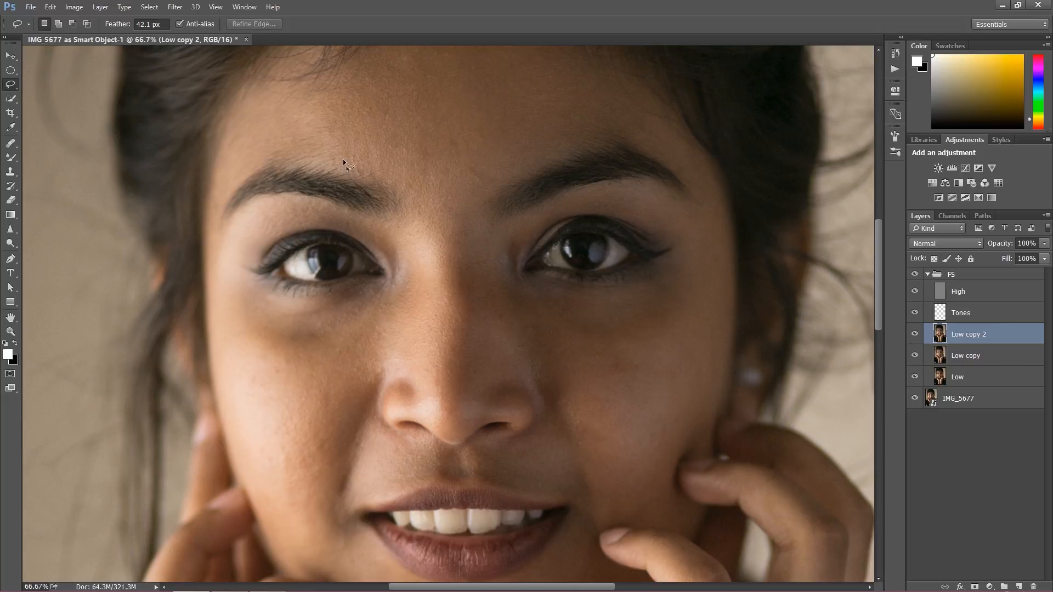
Lasso the forehead patch above the brighter eyebrow, apply a 31.9 px Gaussian Blur to it and deselect
drag(350, 147, 384, 236)
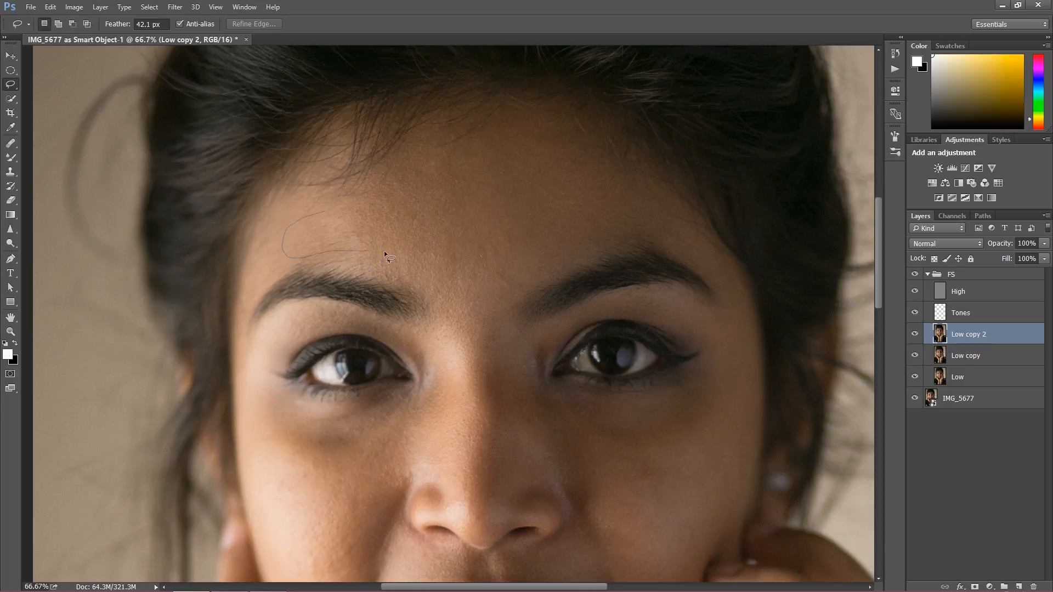
drag(327, 251, 331, 253)
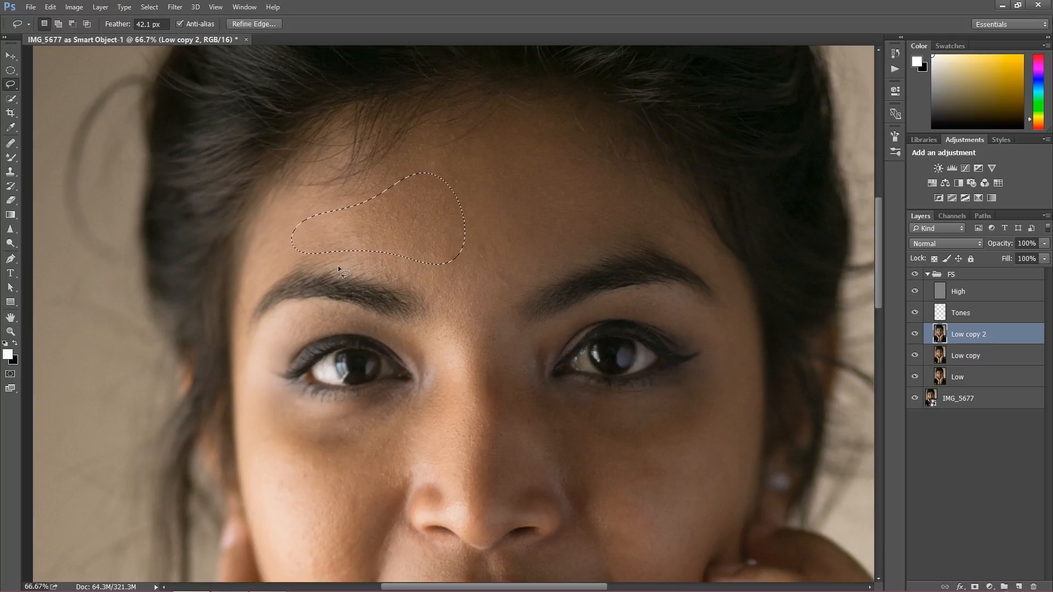
click(181, 9)
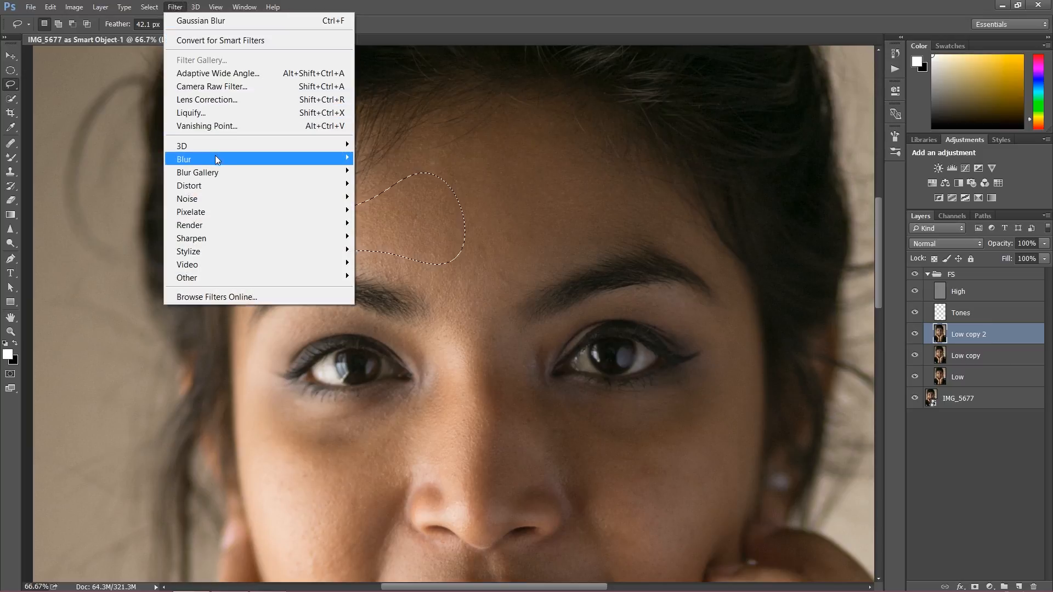
mouse_move(279, 159)
click(384, 212)
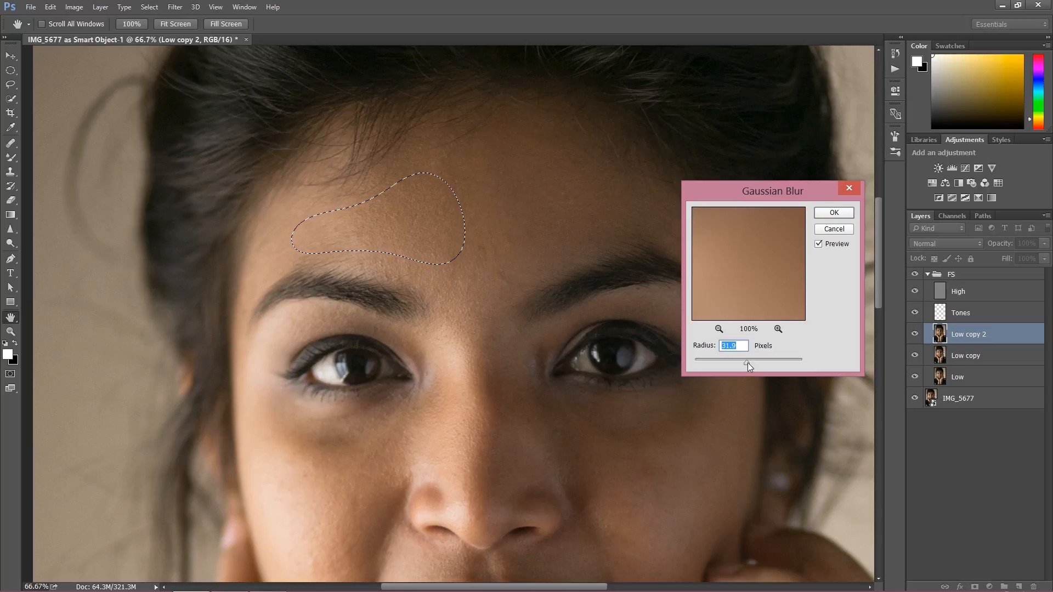
click(826, 213)
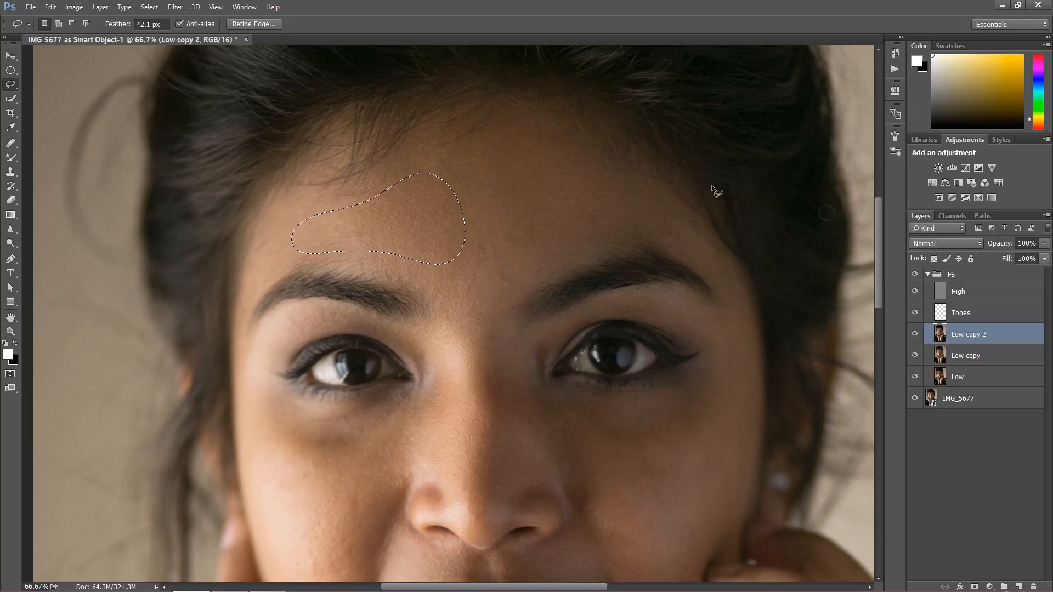
key(ctrl+d)
Lasso feathered patches at the center of the forehead and above the shaded eyebrow on Low copy 2
drag(509, 146, 503, 153)
key(ctrl+d)
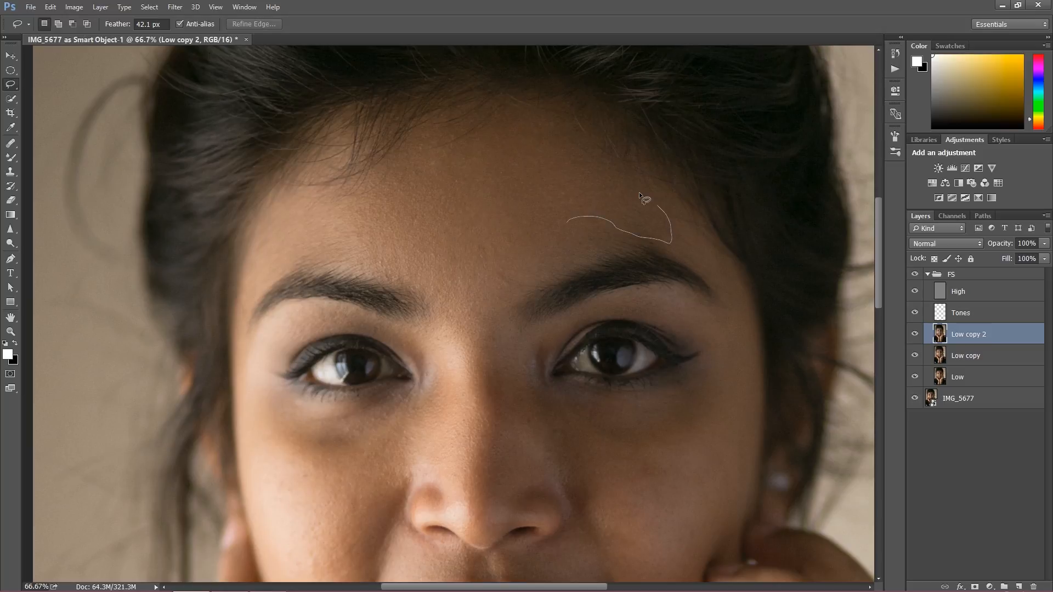
mouse_move(640, 195)
mouse_down()
mouse_move(589, 178)
mouse_move(570, 218)
mouse_up()
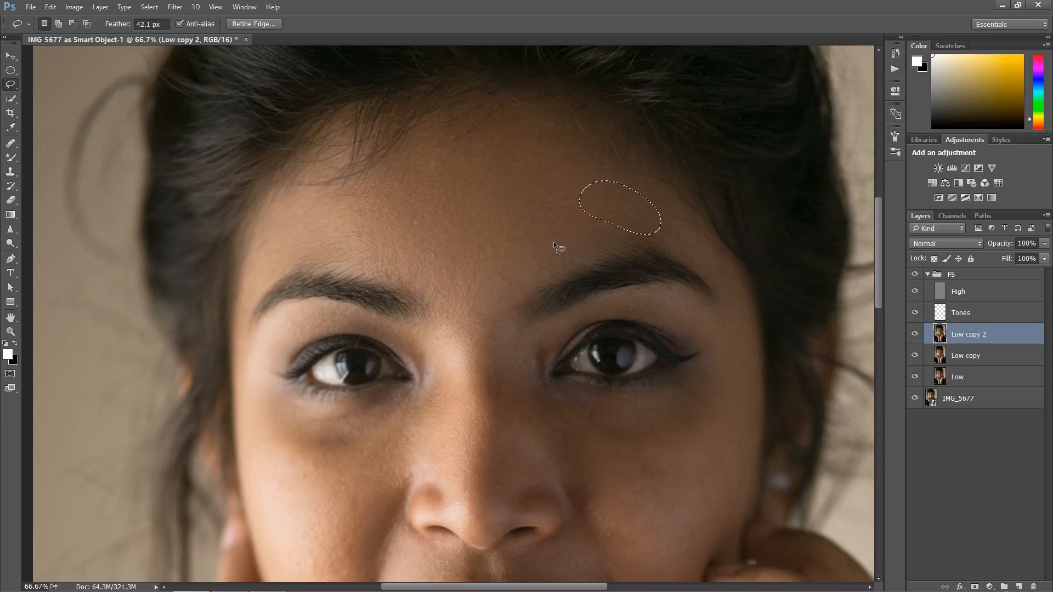
Smooth the brighter cheek and the area beneath its eye on Low copy 2 with feathered Lasso patches and repeated Gaussian Blur
drag(466, 412, 567, 315)
drag(352, 377, 359, 422)
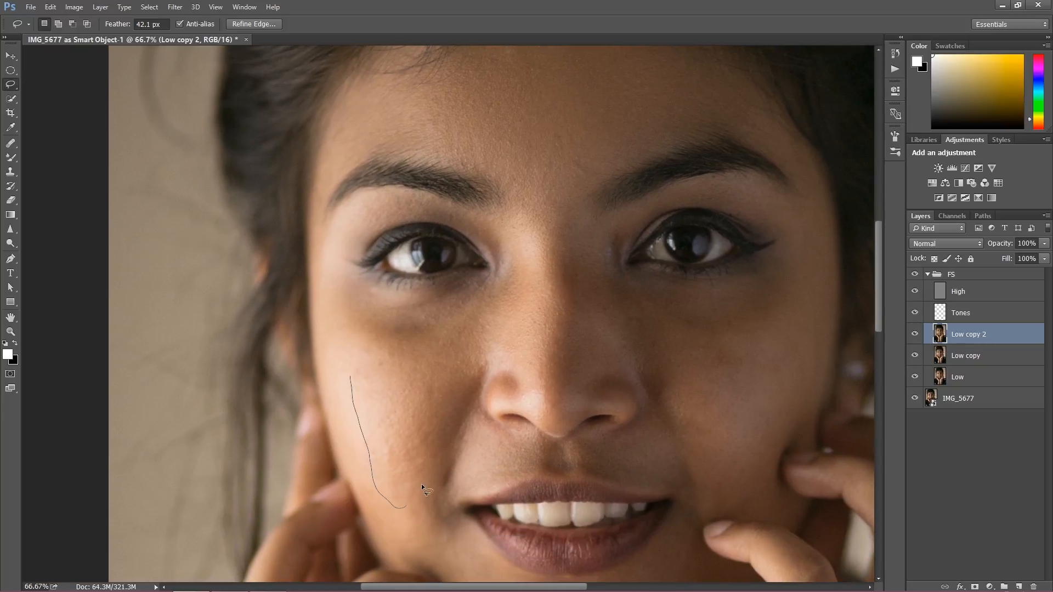
drag(335, 362, 359, 420)
key(ctrl+d)
mouse_move(439, 348)
mouse_down()
mouse_move(416, 309)
mouse_move(367, 302)
mouse_move(342, 322)
mouse_up()
key(ctrl+d)
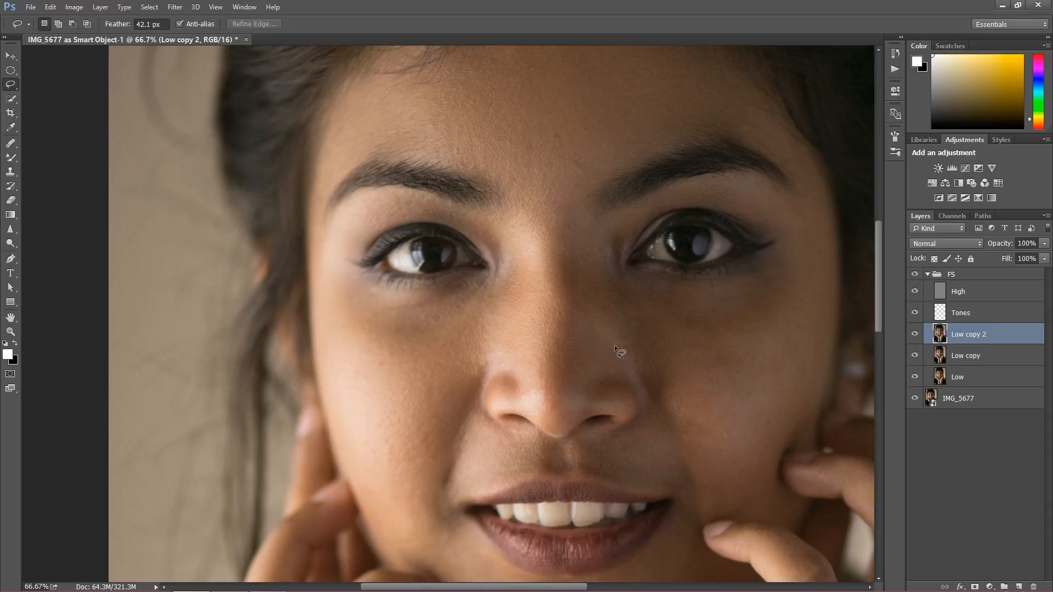
Smooth the shaded cheek and the lower part of the brighter cheek with feathered Lasso patches and the same blur, and deselect
drag(607, 336, 488, 281)
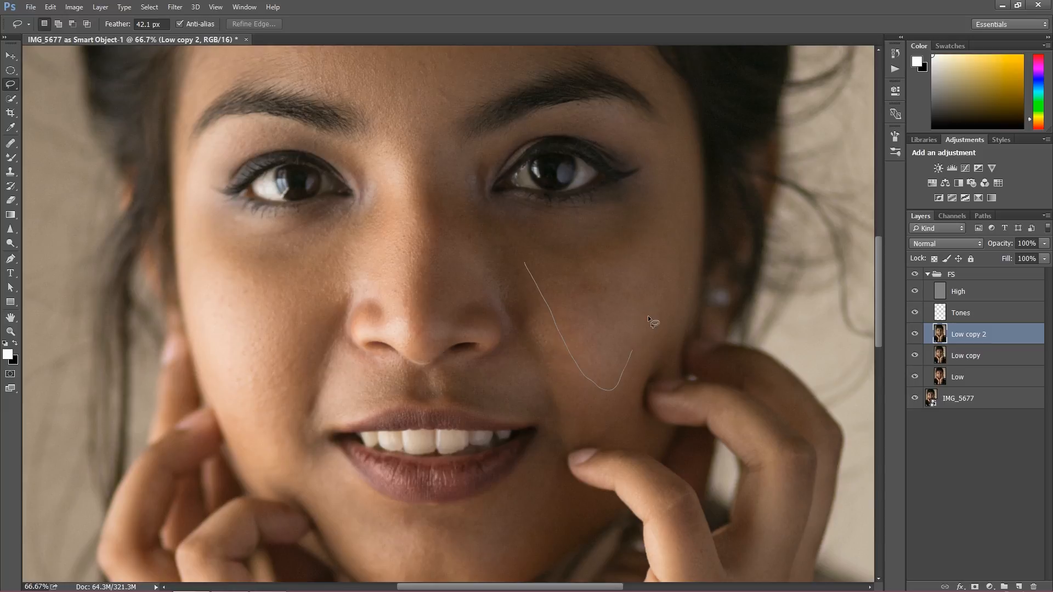
drag(525, 239, 525, 239)
drag(572, 374, 573, 372)
click(535, 231)
mouse_move(627, 237)
mouse_down()
mouse_move(565, 240)
mouse_move(527, 248)
mouse_up()
drag(255, 358, 249, 442)
drag(247, 363, 248, 366)
key(ctrl+d)
Smooth both sides of the chin below the lips with feathered Lasso patches and the same blur
scroll(470, 357, down, 5)
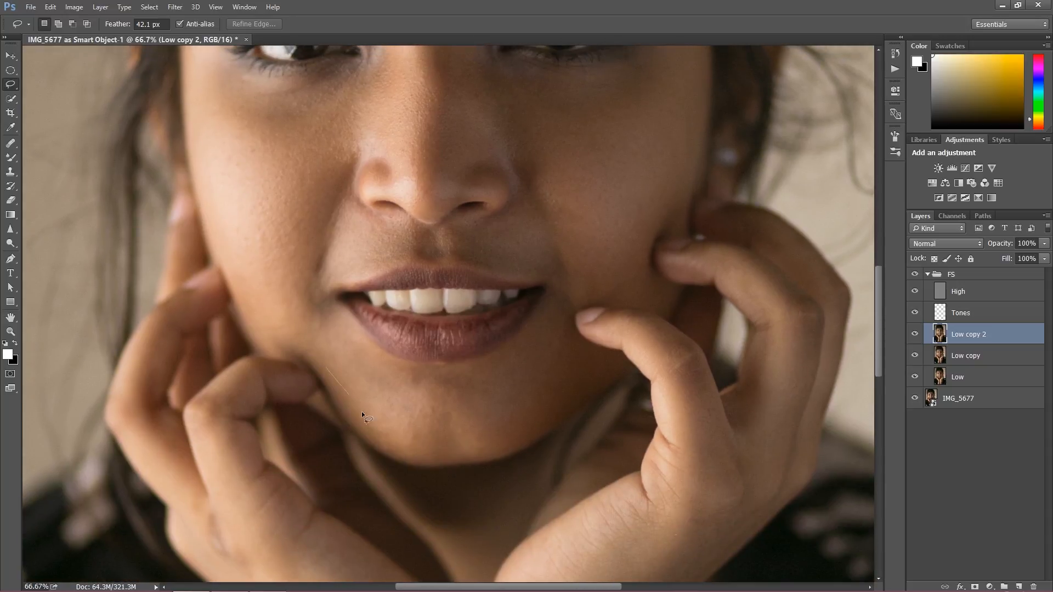
drag(393, 374, 317, 354)
key(ctrl+d)
drag(325, 358, 441, 445)
drag(401, 376, 351, 359)
drag(498, 376, 431, 399)
drag(543, 379, 495, 420)
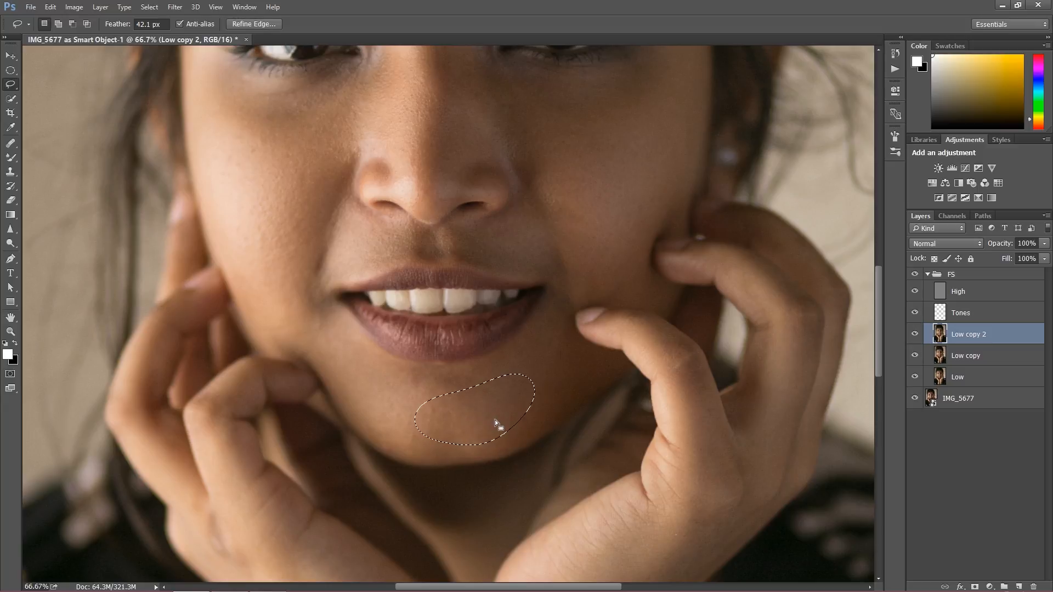
click(390, 391)
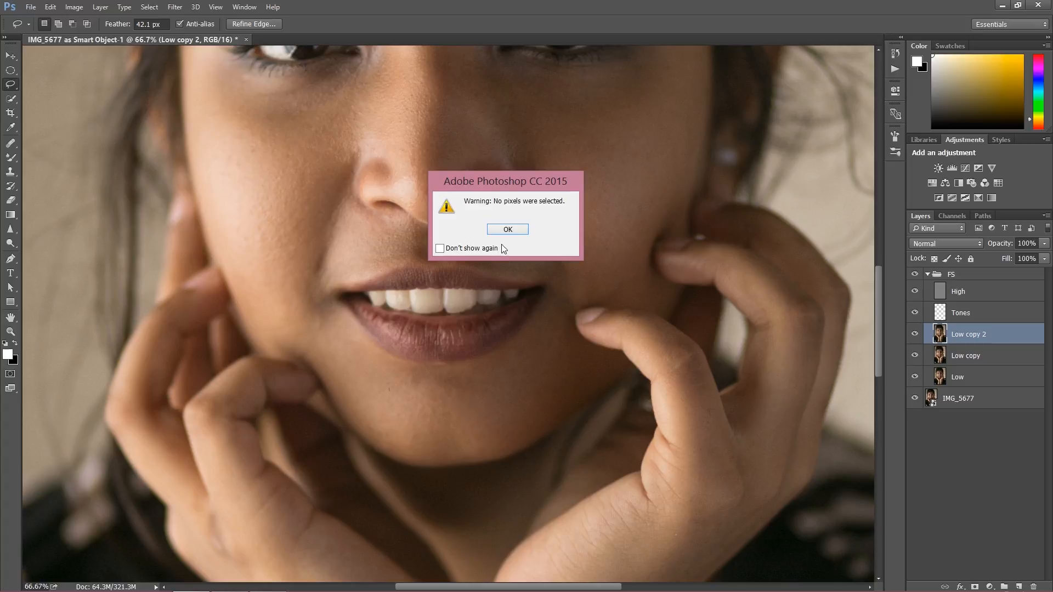
click(506, 230)
Lasso and blur feathered patches along the palm heels of both hands on Low copy 2
drag(417, 400, 430, 329)
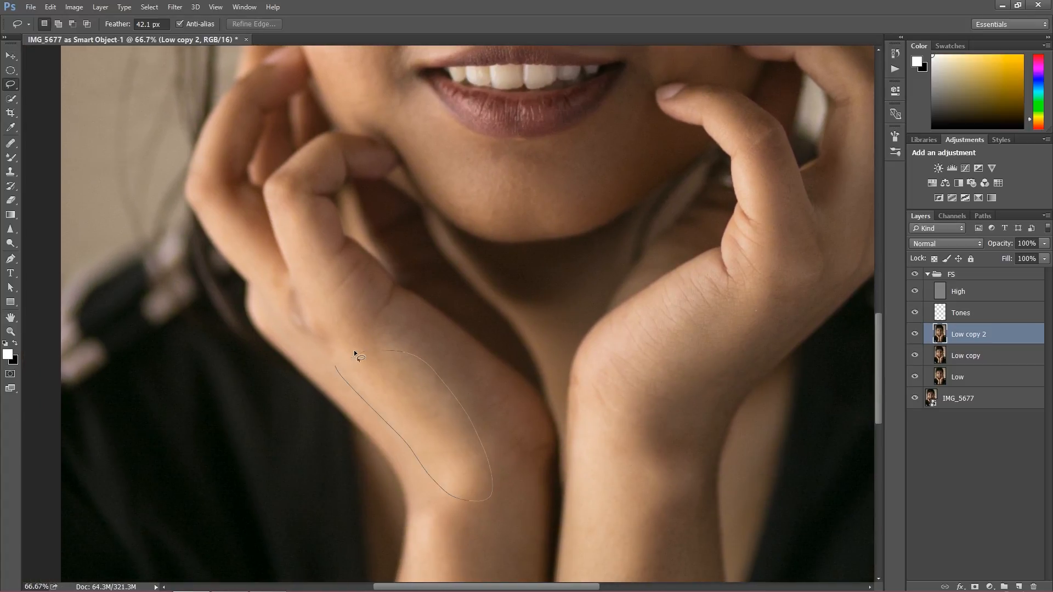
drag(354, 350, 350, 354)
mouse_move(696, 329)
mouse_down()
mouse_move(647, 368)
mouse_move(713, 374)
mouse_up()
drag(721, 300, 708, 310)
Lasso and blur feathered patches on both forearms around the bracelet level, and deselect
scroll(433, 340, down, 3)
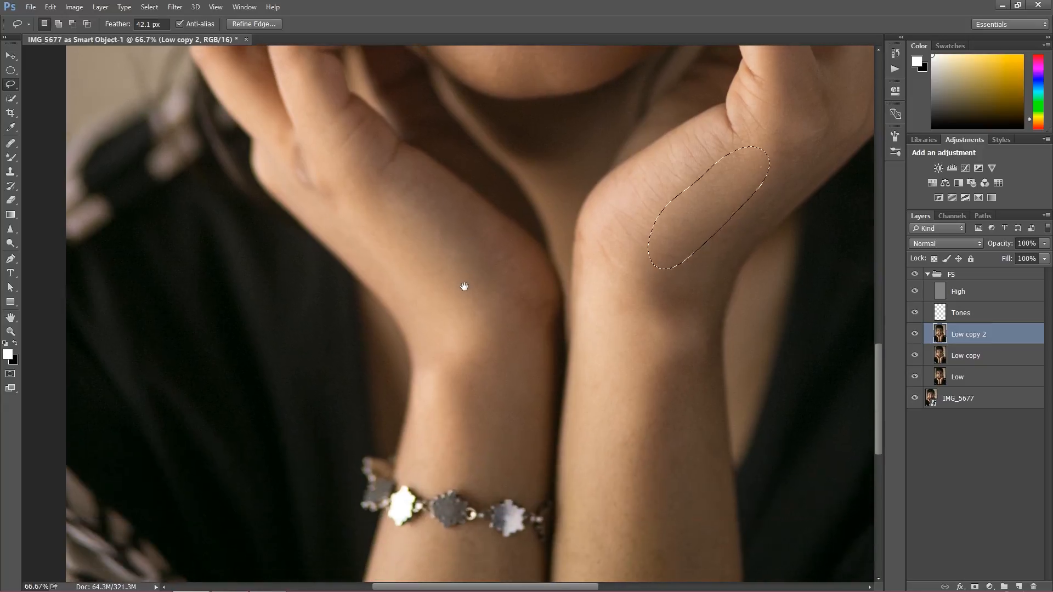
scroll(436, 409, down, 5)
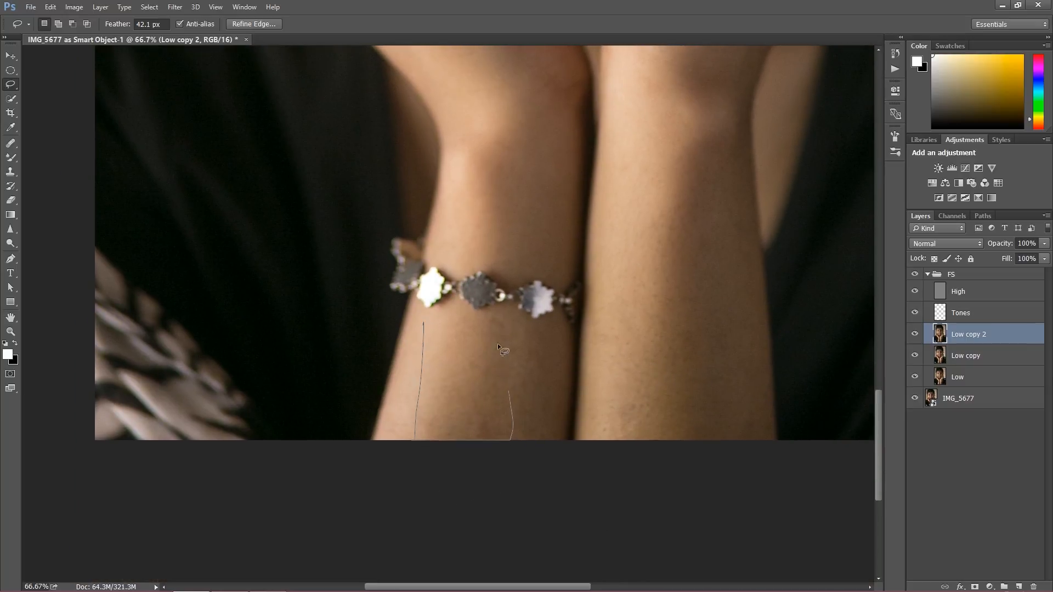
drag(391, 333, 390, 333)
mouse_move(629, 193)
mouse_down()
mouse_move(627, 459)
mouse_move(667, 206)
mouse_move(609, 150)
mouse_up()
key(ctrl+d)
Heal the texture flaws on the chin below the lower lip on the High layer with a size 20 Healing Brush
drag(569, 87, 577, 339)
drag(551, 229, 559, 430)
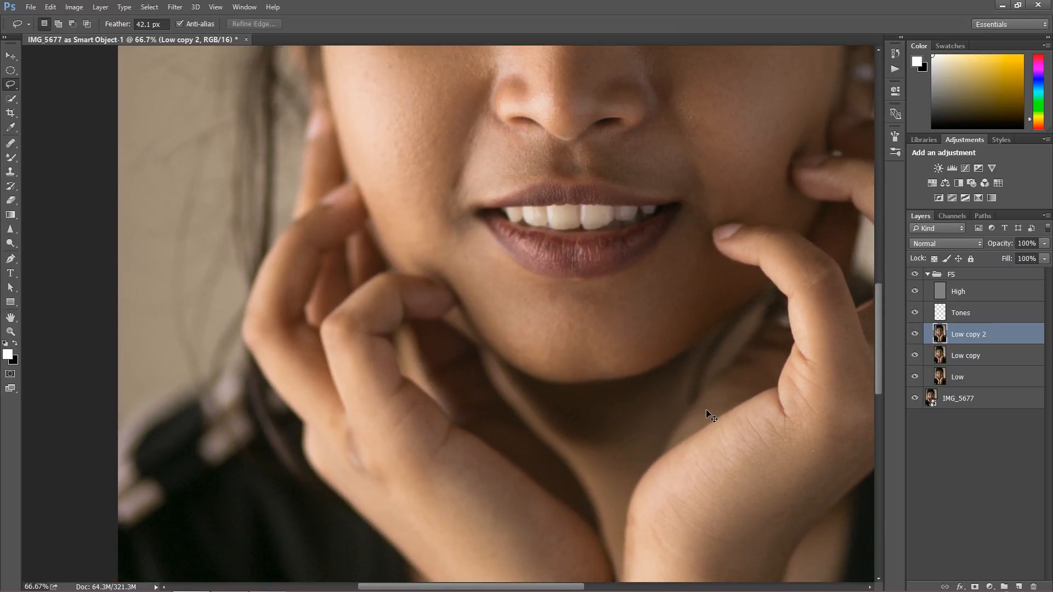
key(ctrl+plus)
key(ctrl+plus)
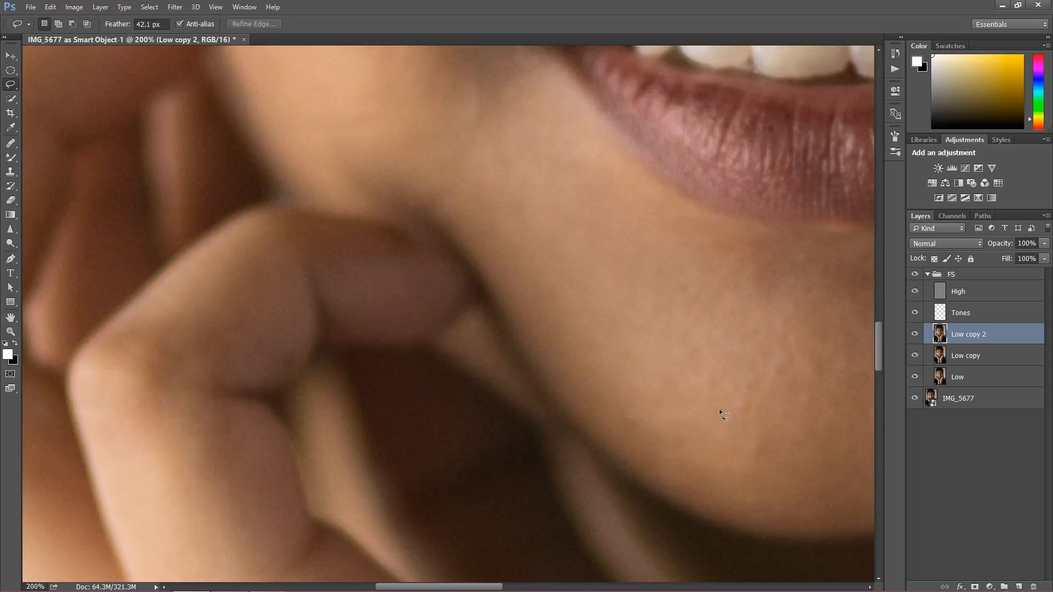
drag(733, 381, 658, 366)
click(941, 295)
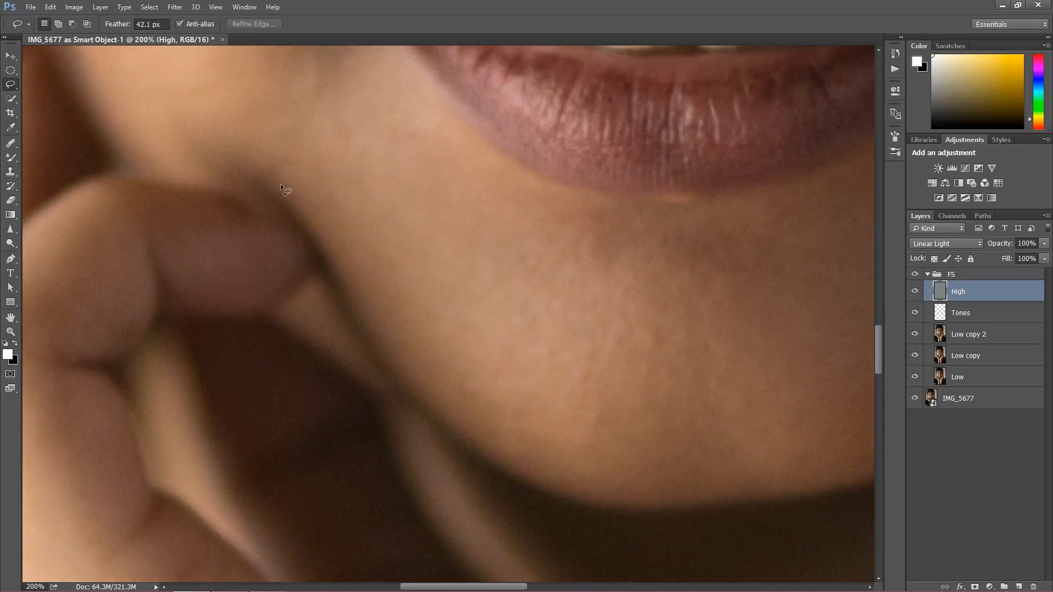
click(10, 143)
key(bracketleft)
key(alt)
alt+click(643, 357)
click(650, 338)
alt+click(633, 366)
click(619, 338)
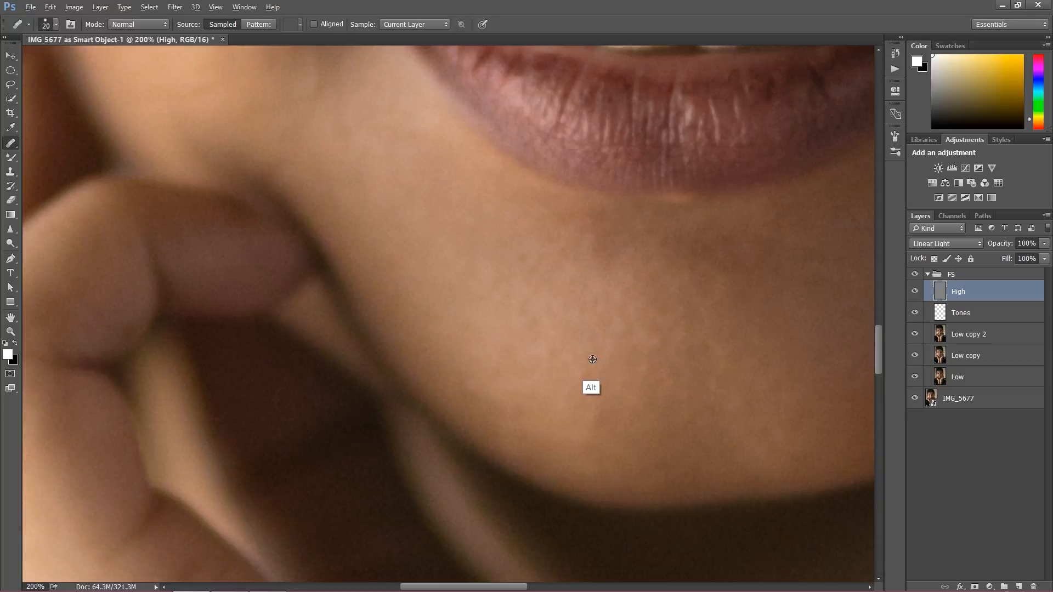
Heal the uneven pores on the brighter cheek on the High layer using nearby sampled skin texture
mouse_move(566, 368)
mouse_down()
mouse_move(576, 408)
mouse_move(647, 510)
mouse_up()
drag(406, 192, 537, 368)
key(ctrl+minus)
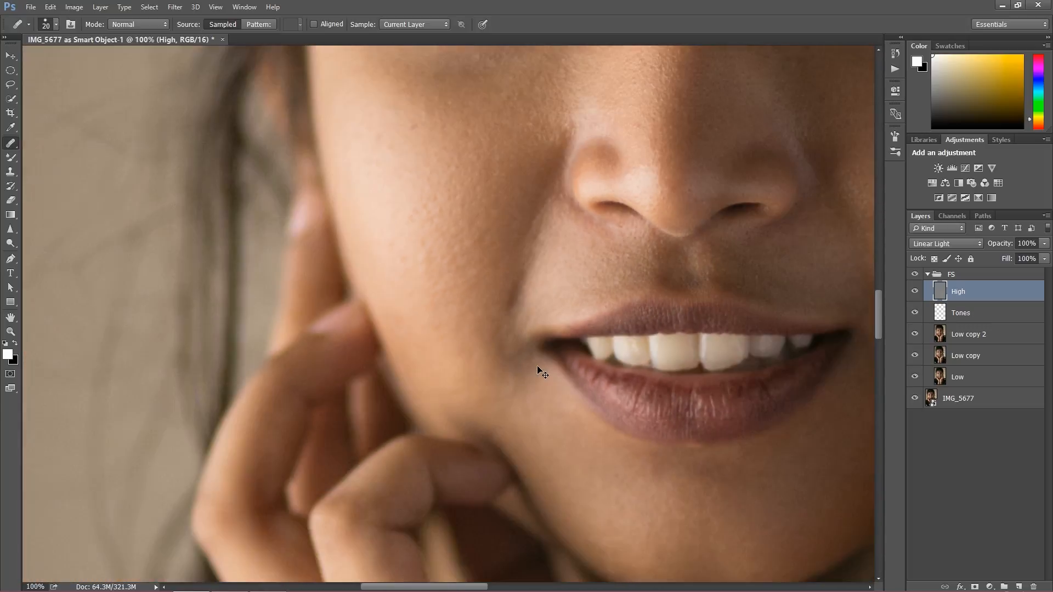
key(ctrl+minus)
key(ctrl+plus)
key(ctrl+plus)
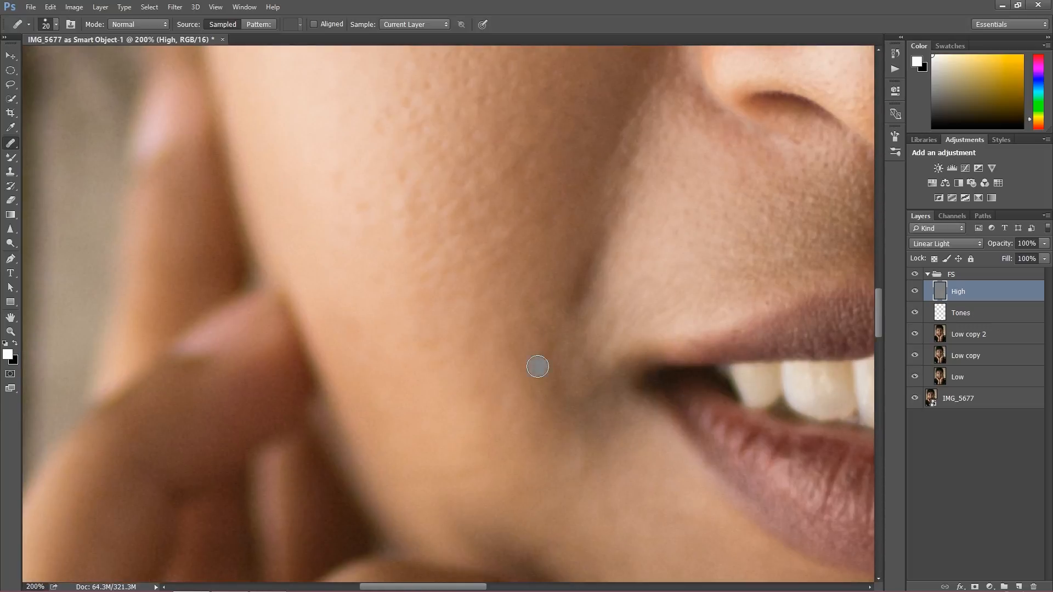
alt+click(402, 205)
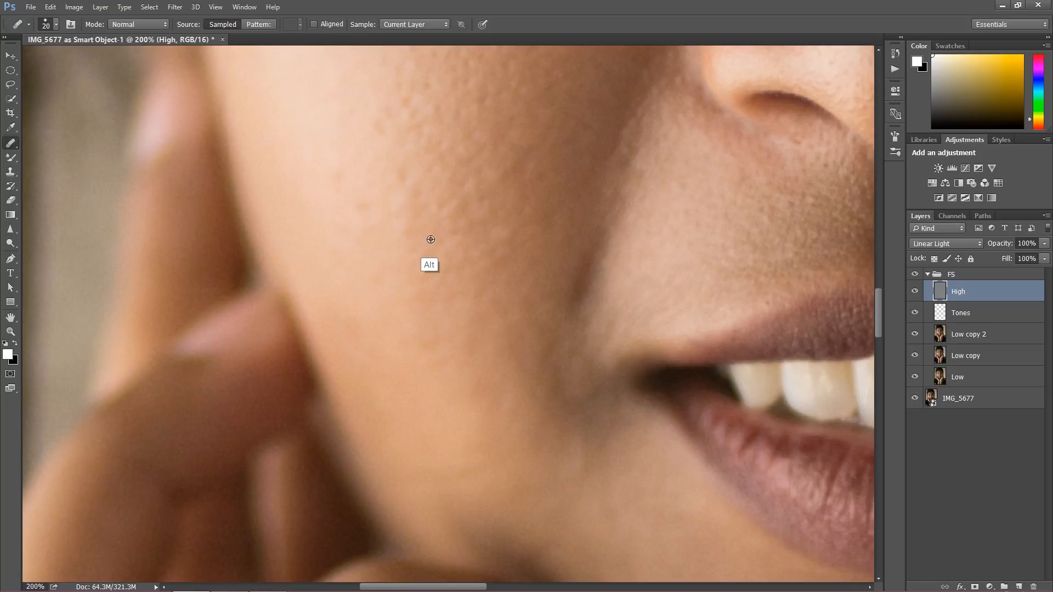
alt+click(426, 182)
alt+click(409, 104)
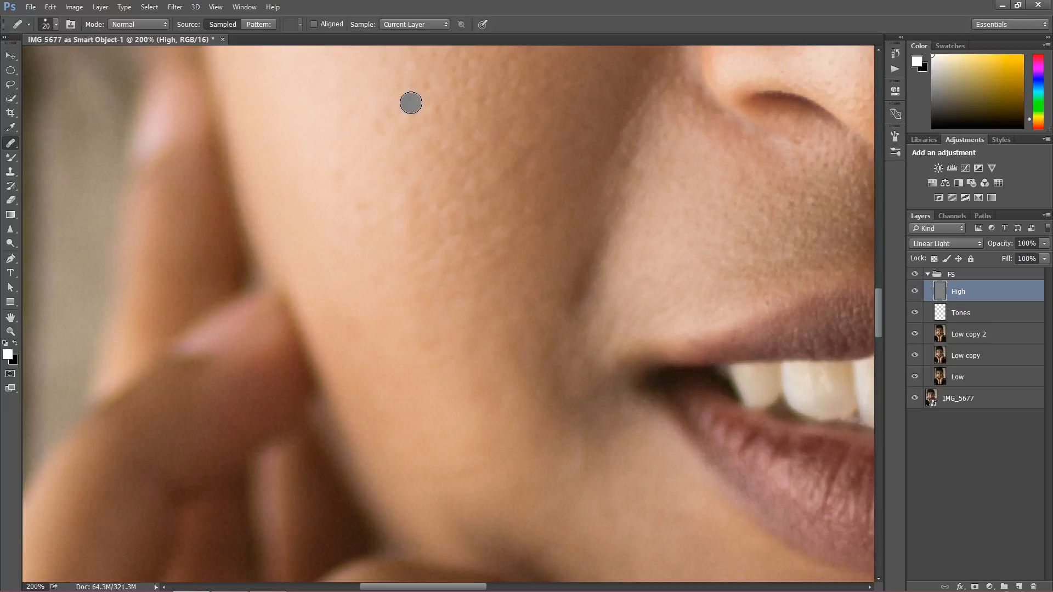
click(512, 237)
click(602, 249)
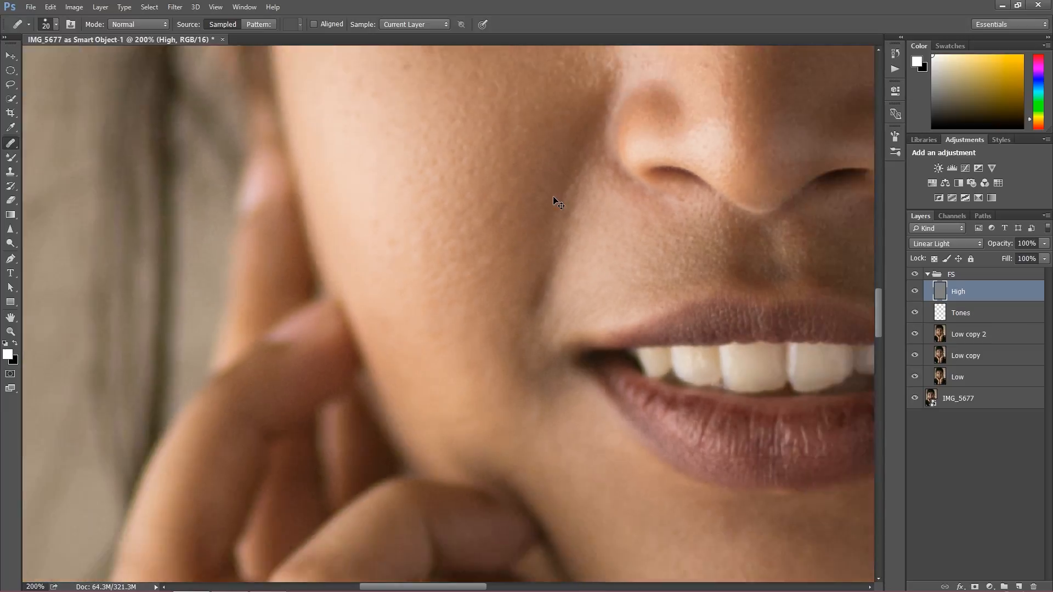
Heal a small spot on the cheek beneath the brighter eye on the High layer
key(ctrl+minus)
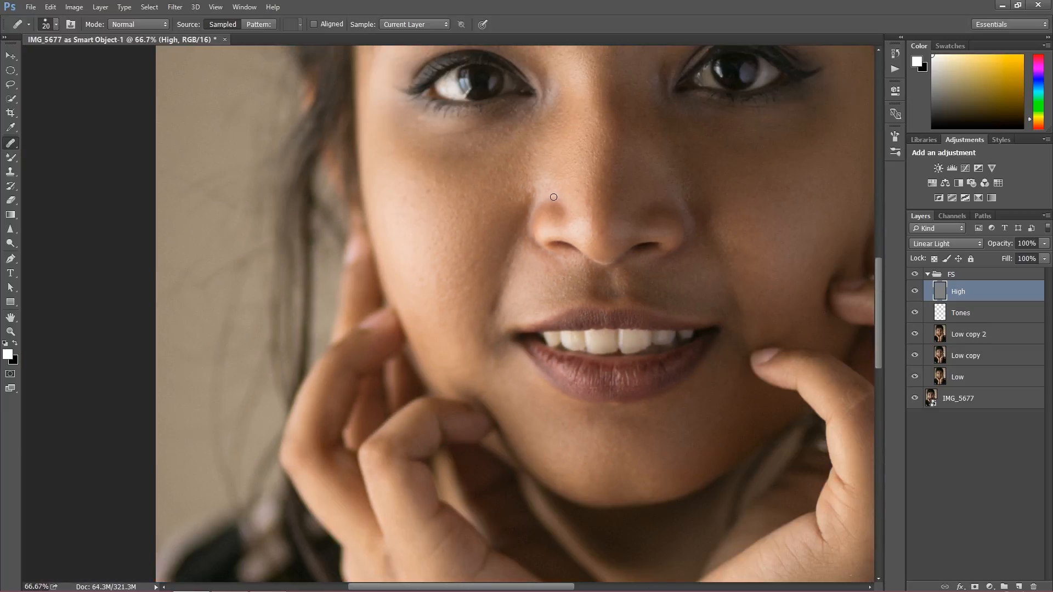
drag(494, 235, 498, 376)
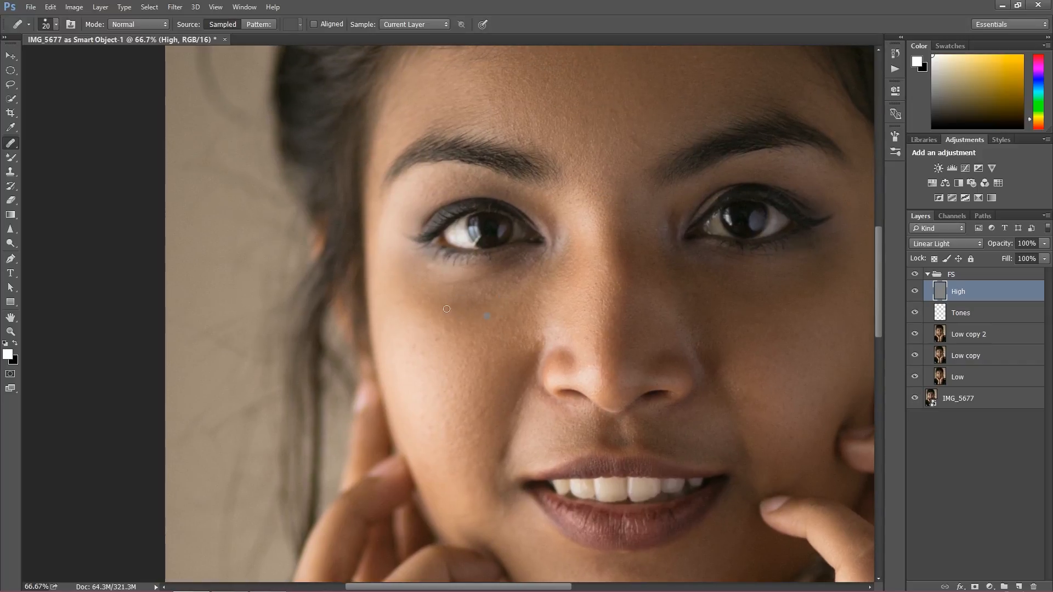
click(482, 314)
Select the Tones layer and switch to the regular Brush tool
drag(706, 298, 564, 296)
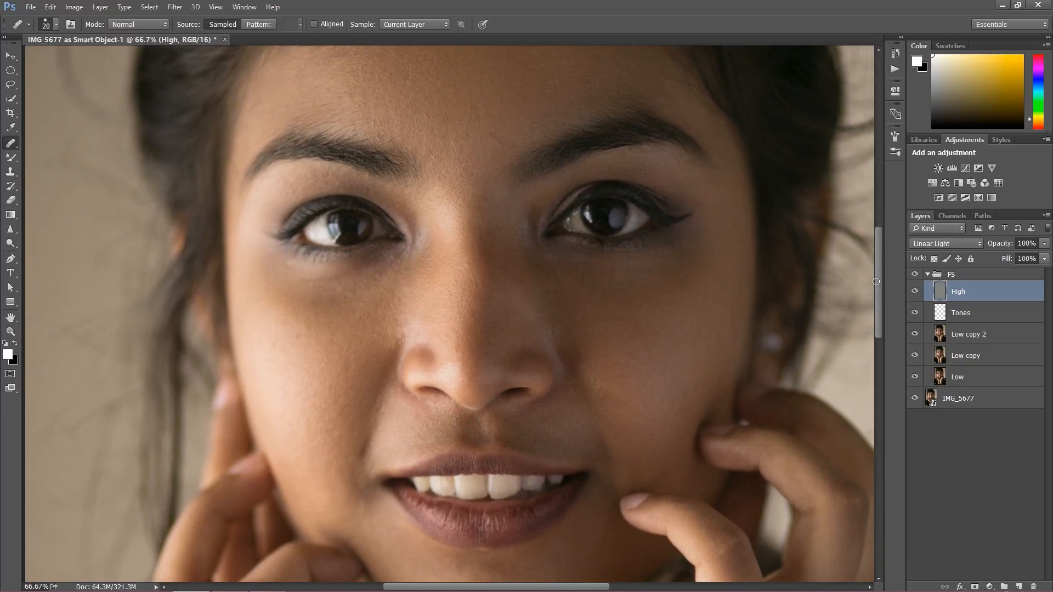
click(941, 317)
click(635, 338)
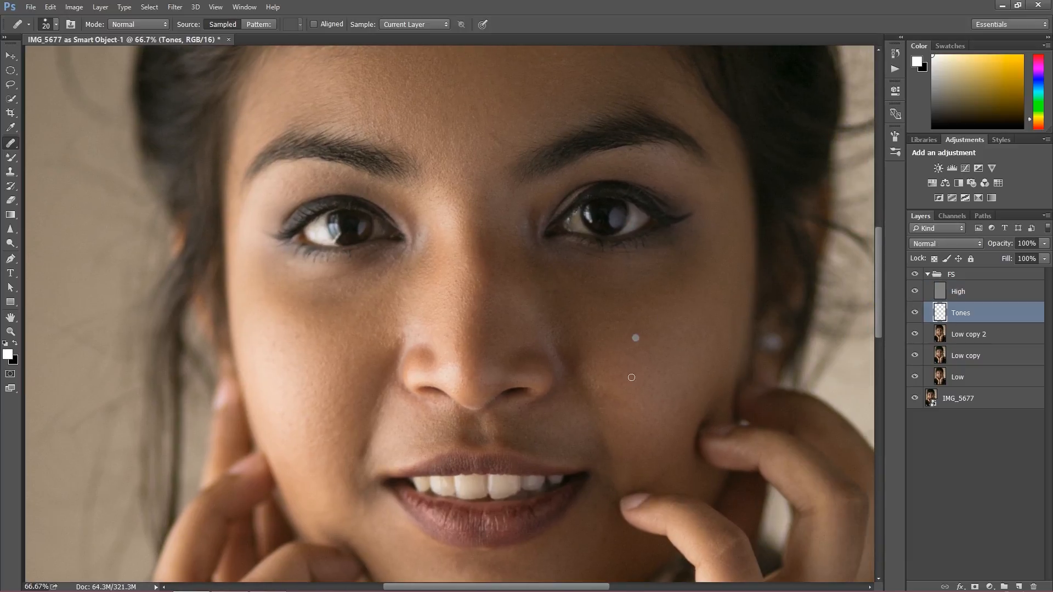
click(11, 157)
right_click(11, 157)
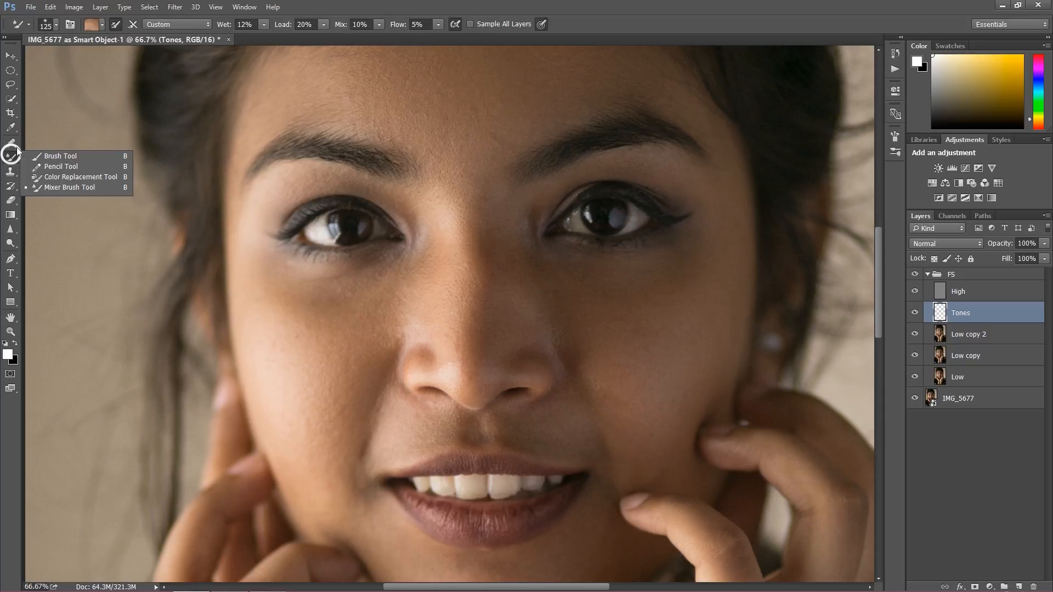
click(60, 157)
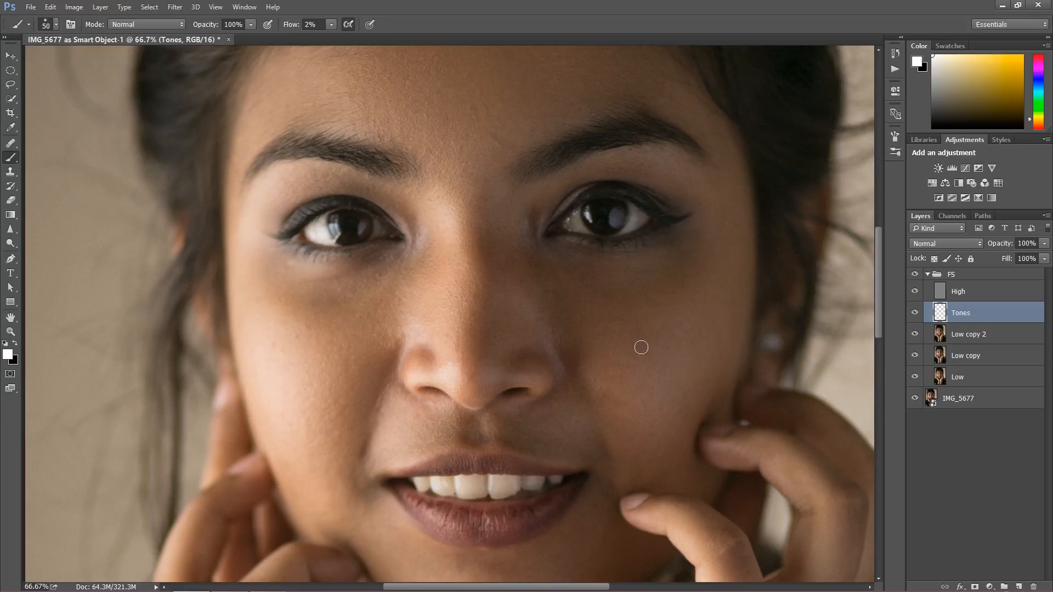
Paint a sampled cheek tone beneath the shaded eye with a size 200 brush at 2% flow, and compare with Tones hidden
key(bracketright)
key(bracketright)
key(bracketright)
key(bracketright)
key(shift)
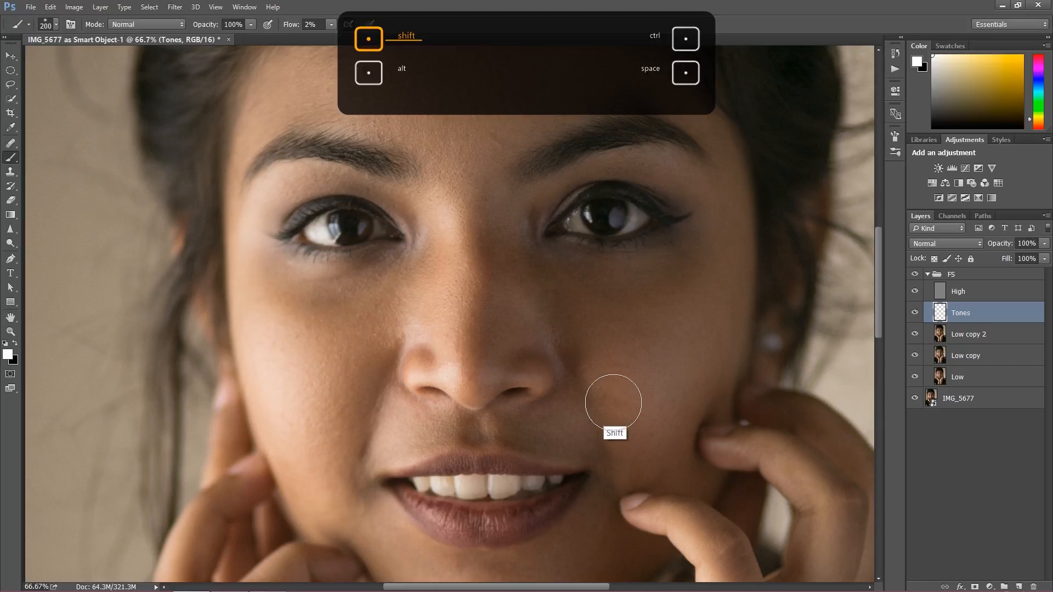
alt+click(599, 379)
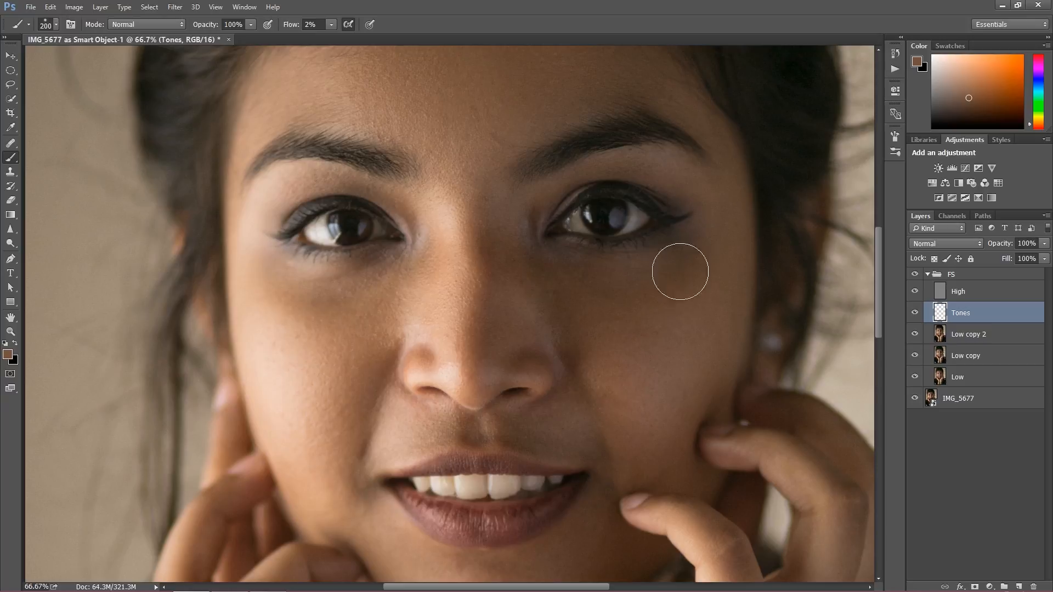
mouse_move(597, 296)
mouse_down()
mouse_move(645, 329)
mouse_move(592, 288)
mouse_move(659, 291)
mouse_move(581, 278)
mouse_move(678, 292)
mouse_move(622, 295)
mouse_up()
click(915, 313)
click(915, 313)
Sample skin tones from each cheek, paint them into the dark areas beneath both eyes, and compare with Tones hidden
key(alt)
alt+click(292, 378)
mouse_move(338, 284)
mouse_down()
mouse_move(294, 287)
mouse_move(452, 348)
mouse_up()
click(915, 314)
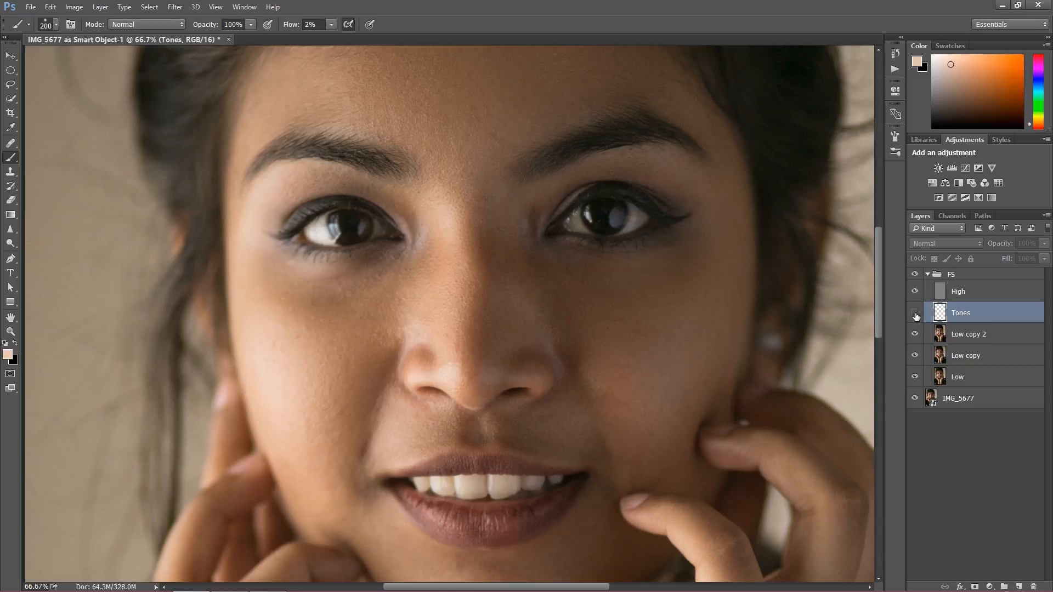
click(914, 313)
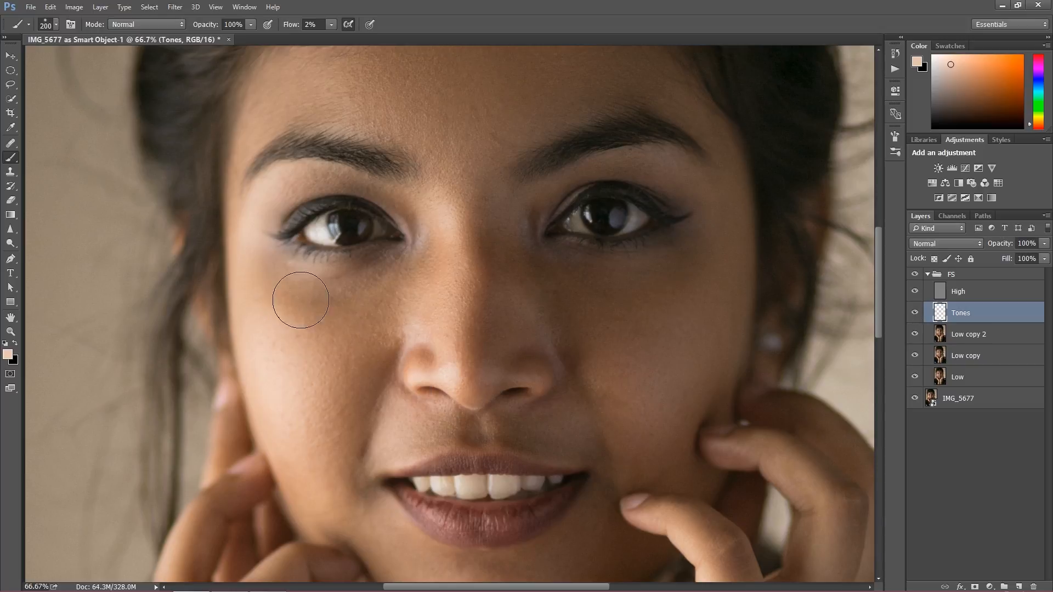
key(alt)
alt+click(599, 376)
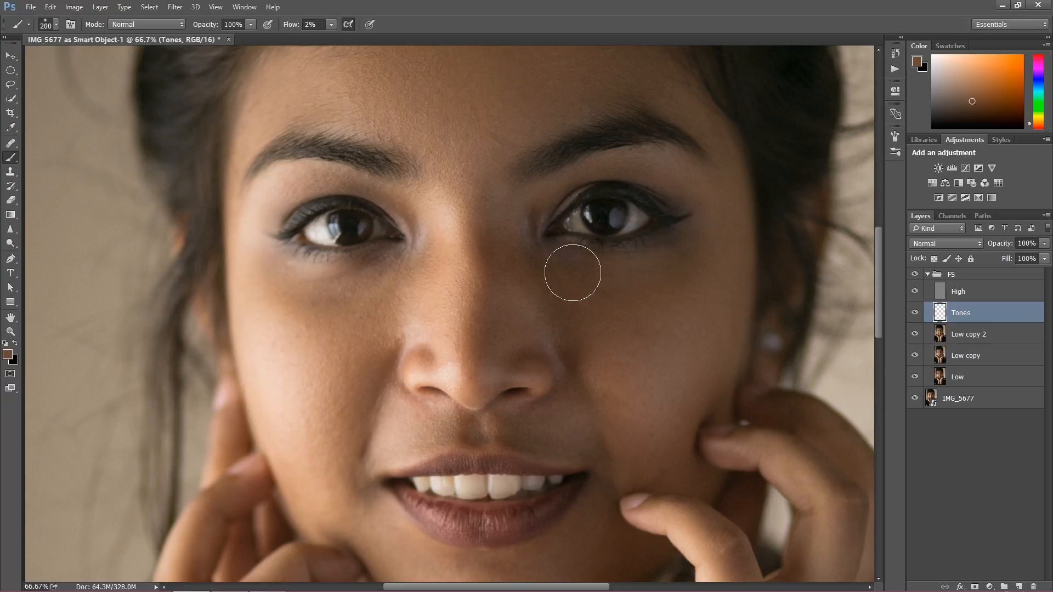
Even out the forehead on Tones by painting with skin tones sampled above the shaded eyebrow and between the brows
key(space)
drag(681, 218, 639, 301)
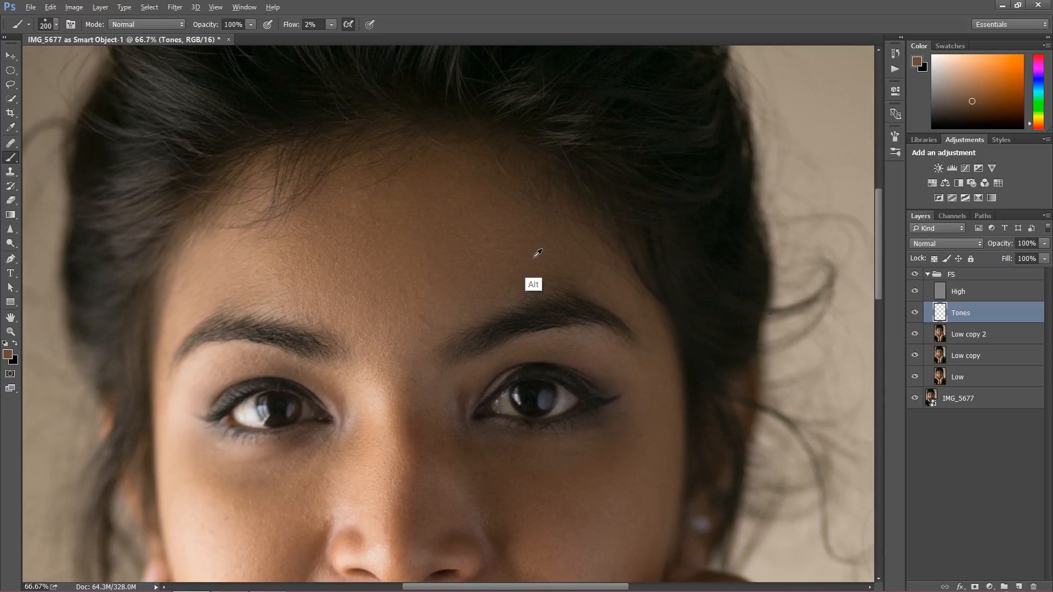
alt+click(480, 301)
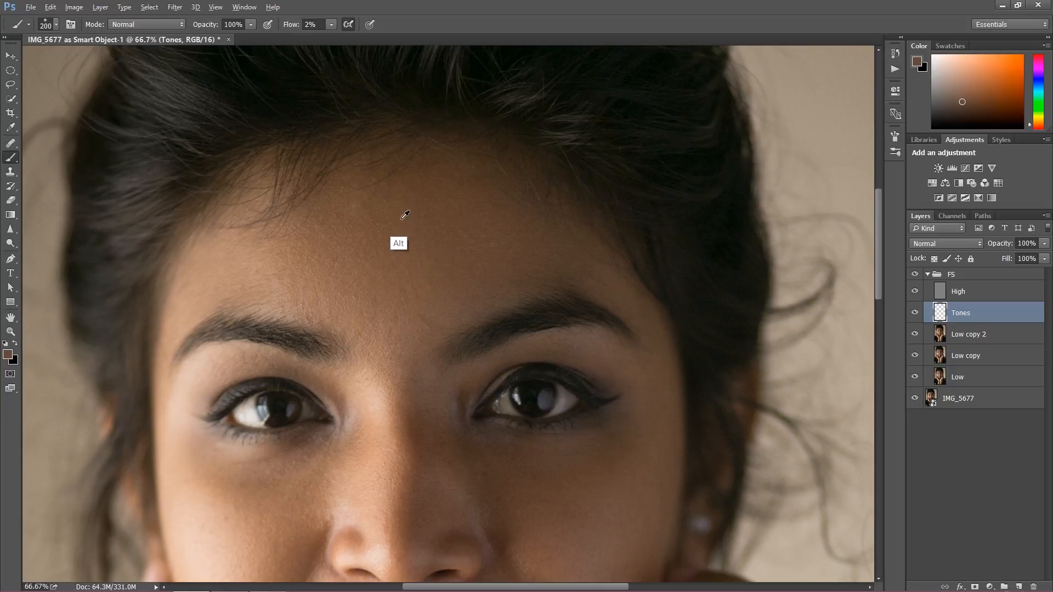
alt+click(391, 344)
mouse_move(428, 188)
mouse_down()
mouse_move(471, 172)
mouse_move(398, 186)
mouse_move(385, 174)
mouse_move(354, 209)
mouse_move(375, 195)
mouse_move(375, 154)
mouse_move(388, 165)
mouse_move(453, 157)
mouse_move(532, 199)
mouse_move(529, 216)
mouse_move(474, 245)
mouse_move(428, 289)
mouse_move(421, 314)
mouse_move(426, 228)
mouse_up()
key(alt)
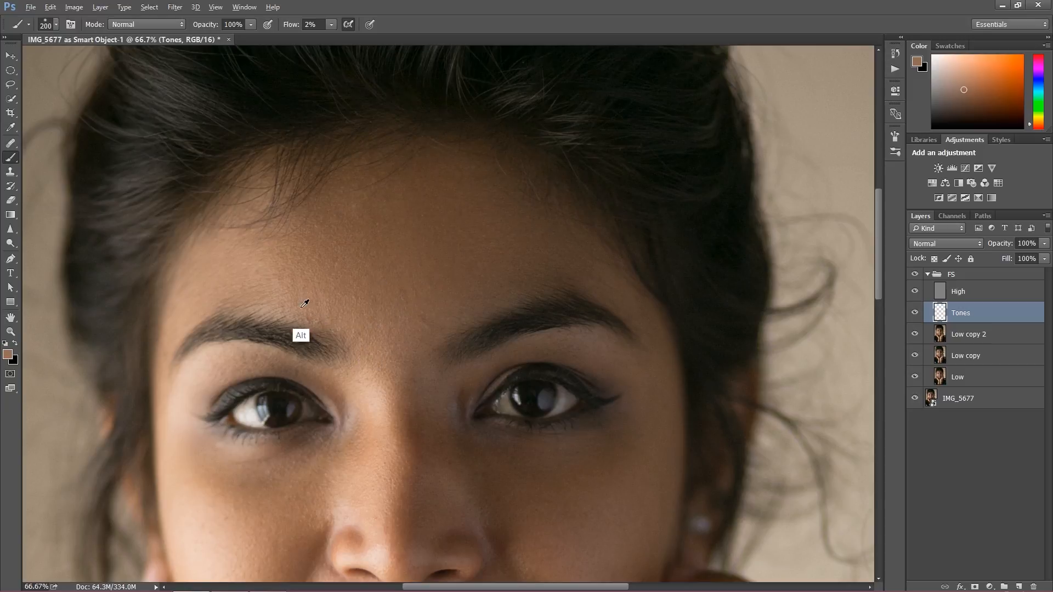
mouse_move(427, 181)
mouse_down()
mouse_move(474, 189)
mouse_move(406, 170)
mouse_move(403, 215)
mouse_move(455, 237)
mouse_move(443, 326)
mouse_move(415, 334)
mouse_move(508, 495)
mouse_up()
Sample skin tones from the shaded cheek and the nose, and paint along the nose on Tones with a size 125 brush
drag(451, 439, 409, 313)
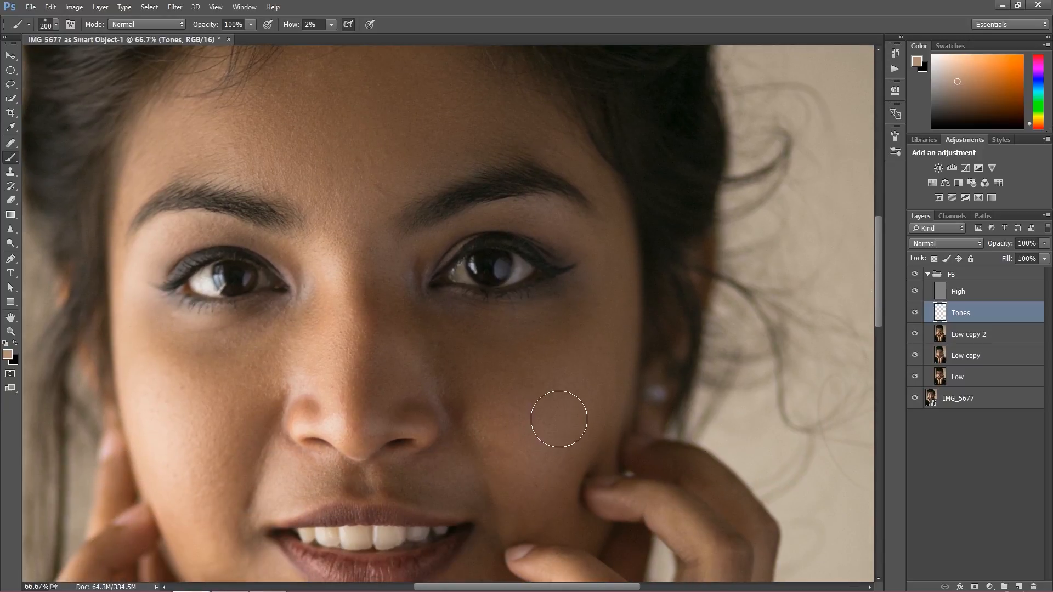
alt+click(501, 431)
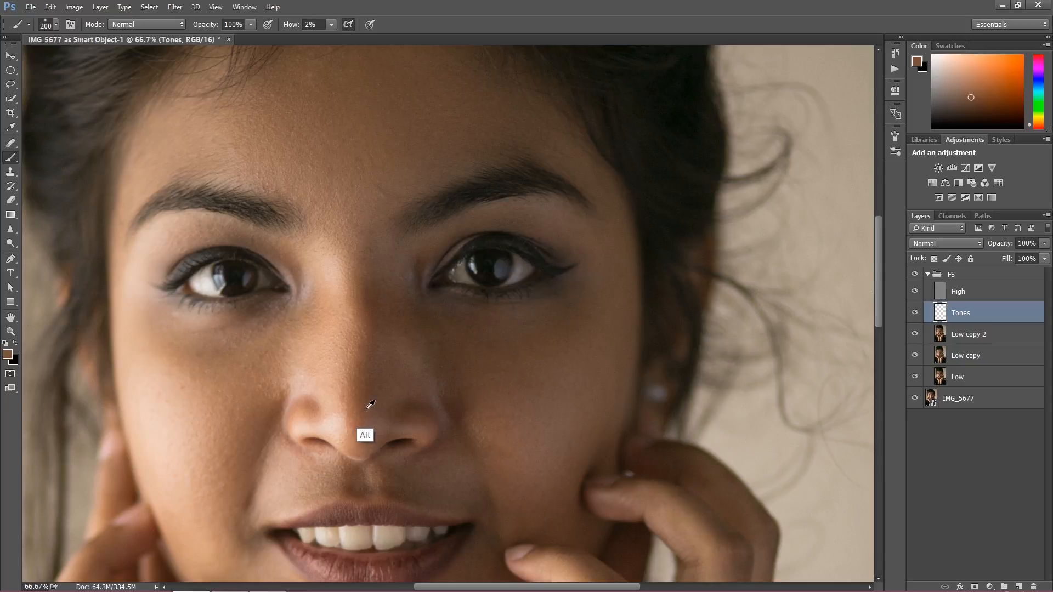
alt+click(383, 387)
key(bracketleft)
key(bracketleft)
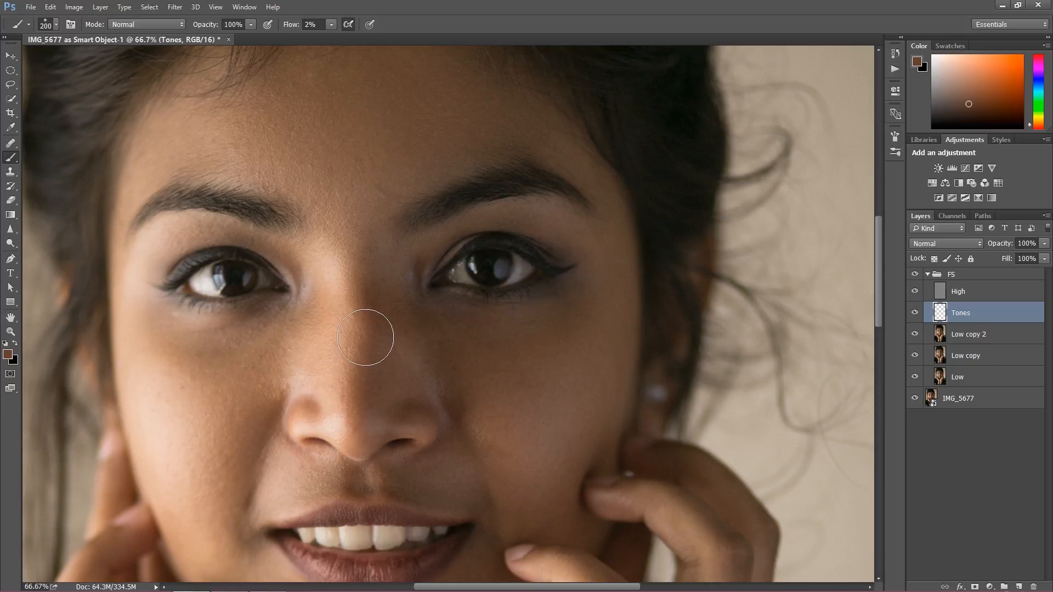
key(bracketleft)
drag(374, 424, 390, 266)
Inspect the hands, arms and whole portrait, and compare the retouch with the original by hiding and showing the FS group
mouse_move(380, 460)
mouse_down()
mouse_move(440, 423)
mouse_move(383, 217)
mouse_move(407, 399)
mouse_up()
drag(462, 501, 393, 305)
drag(413, 484, 449, 435)
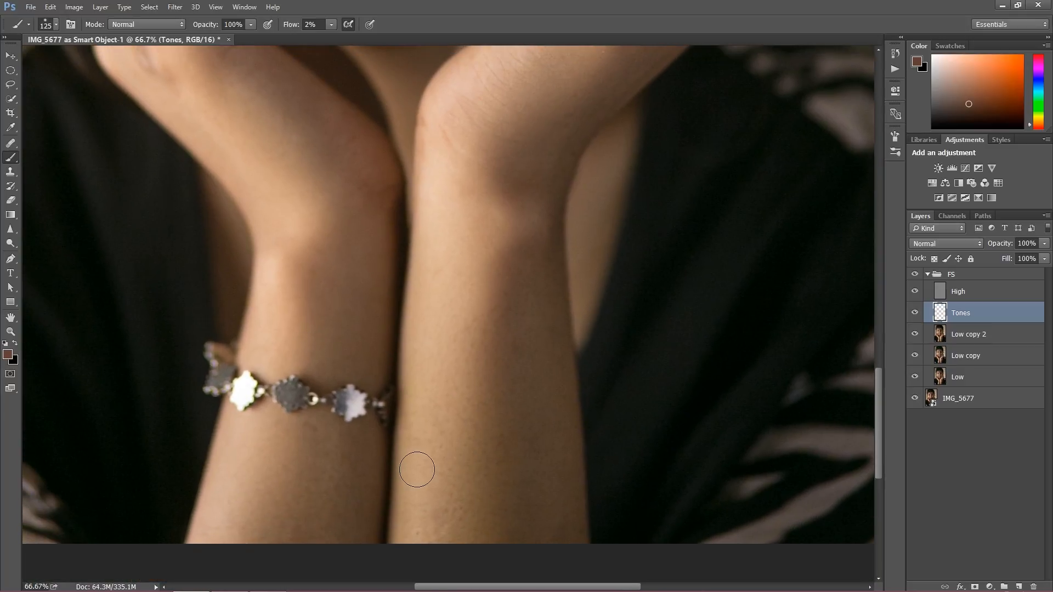
key(ctrl+minus)
key(ctrl+minus)
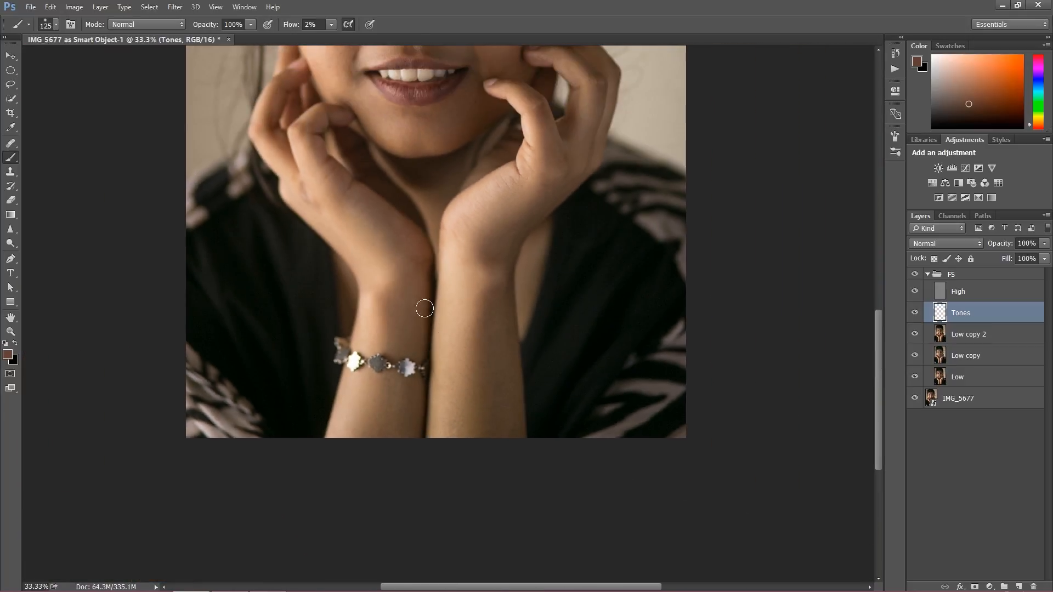
mouse_move(508, 268)
mouse_down()
mouse_move(494, 313)
mouse_move(502, 479)
mouse_move(485, 473)
mouse_up()
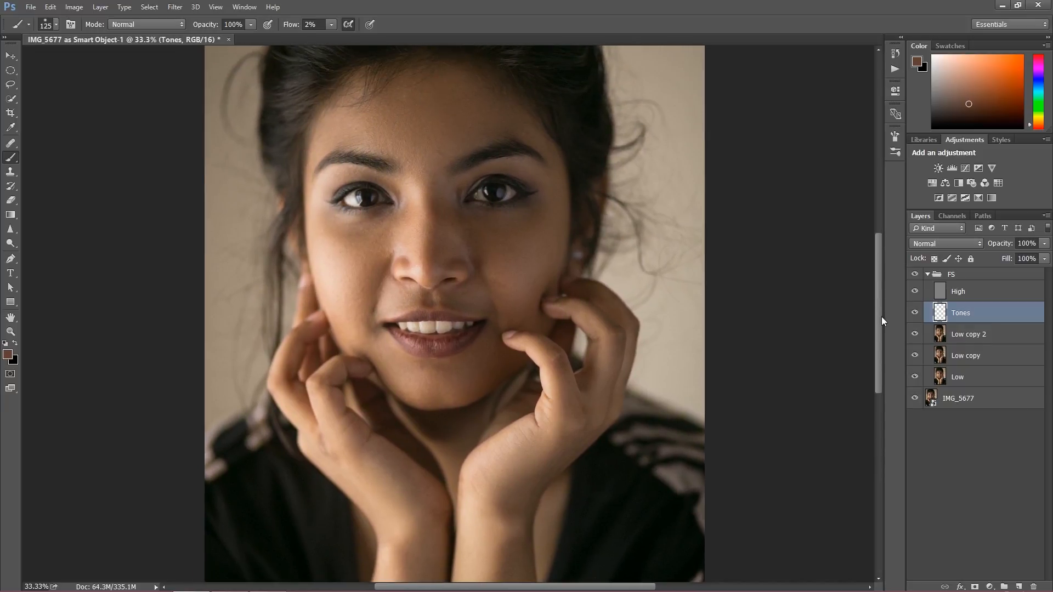
click(915, 274)
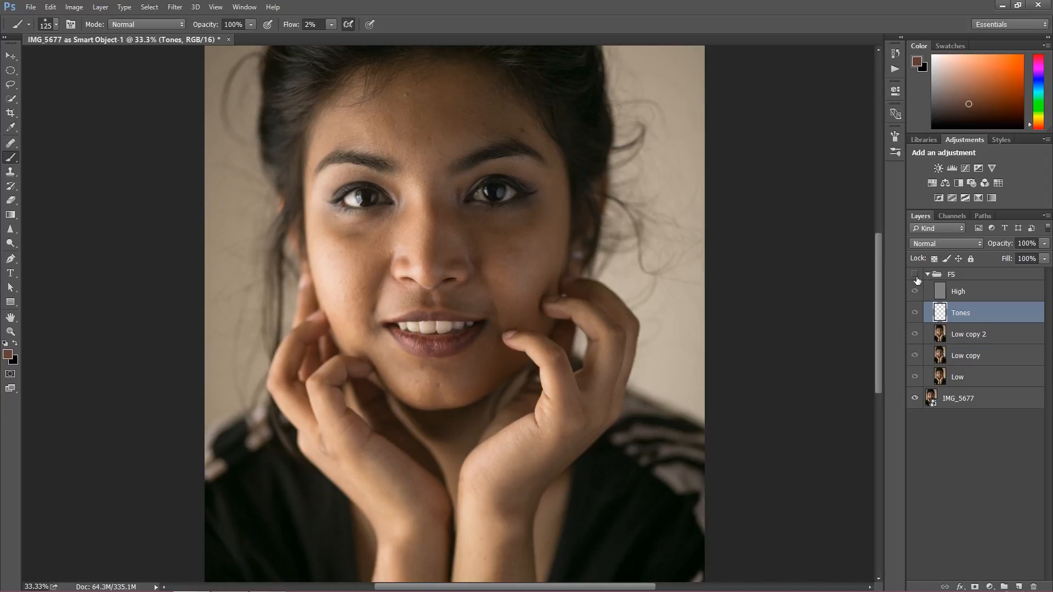
click(915, 274)
click(915, 274)
click(915, 274)
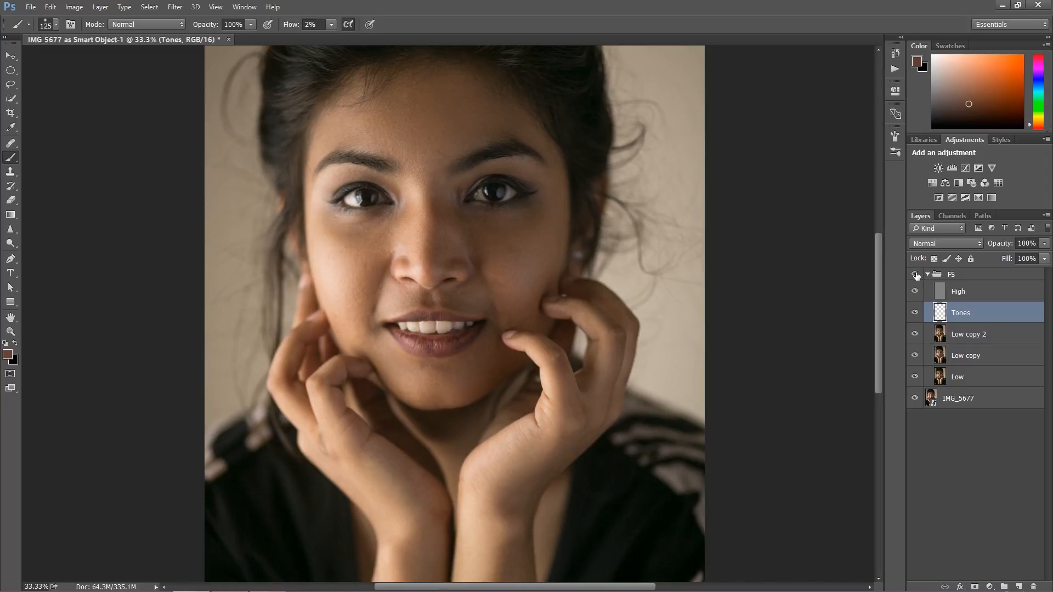
Select the High layer and switch to the Healing Brush tool for texture cleanup around the eyebrows
drag(537, 235, 535, 301)
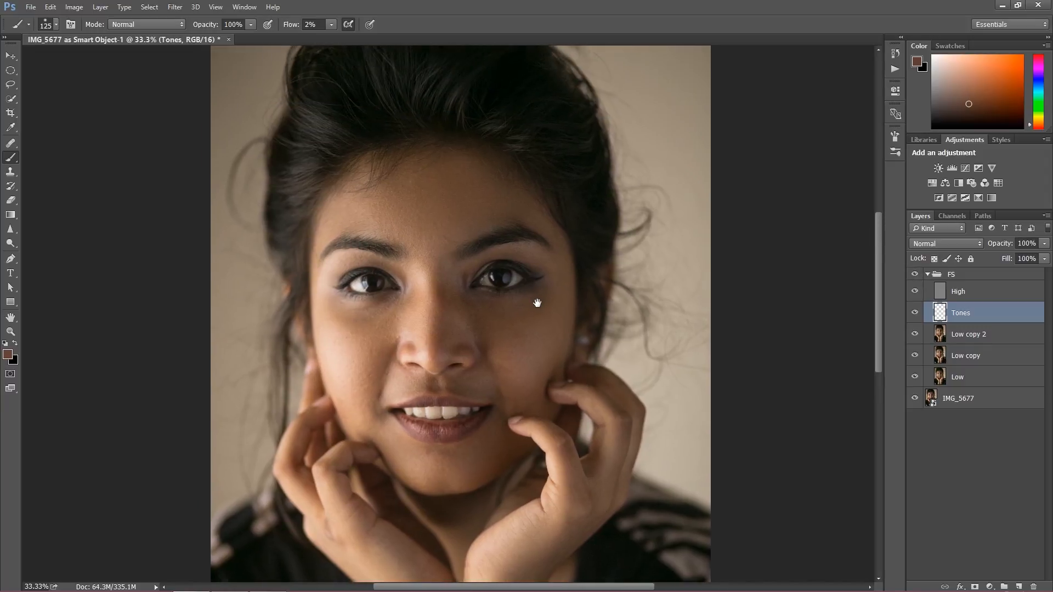
key(ctrl+plus)
key(ctrl+plus)
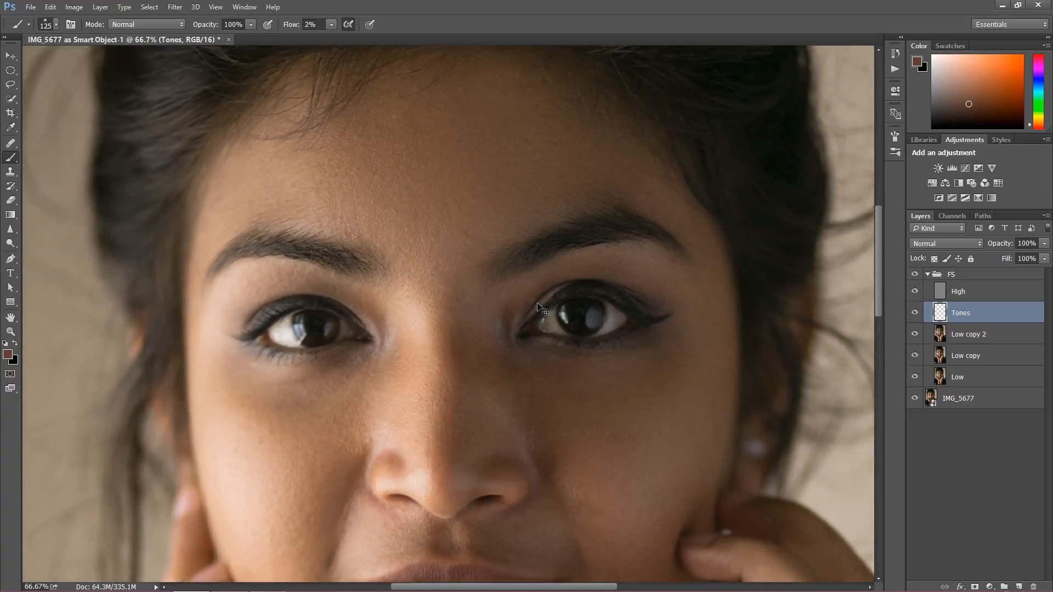
key(ctrl+plus)
click(951, 295)
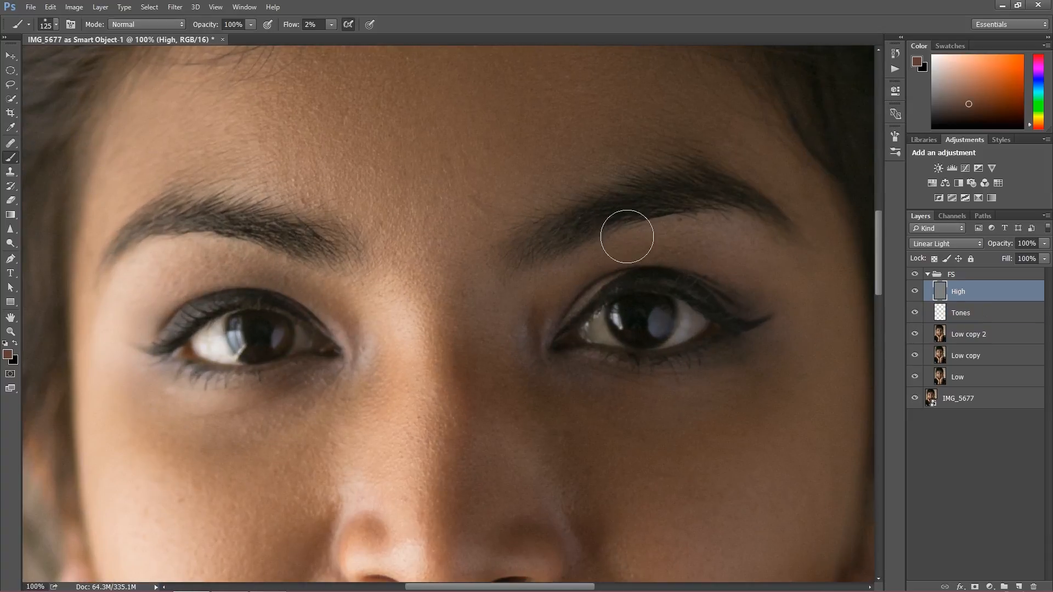
key(bracketleft)
key(bracketleft)
key(bracketleft)
key(bracketleft)
key(alt)
click(10, 143)
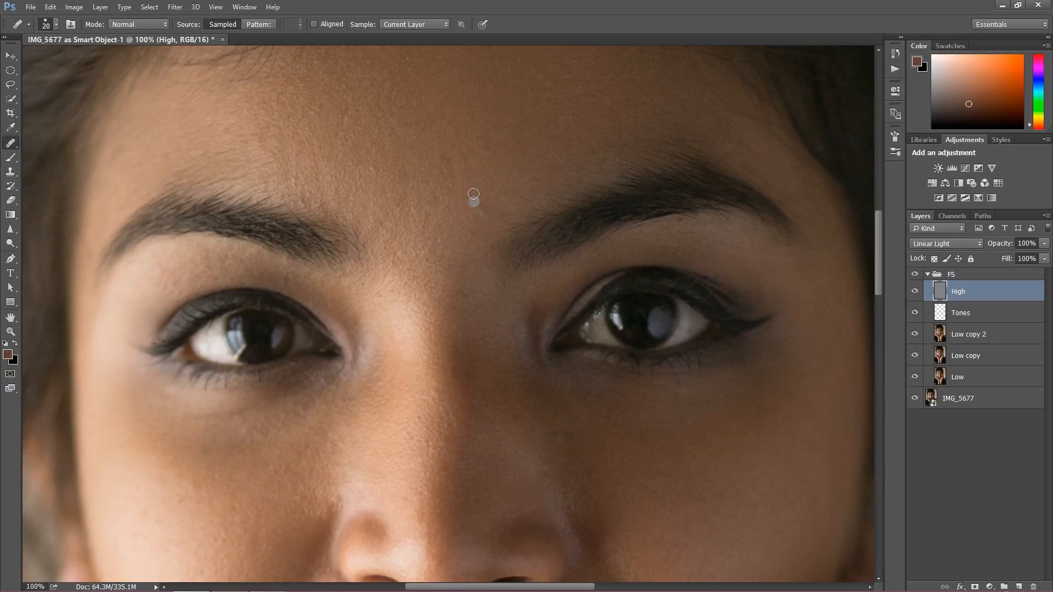
Heal the stray hairs and texture flaws between the eyebrows on High, sampling clean skin nearby and enlarging the brush to size 30
click(489, 208)
alt+click(472, 243)
alt+click(474, 220)
alt+click(475, 220)
drag(468, 215, 471, 213)
key(bracketright)
click(459, 221)
alt+click(470, 218)
Heal the texture flaws on the forehead above the shaded eyebrow on High, using clean skin sampled nearby
alt+click(449, 187)
drag(527, 97, 525, 118)
alt+click(524, 147)
drag(511, 123, 520, 123)
Check the texture of the nose and lit cheek, and collapse the FS layer group
drag(416, 471, 445, 398)
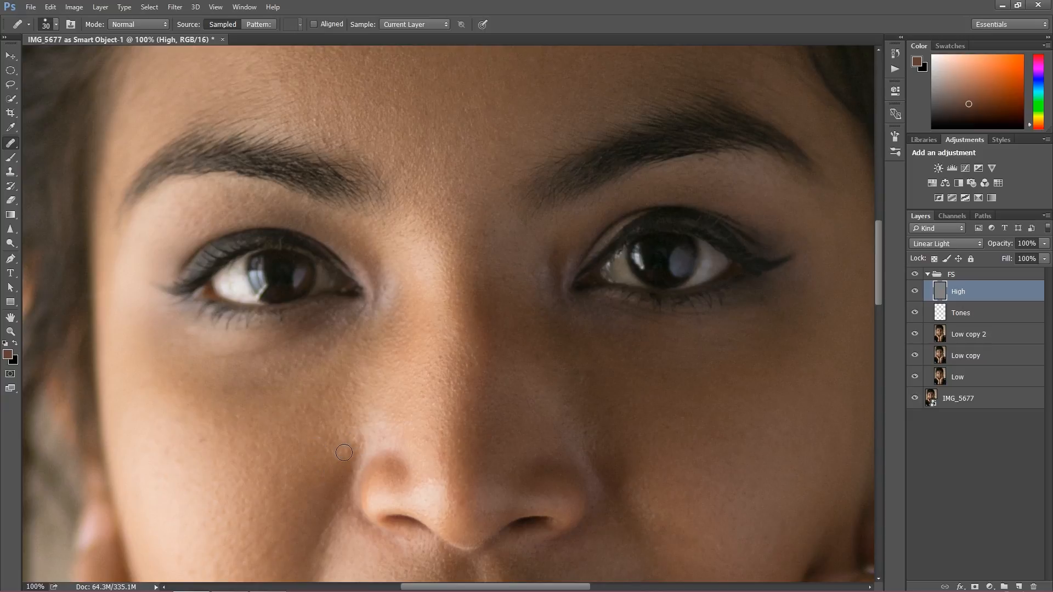
drag(312, 511, 398, 356)
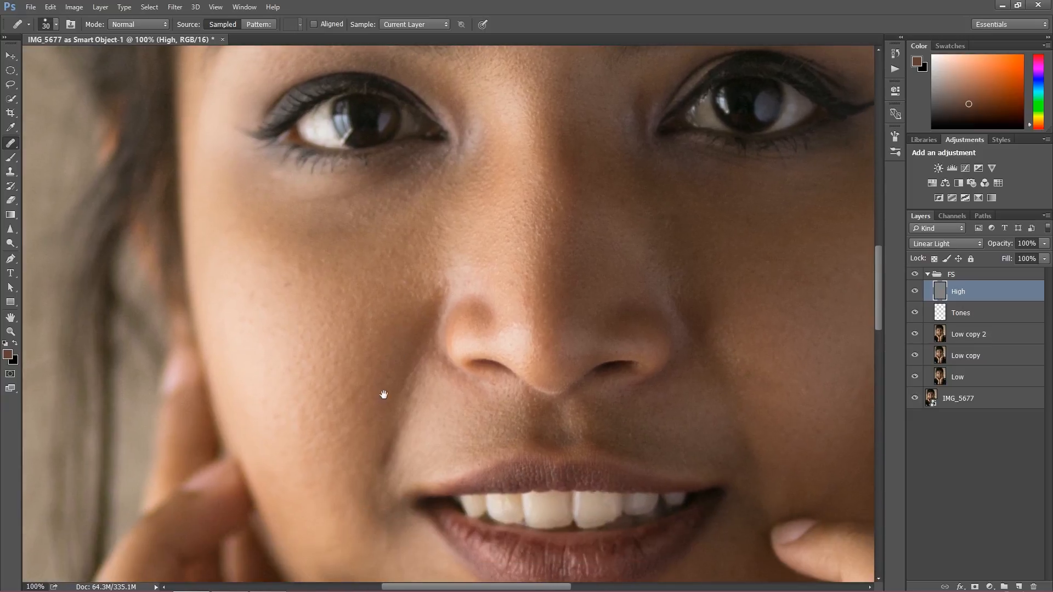
alt+click(359, 441)
scroll(431, 358, down, 3)
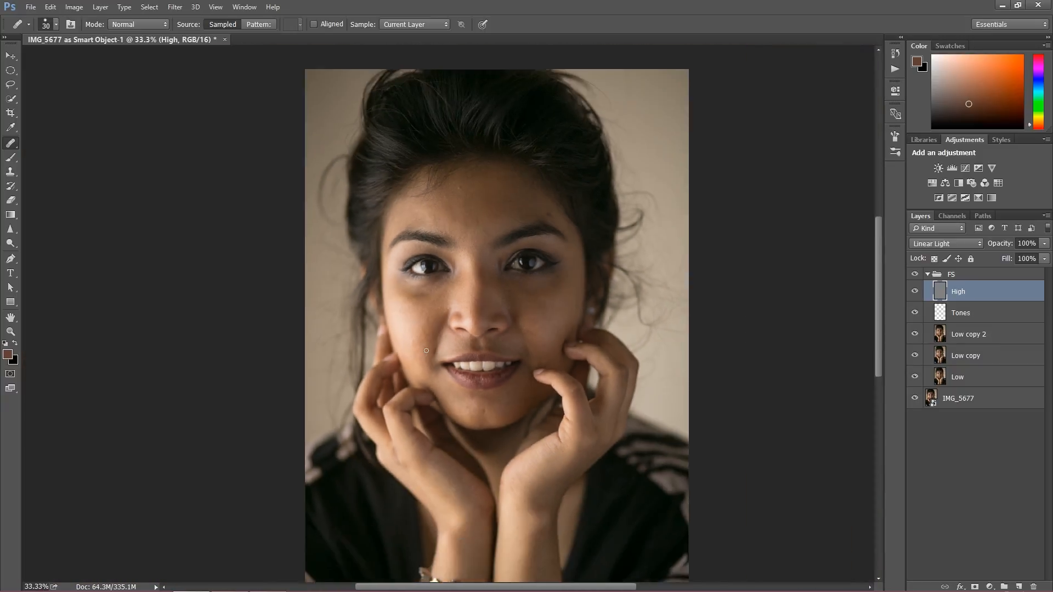
click(927, 274)
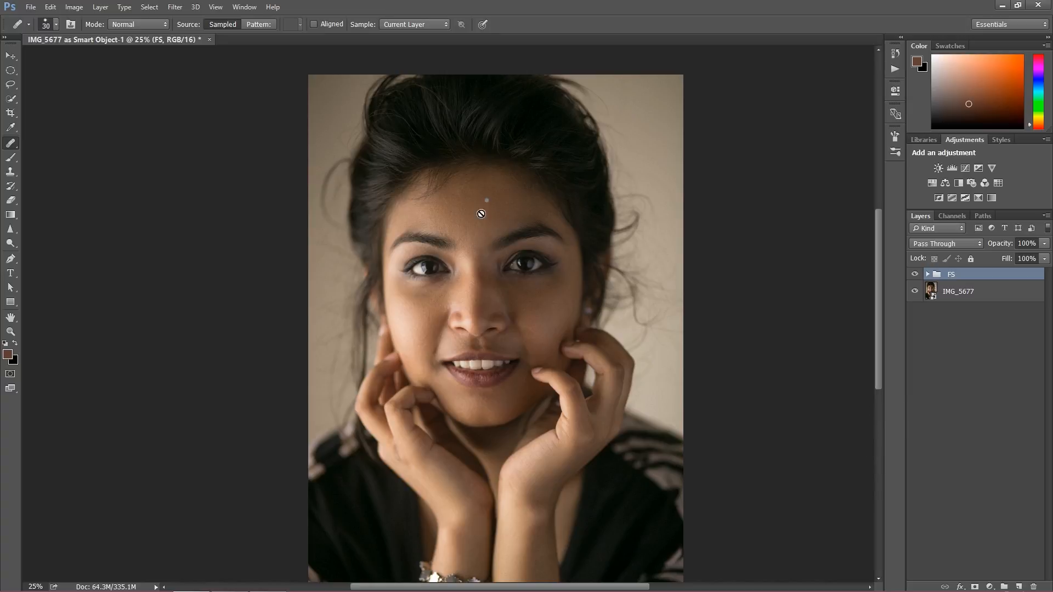
Add a Curves adjustment layer above the FS group and brighten the midtones from input 138 to output 159
scroll(433, 257, up, 3)
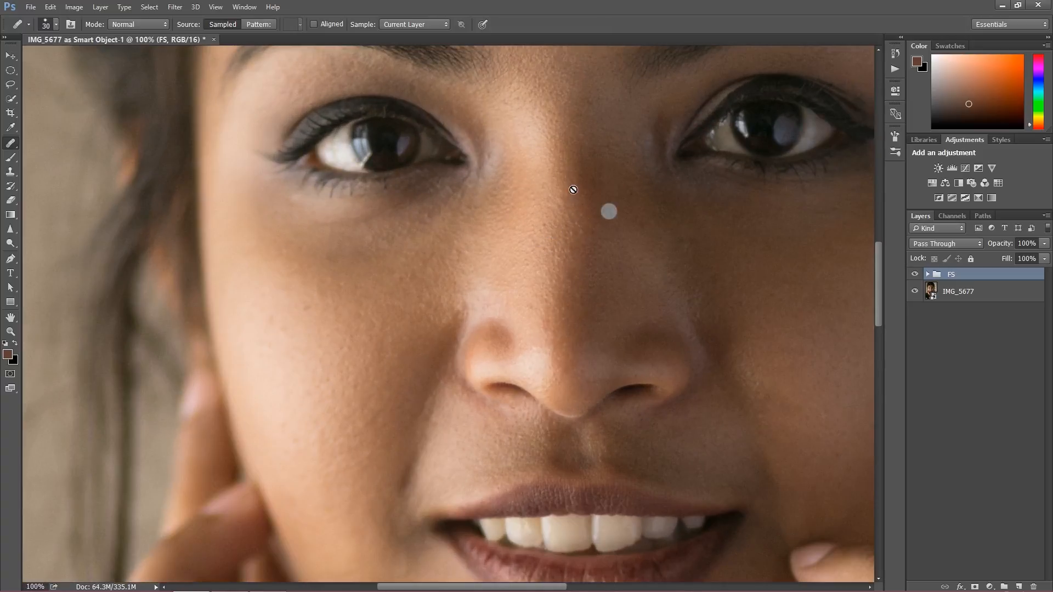
drag(579, 200, 472, 340)
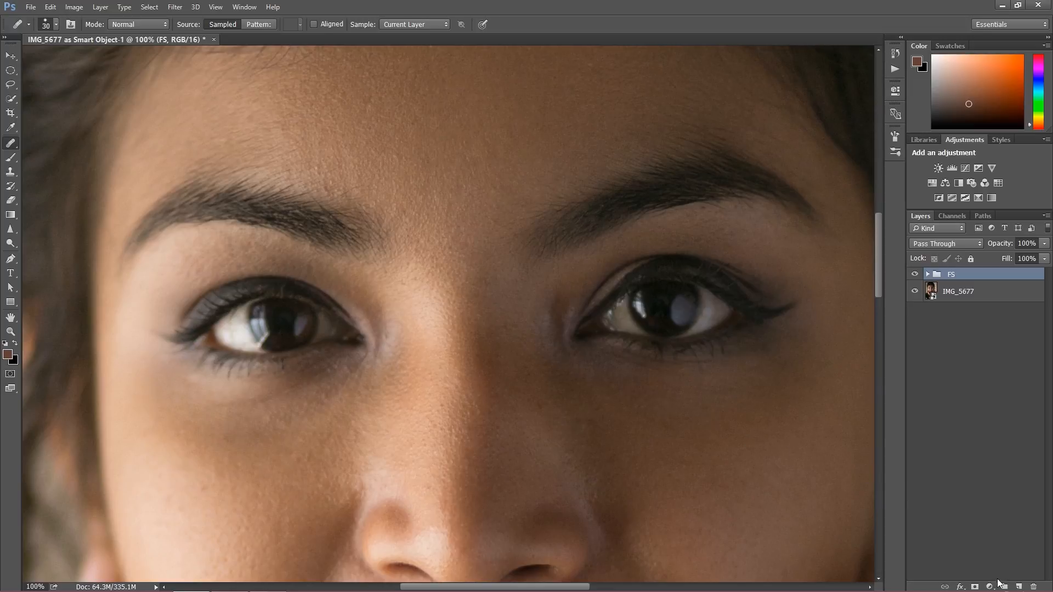
click(991, 589)
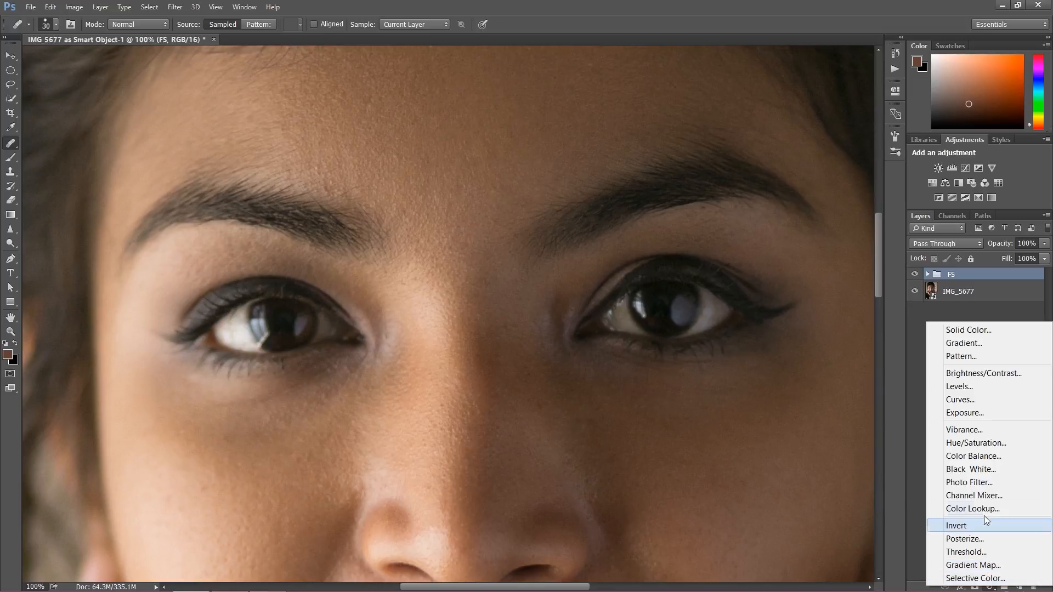
click(970, 401)
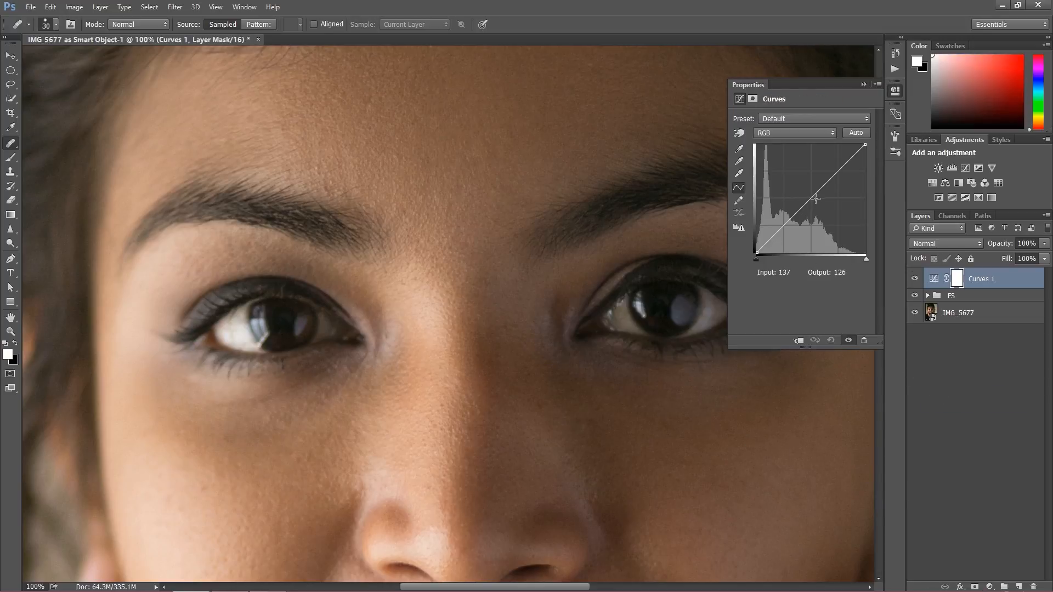
drag(815, 196, 815, 185)
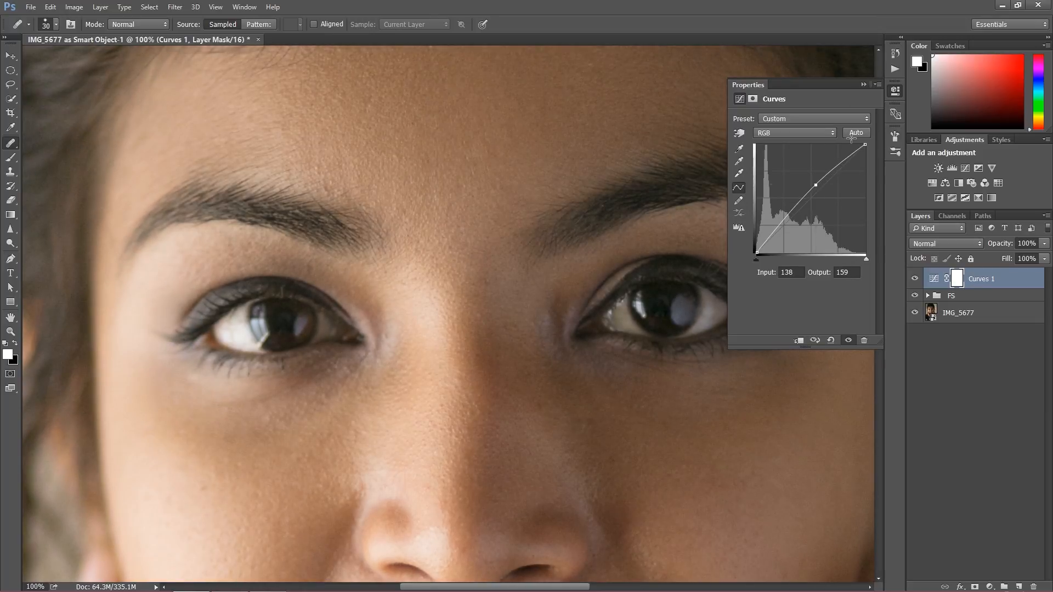
click(862, 85)
Rename the new Curves layer as Eye Brightness
double_click(982, 278)
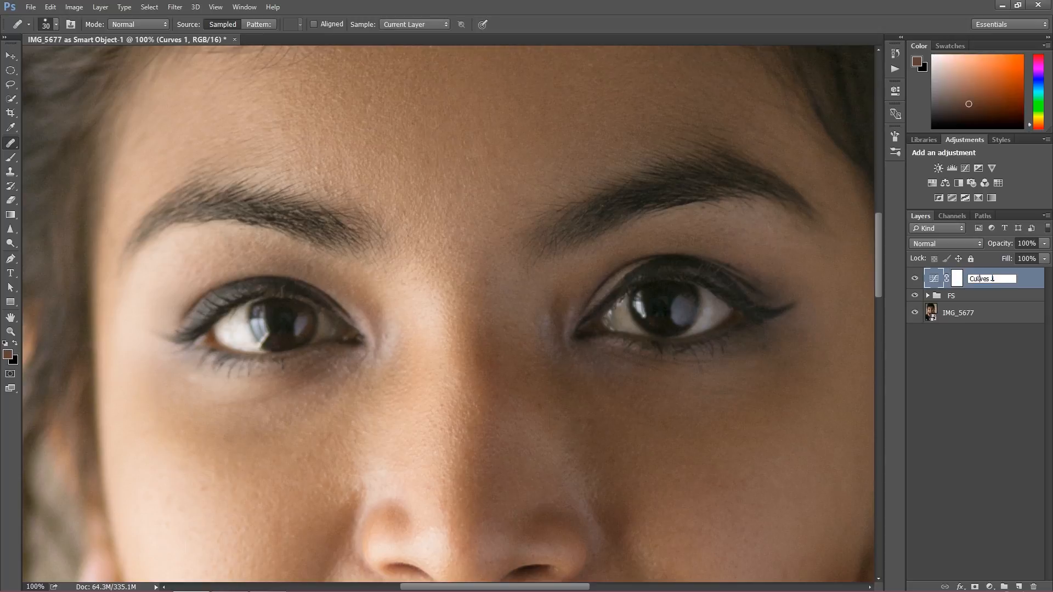
text(Eye Brighntness)
key(Return)
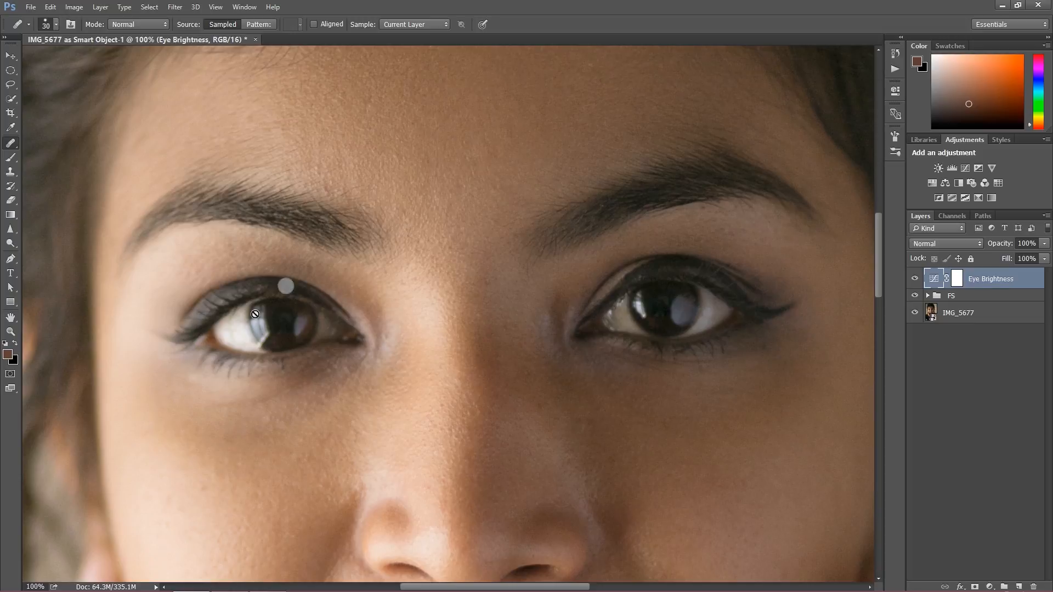
Choose the Brush tool and invert the Eye Brightness layer mask to black
click(12, 158)
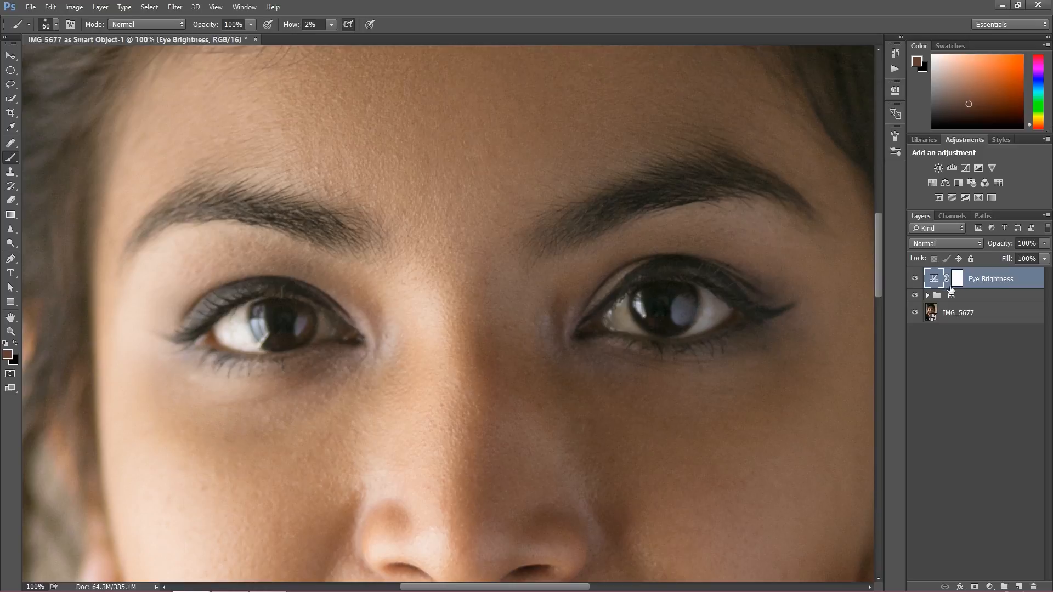
click(957, 279)
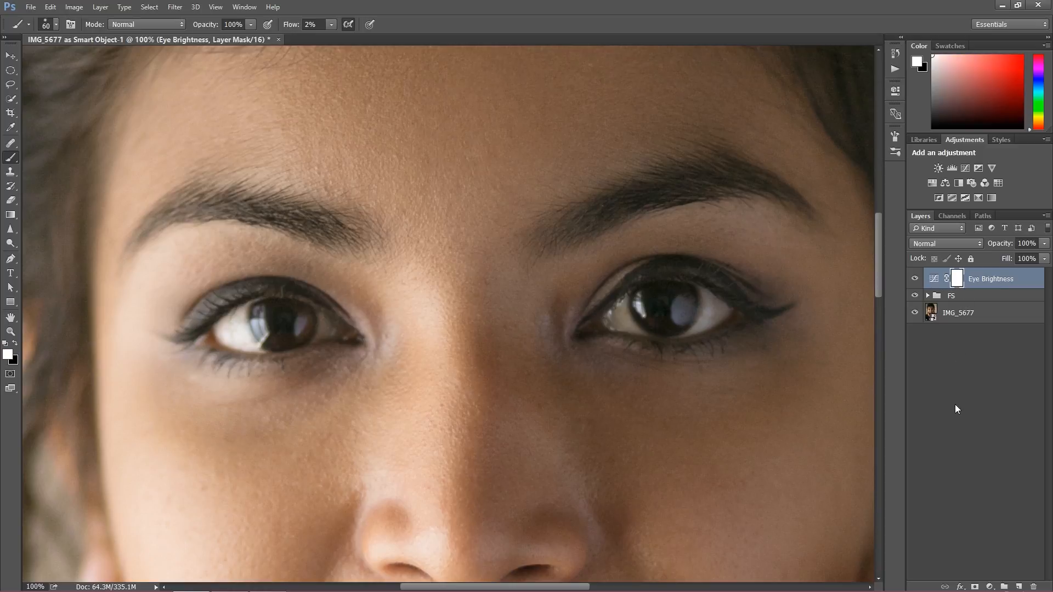
key(ctrl+i)
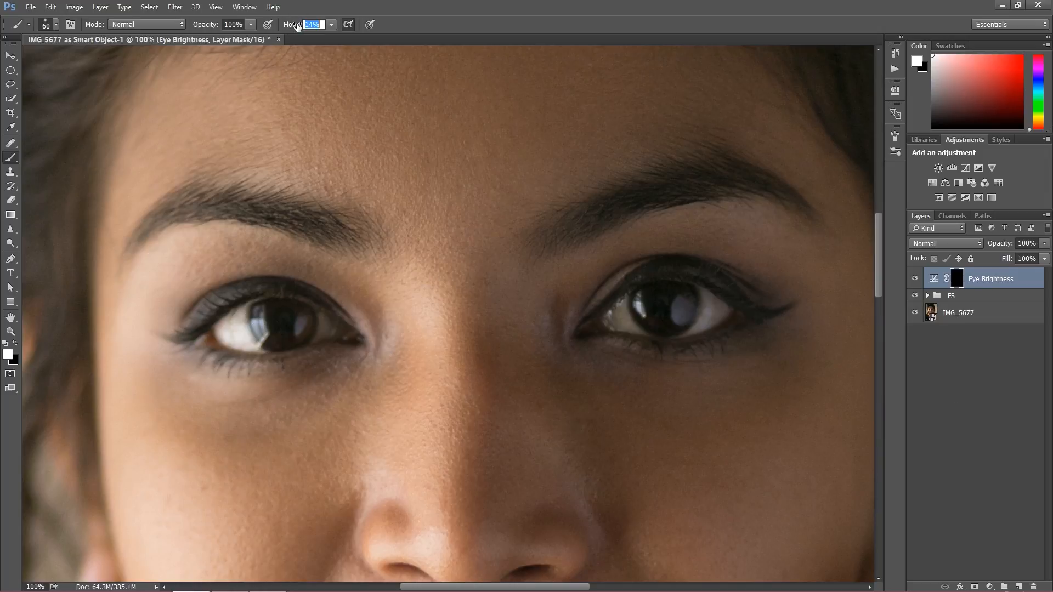
Paint white at 10% flow on the Eye Brightness mask over both eyes, comparing with the layer hidden and shown
drag(241, 340, 251, 352)
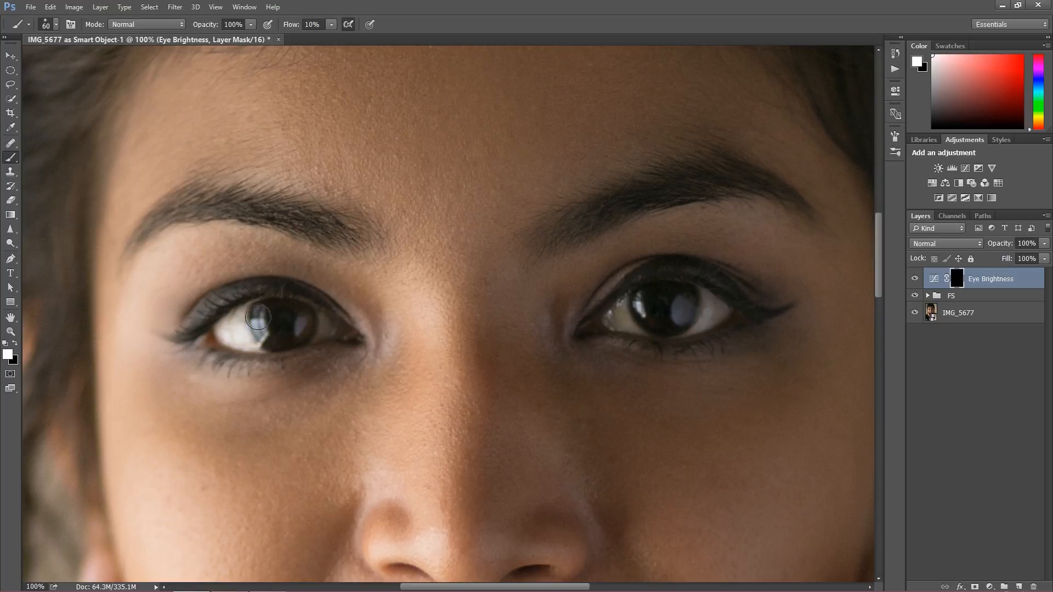
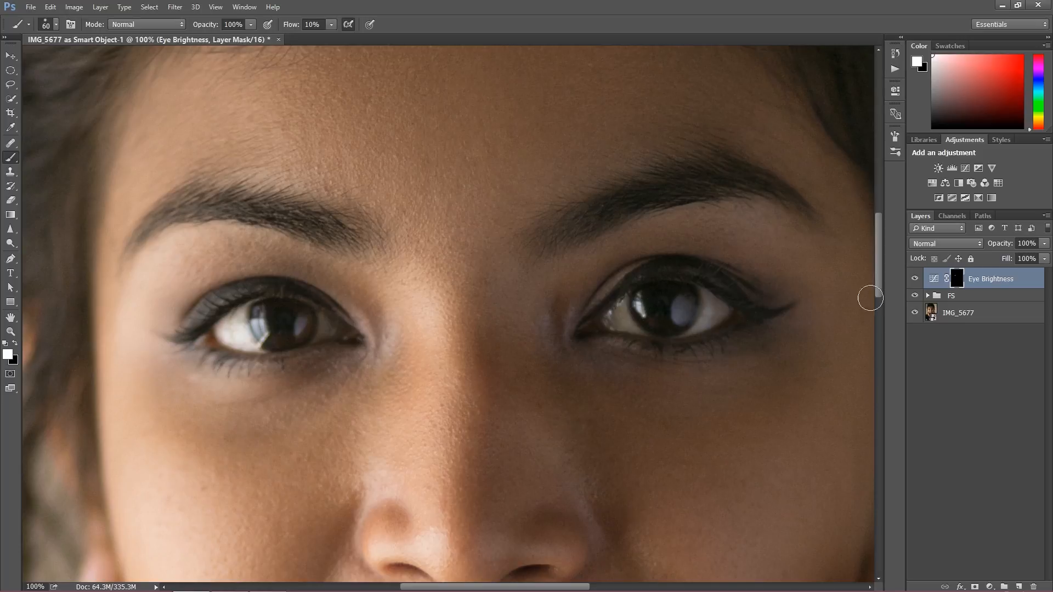
click(916, 279)
click(916, 278)
mouse_move(253, 340)
mouse_down()
mouse_move(222, 332)
mouse_move(251, 334)
mouse_move(242, 319)
mouse_move(225, 321)
mouse_move(264, 350)
mouse_move(250, 328)
mouse_up()
drag(625, 311, 625, 315)
mouse_move(708, 333)
mouse_down()
mouse_move(714, 310)
mouse_move(729, 305)
mouse_move(699, 322)
mouse_up()
mouse_move(624, 310)
mouse_down()
mouse_move(638, 341)
mouse_move(641, 323)
mouse_up()
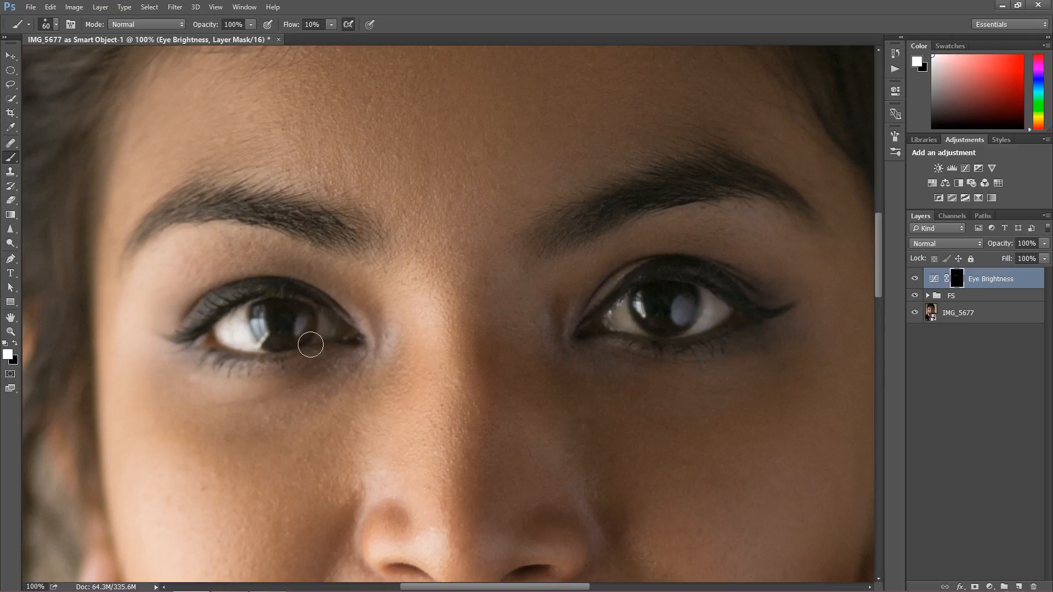
click(917, 279)
click(919, 279)
Add another Curves adjustment layer above Eye Brightness and brighten its midtones from input 139 to output 151
scroll(592, 384, down, 8)
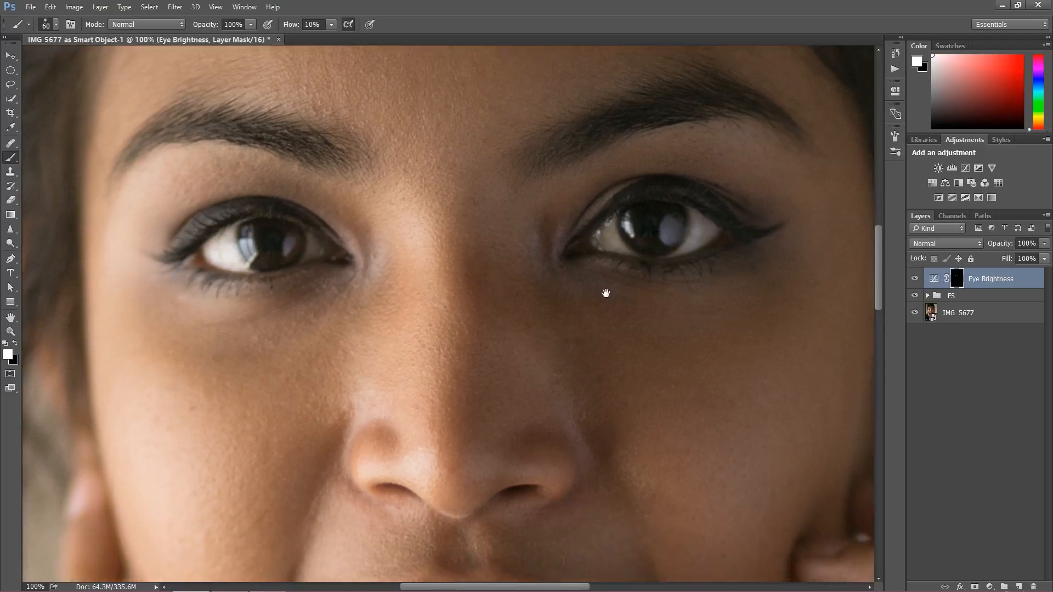
scroll(508, 400, down, 5)
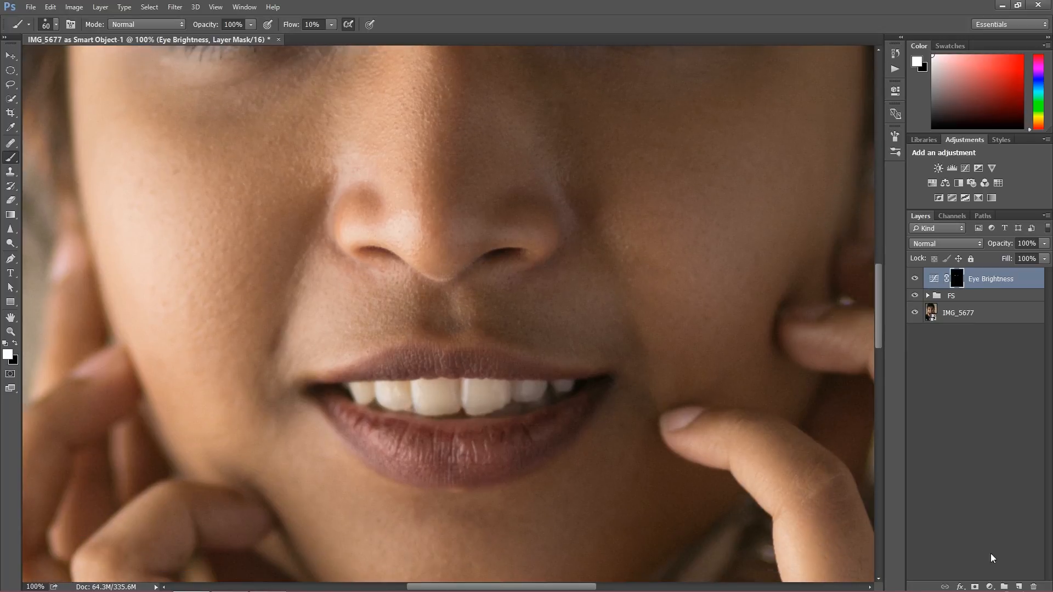
click(1018, 586)
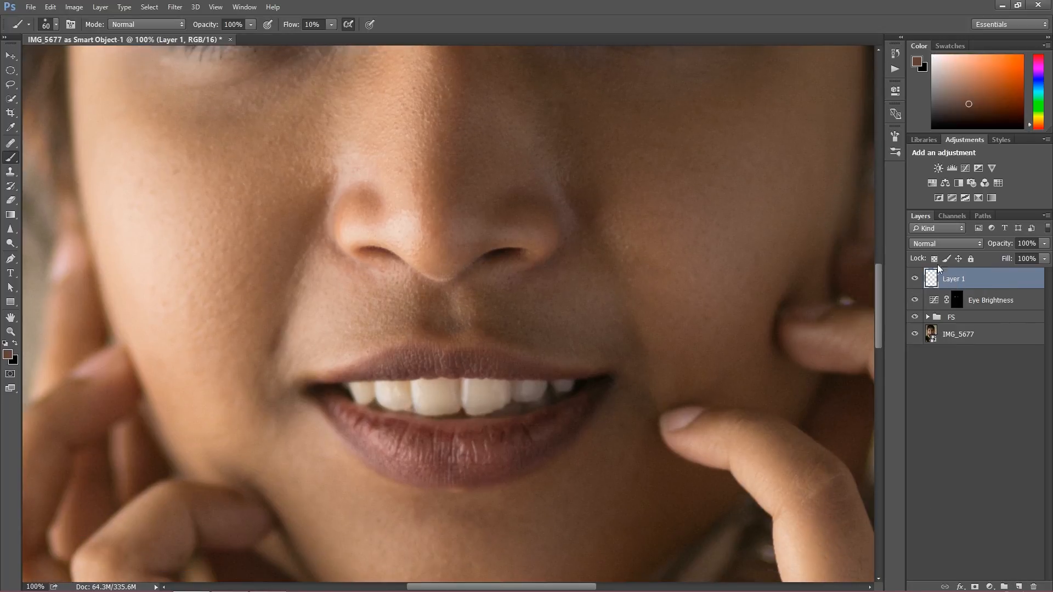
key(ctrl+z)
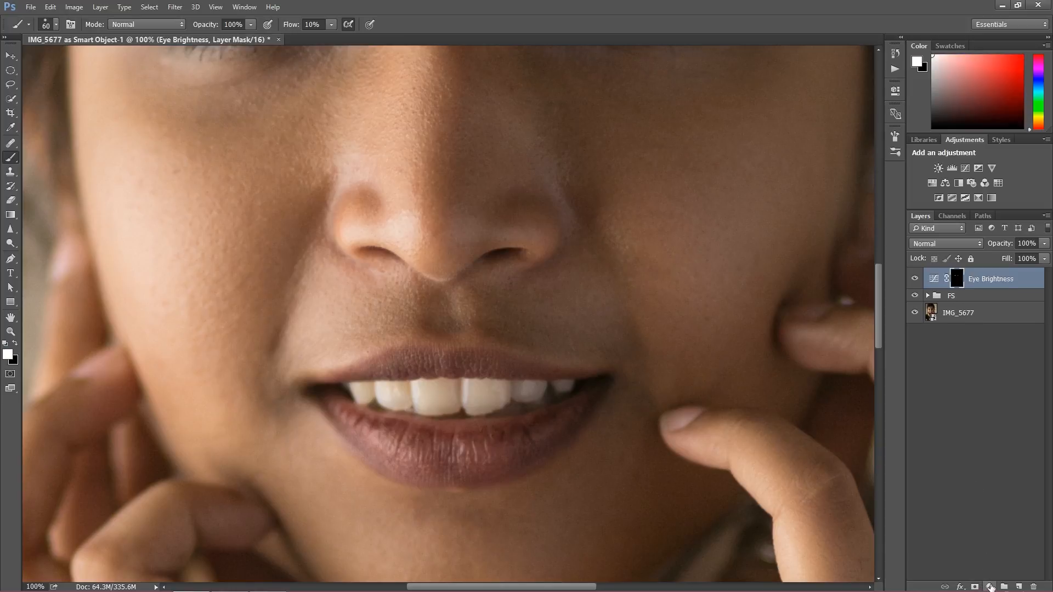
click(991, 587)
click(971, 398)
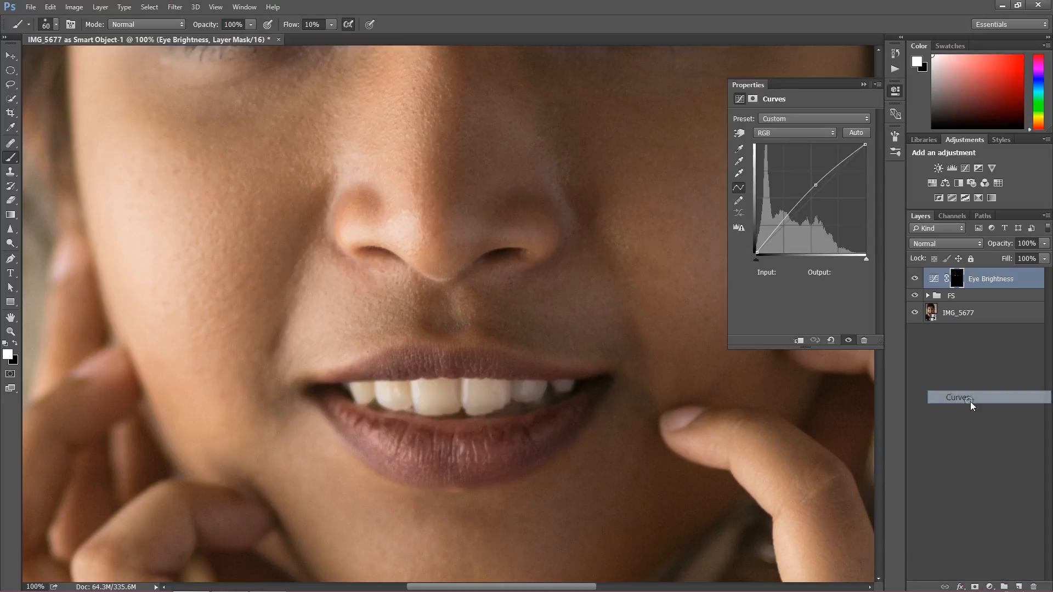
drag(816, 194, 816, 189)
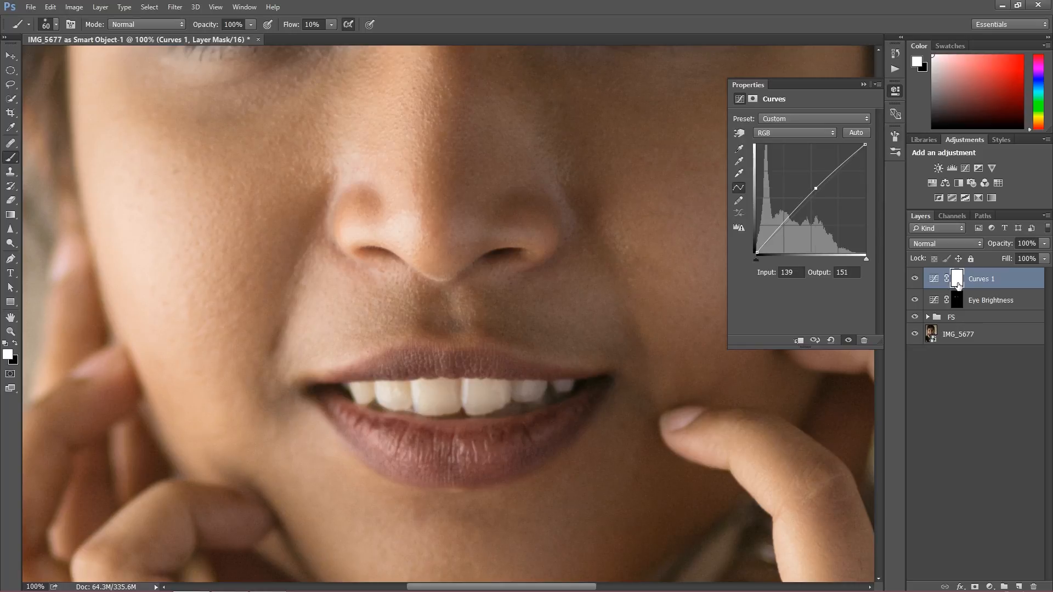
Invert the new Curves layer's mask to black and rename the layer as Teeth
key(ctrl+i)
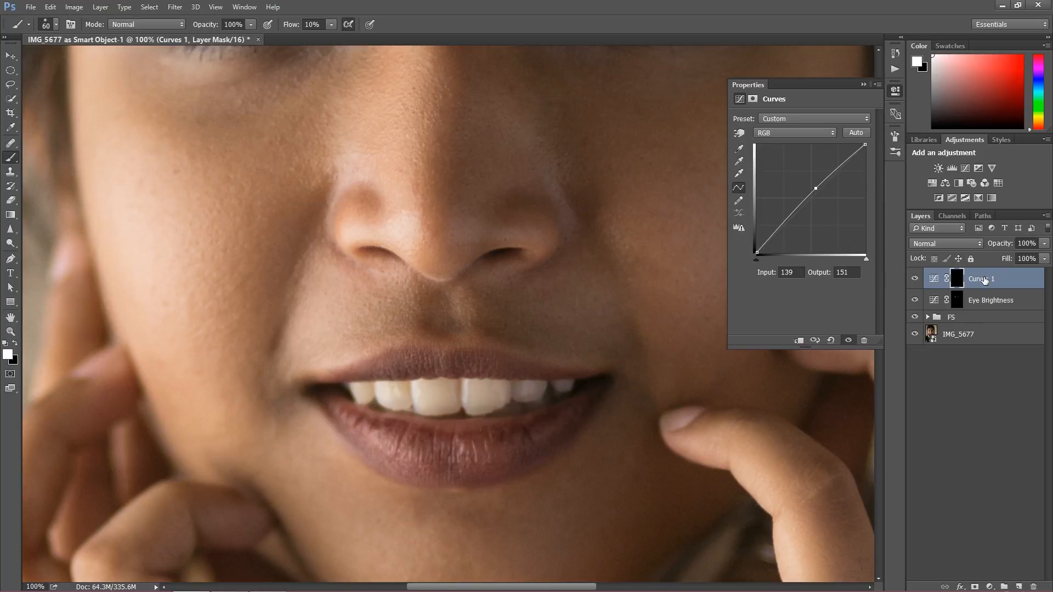
double_click(982, 279)
text(Teeth)
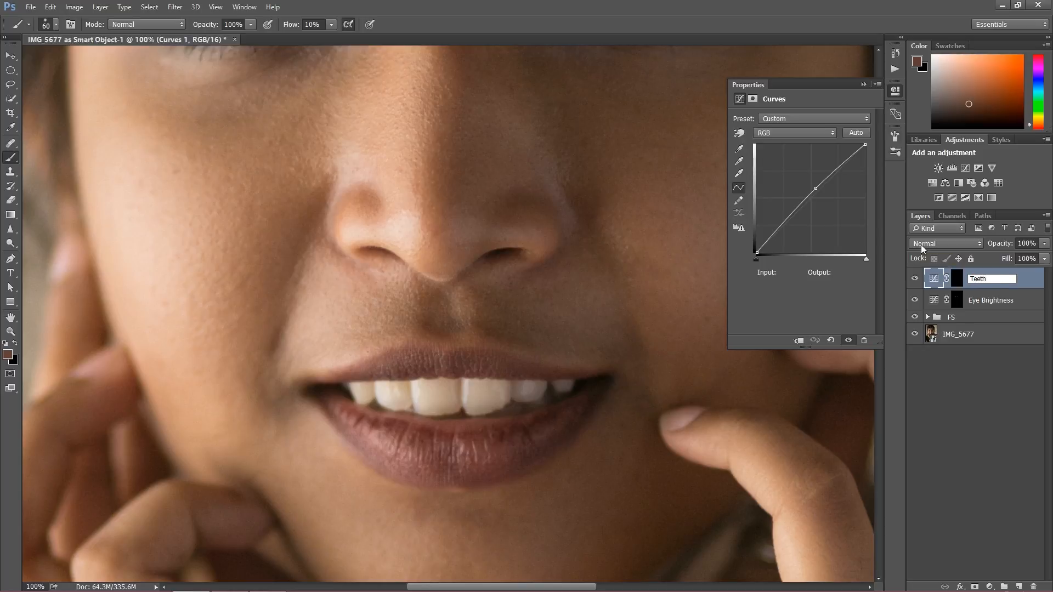
key(Return)
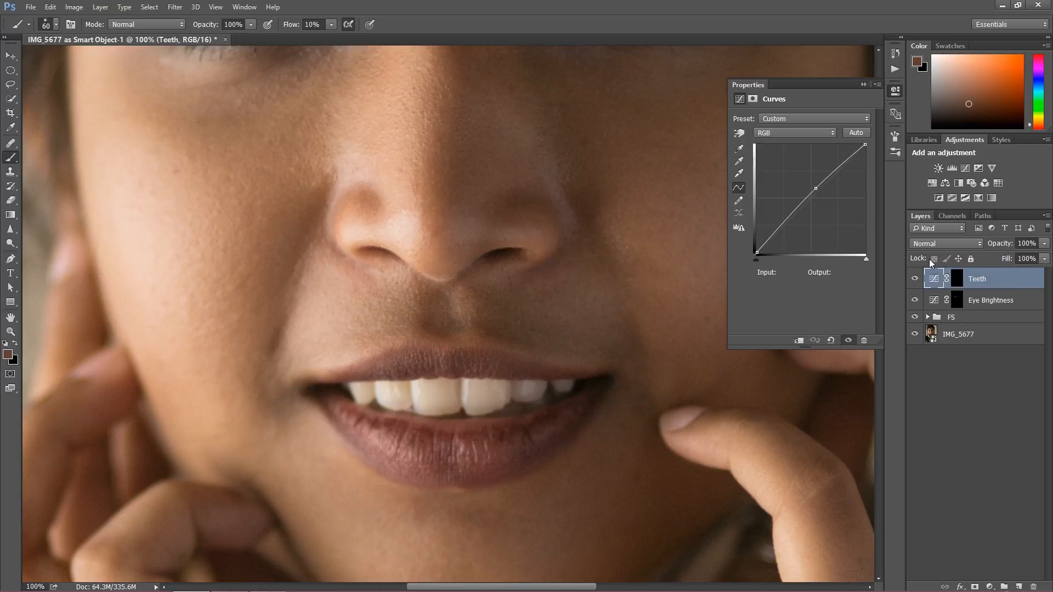
Paint white at 10% flow on the Teeth layer mask across the teeth to brighten them
click(957, 278)
key(d)
drag(441, 407, 496, 390)
mouse_move(399, 392)
mouse_down()
mouse_move(362, 393)
mouse_move(442, 407)
mouse_move(565, 389)
mouse_move(467, 398)
mouse_move(345, 389)
mouse_move(479, 407)
mouse_move(529, 390)
mouse_move(369, 392)
mouse_move(476, 404)
mouse_move(579, 397)
mouse_up()
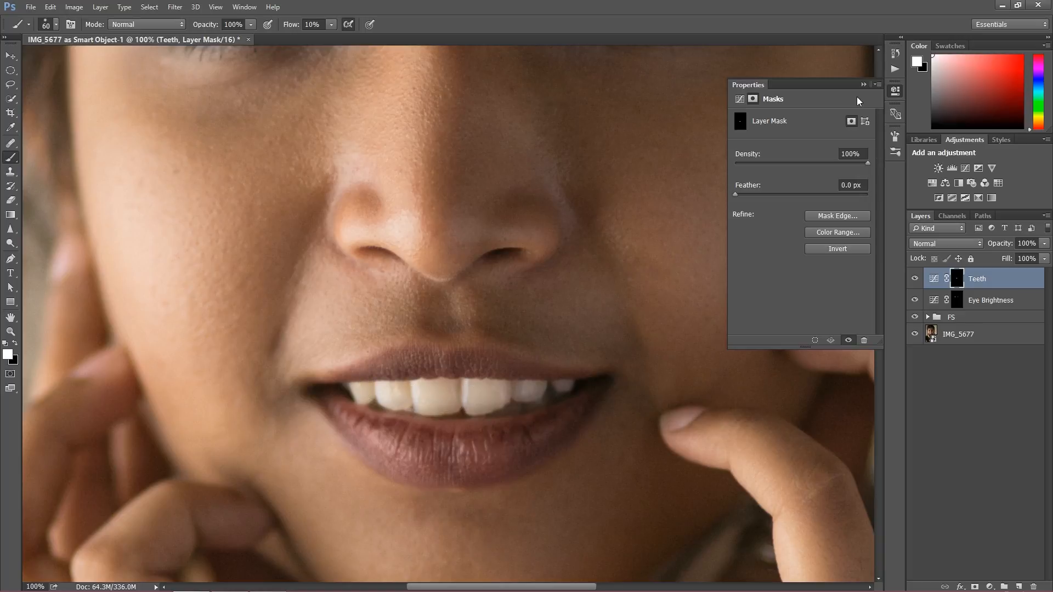
click(863, 85)
Group the Teeth and Eye Brightness layers and name the group Details
key(ctrl+0)
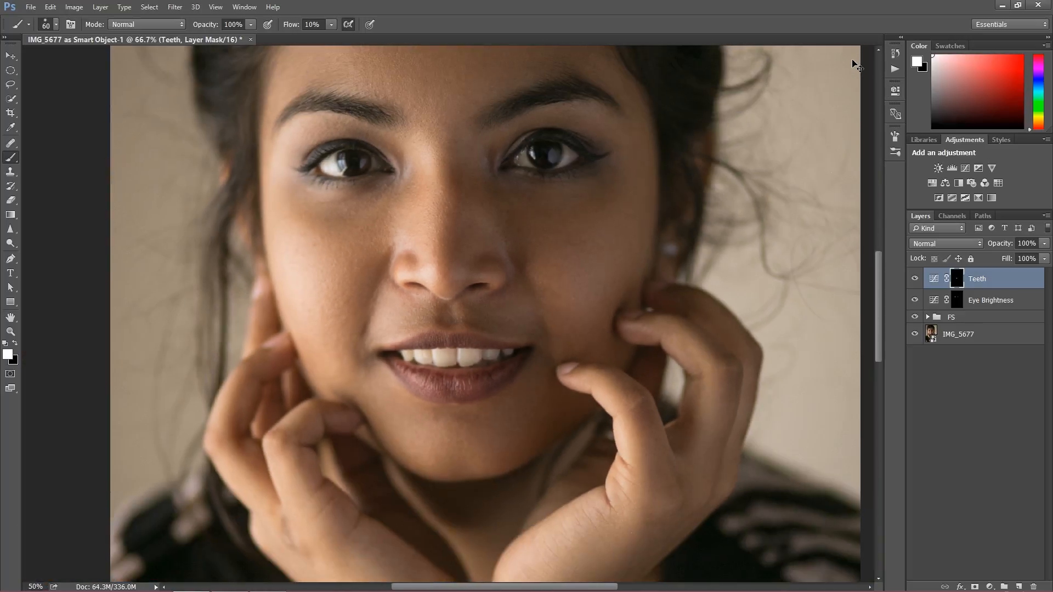
key(ctrl+minus)
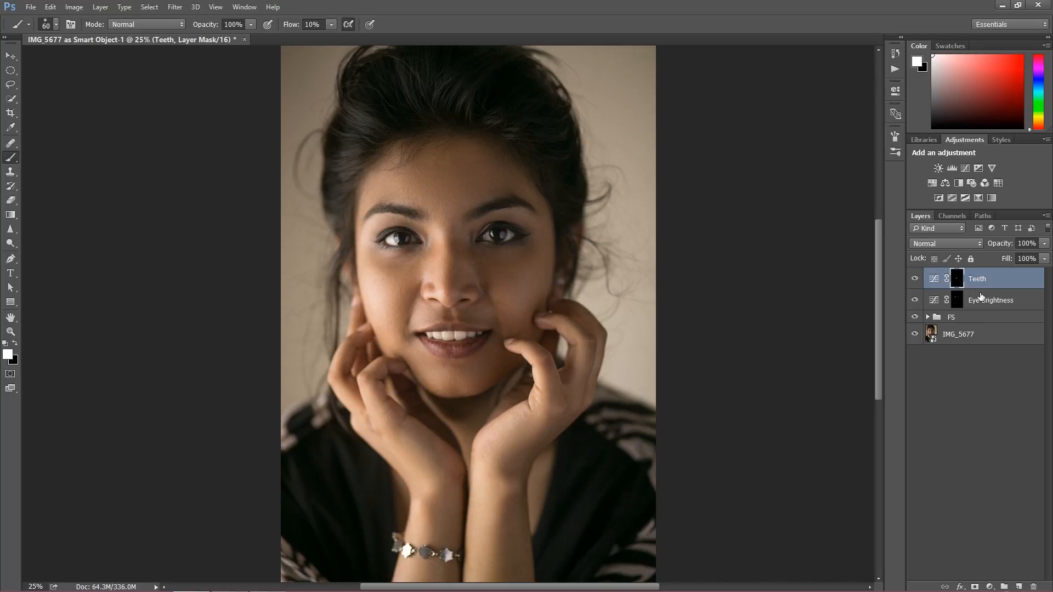
ctrl+click(983, 302)
key(ctrl+g)
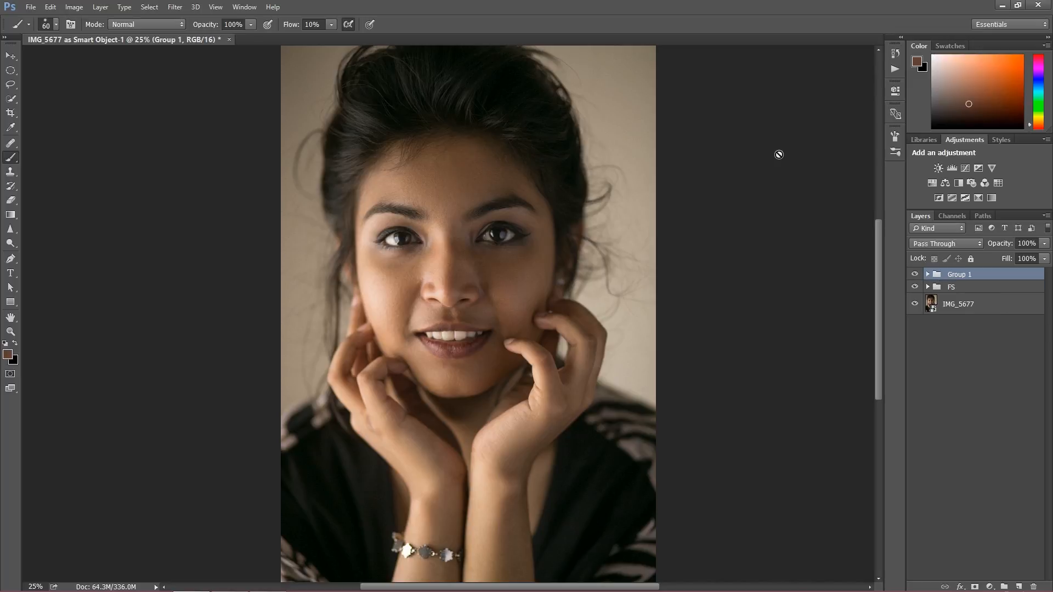
double_click(955, 274)
text(Details)
key(Return)
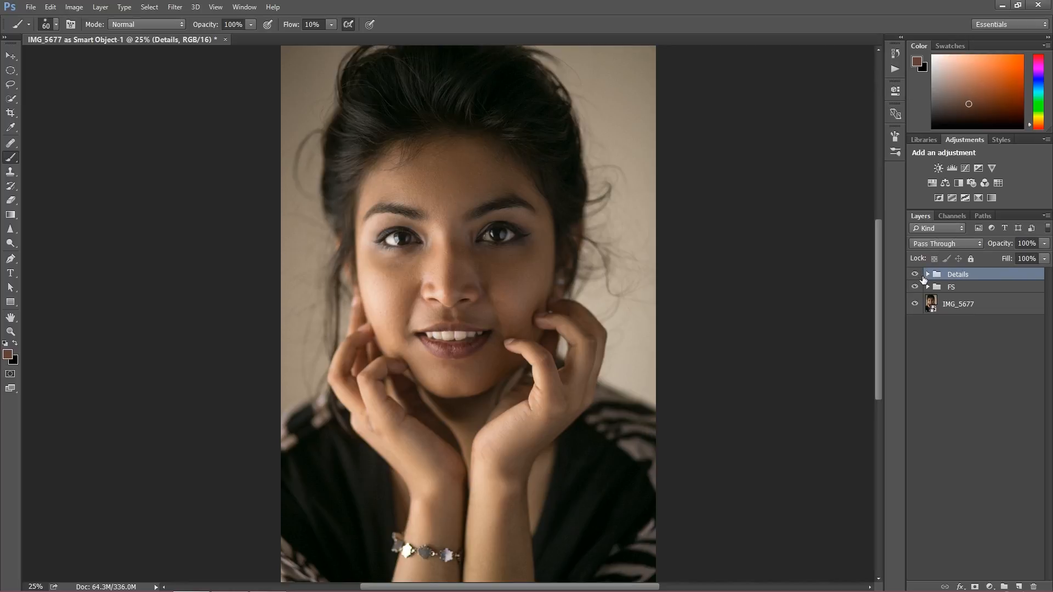
Compare the portrait with the Details group hidden and shown, and examine the brightened eyes and teeth up close
click(915, 274)
click(915, 274)
click(915, 275)
click(915, 274)
click(927, 274)
click(971, 313)
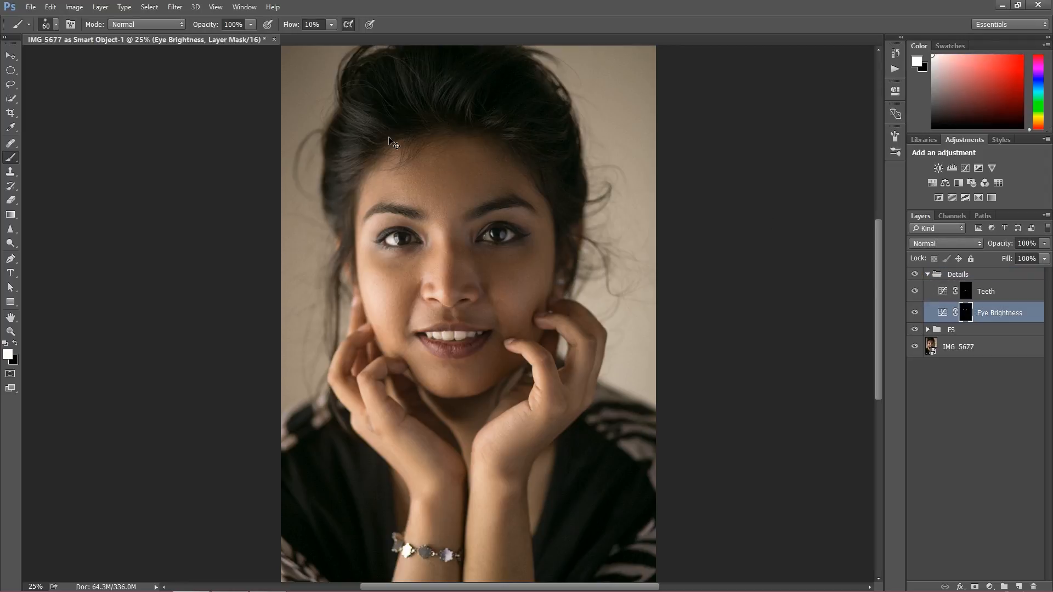
key(ctrl+plus)
key(ctrl+plus)
drag(363, 243, 413, 336)
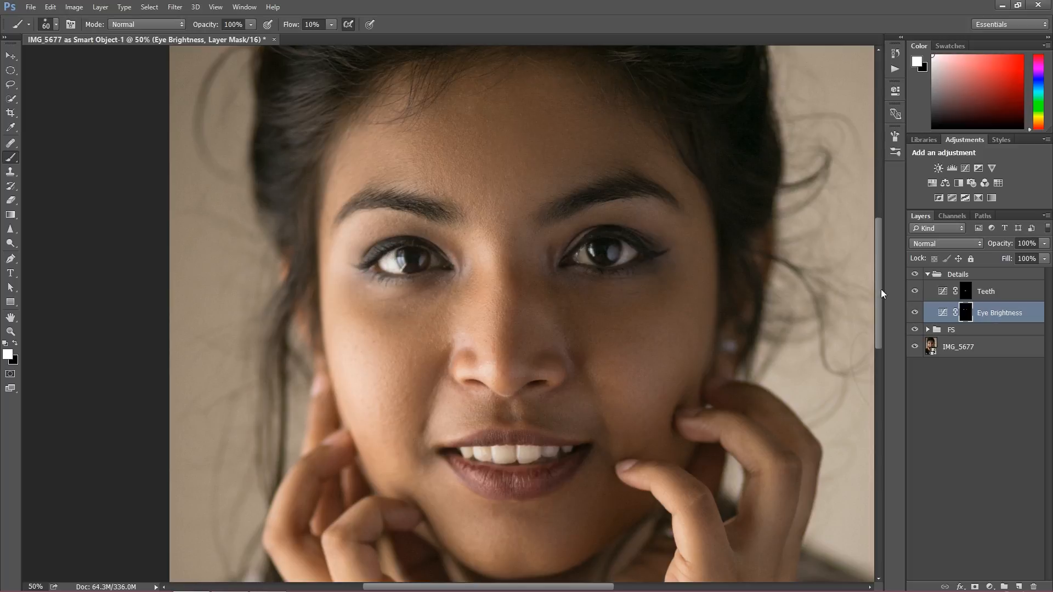
click(928, 274)
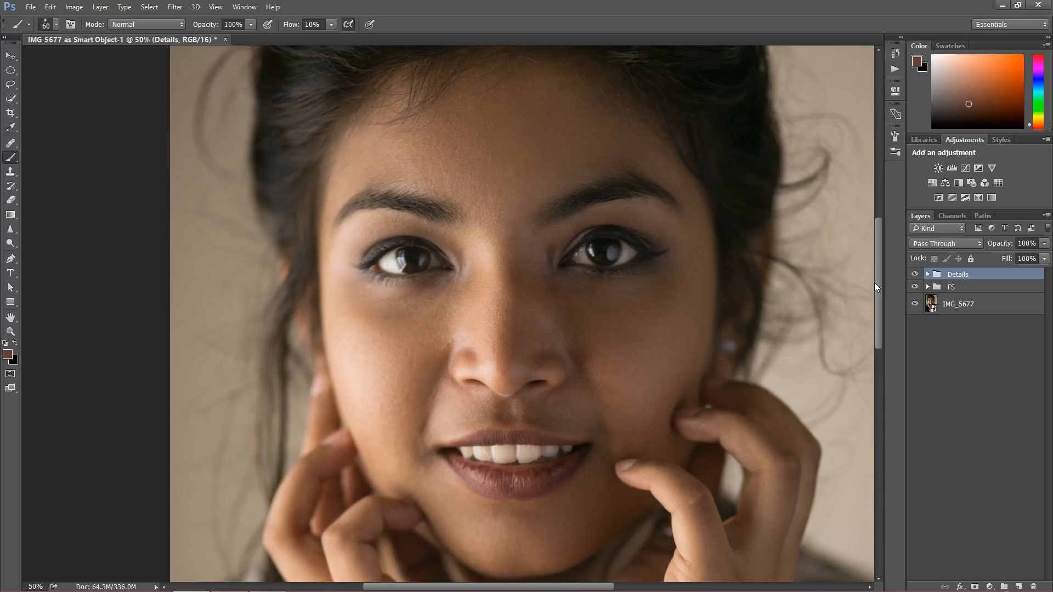
key(ctrl+minus)
key(ctrl+minus)
key(ctrl+minus)
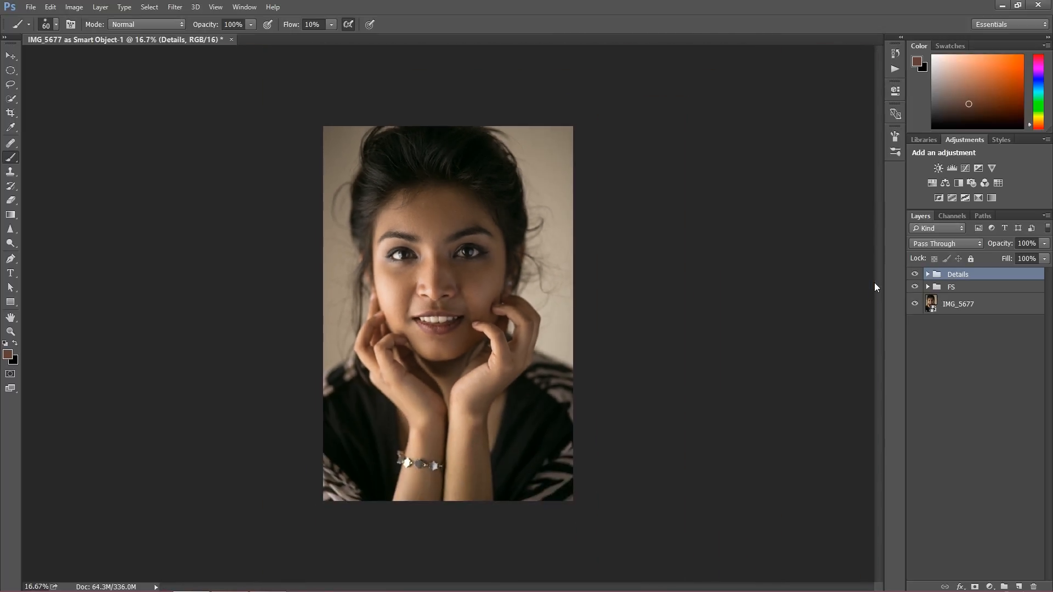
Add a Curves adjustment layer above the Details group and brighten the midtones from input 145 to output 176
key(ctrl+plus)
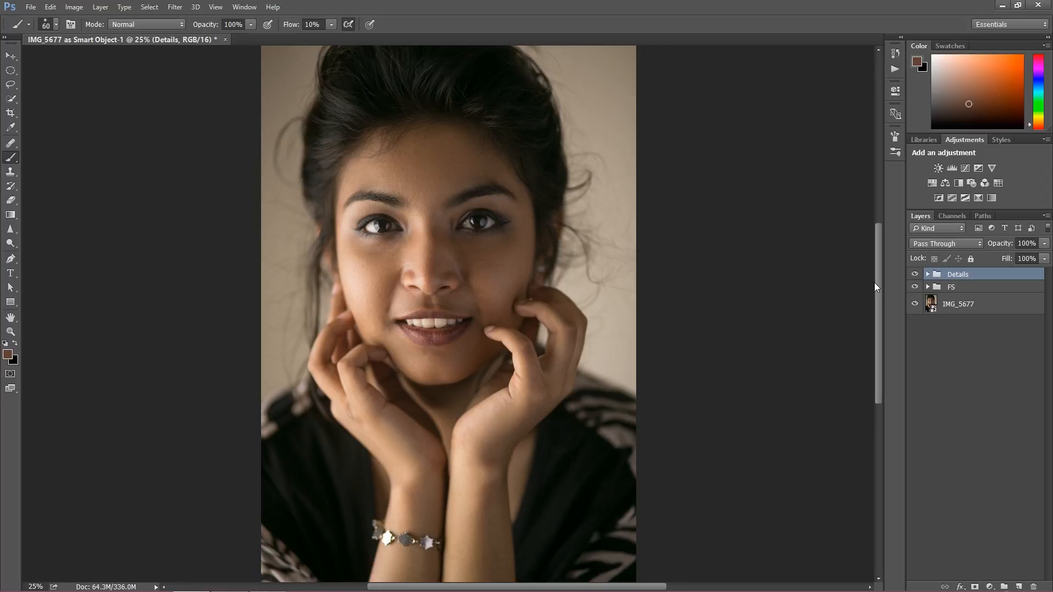
click(990, 586)
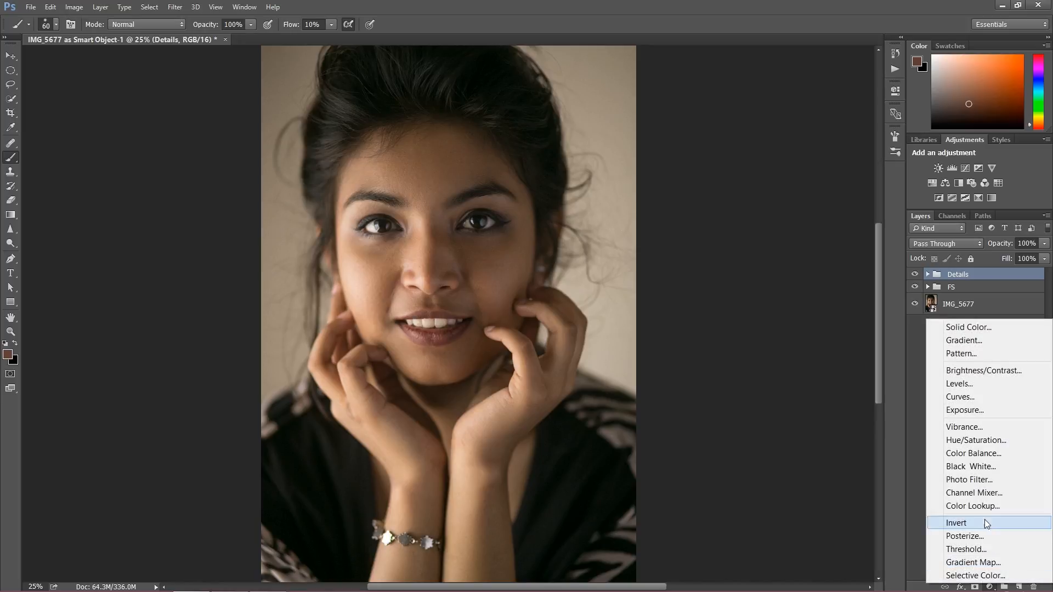
click(976, 397)
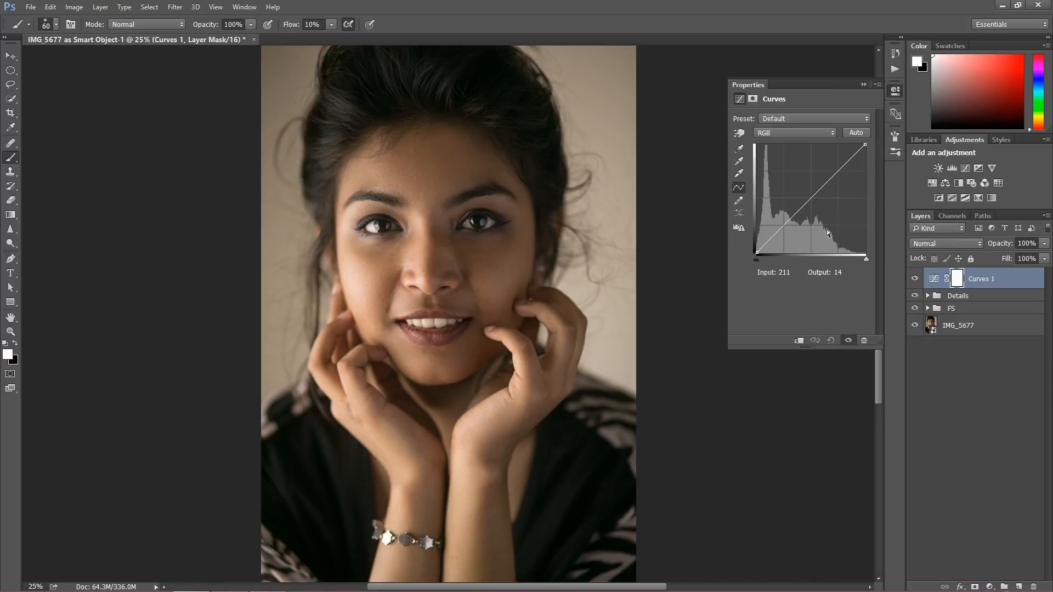
drag(817, 193, 818, 178)
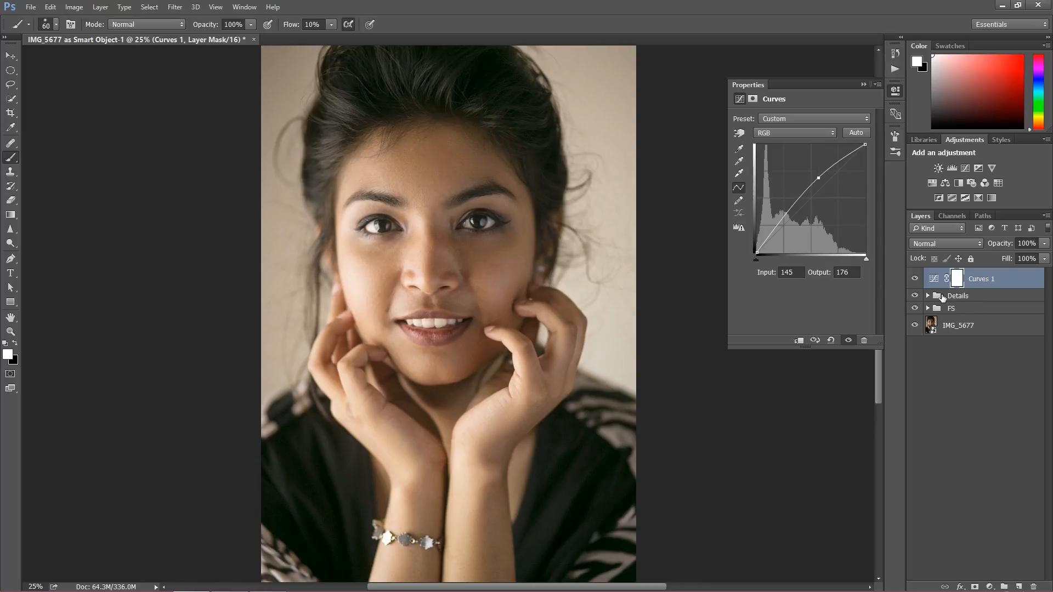
Duplicate the Curves 1 layer, move the copy beneath the original, and darken its midtones from input 168 to output 141
key(ctrl+j)
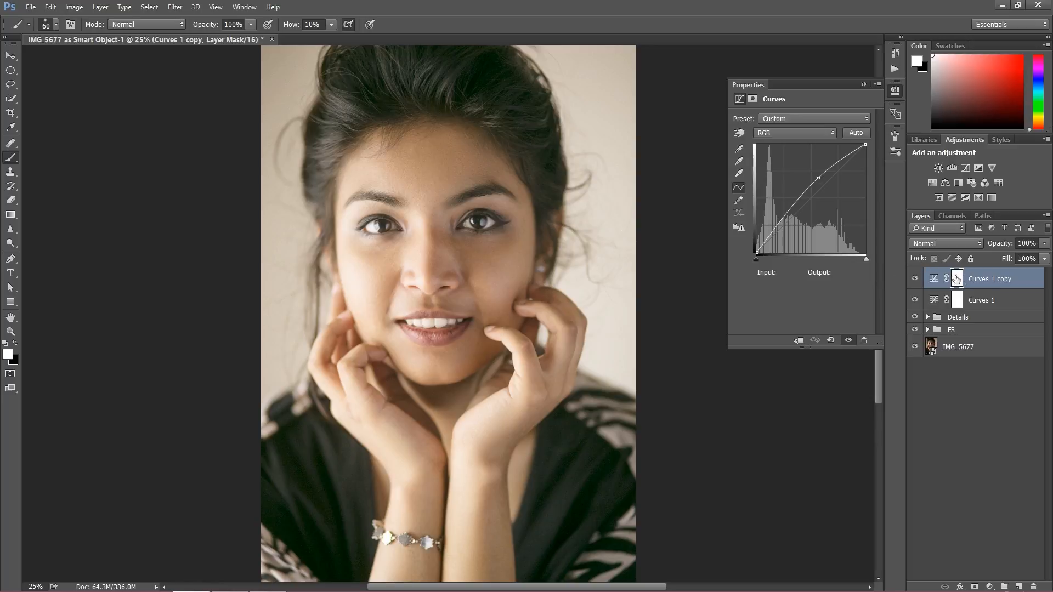
drag(982, 280, 986, 312)
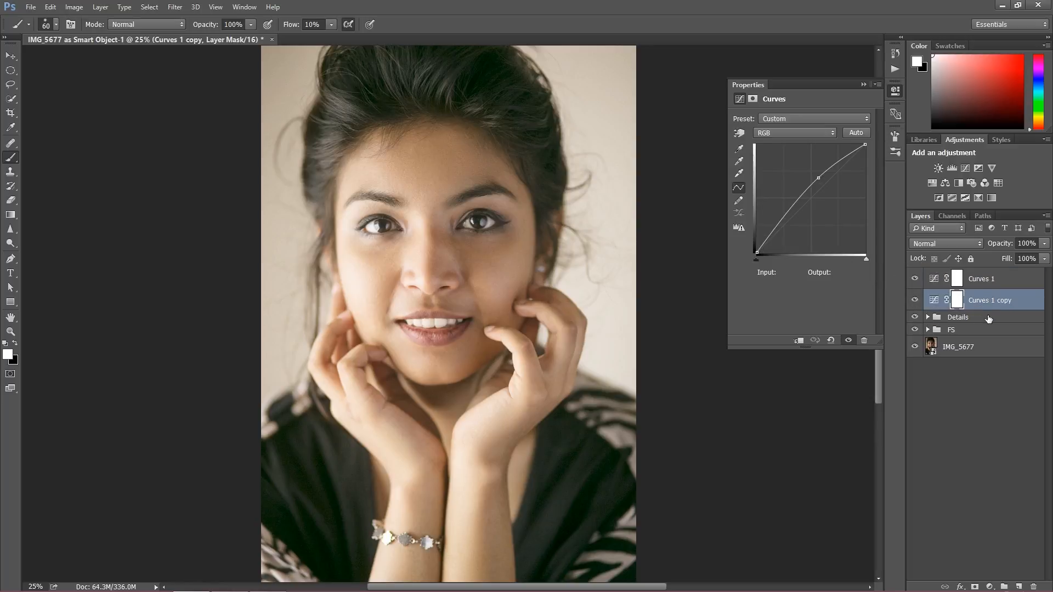
drag(817, 176, 828, 193)
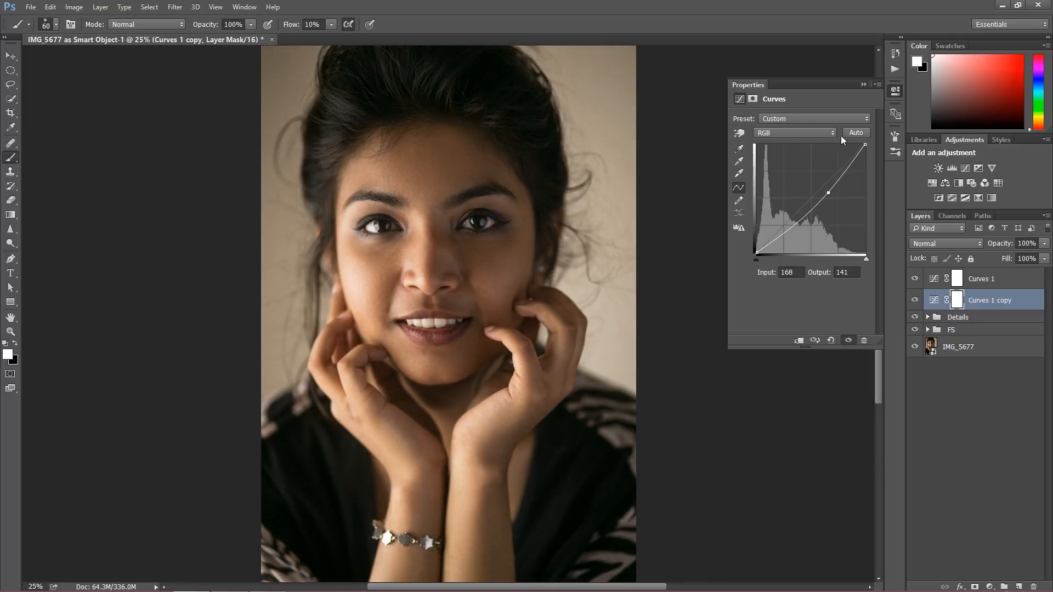
click(863, 85)
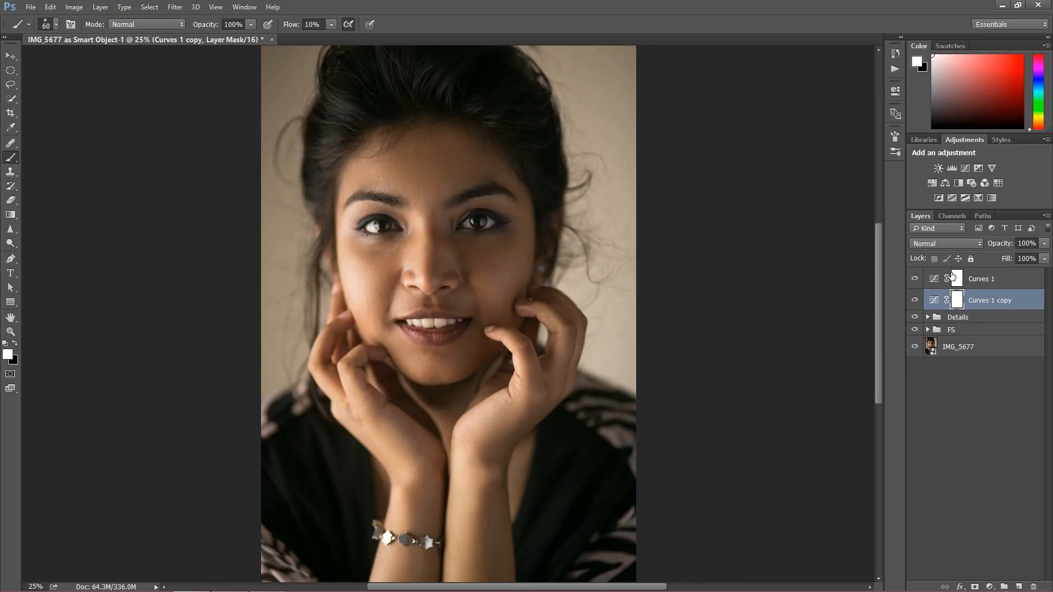
Rename the darkening Curves layer as Burn and the brightening Curves layer as Dodge
double_click(999, 300)
drag(1014, 300, 916, 261)
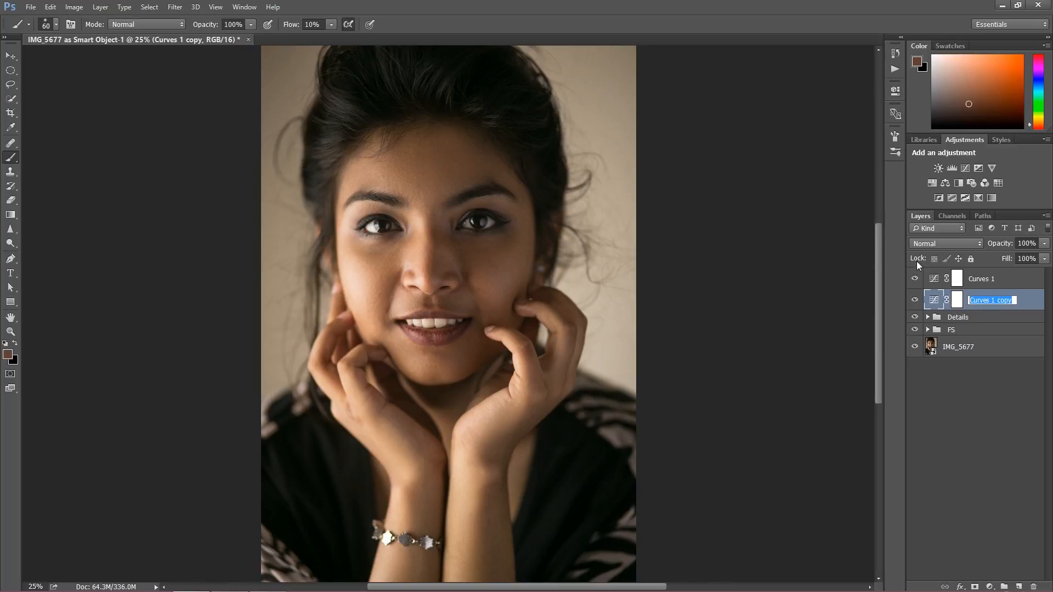
text(Burn)
key(Return)
double_click(982, 279)
drag(994, 279, 925, 264)
text(Dodge)
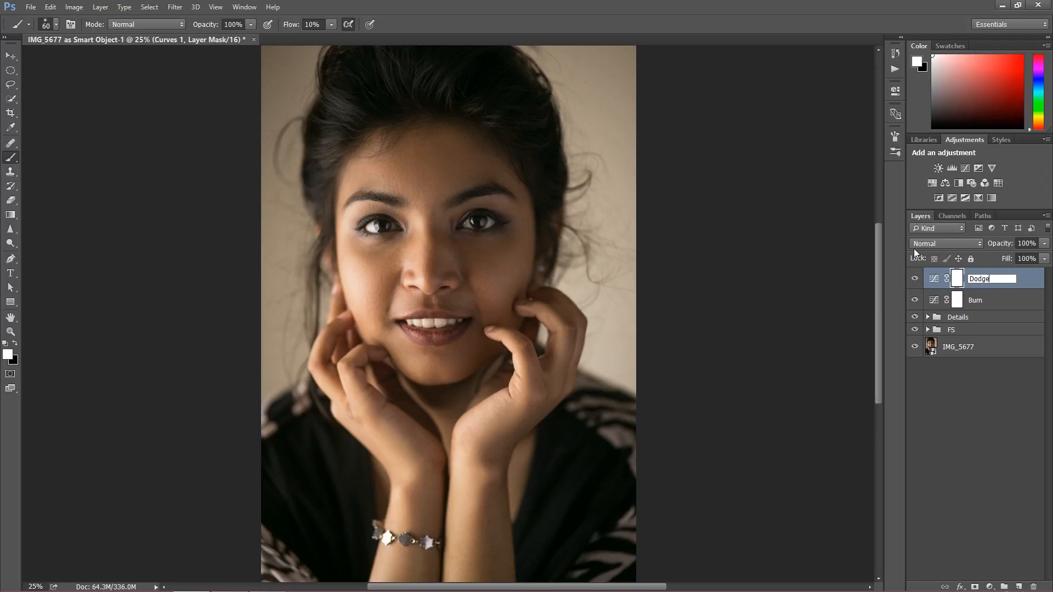
key(Return)
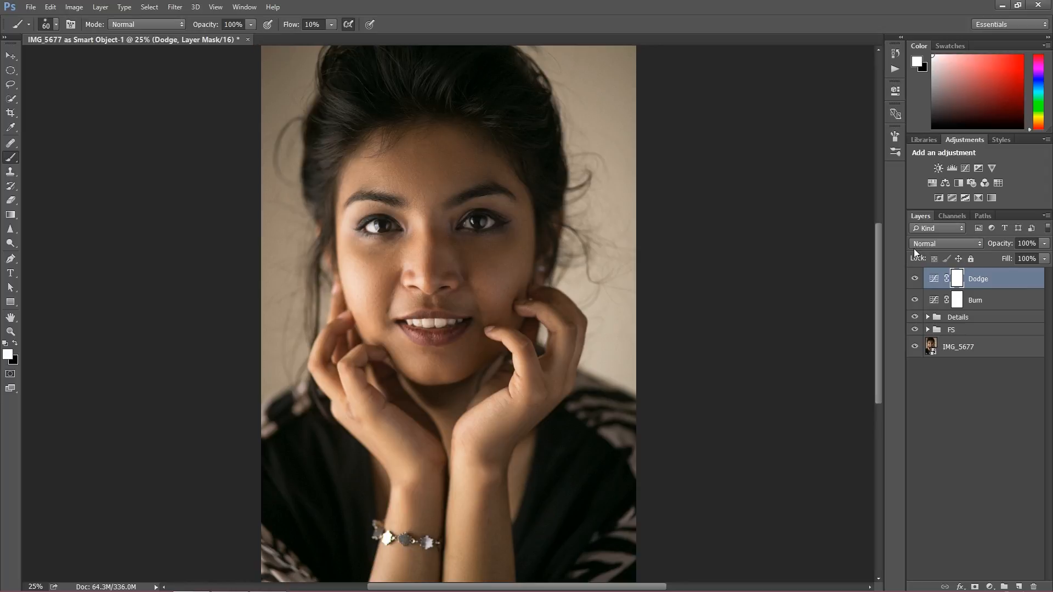
Invert the layer masks of the Dodge and Burn layers to black
key(ctrl+i)
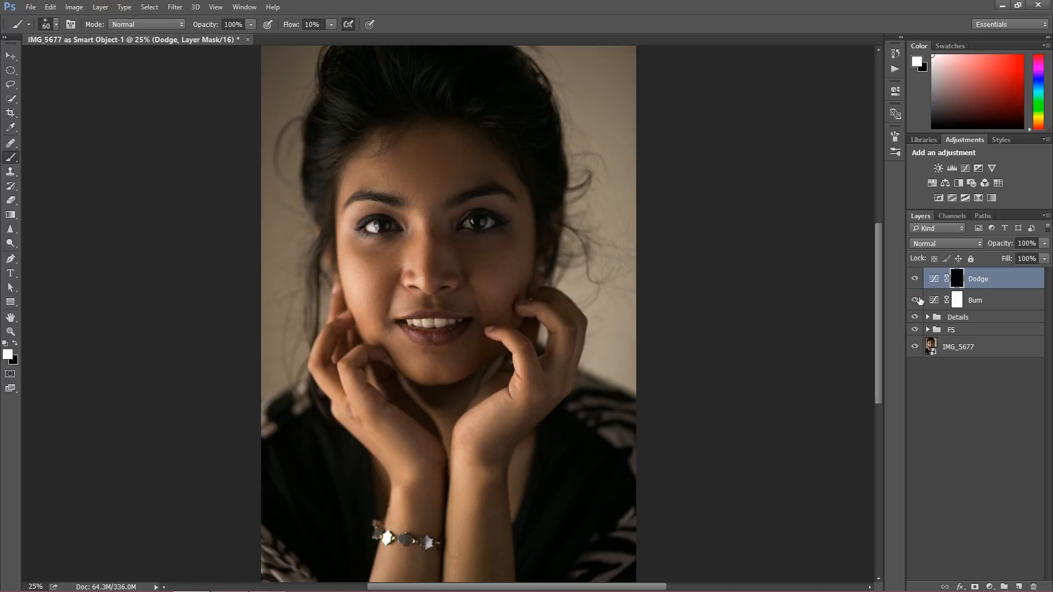
click(958, 299)
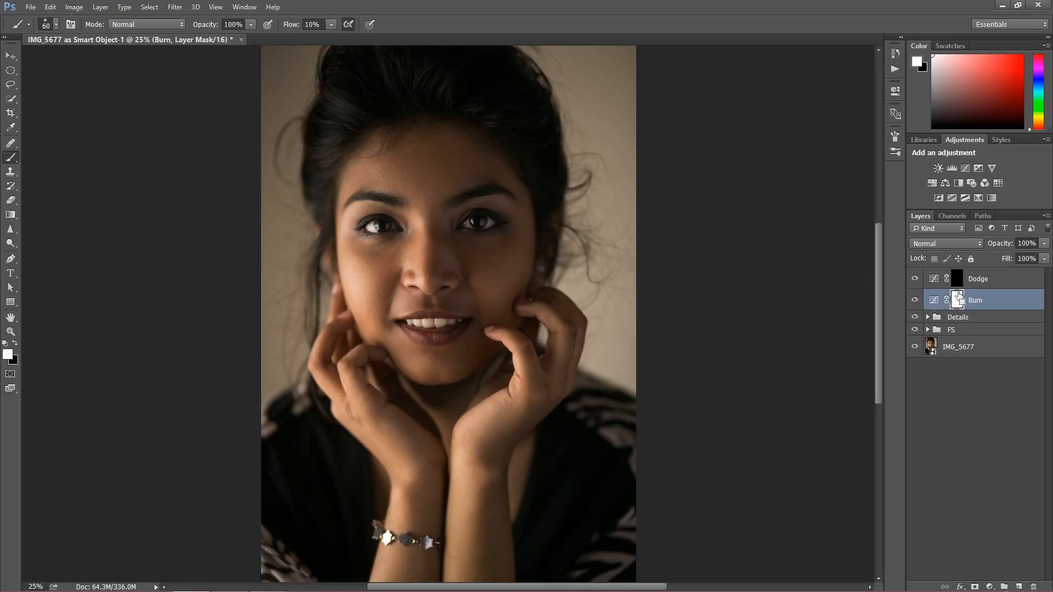
key(ctrl+i)
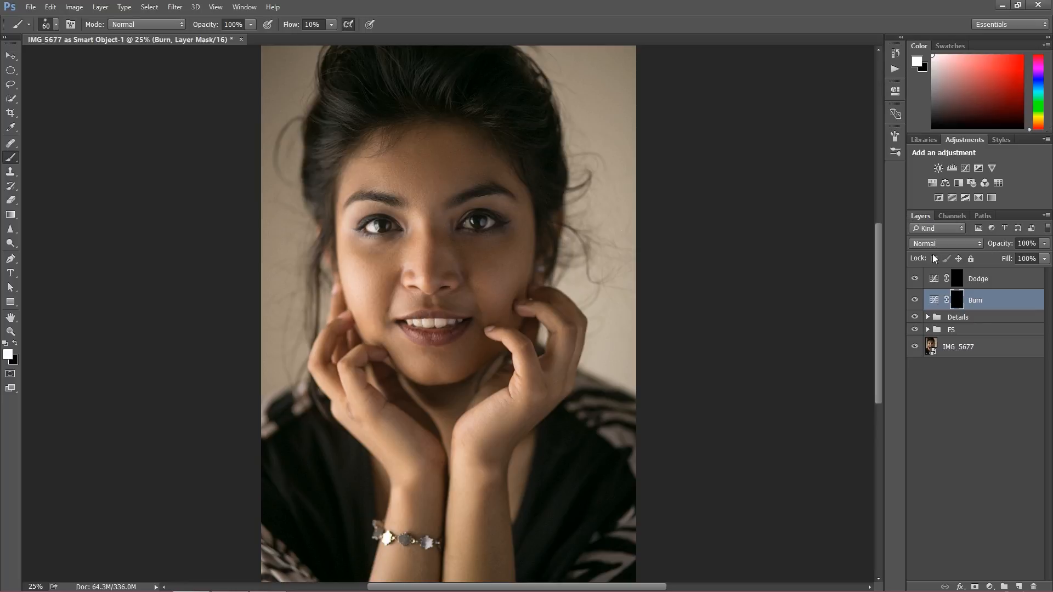
Group the Dodge and Burn layers and name the group D&B
shift+click(964, 280)
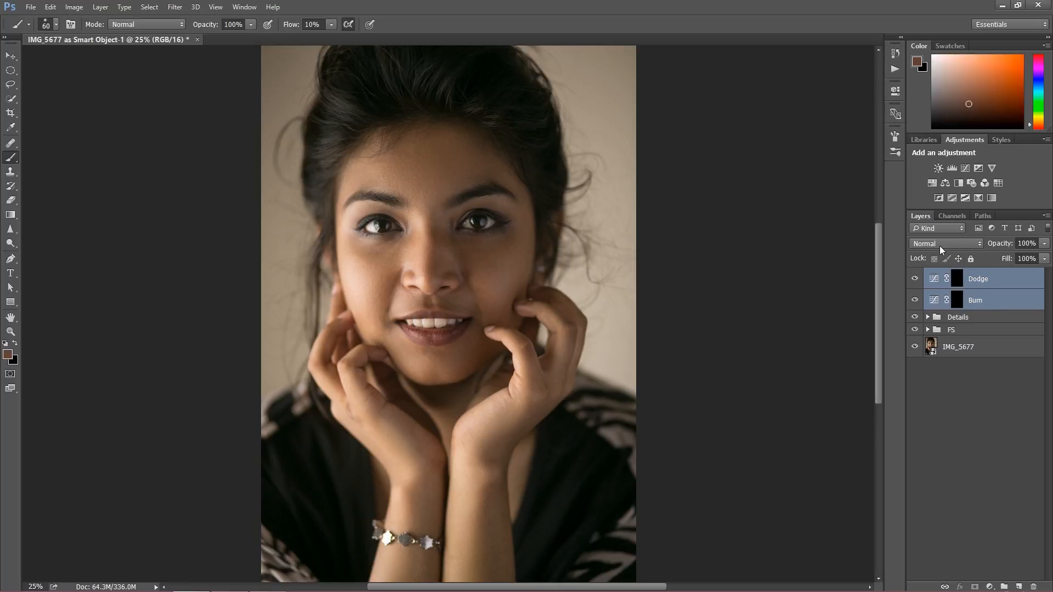
key(ctrl+g)
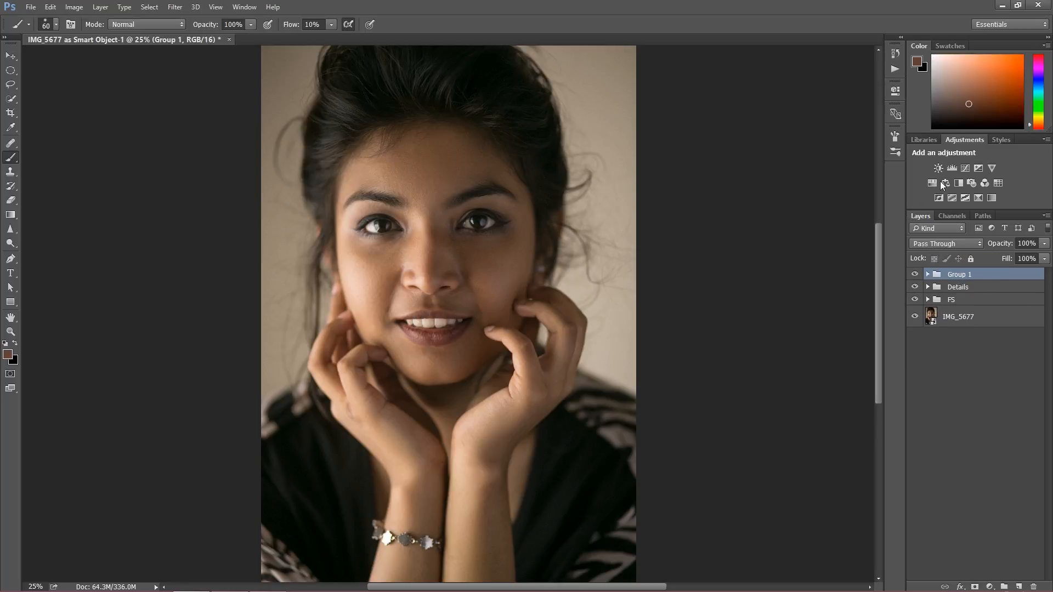
double_click(963, 275)
text(D&B)
key(Return)
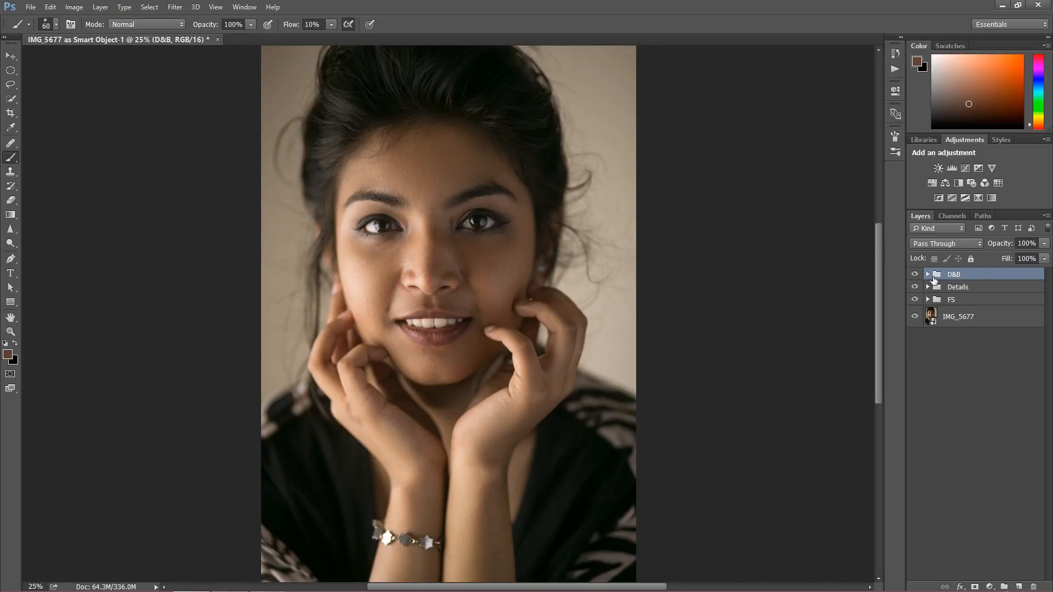
Add a new empty layer above Dodge inside the D&B group and name it BW
click(927, 274)
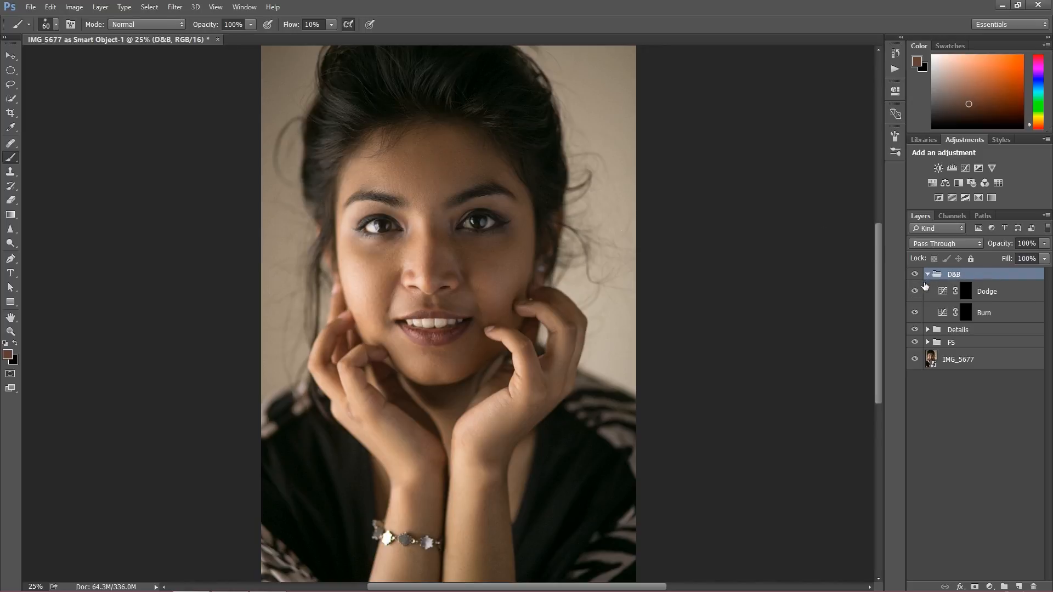
click(993, 292)
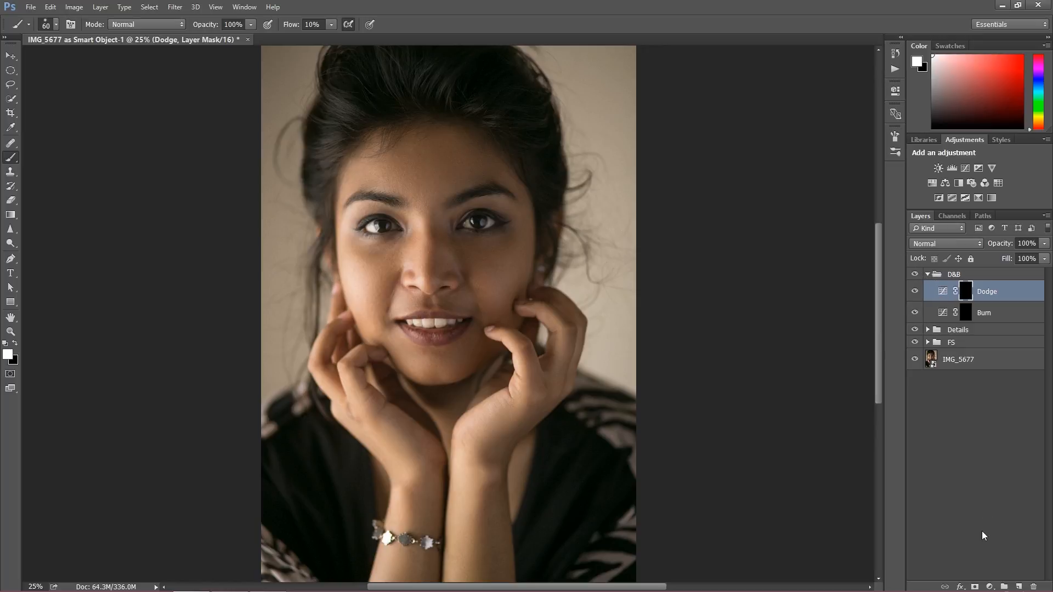
click(1019, 586)
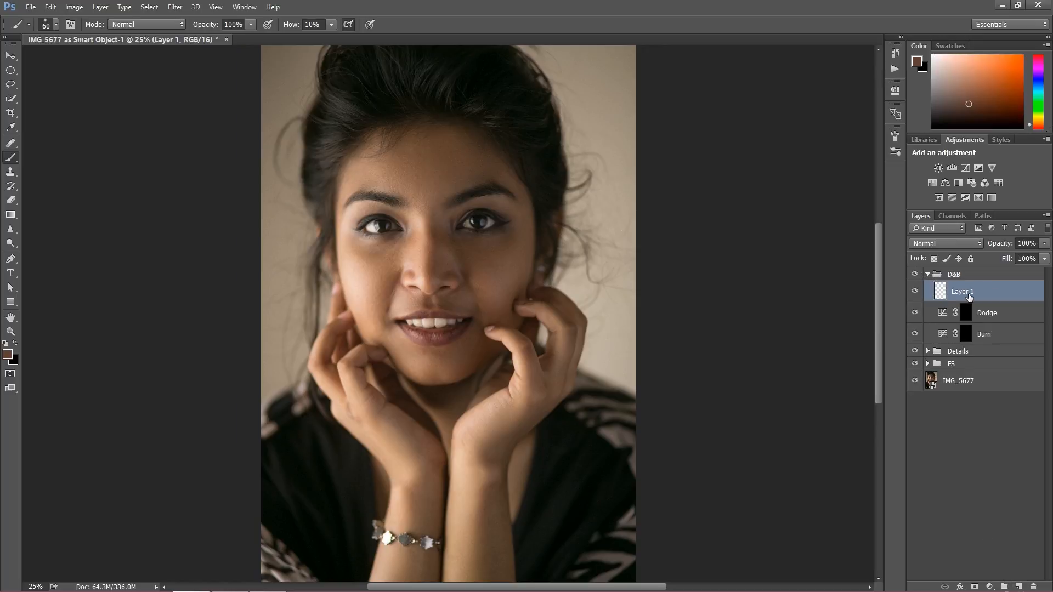
double_click(965, 292)
text(BW)
key(Return)
Fill the BW layer with 50% gray and set its blending mode to Color
click(50, 6)
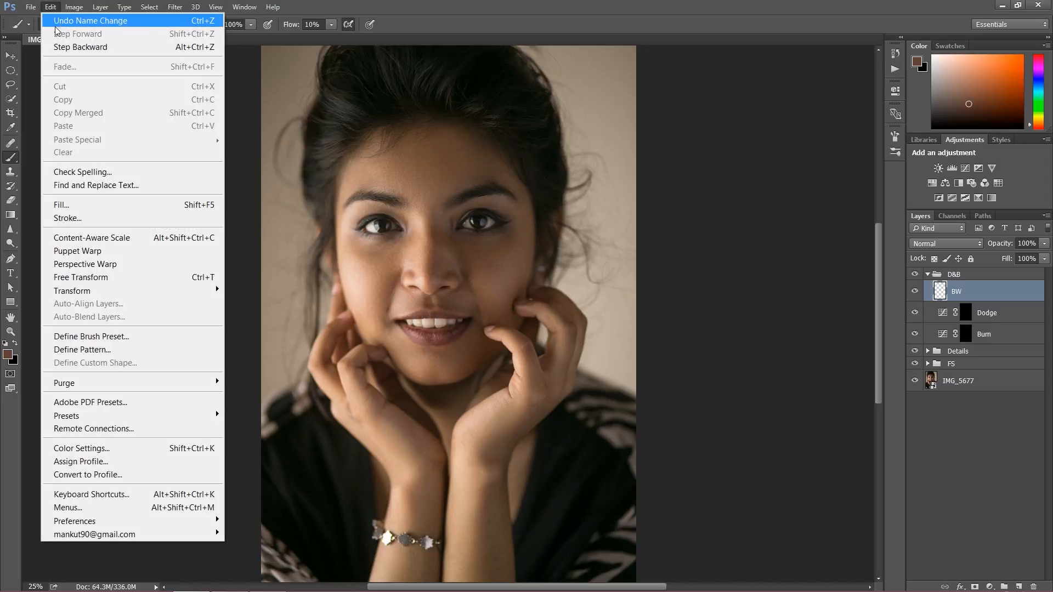
click(83, 205)
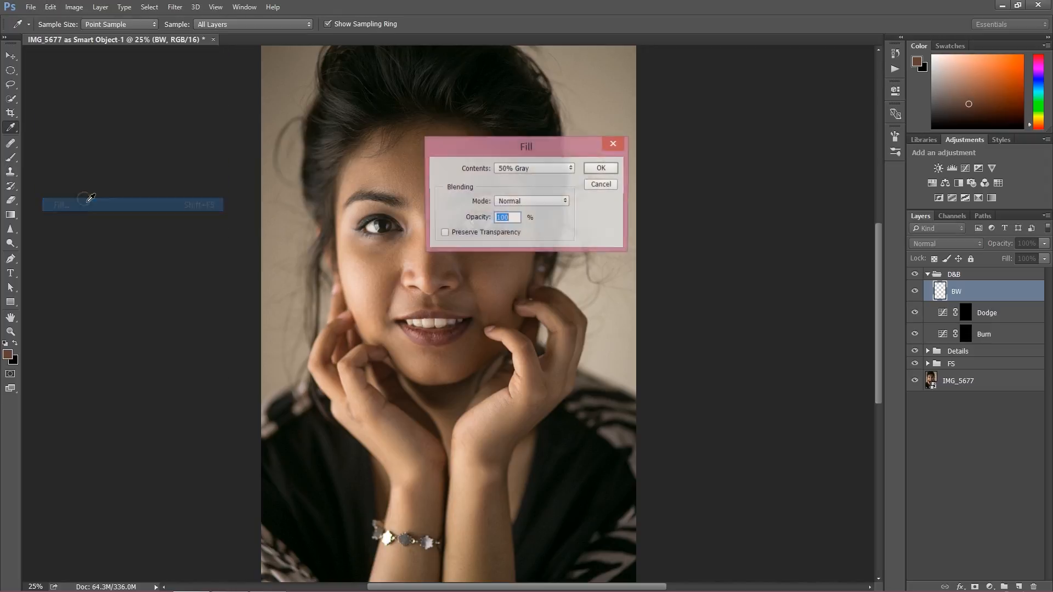
click(601, 168)
key(b)
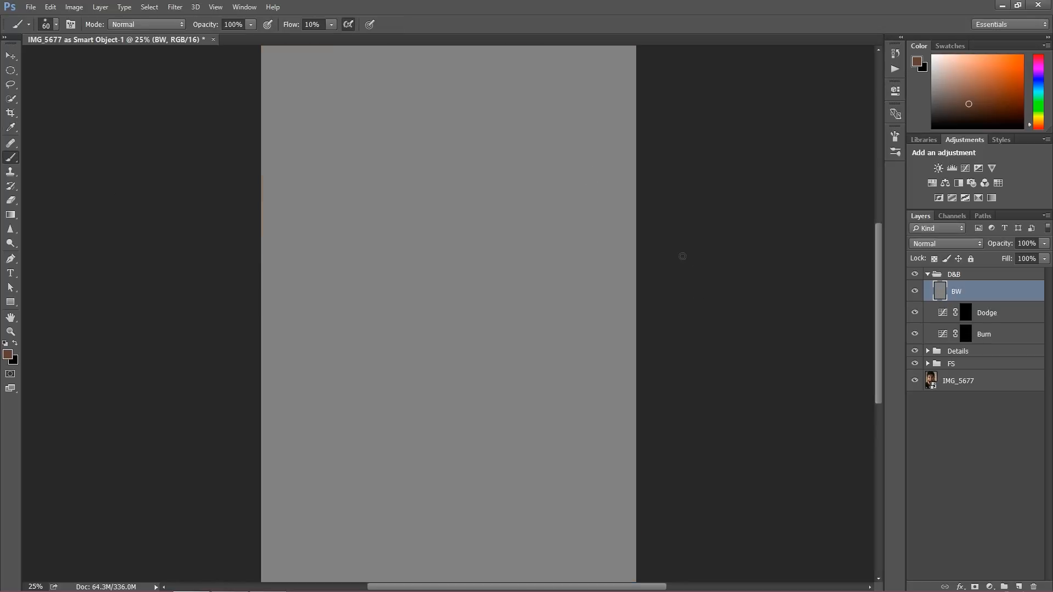
click(931, 243)
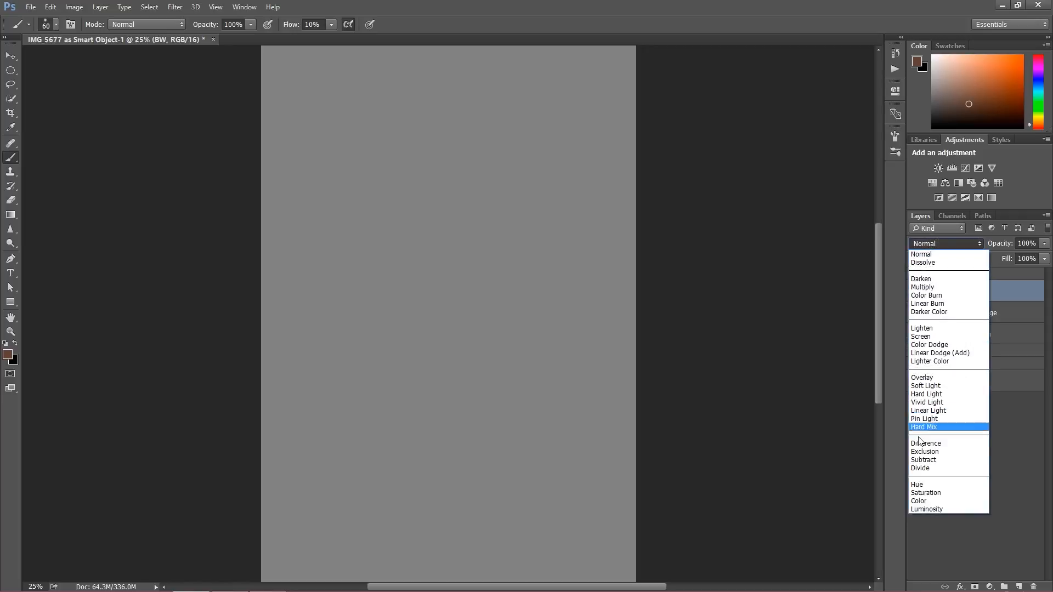
click(923, 499)
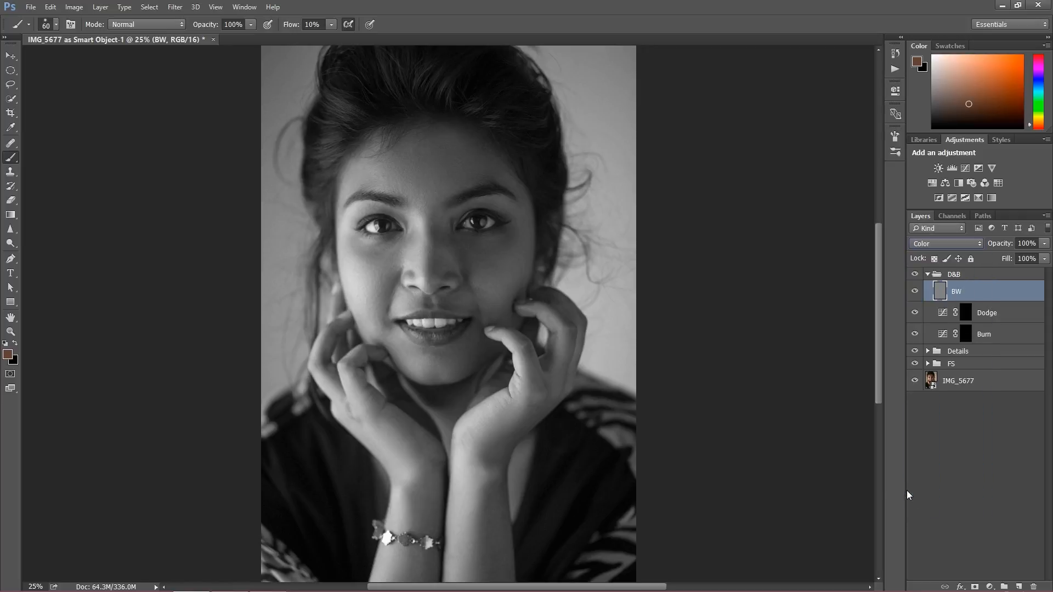
Select the Dodge layer mask and set the brush flow to 2%
key(ctrl+equal)
key(ctrl+equal)
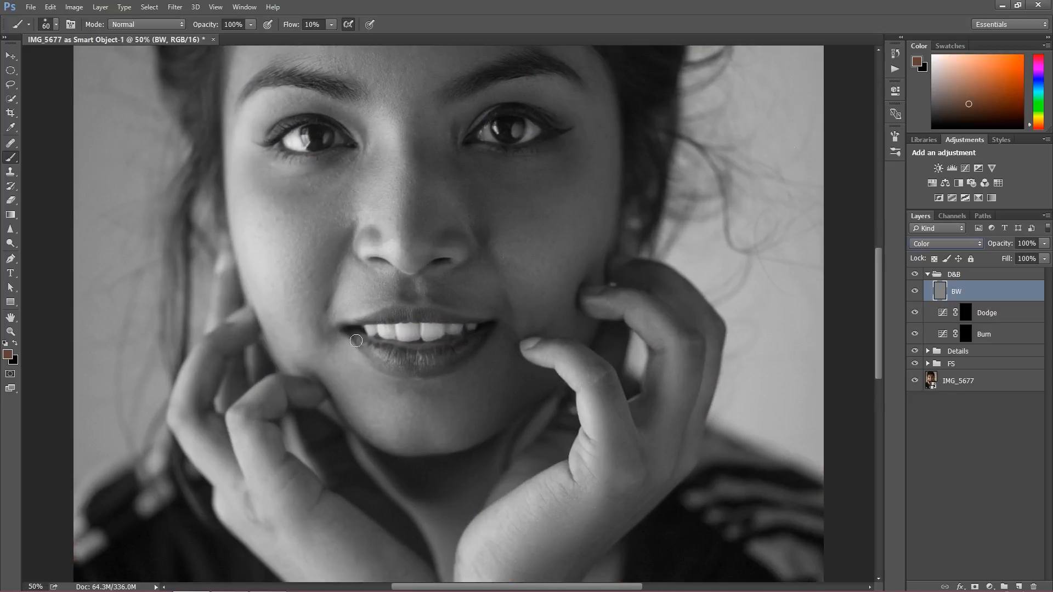
drag(356, 280, 350, 392)
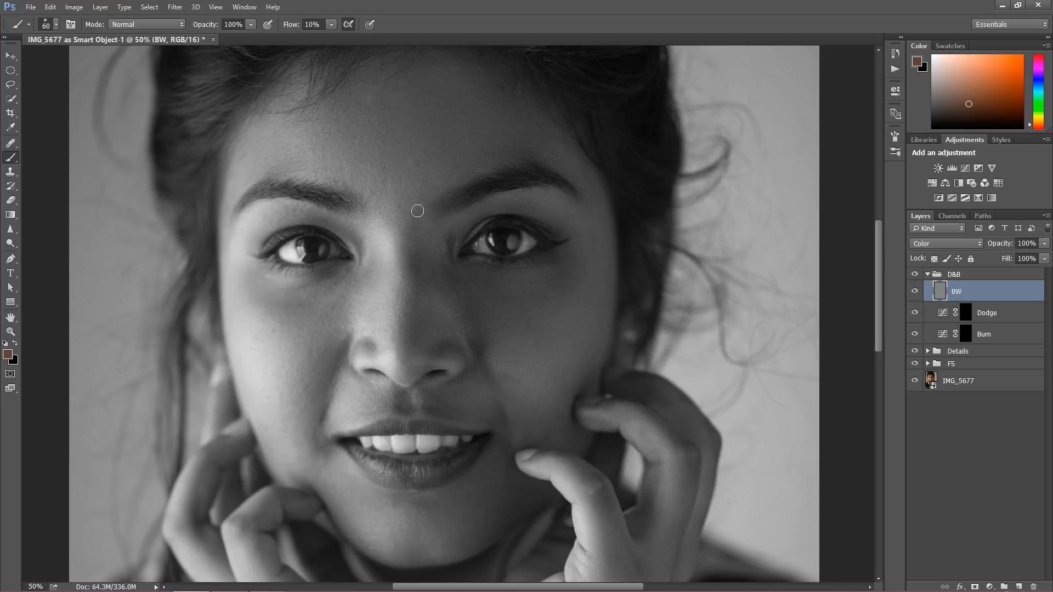
scroll(398, 190, up, 2)
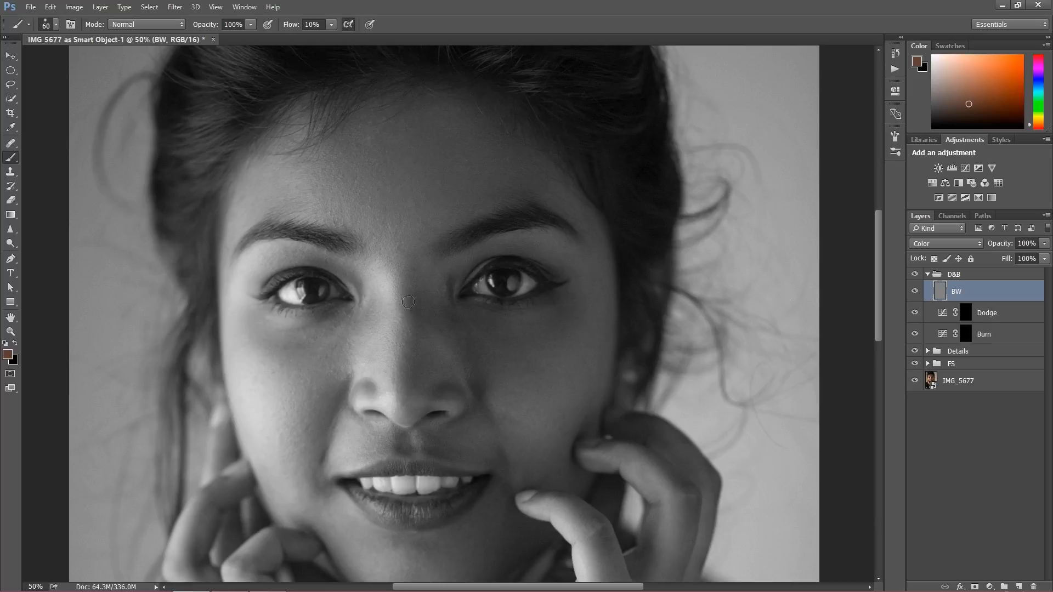
click(926, 297)
click(967, 315)
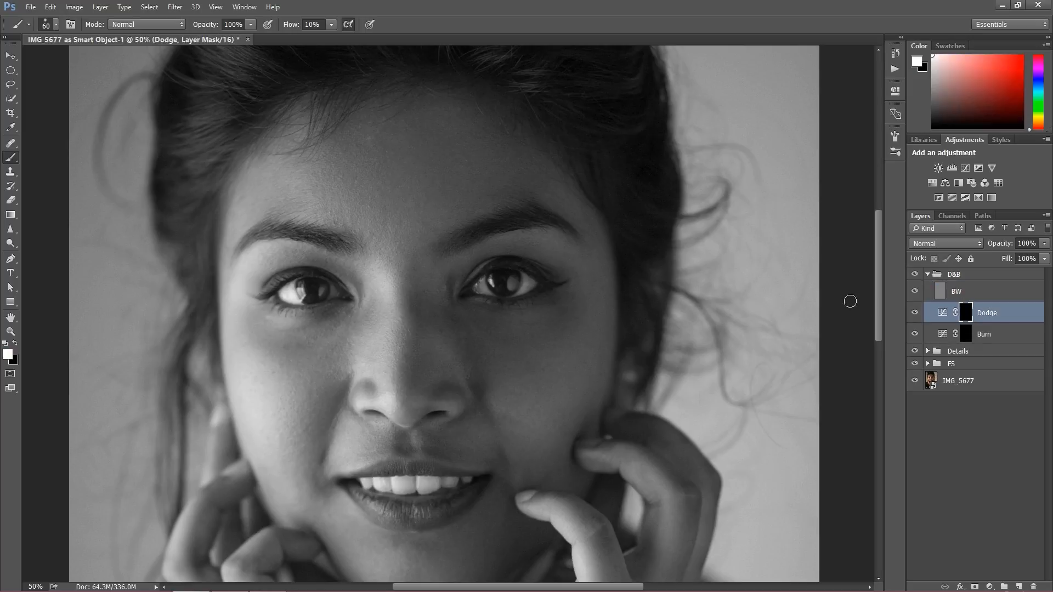
click(311, 24)
text(2)
key(Return)
Enlarge the brush to 80 and paint white on the Dodge mask over the forehead above the subject's left eyebrow
drag(379, 211, 390, 241)
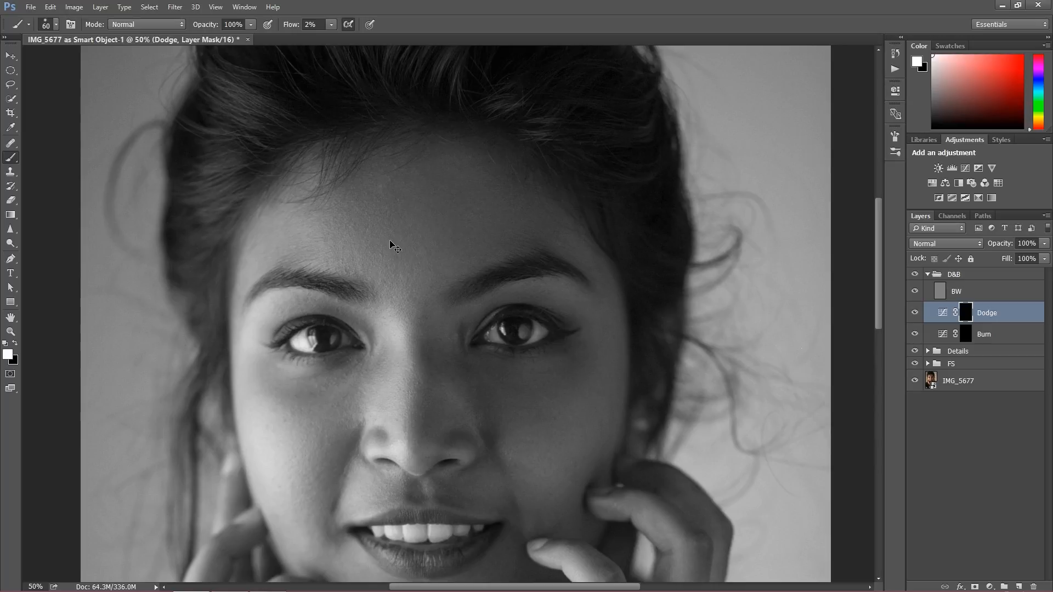
key(ctrl+plus)
key(bracketright)
key(bracketright)
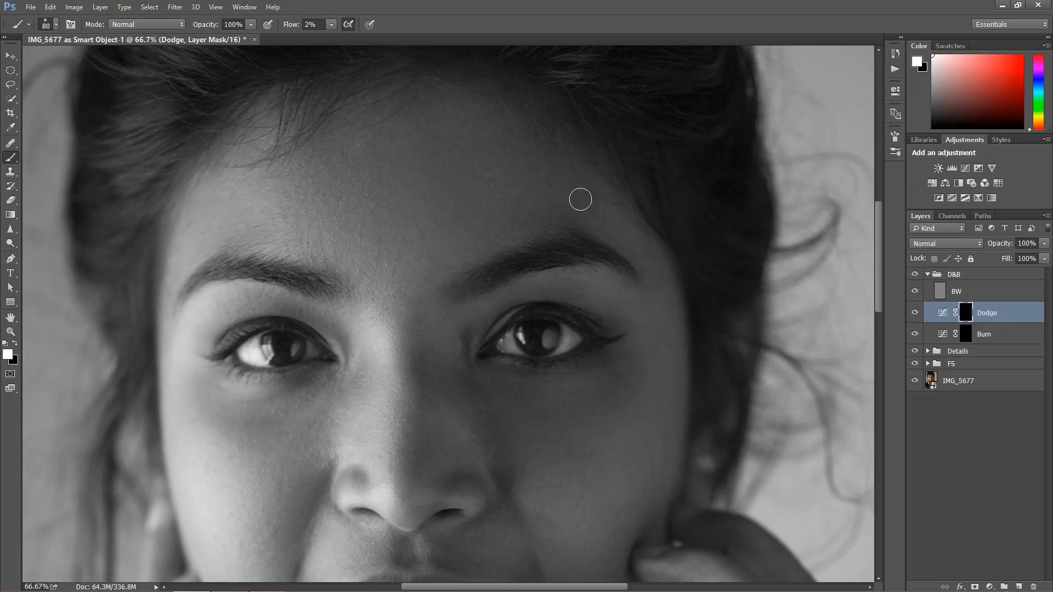
drag(607, 223, 625, 231)
Compare the forehead with the Dodge layer hidden and shown
click(915, 312)
click(915, 312)
click(914, 312)
click(914, 312)
Reduce the brush to 35 and paint white on the Dodge mask over the skin beneath the subject's right eye
key(bracketleft)
key(bracketleft)
key(bracketleft)
drag(330, 442, 318, 282)
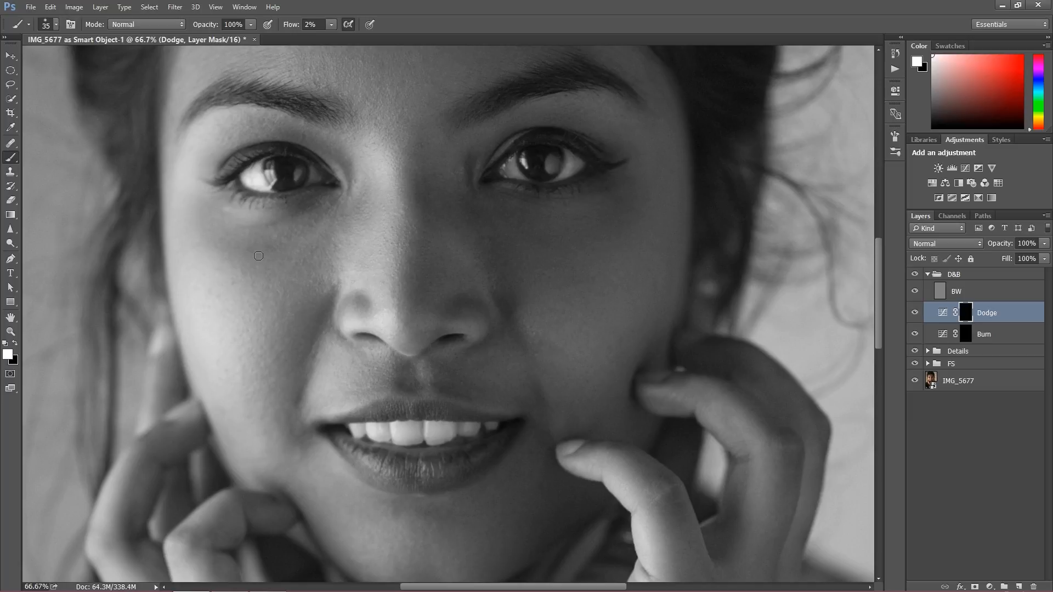
key(ctrl+plus)
key(ctrl+plus)
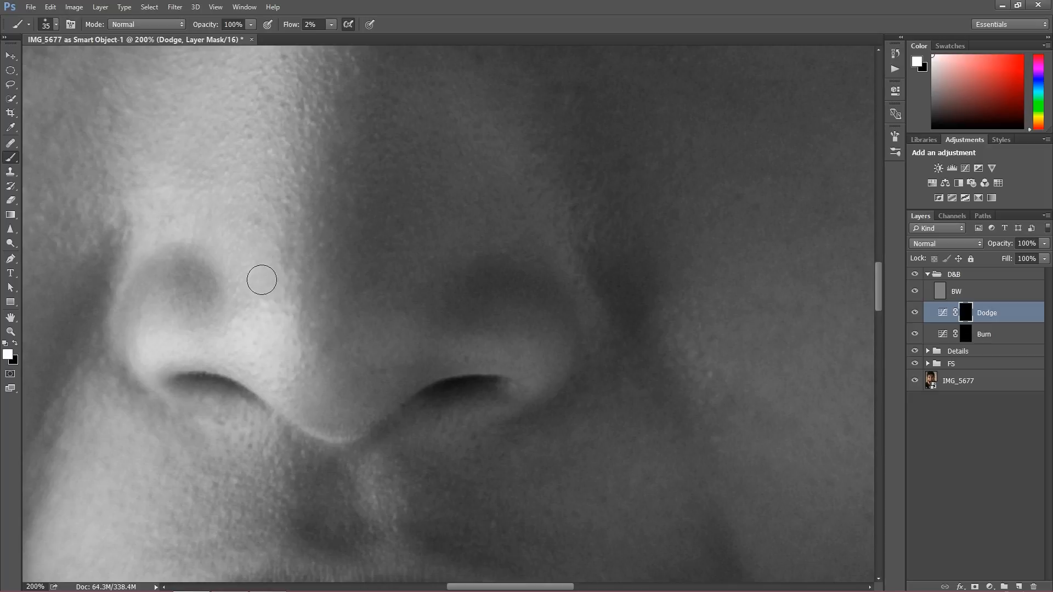
drag(212, 308, 296, 365)
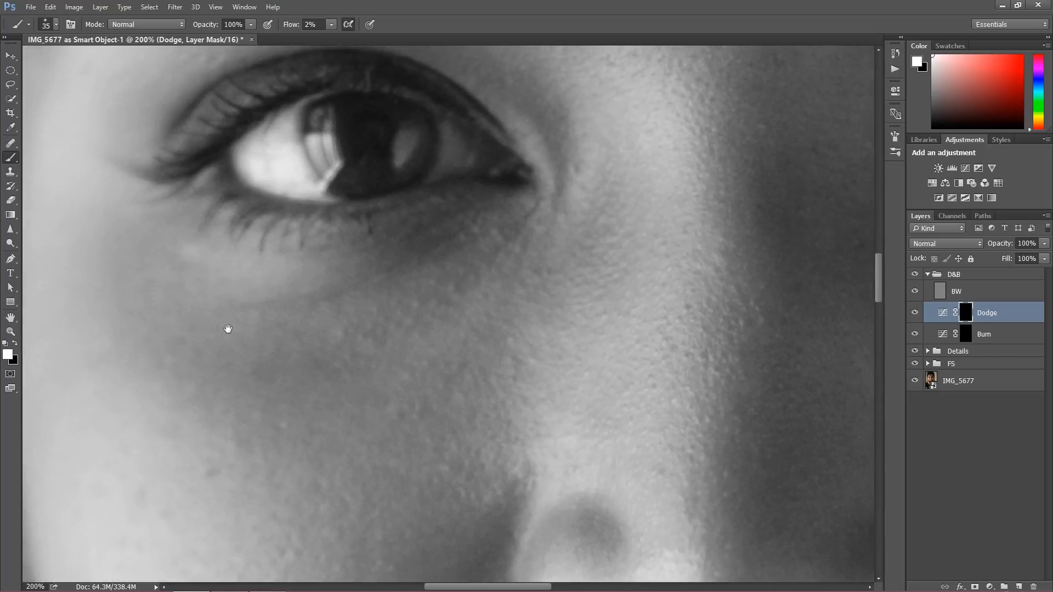
drag(228, 329, 266, 338)
drag(247, 295, 274, 310)
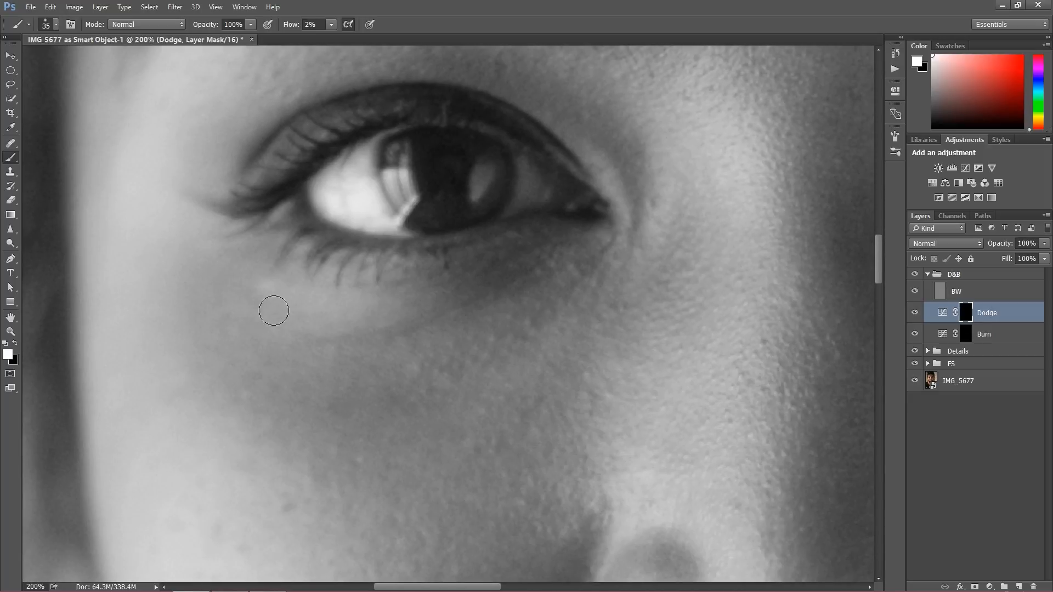
Switch to the Burn layer mask, reduce the brush size to 25, and reselect the Dodge layer for work on the face
click(964, 339)
key(bracketleft)
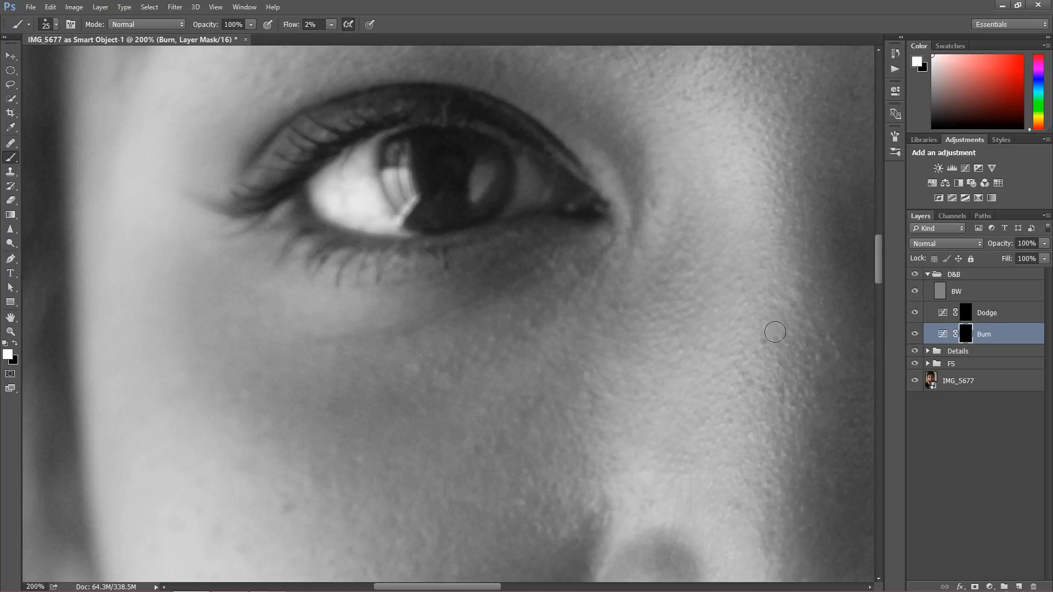
click(943, 312)
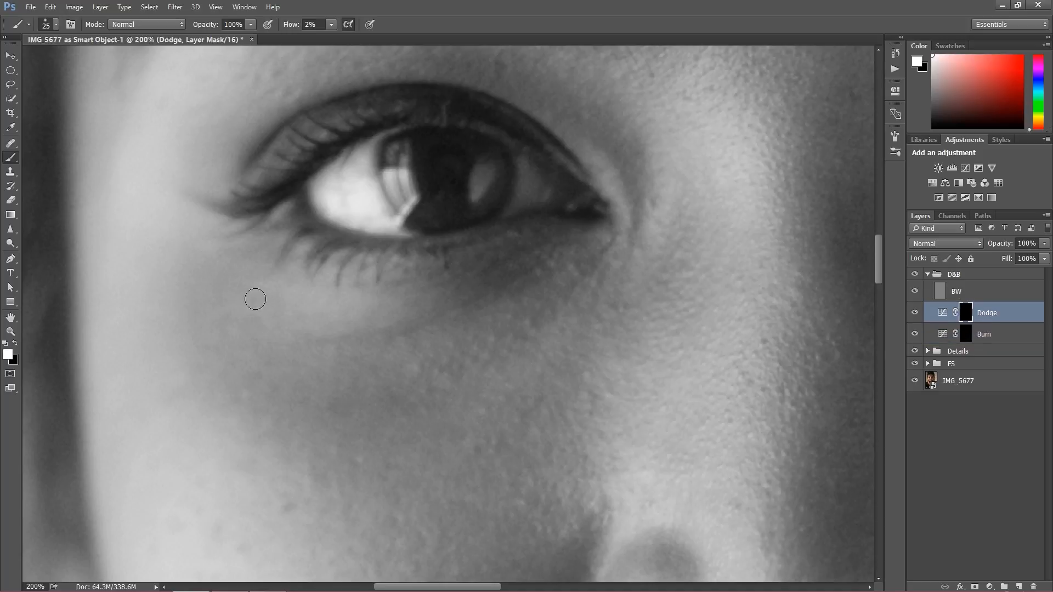
key(ctrl+minus)
key(ctrl+minus)
key(ctrl+minus)
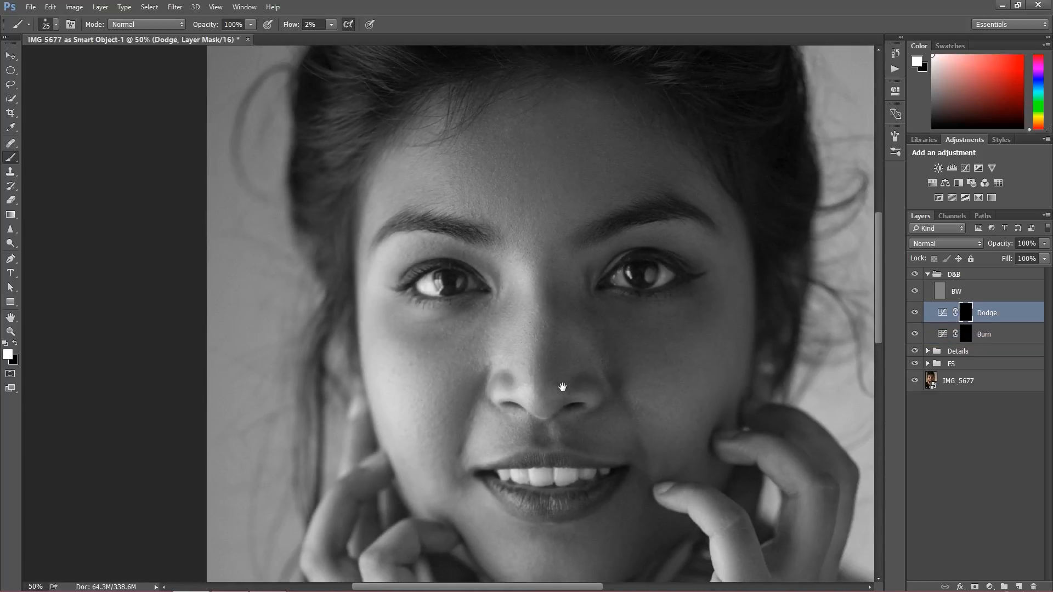
mouse_move(562, 387)
mouse_down()
mouse_move(478, 331)
mouse_move(455, 379)
mouse_move(454, 314)
mouse_up()
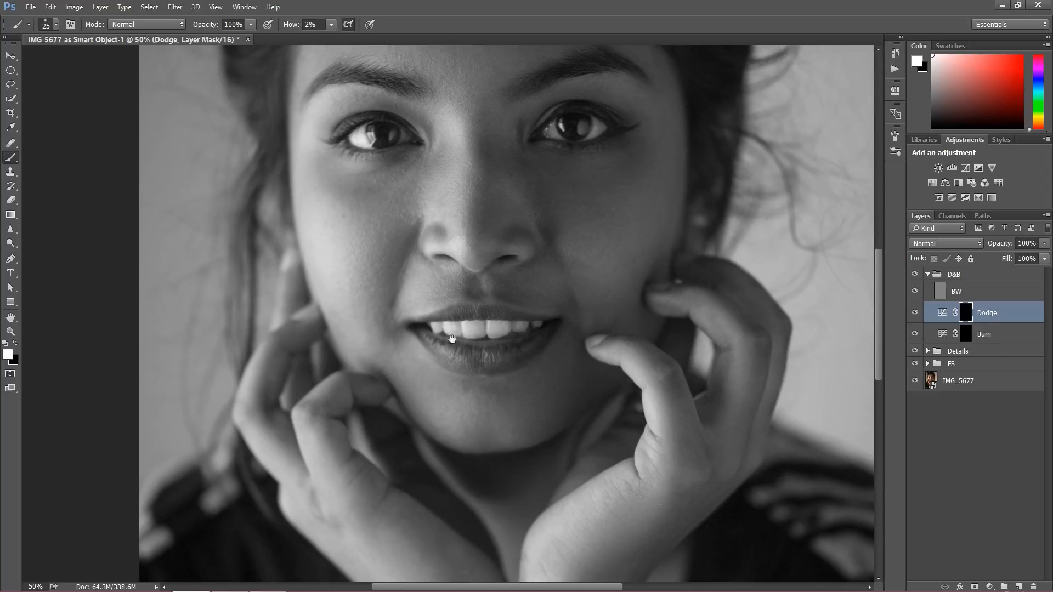
Alternate between the Burn and Dodge masks with the white size 25 brush to even out the skin around the mouth, chin and cheek
key(ctrl+plus)
key(ctrl+plus)
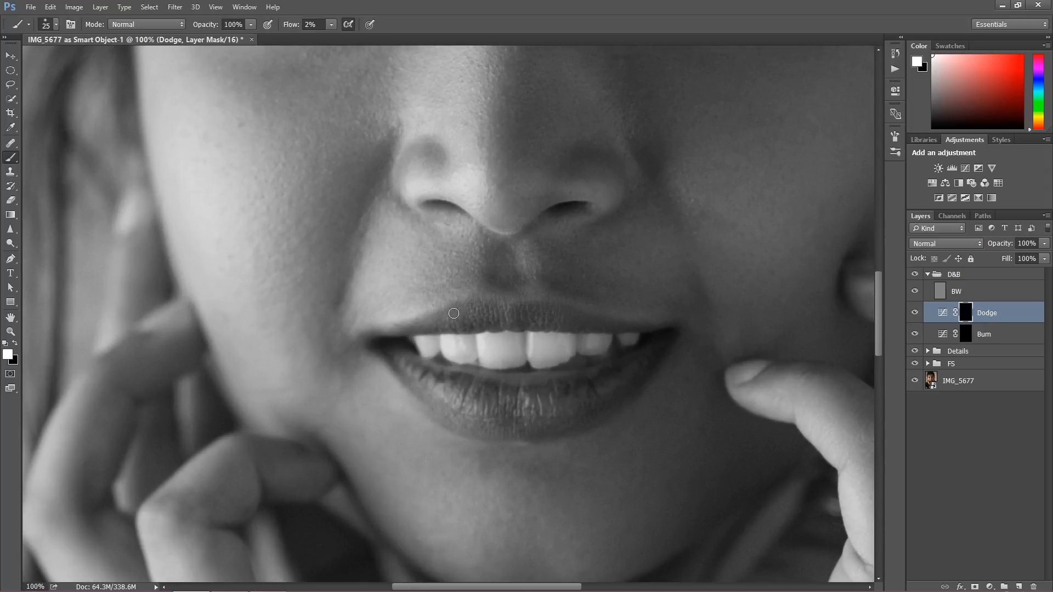
click(965, 337)
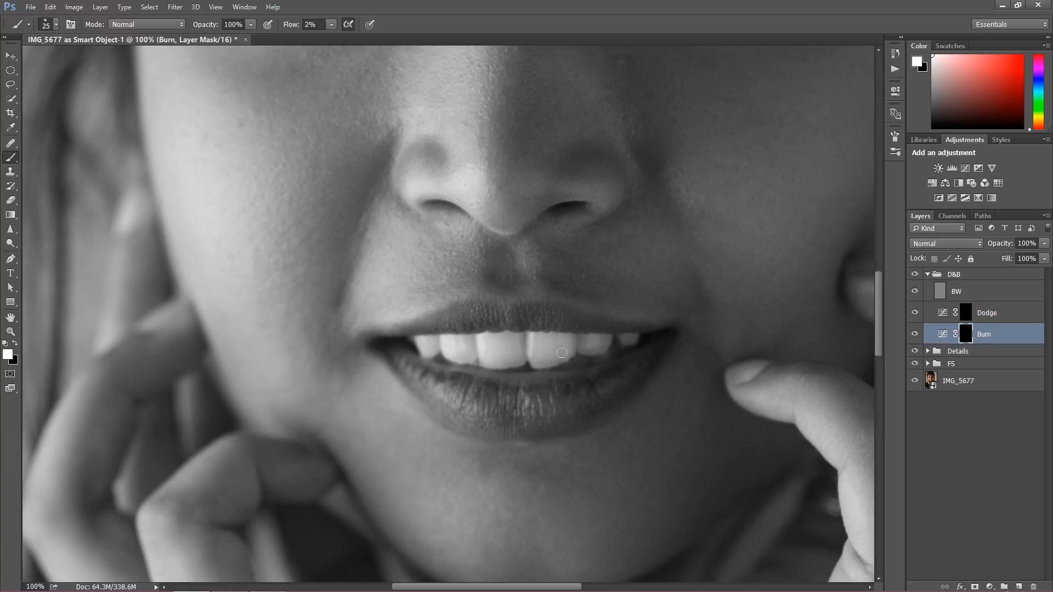
click(965, 316)
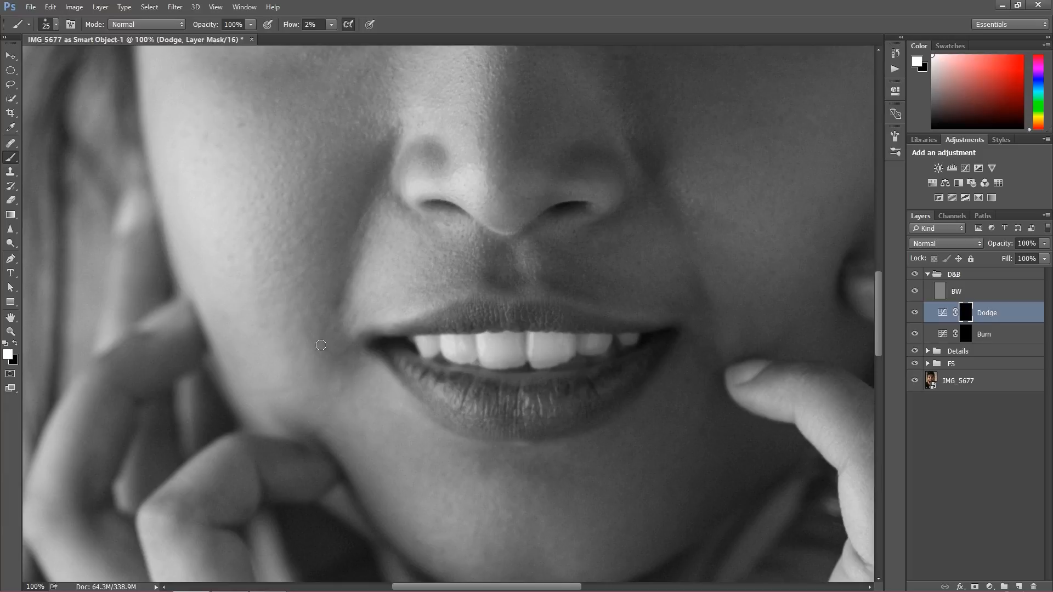
click(966, 336)
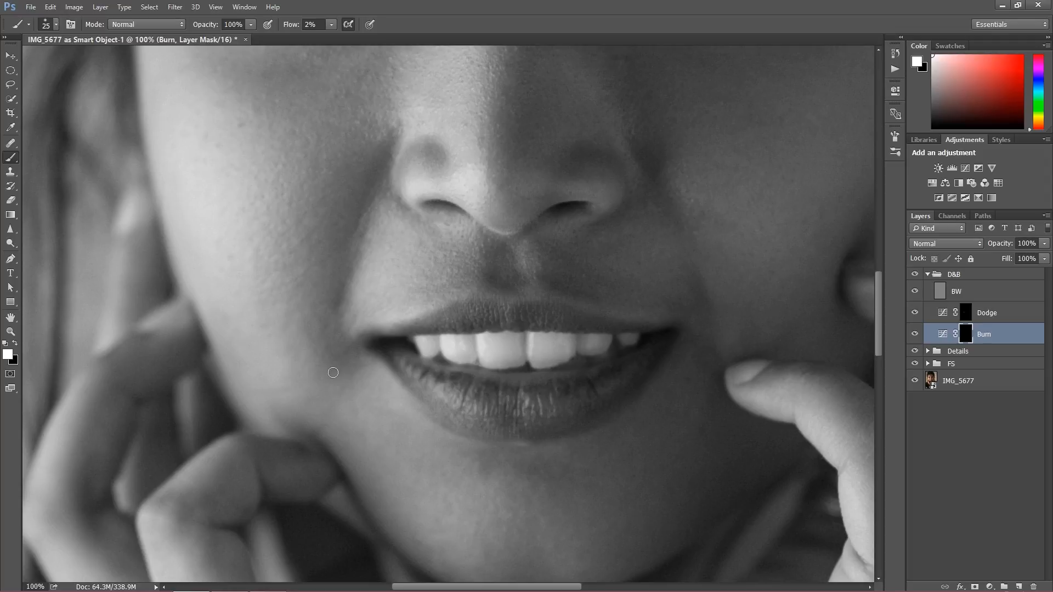
click(977, 315)
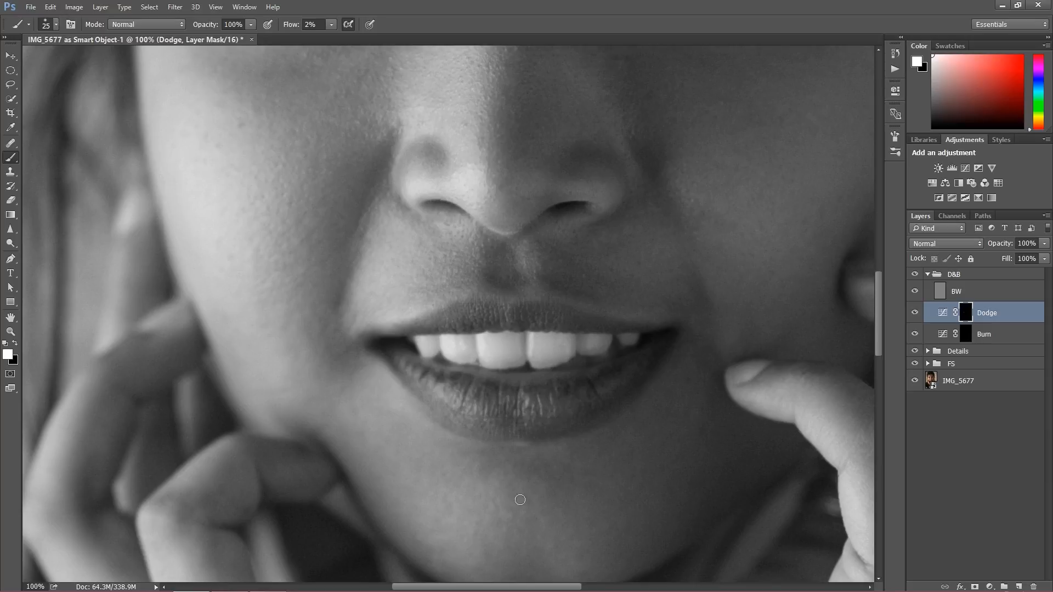
drag(485, 525, 449, 456)
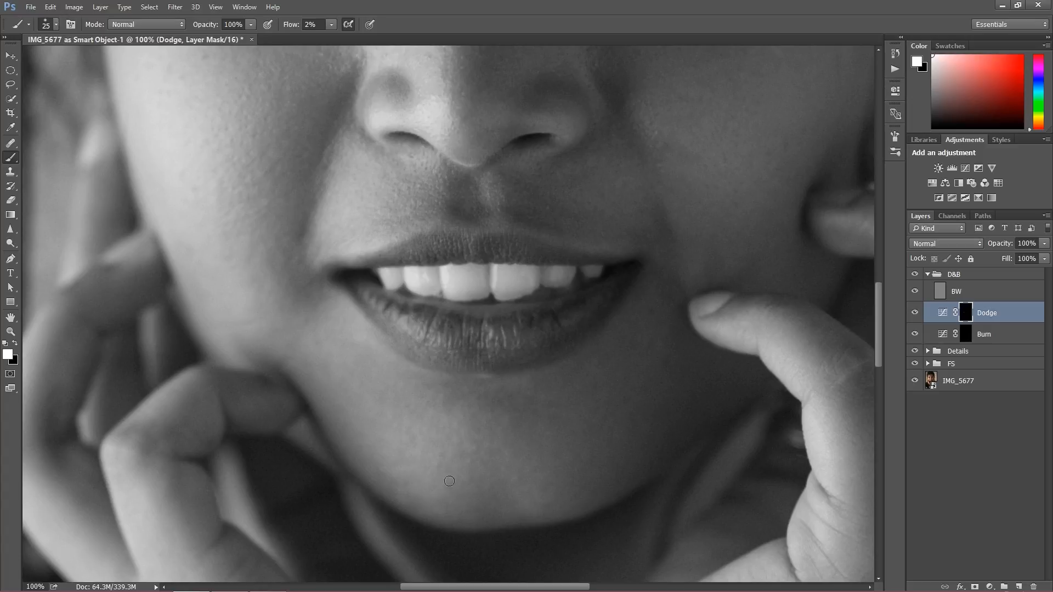
drag(308, 267, 383, 413)
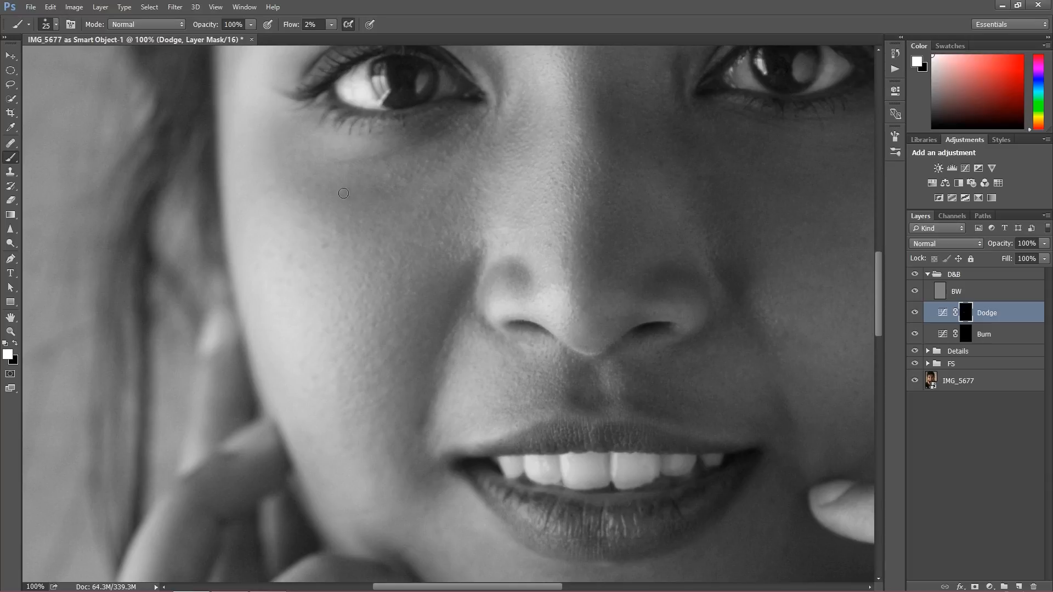
Dodge and burn the forehead above and between the eyebrows with the size 25 brush, alternating between both masks
mouse_move(562, 157)
mouse_down()
mouse_move(538, 221)
mouse_move(482, 296)
mouse_move(477, 343)
mouse_up()
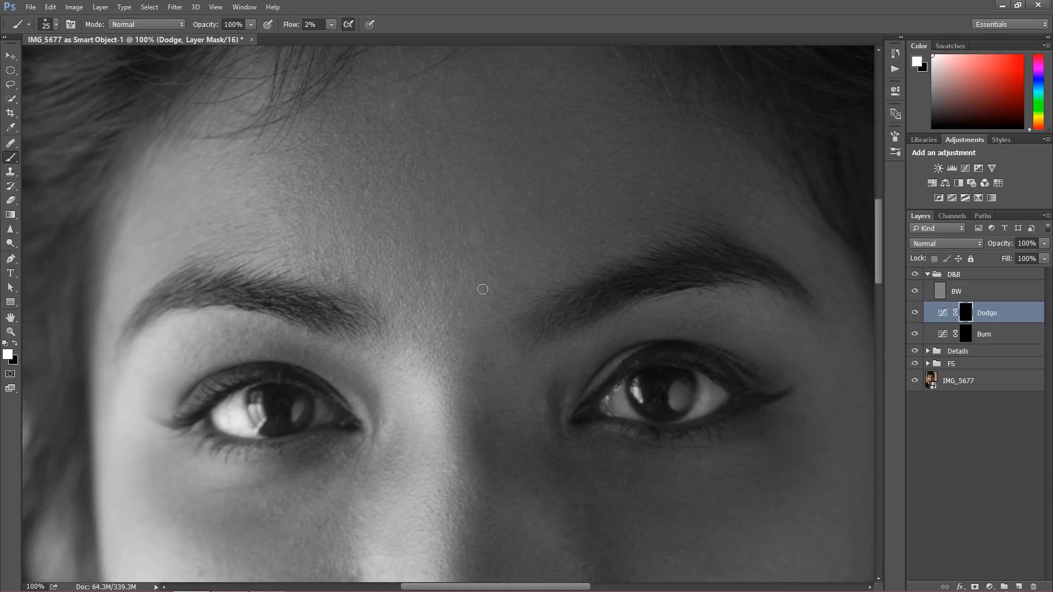
click(964, 336)
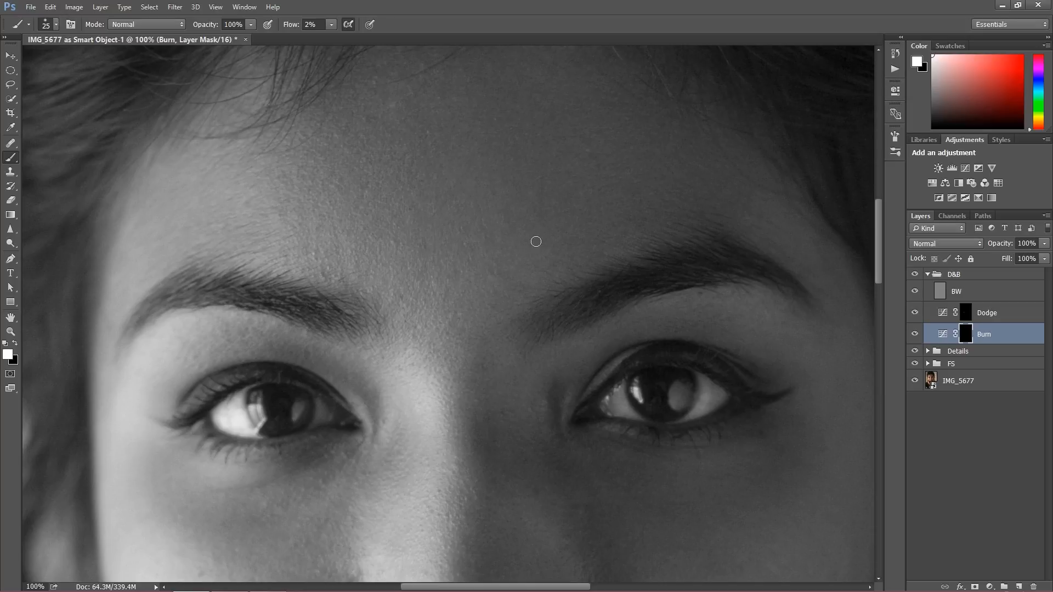
mouse_move(534, 193)
mouse_down()
mouse_move(531, 233)
mouse_move(543, 241)
mouse_up()
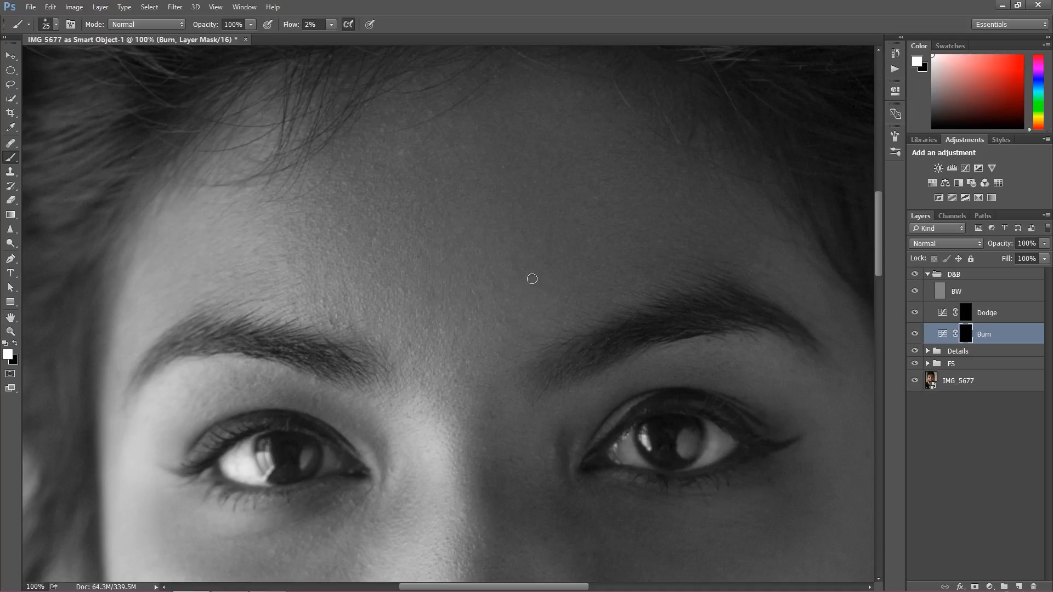
click(961, 317)
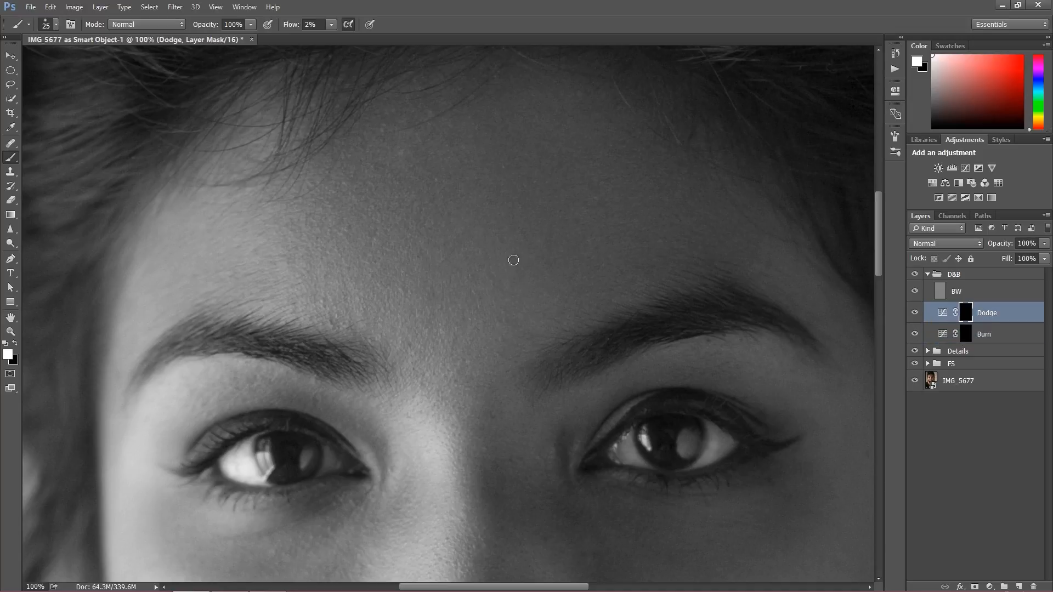
click(965, 334)
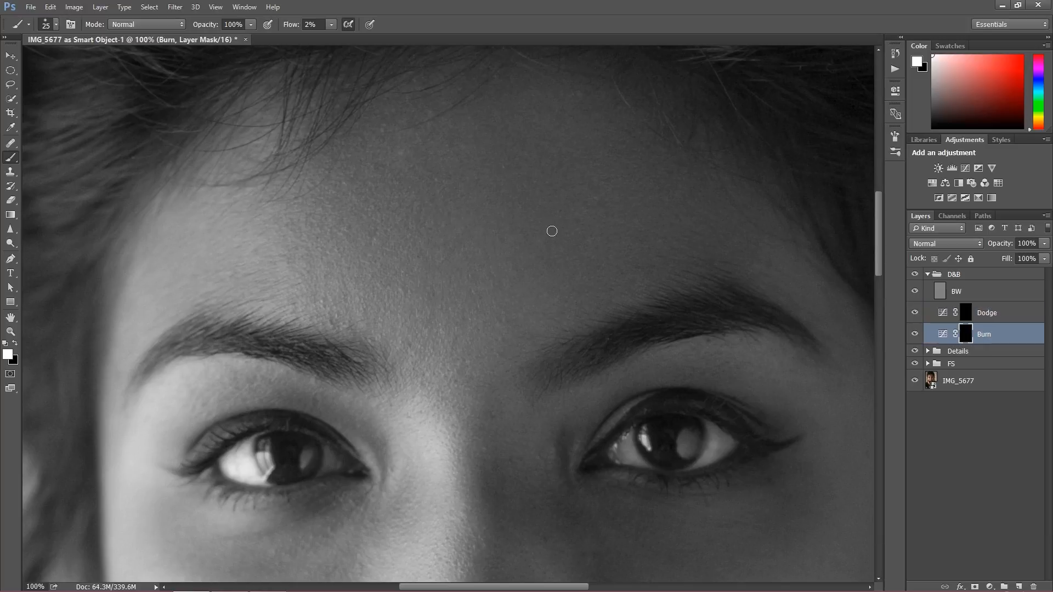
click(958, 313)
Work on the Dodge mask over the subject's left cheek, temple and jaw, enlarging the brush to 40
drag(509, 447, 486, 345)
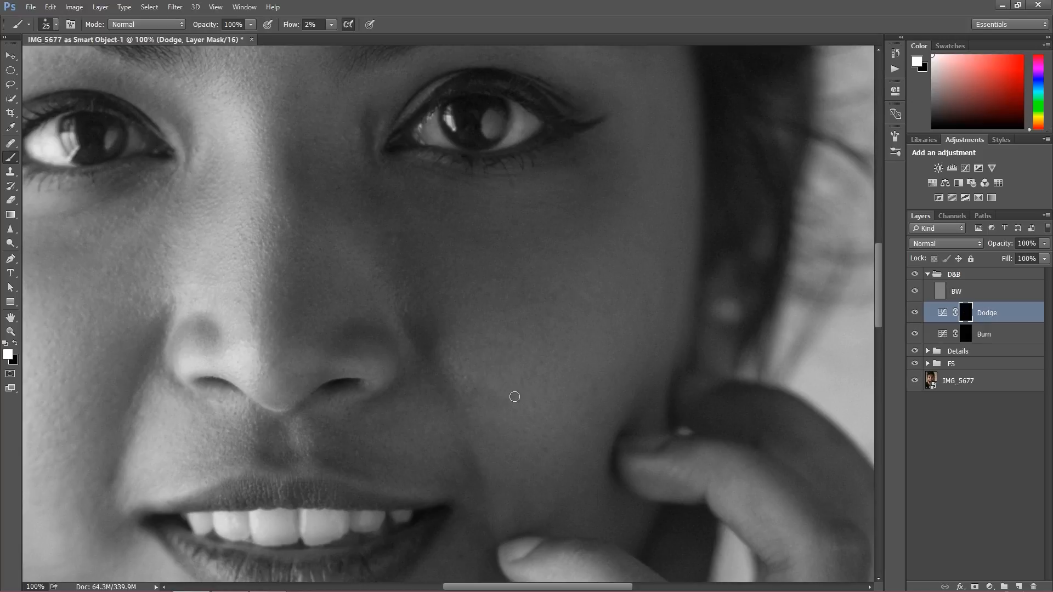
mouse_move(505, 410)
mouse_down()
mouse_move(475, 381)
mouse_move(515, 417)
mouse_move(470, 381)
mouse_move(493, 413)
mouse_move(570, 341)
mouse_up()
drag(659, 133, 636, 263)
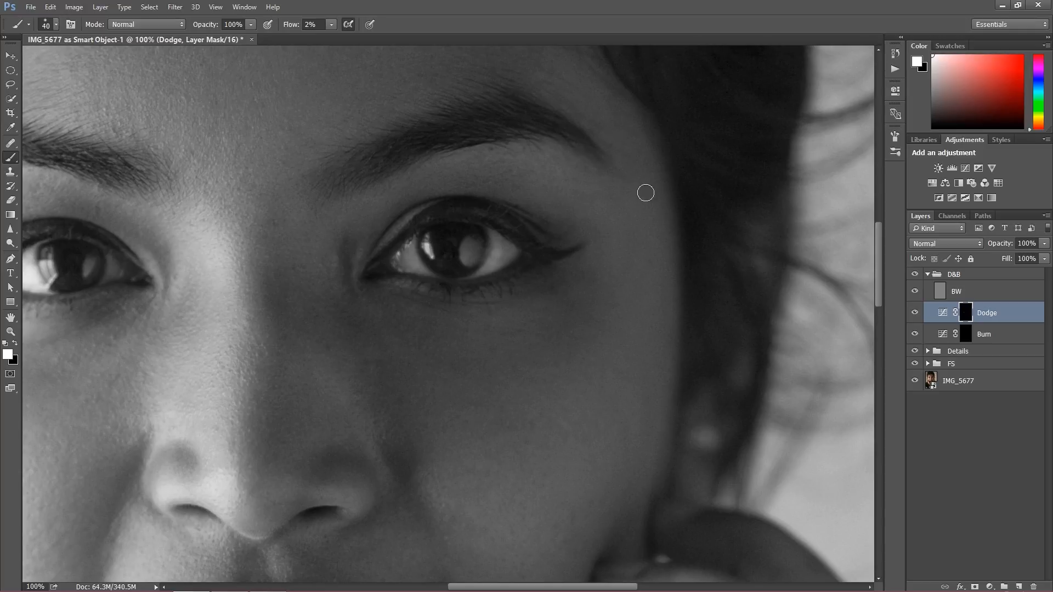
drag(617, 136, 636, 201)
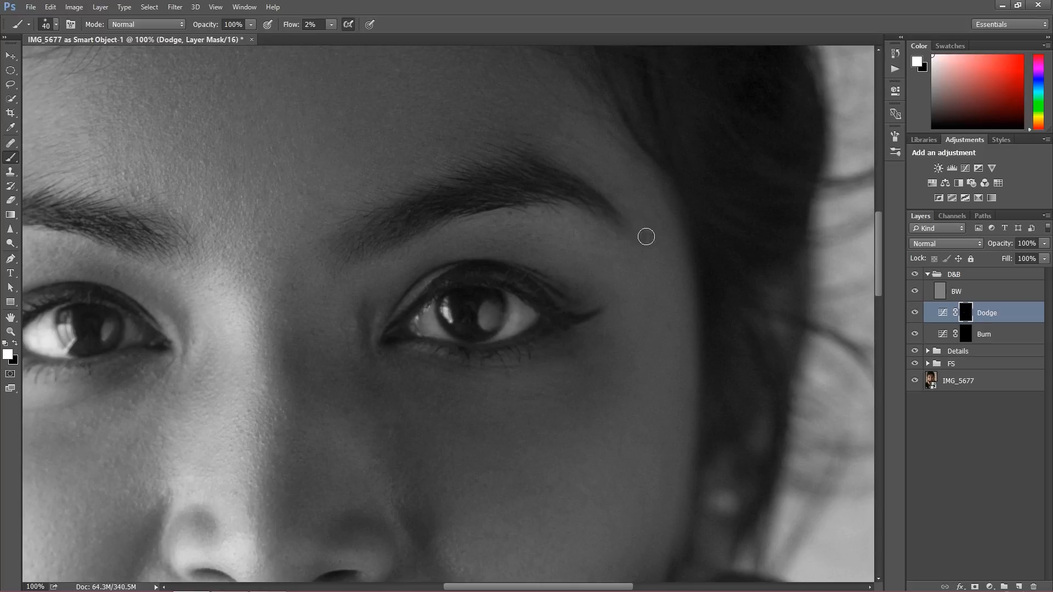
drag(603, 423, 618, 167)
mouse_move(583, 464)
mouse_down()
mouse_move(613, 242)
mouse_move(605, 247)
mouse_up()
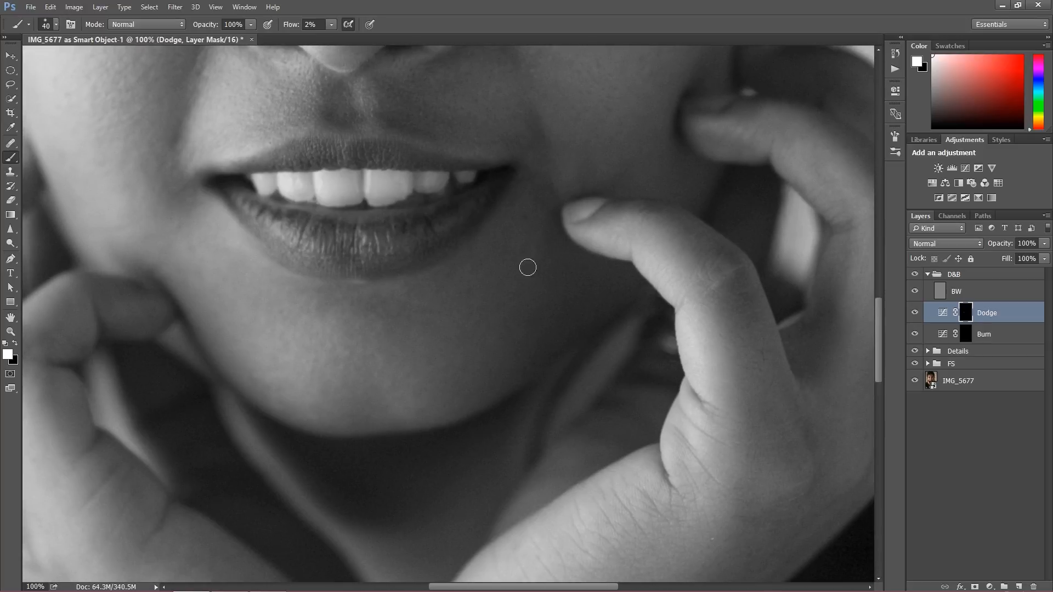
Enlarge the brush to 90 and continue on the Dodge mask over the subject's hands and forearms
scroll(549, 336, down, 2)
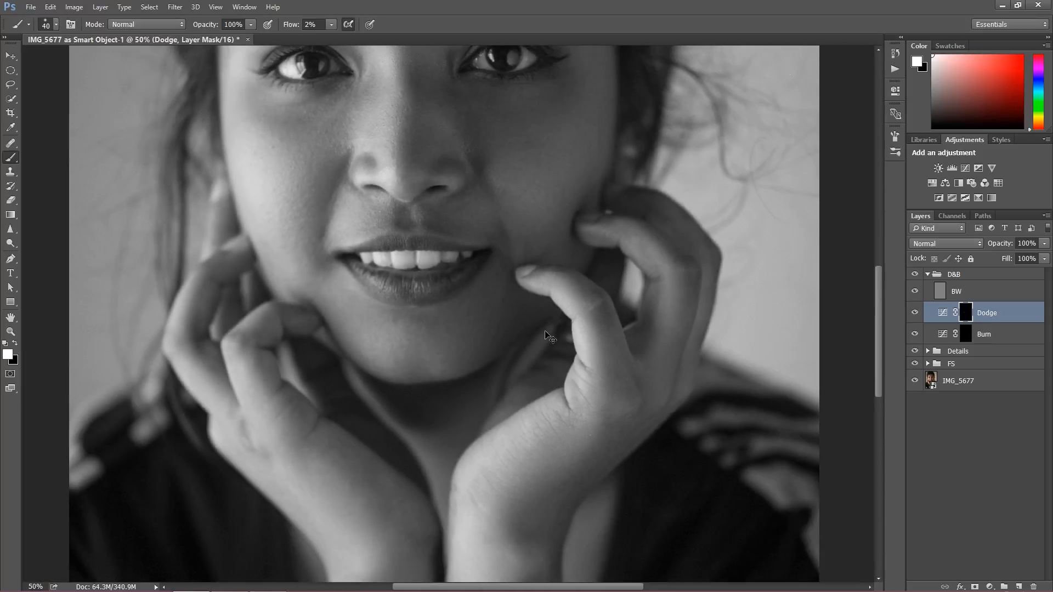
drag(491, 472, 511, 362)
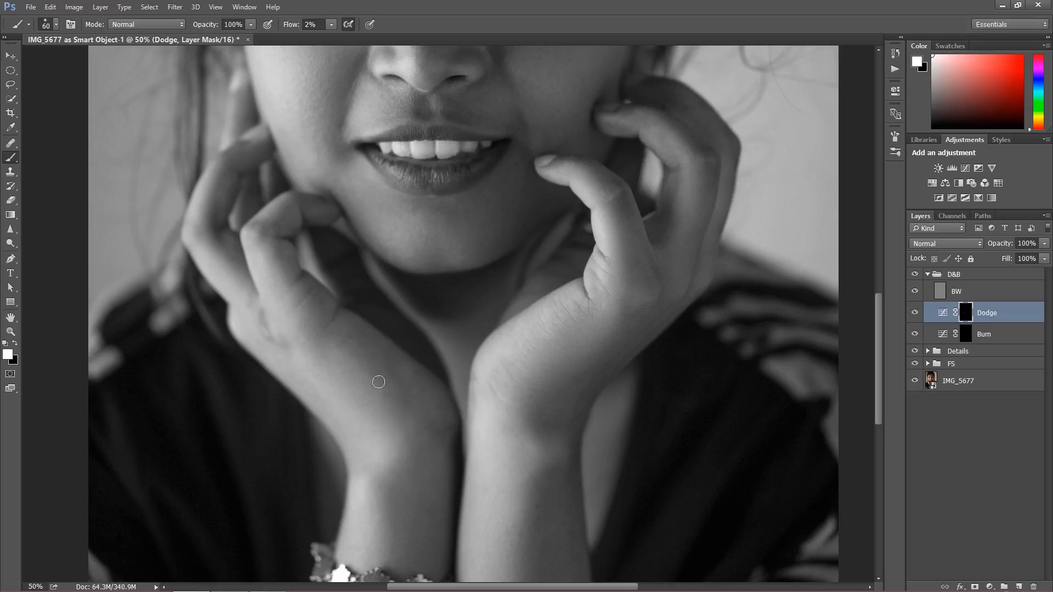
key(bracketright)
mouse_move(315, 333)
mouse_down()
mouse_move(298, 343)
mouse_move(259, 318)
mouse_move(347, 404)
mouse_up()
drag(426, 508, 414, 296)
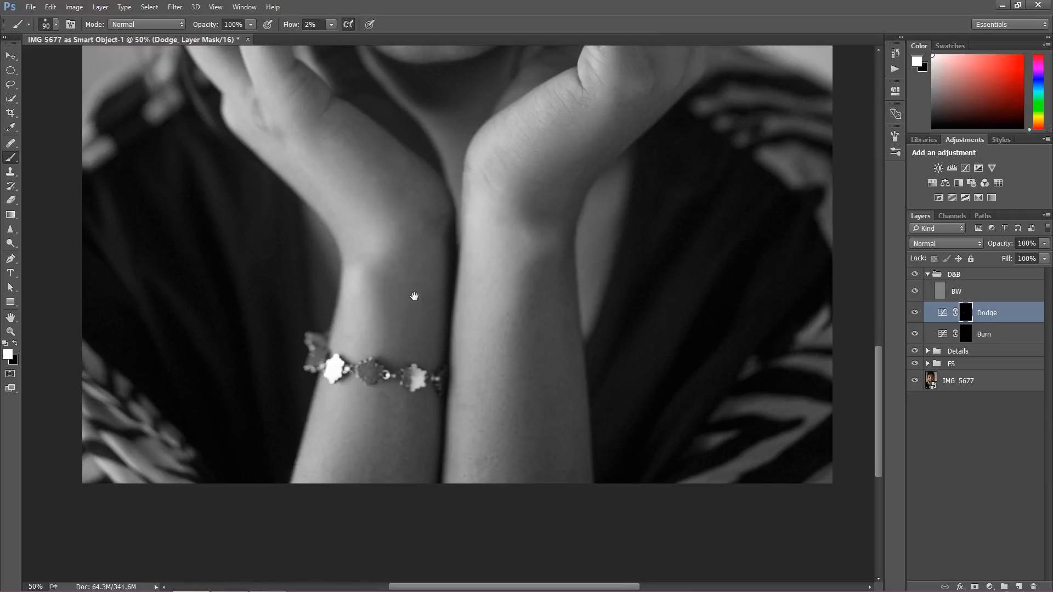
mouse_move(512, 451)
mouse_down()
mouse_move(532, 444)
mouse_move(575, 482)
mouse_up()
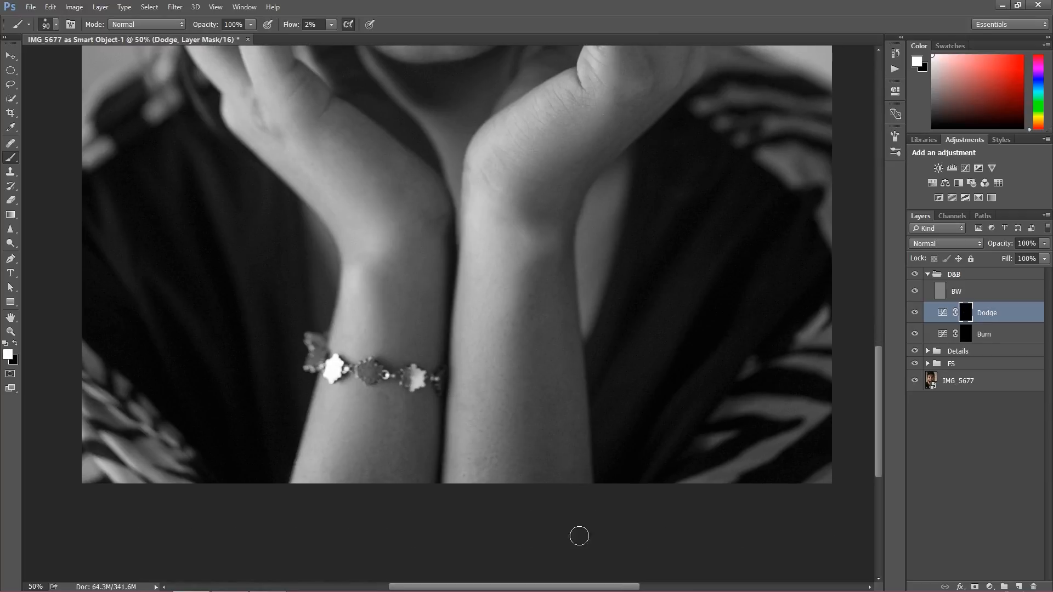
Hide the BW helper layer and compare the colour portrait with the D&B group off and on
drag(499, 332, 501, 423)
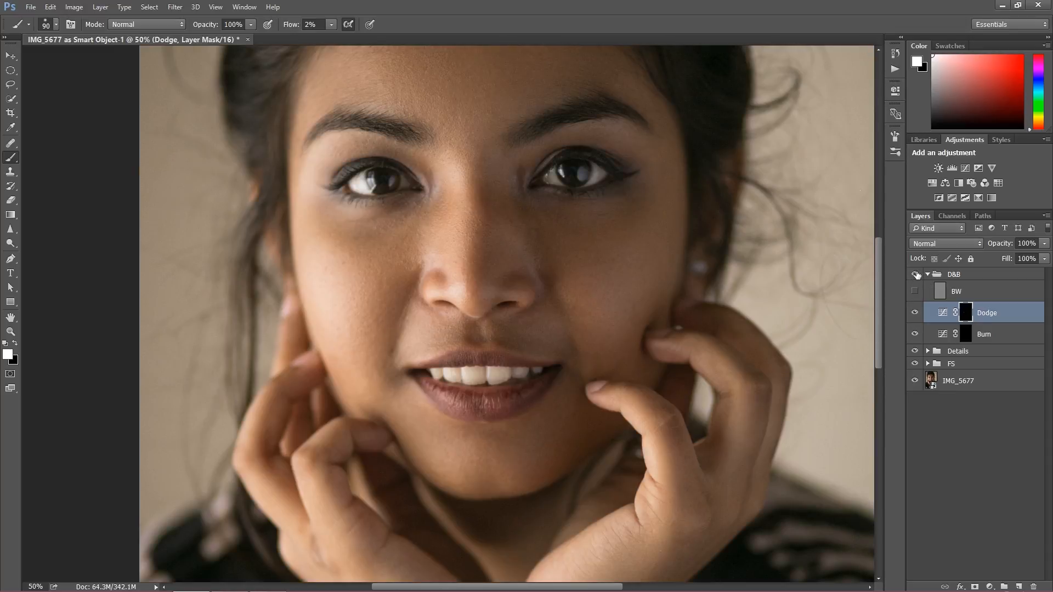
drag(625, 242, 623, 324)
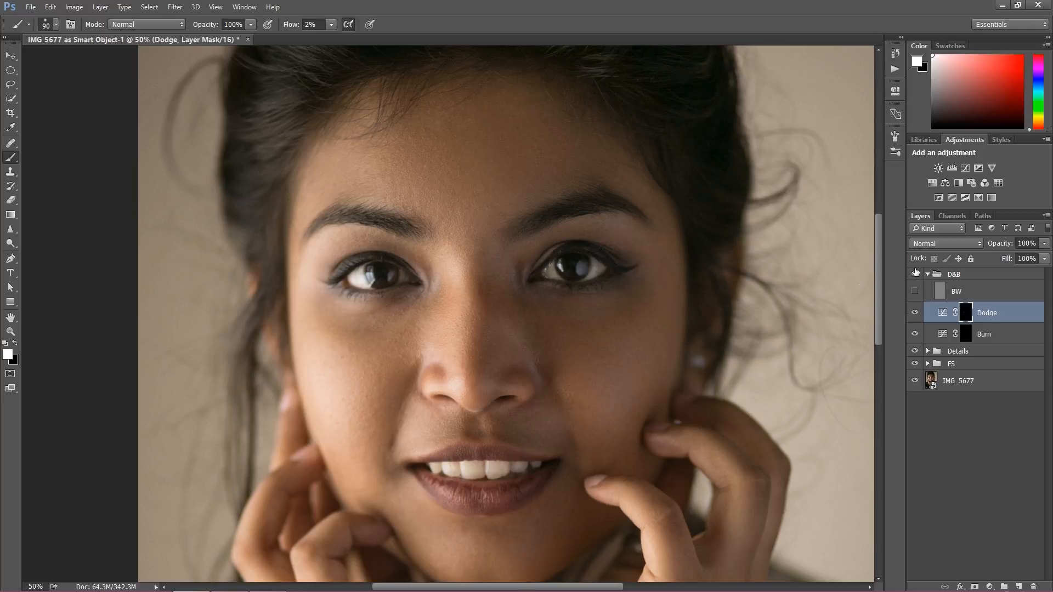
Swap the foreground colour to black and alternate between the Burn and Dodge masks over the face, setting the brush size to 80
click(966, 334)
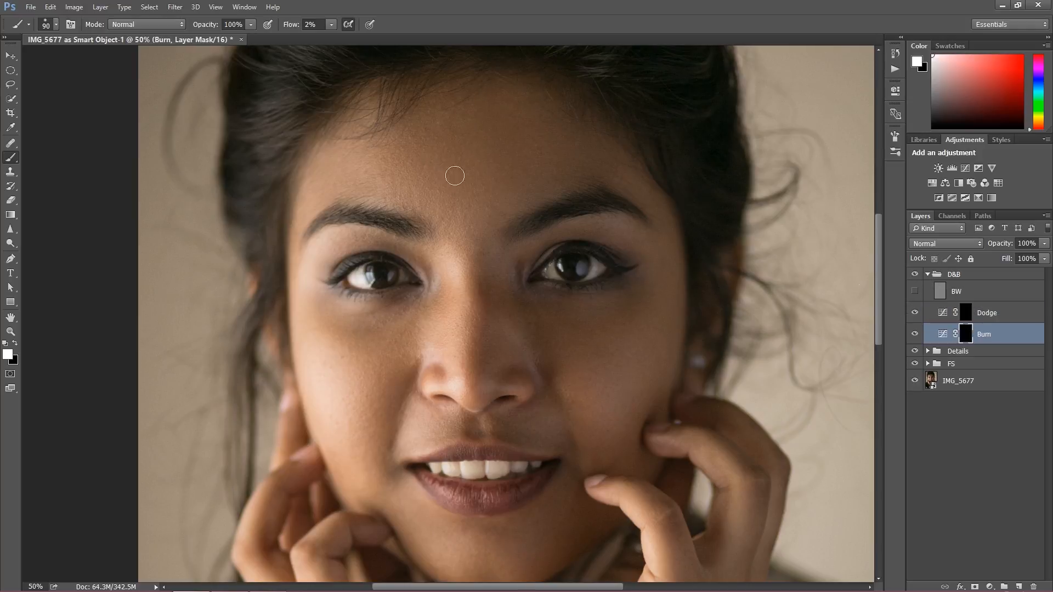
key(x)
click(966, 312)
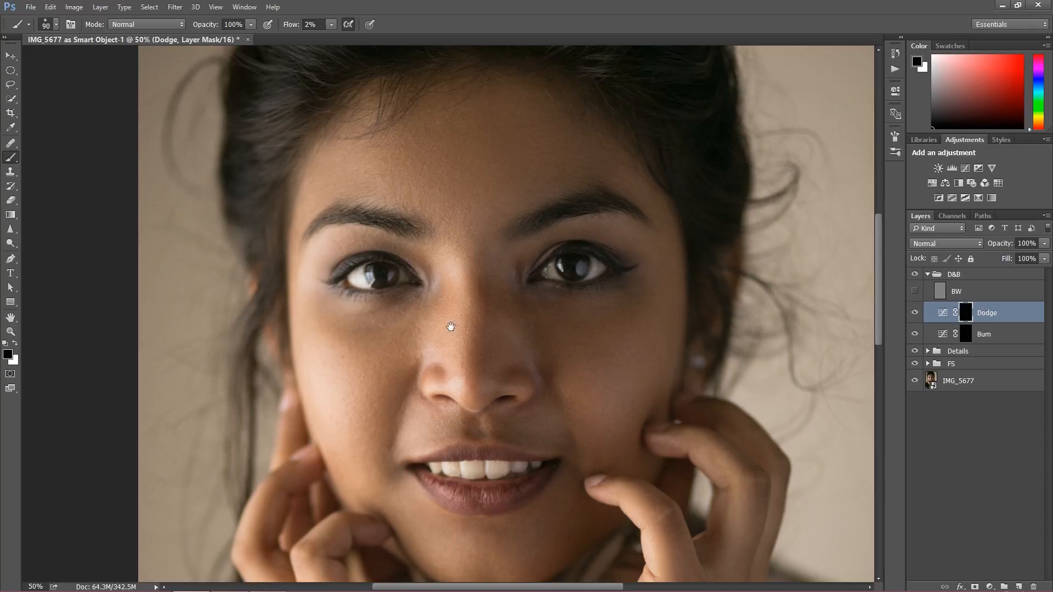
drag(456, 347, 459, 292)
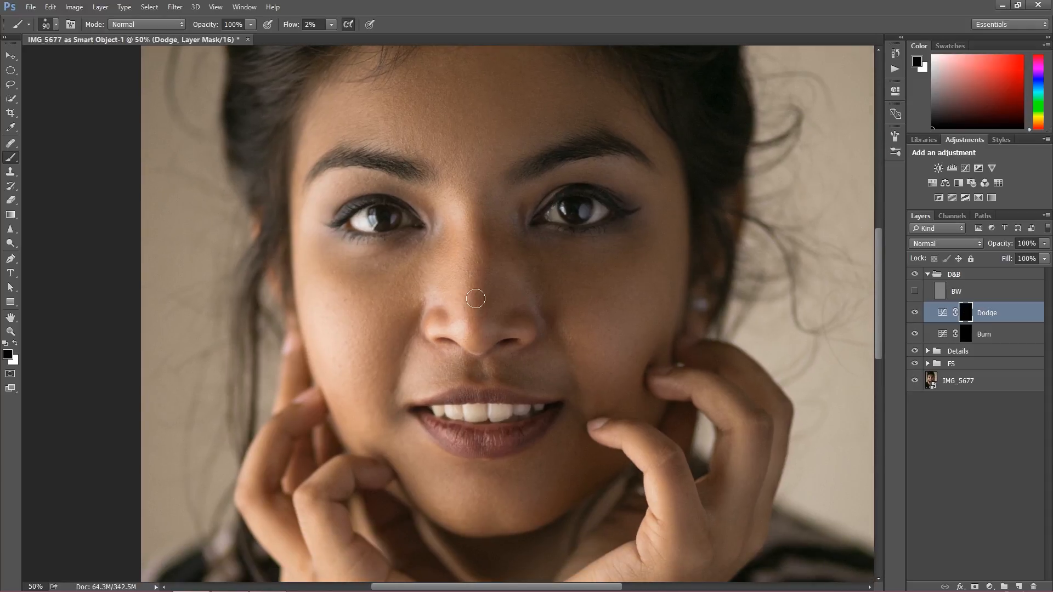
click(962, 335)
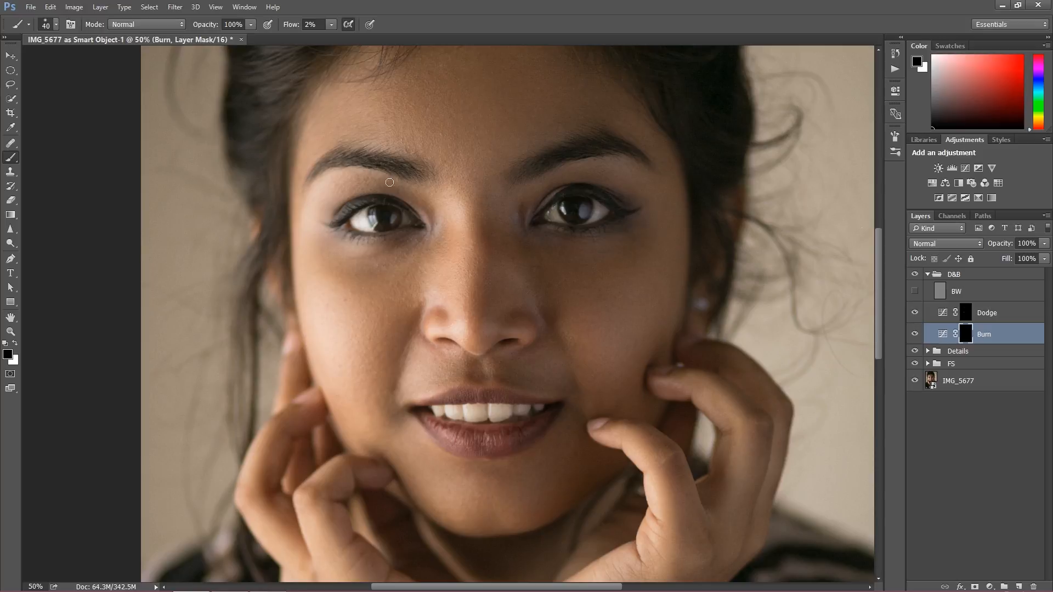
key(bracketright)
key(bracketright)
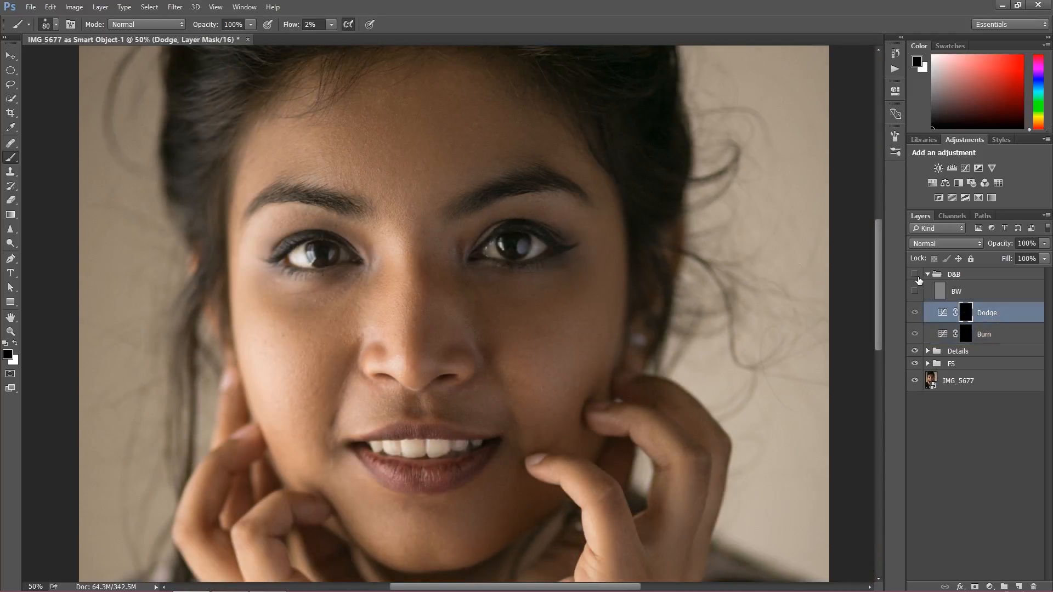
Show the D&B group, switch to white with brush size 125, and paint the Dodge mask over the subject's right upper eyelid
click(916, 276)
key(x)
key(bracketright)
key(bracketright)
mouse_move(276, 231)
mouse_down()
mouse_move(254, 240)
mouse_move(322, 225)
mouse_move(293, 221)
mouse_move(327, 223)
mouse_up()
mouse_move(253, 256)
mouse_down()
mouse_move(359, 245)
mouse_move(325, 223)
mouse_up()
Reduce the brush to 80 and paint white on the Burn mask over both eyebrows
click(957, 334)
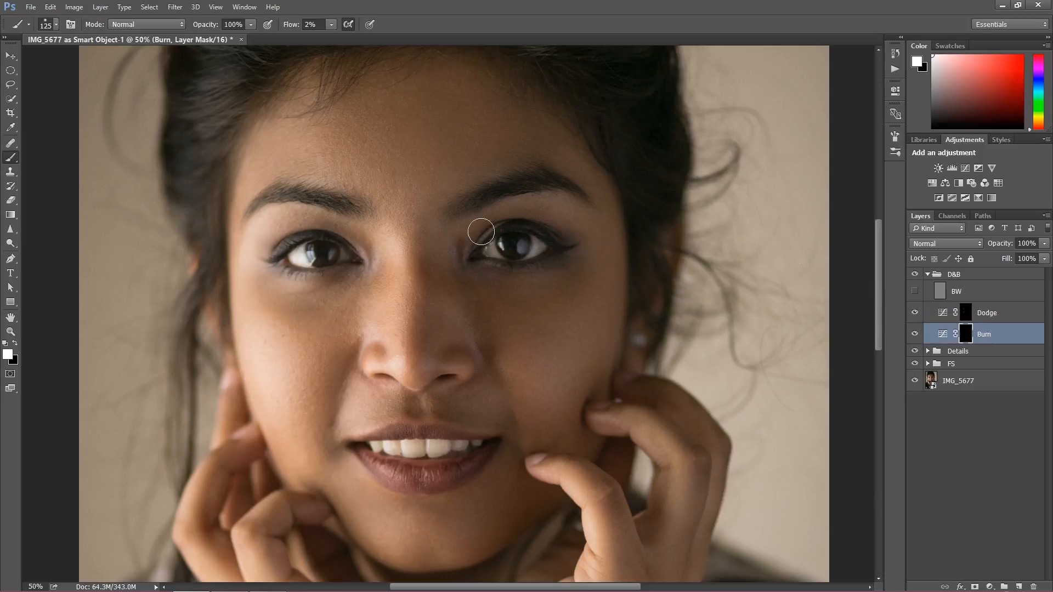
key(bracketleft)
key(bracketleft)
drag(337, 190, 335, 203)
mouse_move(458, 211)
mouse_down()
mouse_move(534, 181)
mouse_move(582, 196)
mouse_up()
mouse_move(462, 209)
mouse_down()
mouse_move(531, 181)
mouse_move(588, 199)
mouse_up()
drag(351, 210, 263, 197)
Switch between the Dodge and Burn masks at brush size 80 to work on the nose, ending on the Dodge mask
click(963, 313)
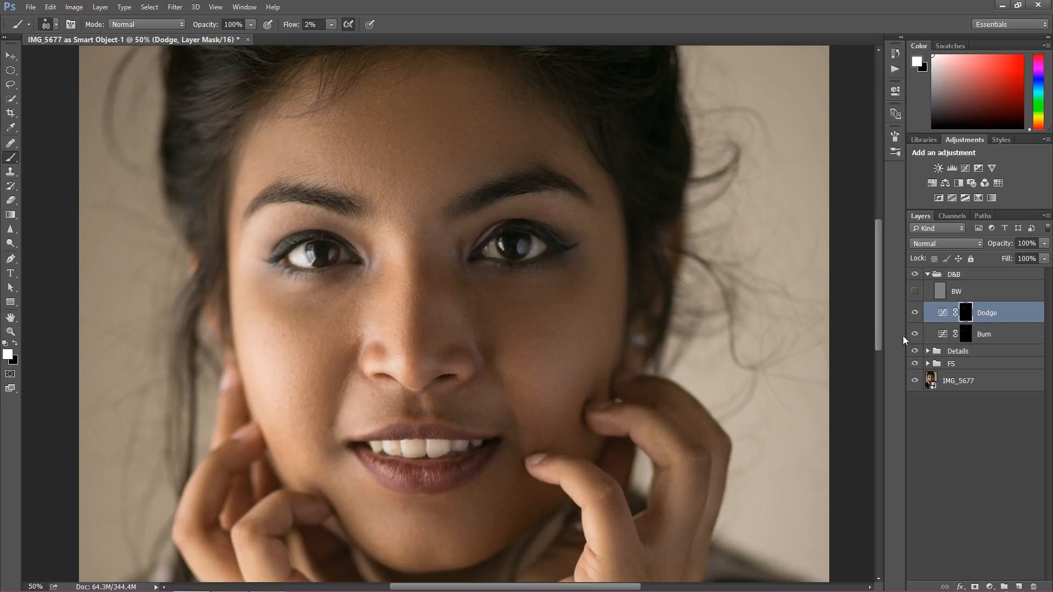
click(964, 334)
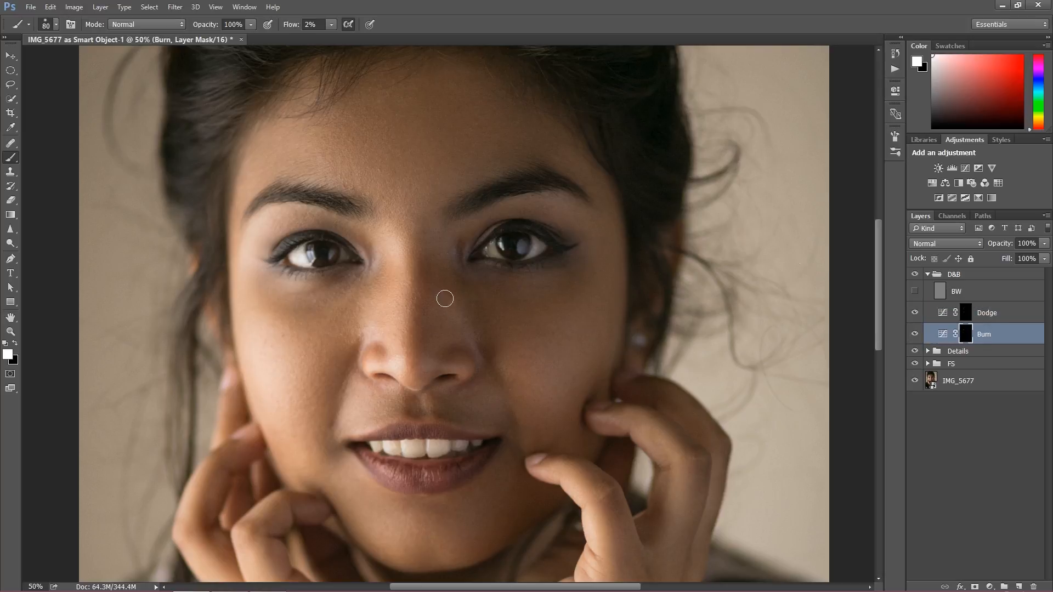
click(962, 314)
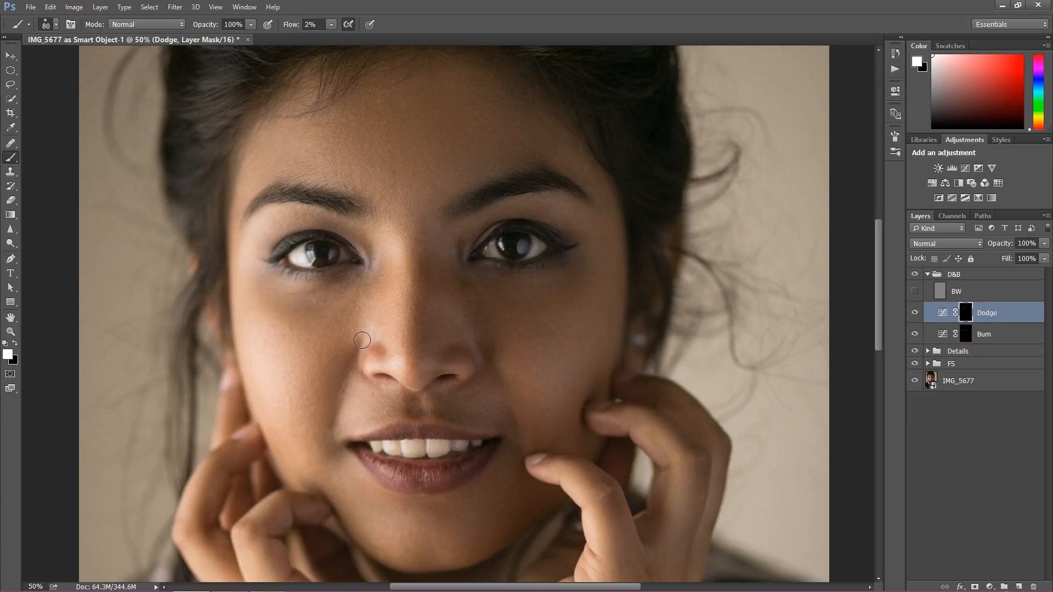
Enlarge the brush to 400, paint white on the Burn mask along the outer edges of the face, and compare using the D&B group's visibility
key(bracketright)
key(bracketright)
key(bracketright)
key(bracketright)
key(bracketright)
key(bracketright)
key(bracketright)
key(ctrl+minus)
key(ctrl+minus)
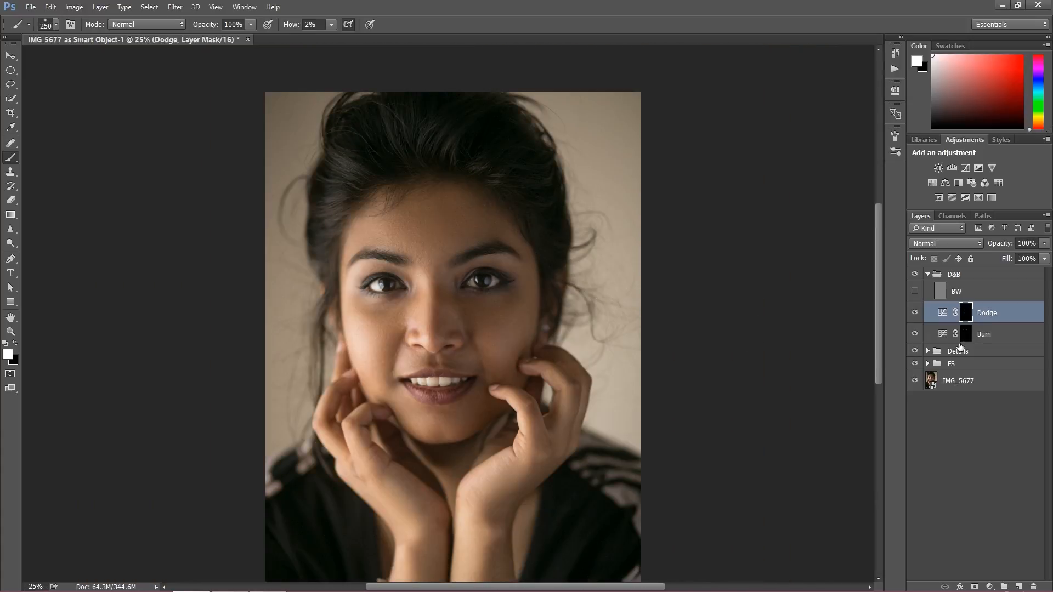
click(960, 336)
key(bracketright)
key(bracketright)
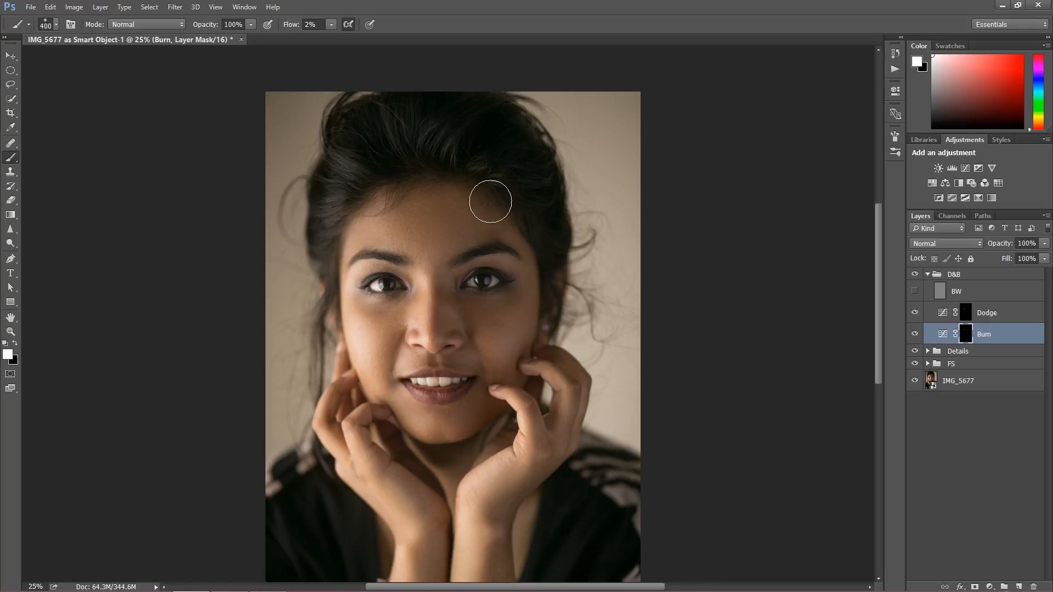
mouse_move(499, 208)
mouse_down()
mouse_move(526, 237)
mouse_move(459, 171)
mouse_move(410, 156)
mouse_move(381, 173)
mouse_move(339, 243)
mouse_move(422, 179)
mouse_move(475, 190)
mouse_move(524, 239)
mouse_move(541, 284)
mouse_move(538, 341)
mouse_move(458, 430)
mouse_move(416, 428)
mouse_move(434, 442)
mouse_move(403, 432)
mouse_move(417, 441)
mouse_move(488, 416)
mouse_move(443, 447)
mouse_move(504, 407)
mouse_move(482, 424)
mouse_move(538, 351)
mouse_up()
mouse_move(344, 329)
mouse_down()
mouse_move(330, 319)
mouse_move(332, 332)
mouse_move(324, 302)
mouse_move(329, 344)
mouse_move(356, 391)
mouse_move(319, 306)
mouse_move(327, 226)
mouse_move(310, 279)
mouse_move(320, 331)
mouse_up()
click(915, 275)
Paint white on the Burn mask over the subject's right hand and the forearm around the bracelet with the size 400 brush
drag(503, 475, 481, 362)
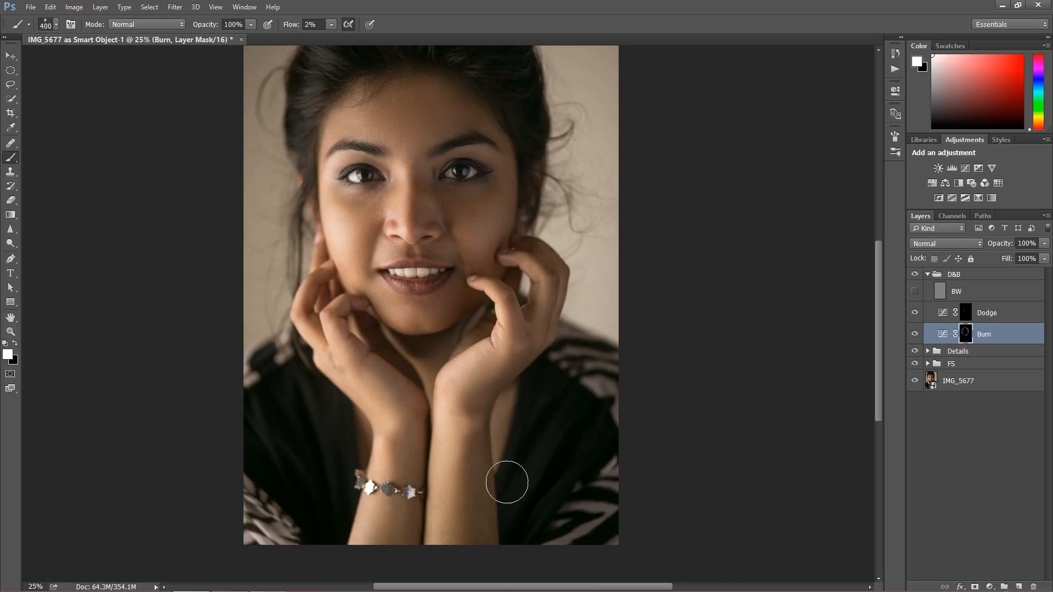
mouse_move(414, 391)
mouse_down()
mouse_move(361, 330)
mouse_move(398, 384)
mouse_move(366, 342)
mouse_up()
mouse_move(388, 493)
mouse_down()
mouse_move(368, 463)
mouse_move(397, 503)
mouse_move(418, 486)
mouse_up()
drag(405, 212, 406, 305)
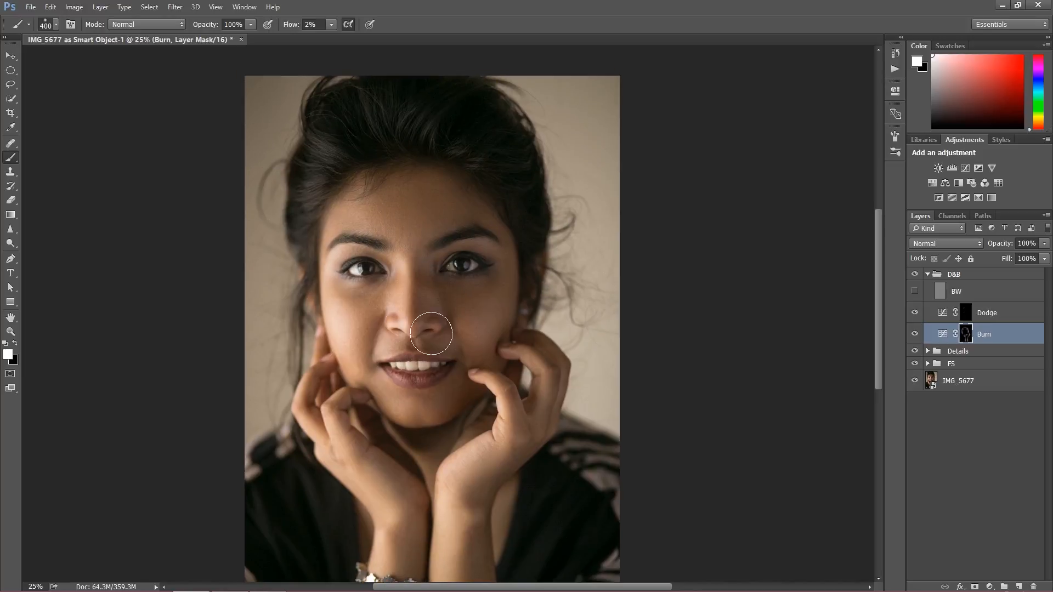
Paint white on the Dodge mask over the subject's right cheek and along the jawline toward the chin, using a smaller brush for the jaw
key(ctrl+plus)
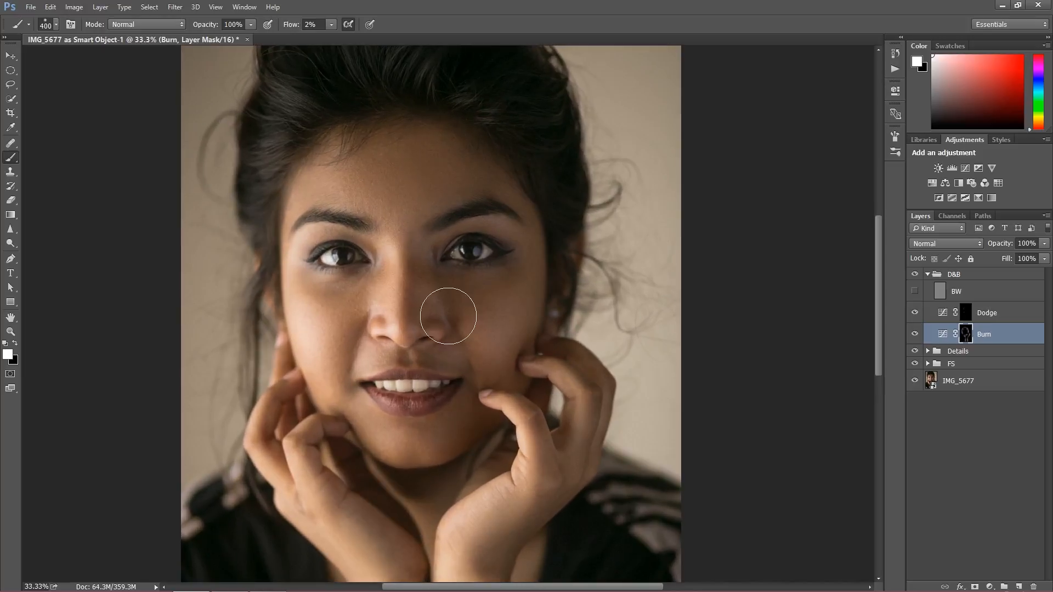
click(966, 317)
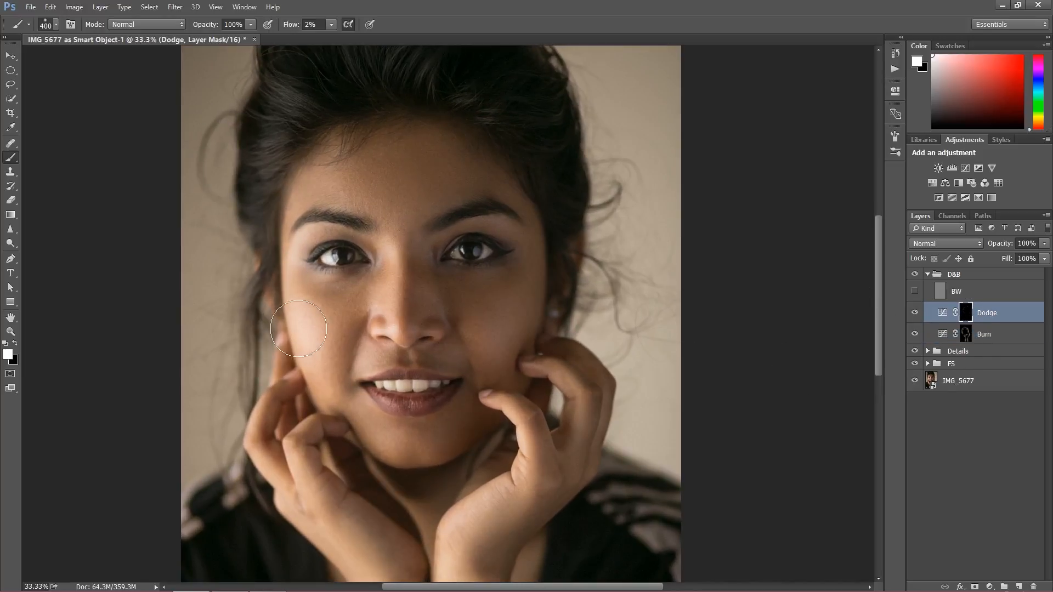
mouse_move(333, 324)
mouse_down()
mouse_move(327, 301)
mouse_move(315, 305)
mouse_move(329, 379)
mouse_move(373, 445)
mouse_move(367, 403)
mouse_up()
key(bracketleft)
key(bracketleft)
drag(363, 410, 345, 398)
mouse_move(418, 448)
mouse_down()
mouse_move(430, 437)
mouse_move(332, 389)
mouse_up()
mouse_move(396, 287)
mouse_down()
mouse_move(371, 292)
mouse_move(366, 274)
mouse_up()
Enlarge the brush to paint white over the subject's left cheek, and bring the brush size back to 300
key(bracketright)
key(bracketright)
key(bracketright)
mouse_move(494, 320)
mouse_down()
mouse_move(516, 330)
mouse_move(509, 292)
mouse_move(492, 299)
mouse_move(524, 356)
mouse_up()
key(bracketleft)
key(bracketleft)
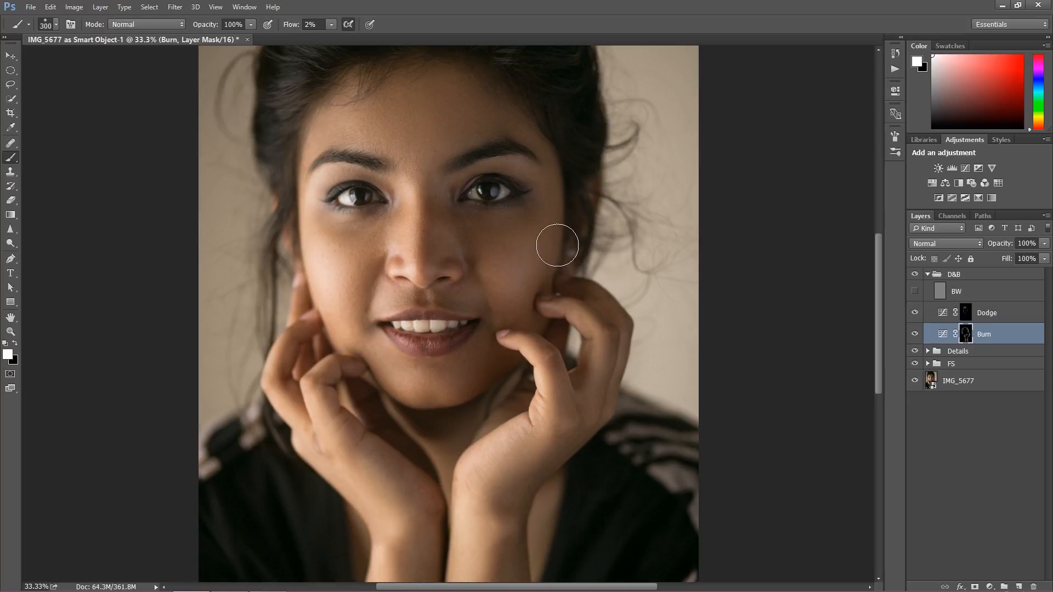
Paint white on the Dodge mask over the subject's right cheek, forehead and chin with the size 300 brush
click(941, 312)
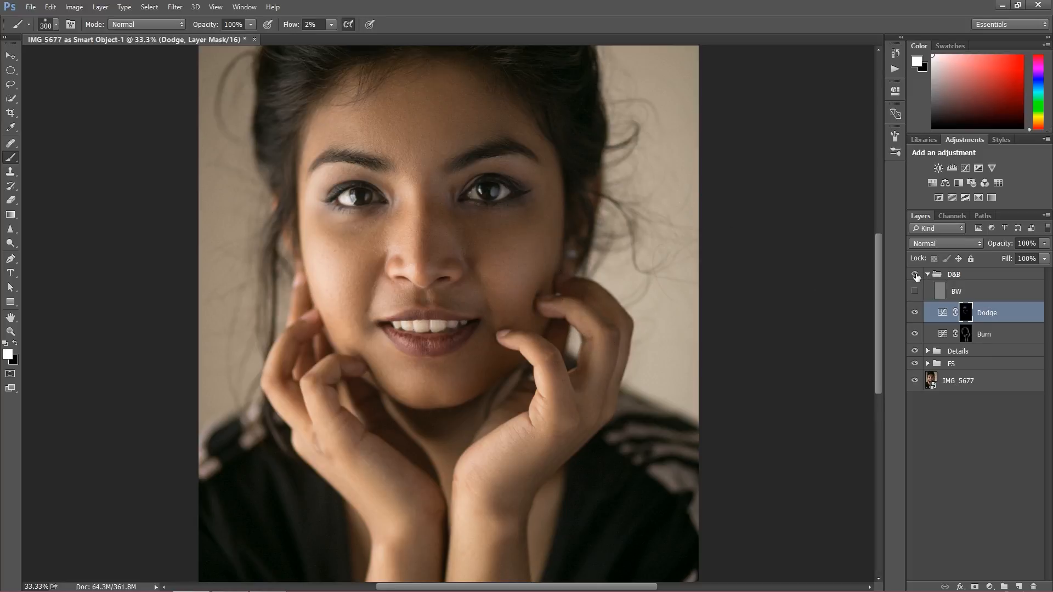
mouse_move(338, 281)
mouse_down()
mouse_move(335, 259)
mouse_move(347, 292)
mouse_move(342, 259)
mouse_up()
drag(363, 118, 319, 136)
drag(401, 121, 393, 123)
drag(407, 374, 386, 370)
drag(480, 407, 481, 384)
mouse_move(477, 463)
mouse_down()
mouse_move(464, 491)
mouse_move(496, 301)
mouse_up()
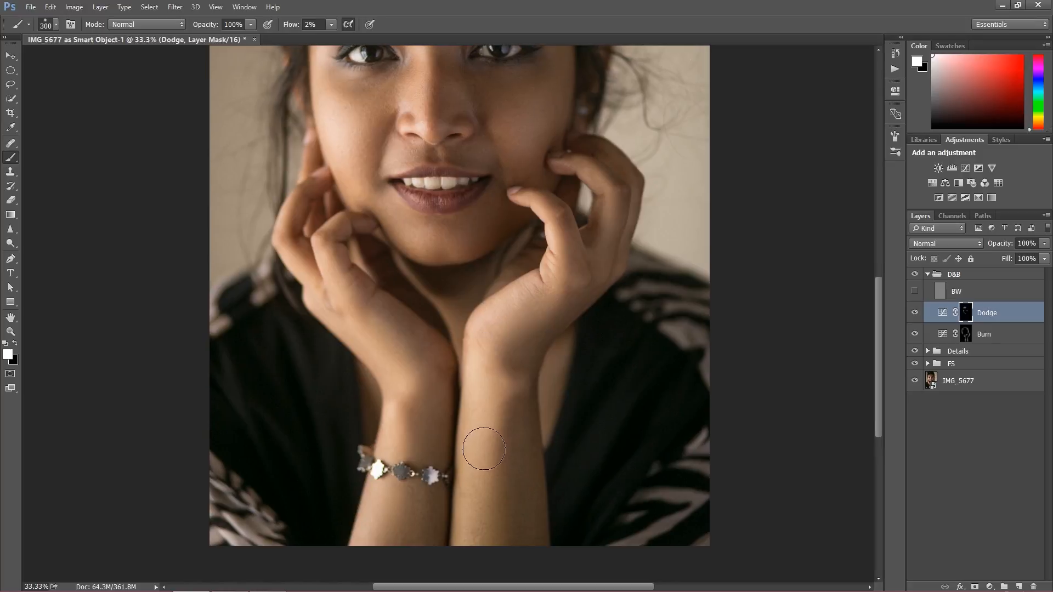
Check the Dodge mask on its own and paint white on it along the hands and forearms
alt+click(967, 314)
alt+click(968, 315)
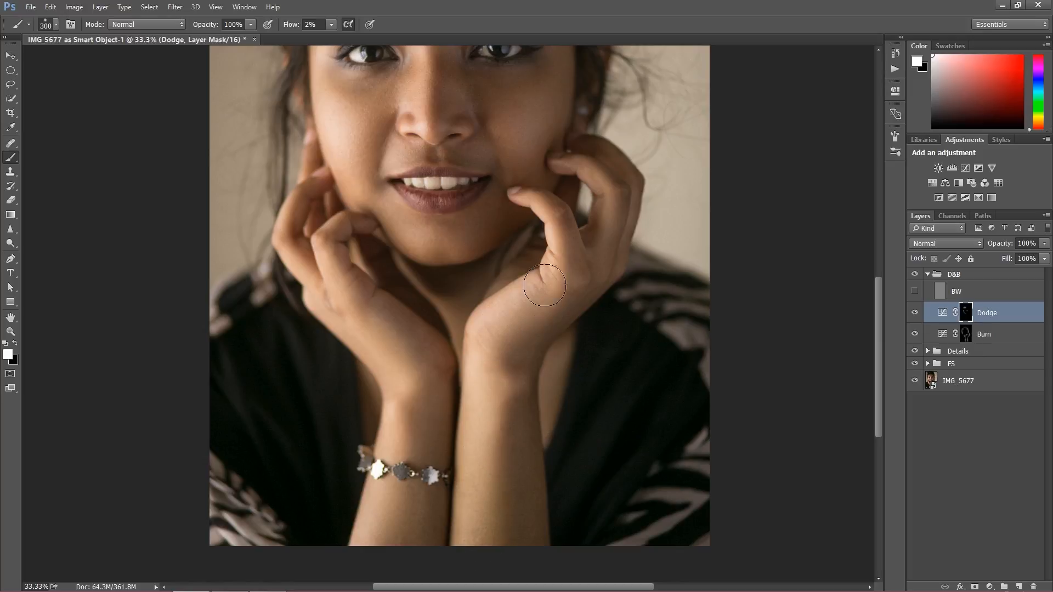
mouse_move(525, 309)
mouse_down()
mouse_move(486, 386)
mouse_move(477, 468)
mouse_move(372, 482)
mouse_move(370, 537)
mouse_move(393, 435)
mouse_move(343, 302)
mouse_move(386, 354)
mouse_move(332, 292)
mouse_move(415, 334)
mouse_move(410, 446)
mouse_up()
key(space)
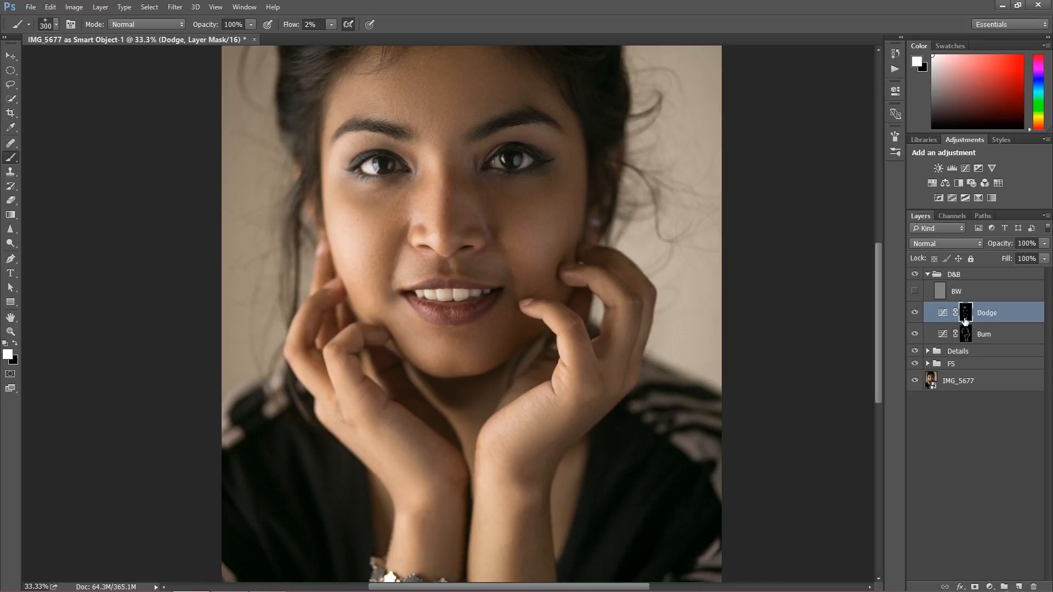
Inspect the Dodge mask and the Burn mask on their own in the canvas, returning to the photo each time
alt+click(968, 320)
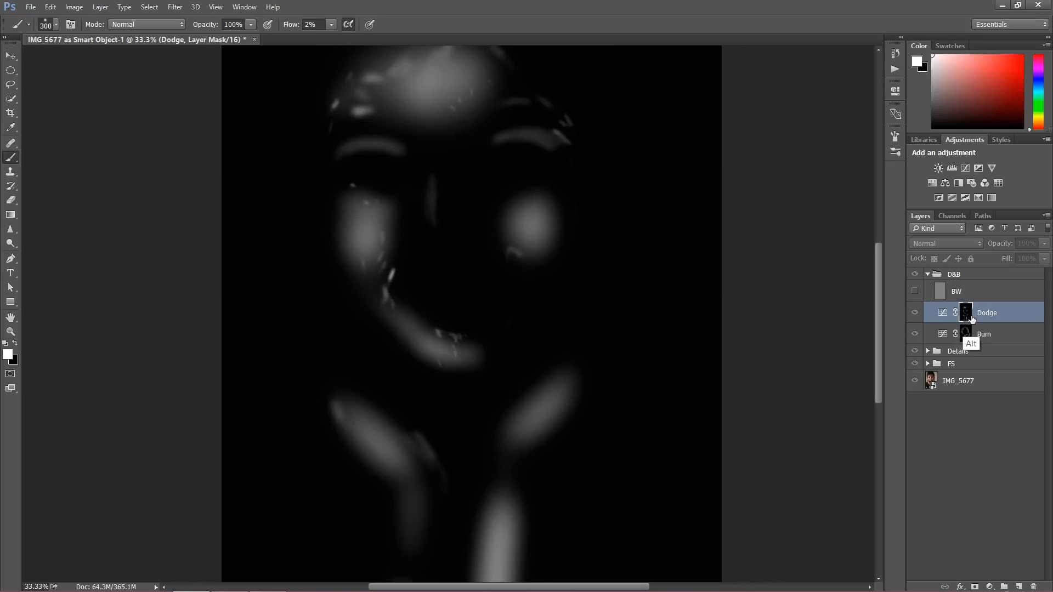
alt+click(968, 319)
alt+click(968, 333)
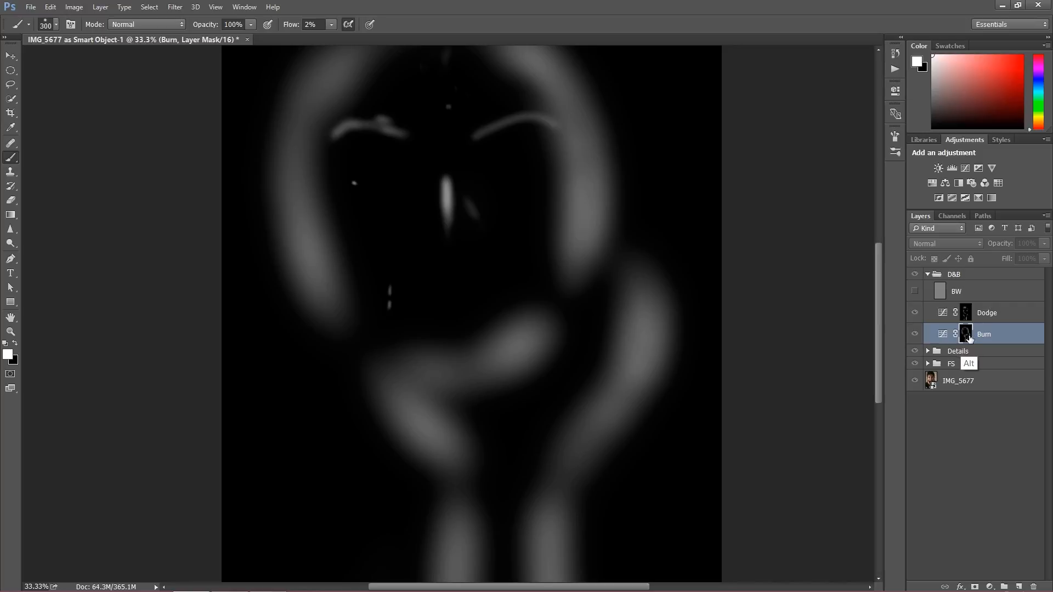
alt+click(969, 336)
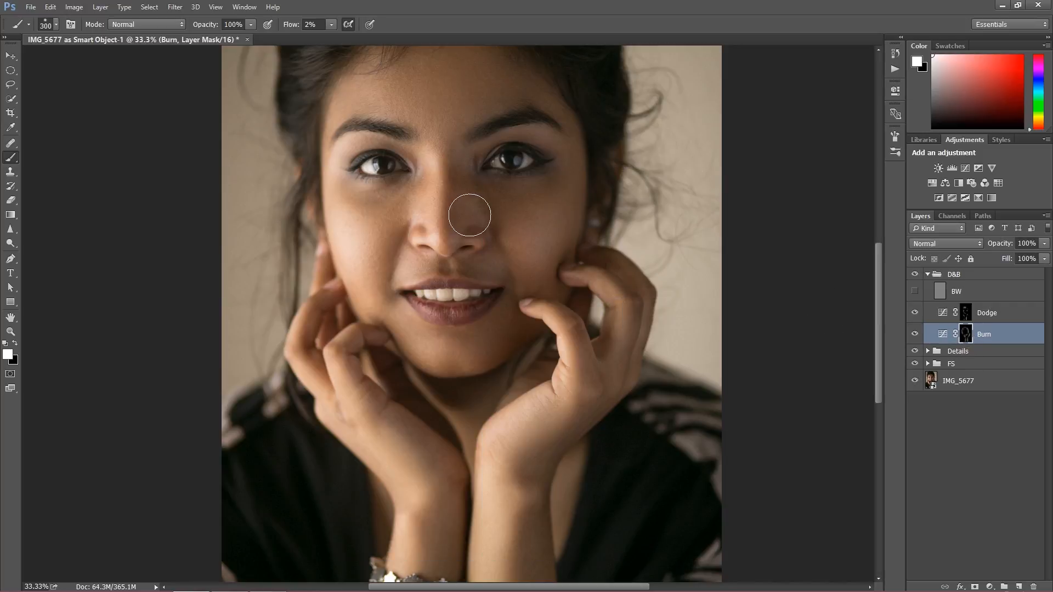
Reduce the brush to 125 and alternate between the Burn and Dodge masks over the face, ending on the Dodge mask
key(bracketleft)
key(bracketleft)
key(bracketleft)
mouse_move(590, 252)
mouse_down()
mouse_move(575, 307)
mouse_move(584, 345)
mouse_up()
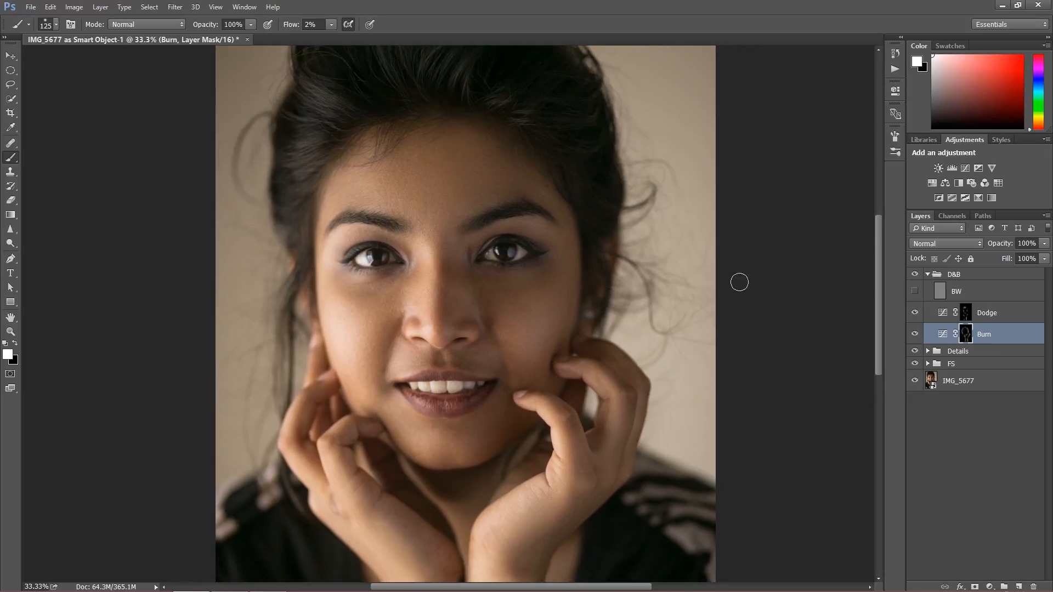
click(958, 313)
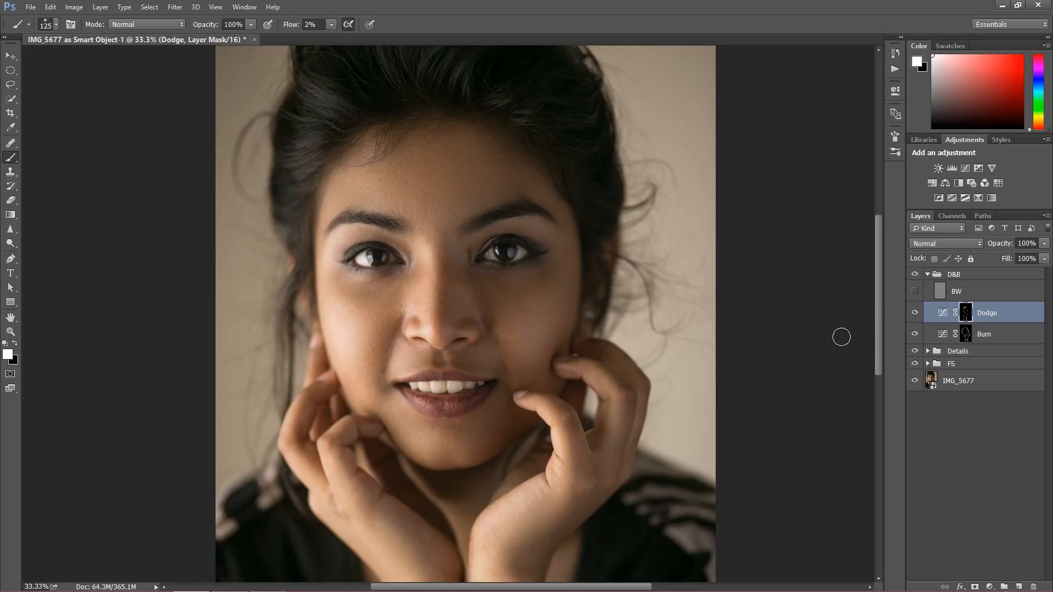
click(968, 332)
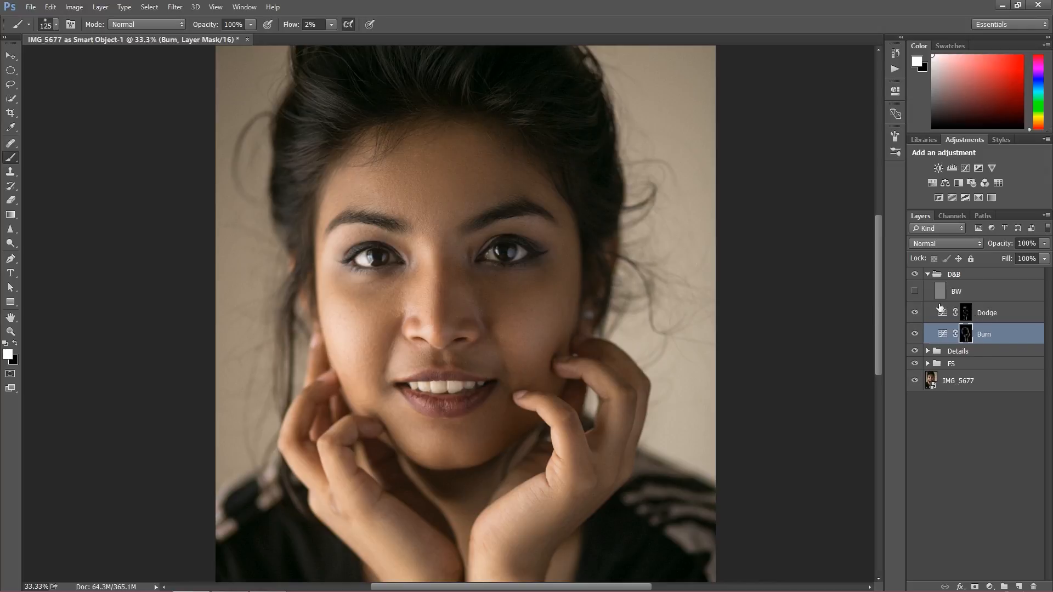
click(941, 311)
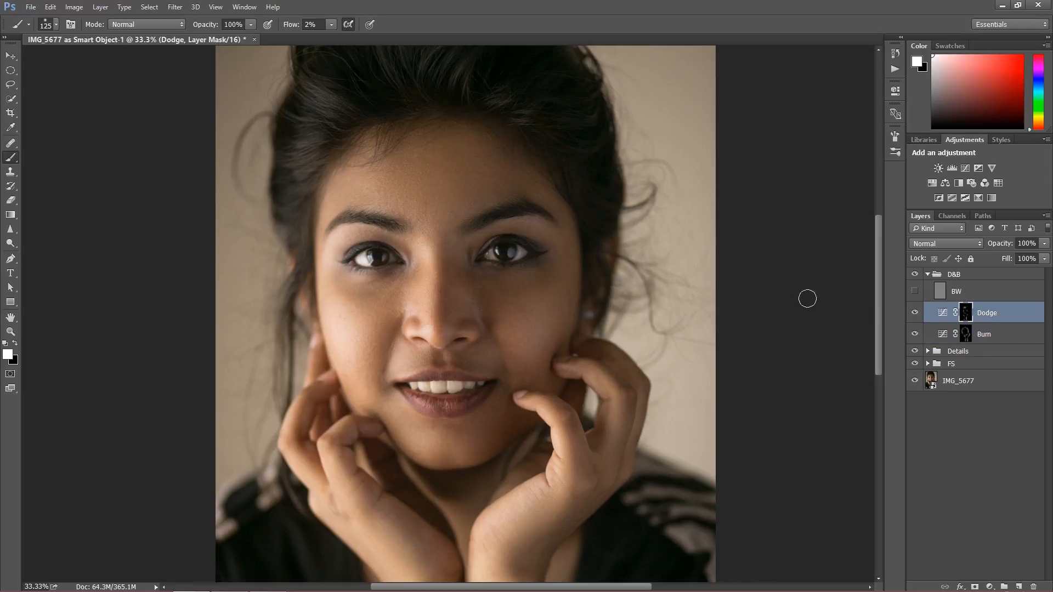
Set the brush size to 200 for the face close-up and make the Burn mask active
key(bracketright)
key(bracketright)
key(bracketright)
key(ctrl+alt)
key(bracketright)
key(bracketright)
key(bracketleft)
key(bracketleft)
click(967, 335)
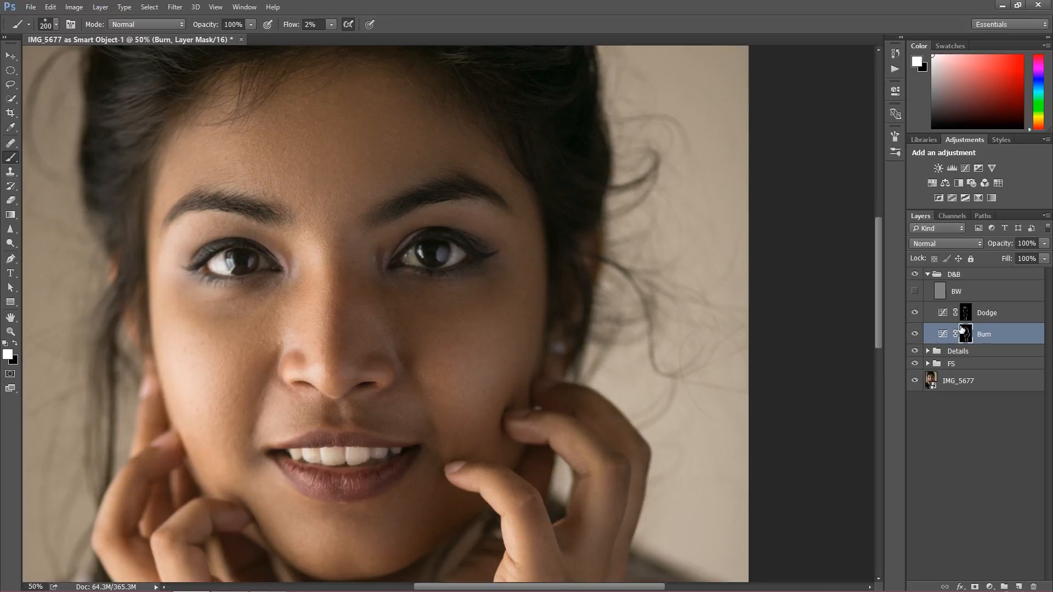
Paint white on the Dodge mask along the fingers of the subject's left hand, reducing the brush to 150
click(965, 315)
mouse_move(506, 335)
mouse_down()
mouse_move(511, 317)
mouse_move(427, 326)
mouse_move(491, 399)
mouse_move(473, 418)
mouse_move(475, 353)
mouse_up()
key(space)
key(bracketleft)
key(bracketleft)
drag(577, 368, 602, 414)
mouse_move(475, 435)
mouse_down()
mouse_move(520, 465)
mouse_move(524, 511)
mouse_up()
mouse_move(612, 397)
mouse_down()
mouse_move(631, 389)
mouse_move(626, 457)
mouse_up()
mouse_move(261, 482)
mouse_down()
mouse_move(296, 381)
mouse_move(345, 387)
mouse_up()
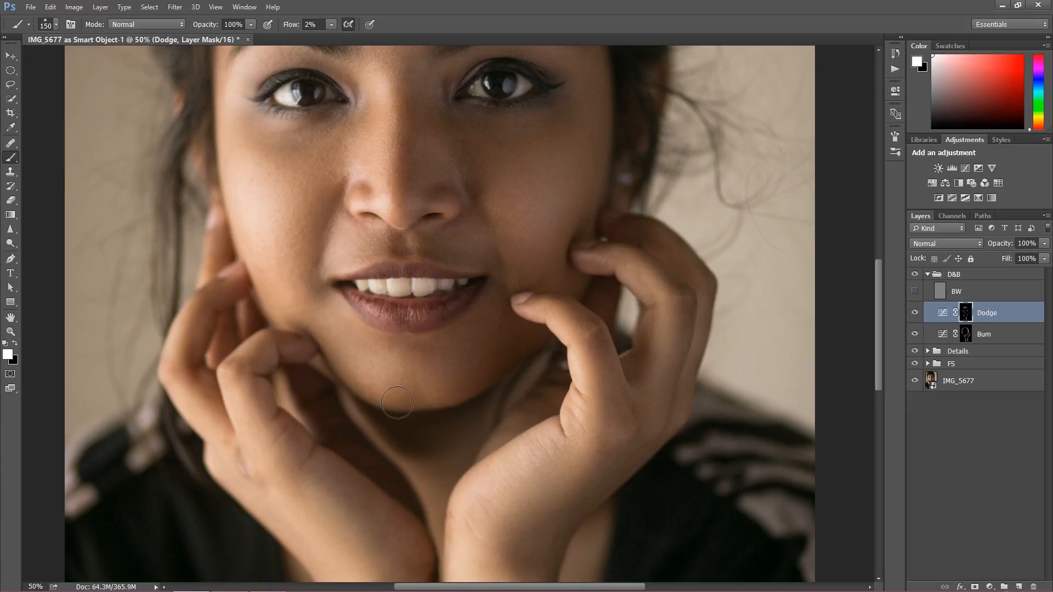
Reduce the brush to 70 and compare the whole portrait with the D&B group hidden and shown
key(bracketleft)
key(bracketleft)
key(bracketleft)
key(ctrl+minus)
key(ctrl+minus)
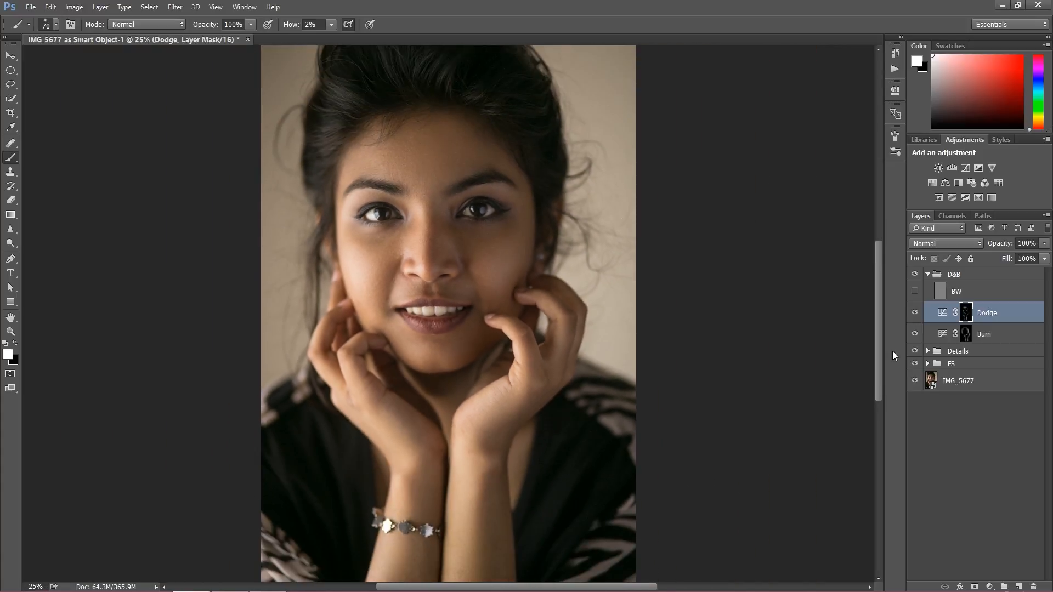
click(915, 274)
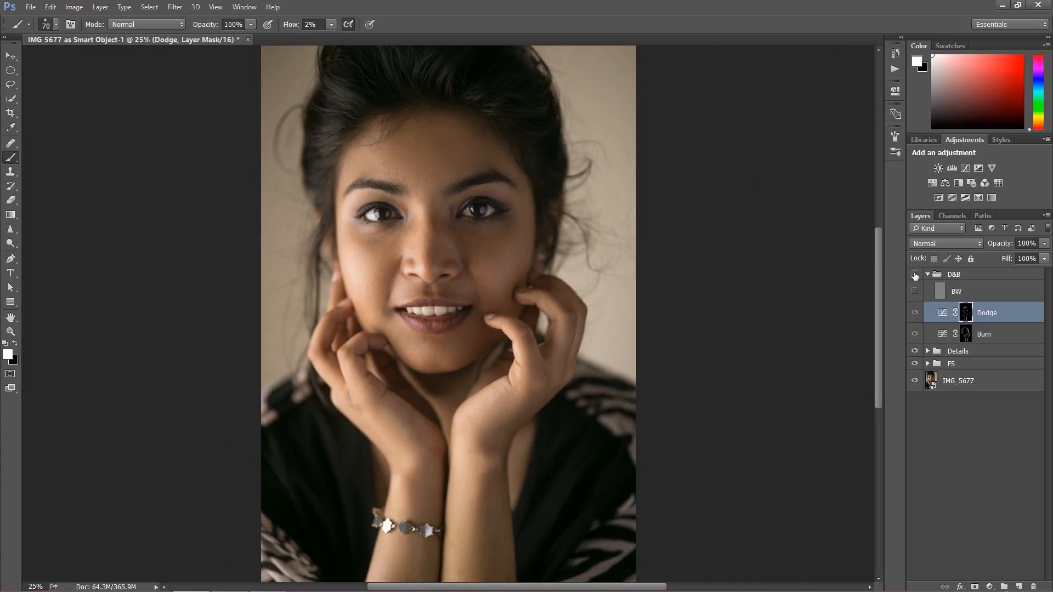
click(915, 274)
click(914, 274)
click(914, 274)
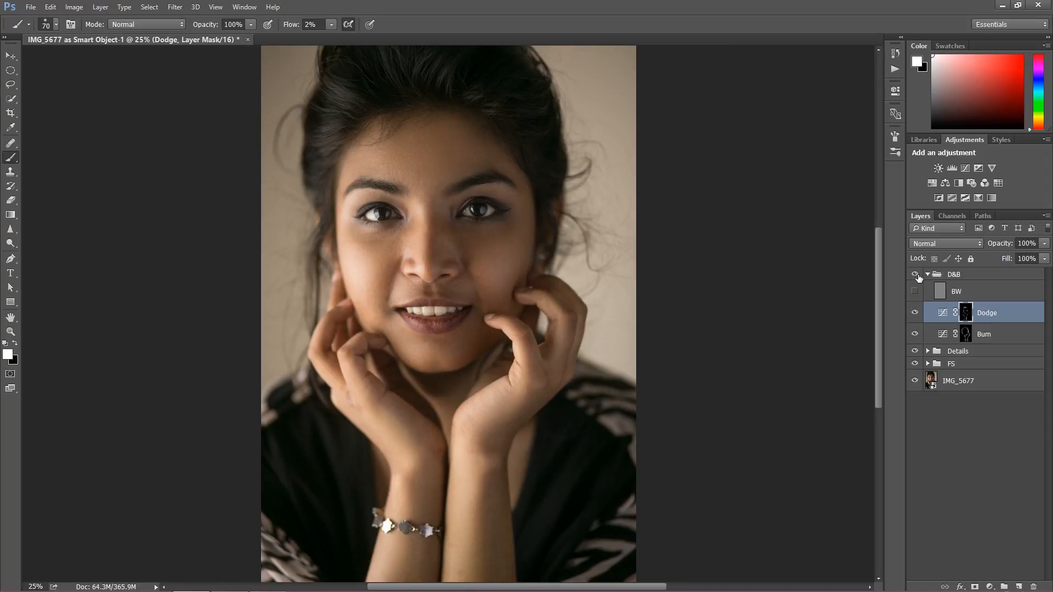
Adjust the brush size, paint white on the Dodge mask over the hair, and compare using the D&B group's visibility
mouse_move(414, 132)
mouse_down()
mouse_move(447, 252)
mouse_move(435, 255)
mouse_up()
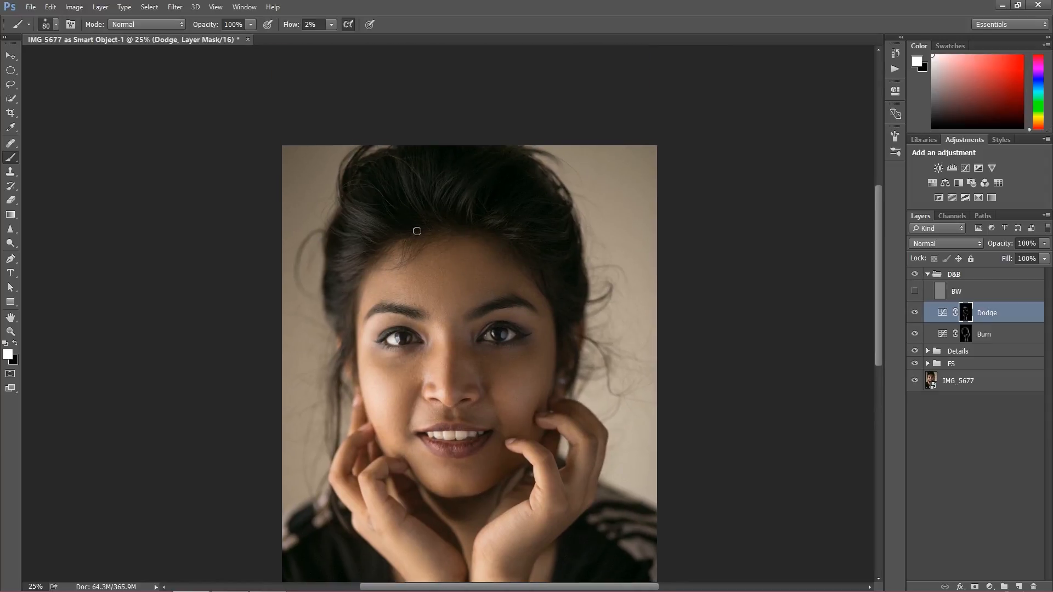
key(bracketright)
key(bracketright)
key(bracketright)
key(bracketright)
key(bracketright)
key(bracketleft)
key(bracketleft)
key(bracketleft)
key(bracketleft)
mouse_move(412, 168)
mouse_down()
mouse_move(408, 176)
mouse_move(398, 155)
mouse_up()
mouse_move(431, 231)
mouse_down()
mouse_move(502, 228)
mouse_move(467, 190)
mouse_move(494, 166)
mouse_move(416, 171)
mouse_move(352, 212)
mouse_move(347, 188)
mouse_move(385, 235)
mouse_move(341, 170)
mouse_move(379, 229)
mouse_move(361, 229)
mouse_move(335, 258)
mouse_move(339, 439)
mouse_move(373, 235)
mouse_move(342, 196)
mouse_move(346, 165)
mouse_move(414, 198)
mouse_move(422, 139)
mouse_move(463, 206)
mouse_move(531, 177)
mouse_move(521, 226)
mouse_move(568, 232)
mouse_up()
click(920, 275)
click(920, 275)
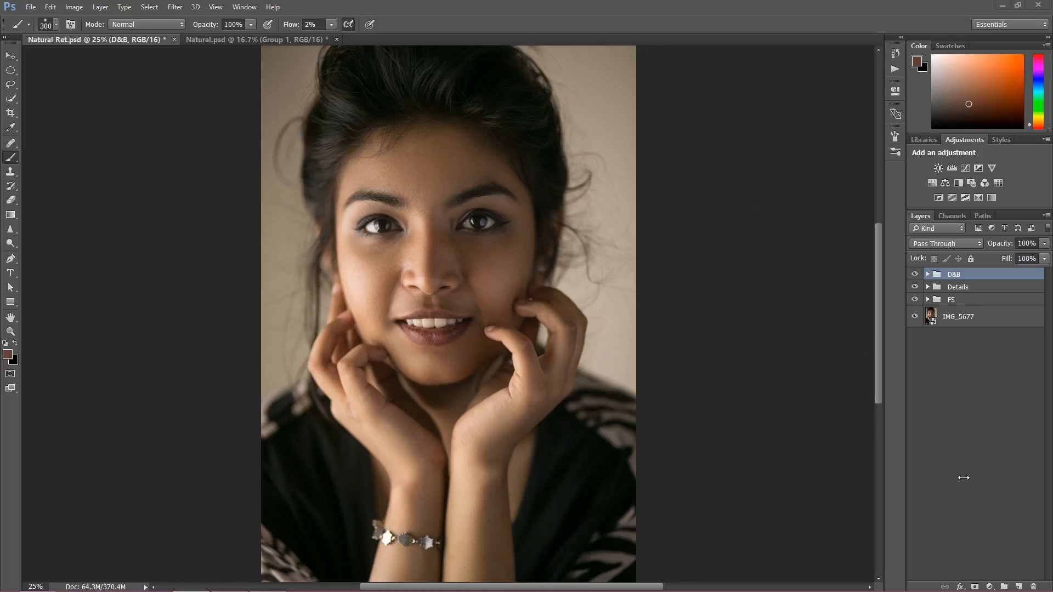
Add a Selective Color adjustment layer above the D&B group
click(990, 564)
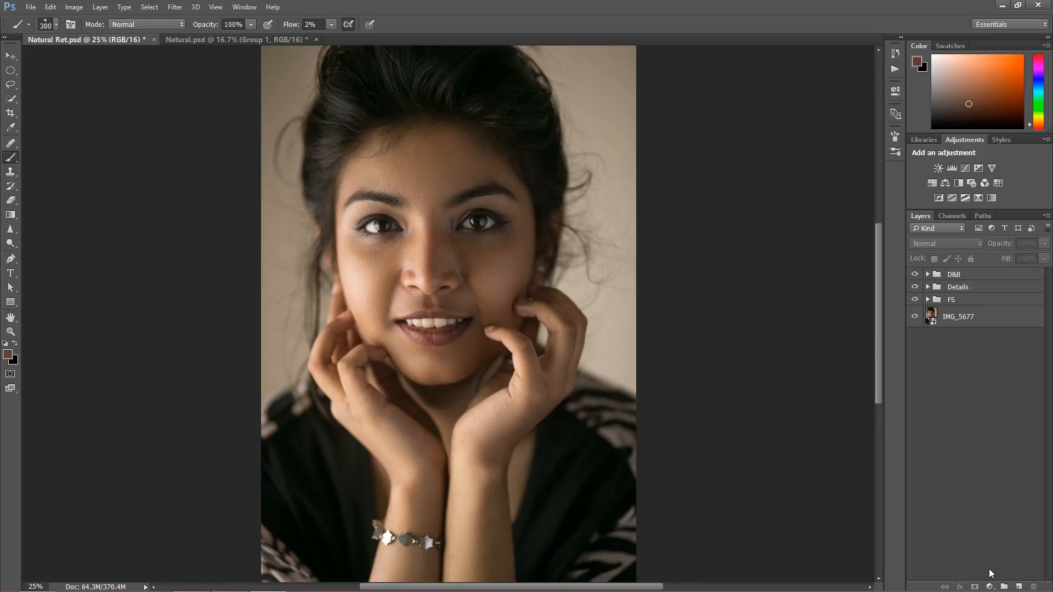
click(990, 587)
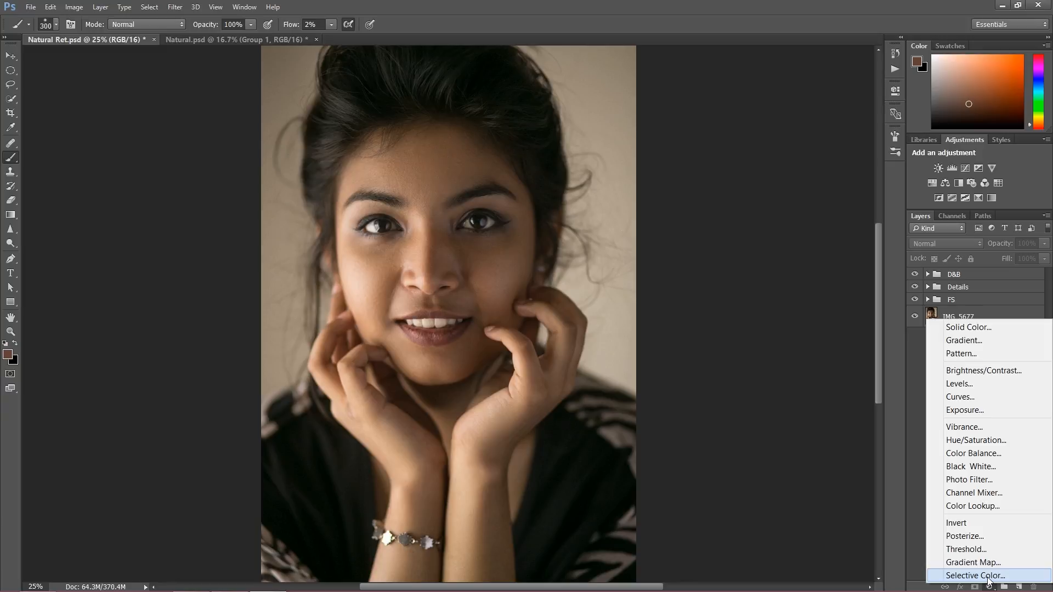
click(987, 576)
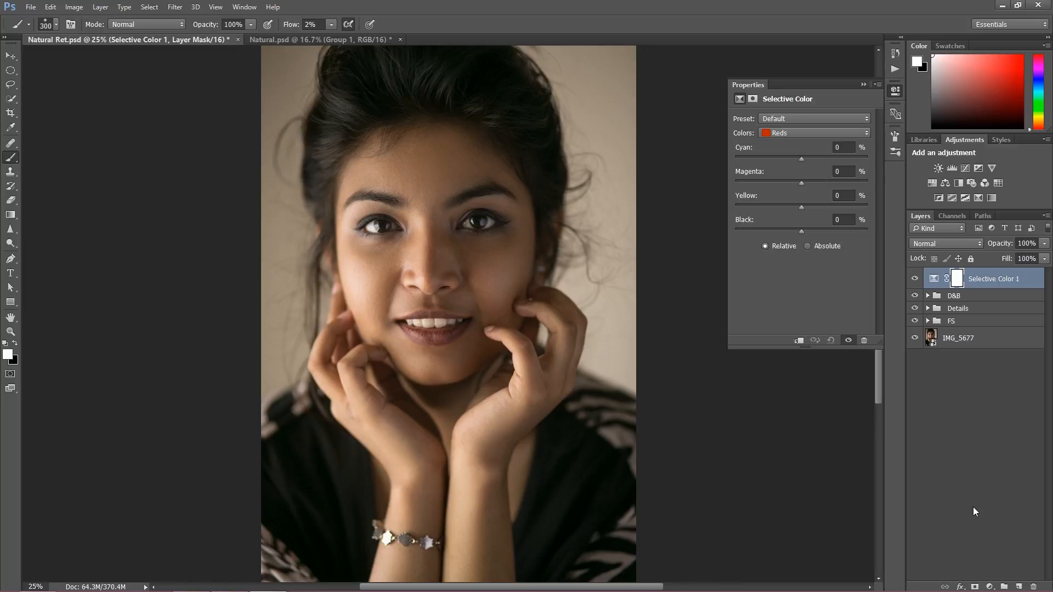
Lower Black to about -7% for the Neutrals in the Selective Color layer and compare using the layer's visibility
click(795, 136)
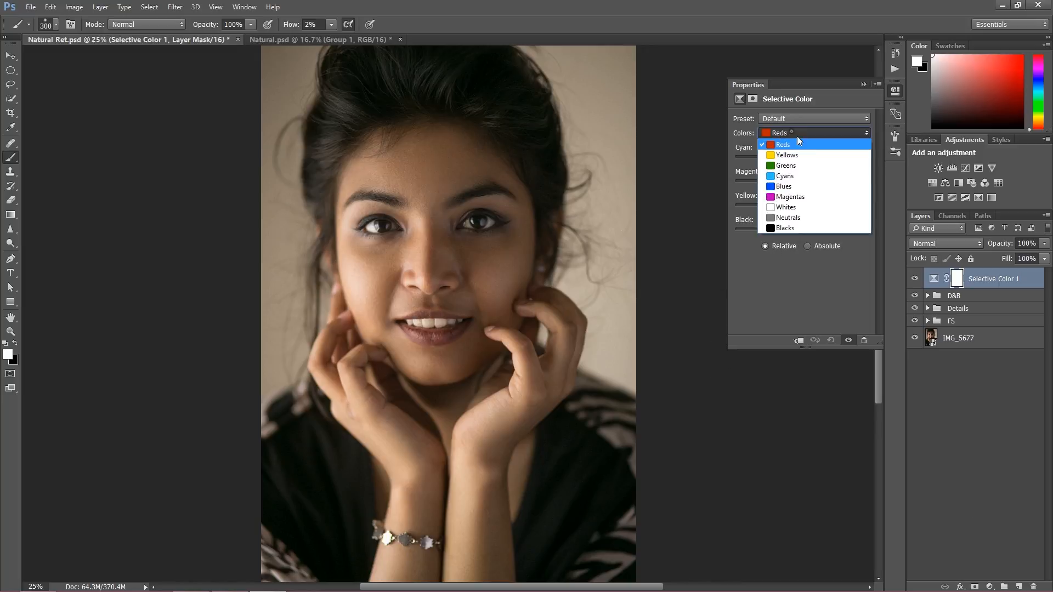
click(802, 218)
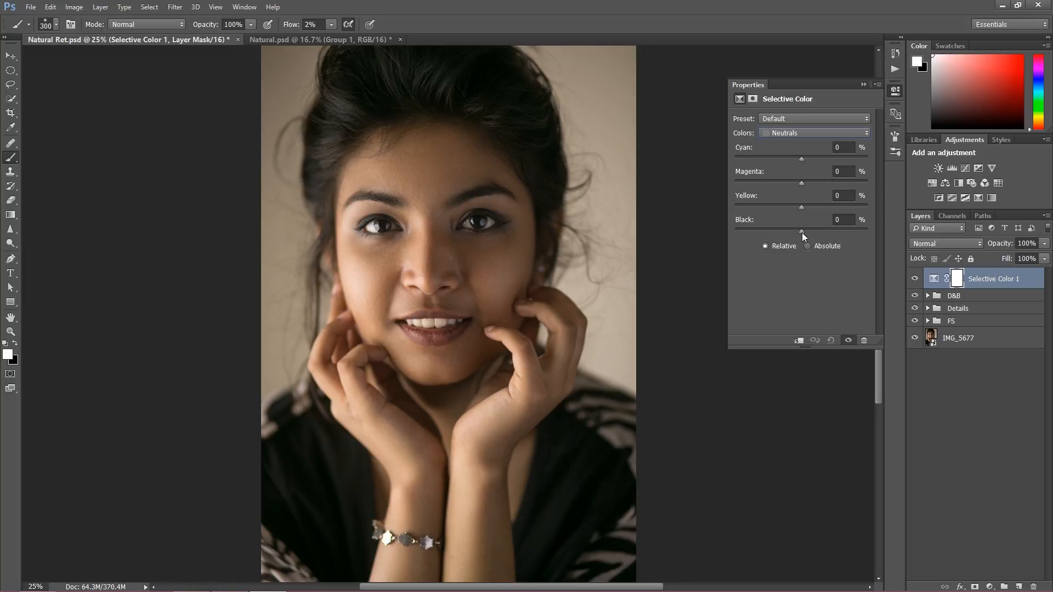
mouse_move(800, 231)
mouse_down()
mouse_move(786, 231)
mouse_move(796, 233)
mouse_up()
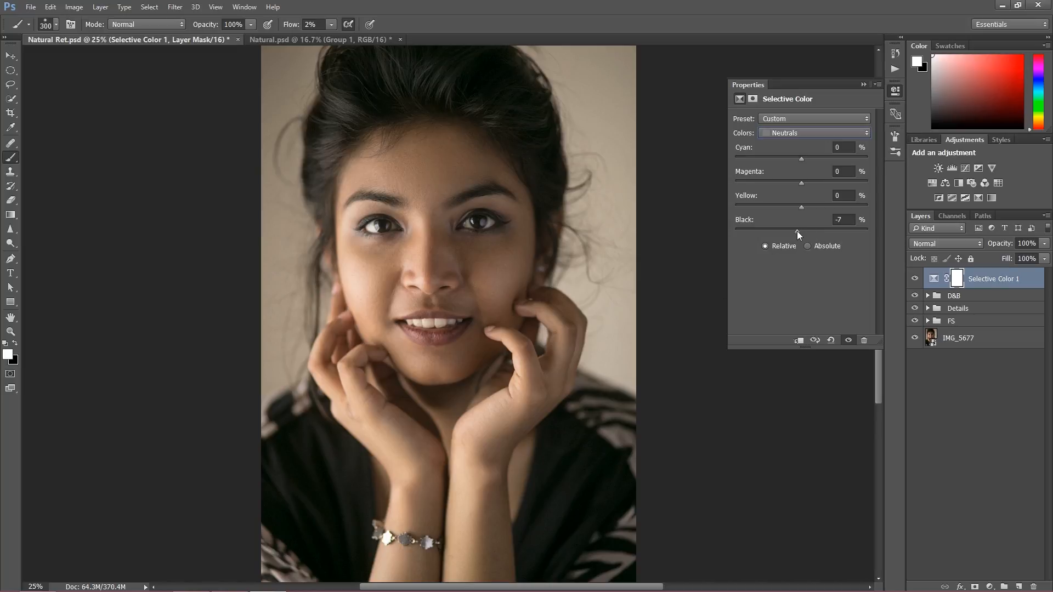
drag(798, 231, 796, 234)
click(915, 279)
click(915, 278)
Lower Yellow and slightly raise Magenta for the Neutrals, and compare using the Selective Color layer's visibility
drag(801, 207, 797, 209)
drag(804, 183, 805, 183)
click(915, 279)
click(916, 279)
Set Black to -8% for the Whites in the Selective Color layer, trying the extreme -100% on the way
click(792, 135)
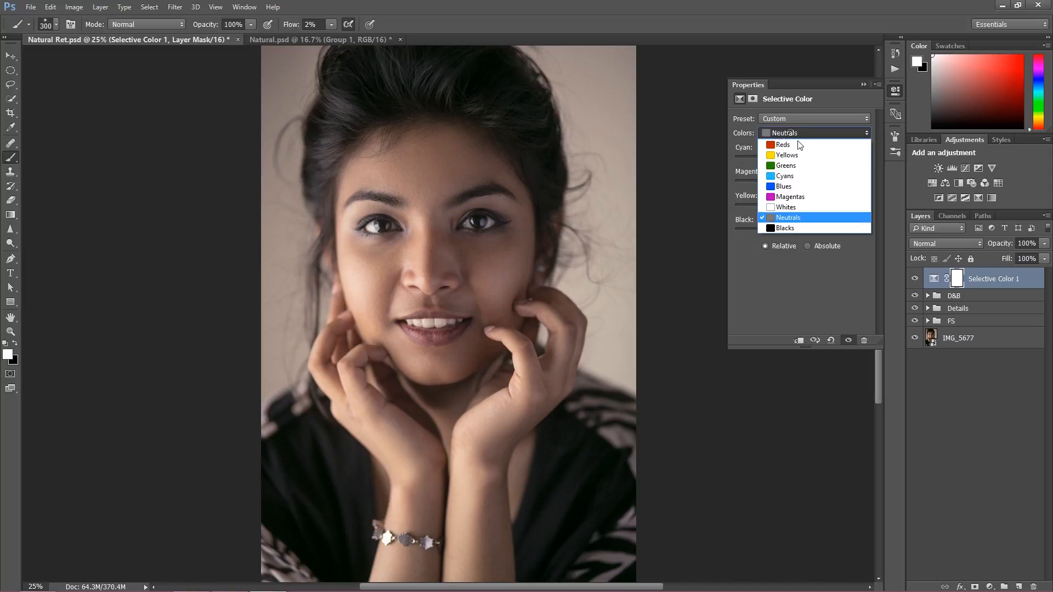
click(791, 208)
mouse_move(801, 231)
mouse_down()
mouse_move(782, 231)
mouse_move(848, 233)
mouse_move(788, 234)
mouse_up()
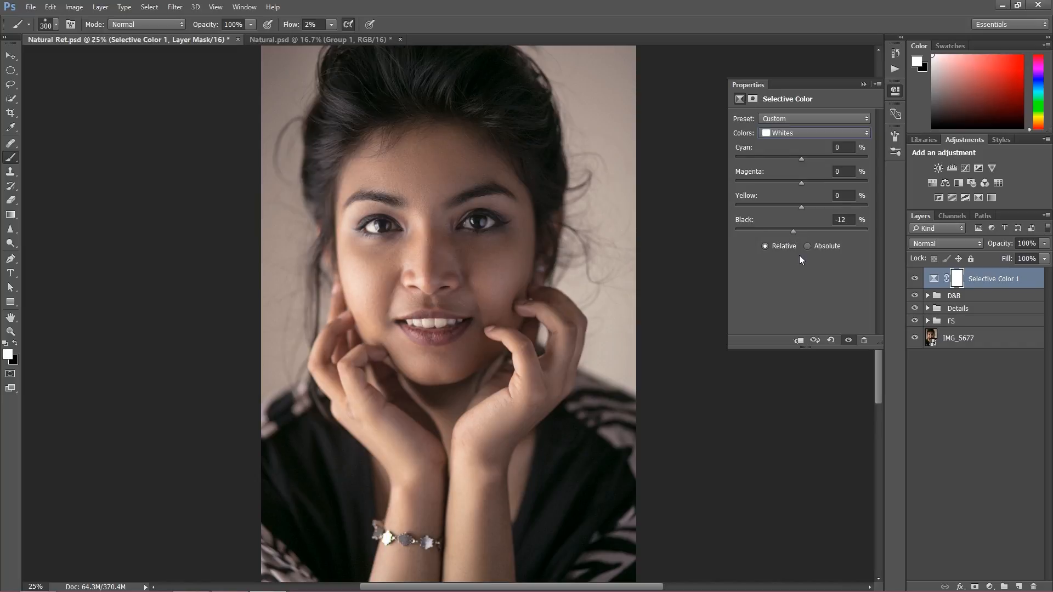
drag(796, 233, 702, 222)
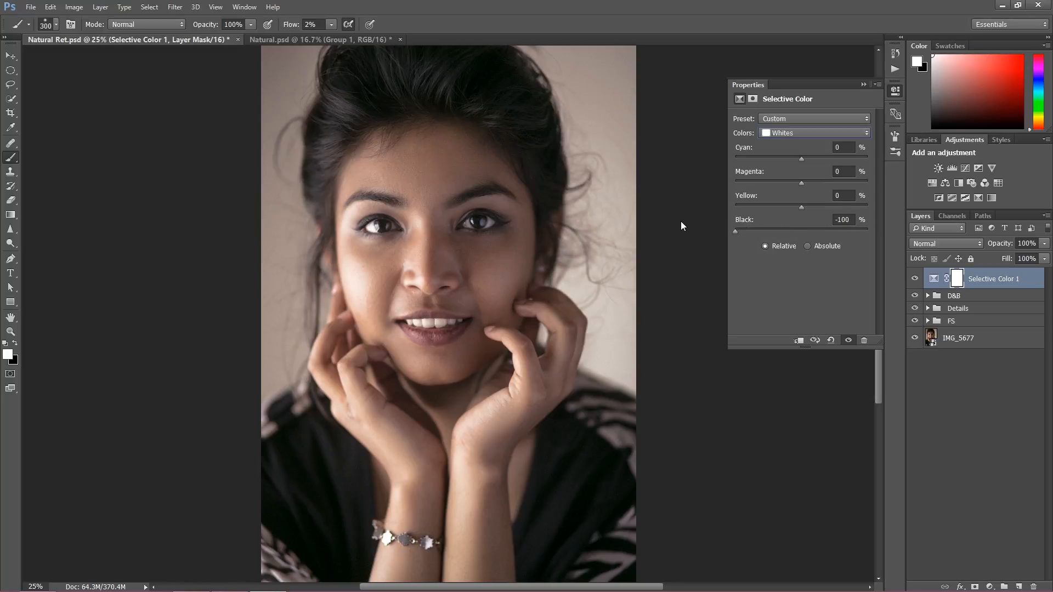
drag(682, 222, 797, 216)
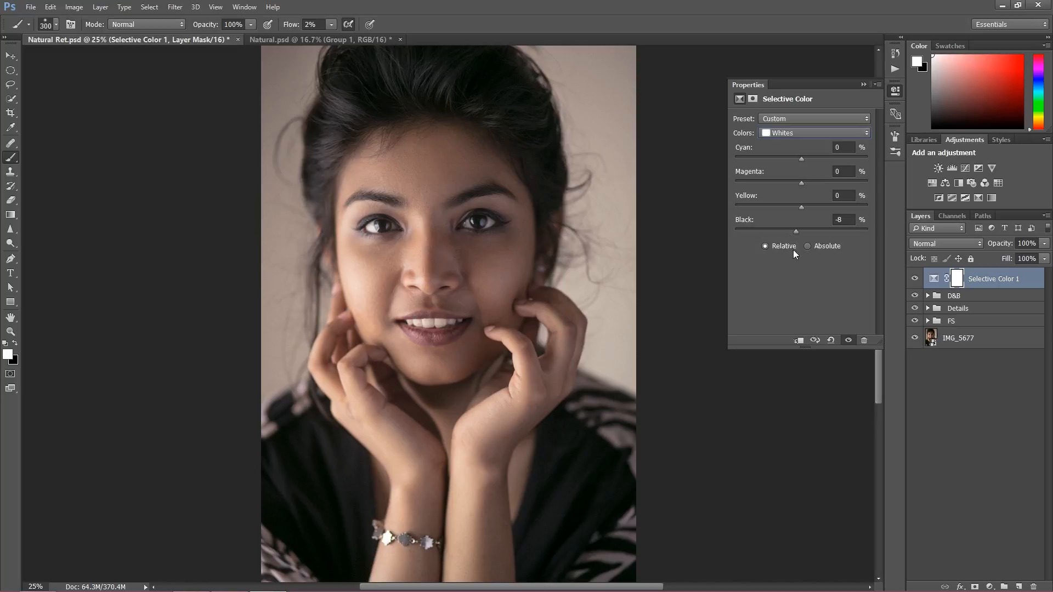
Compare the photo with the Selective Color layer hidden and shown, at full view and in a close-up of the face
click(913, 278)
click(913, 278)
key(ctrl+plus)
key(ctrl+plus)
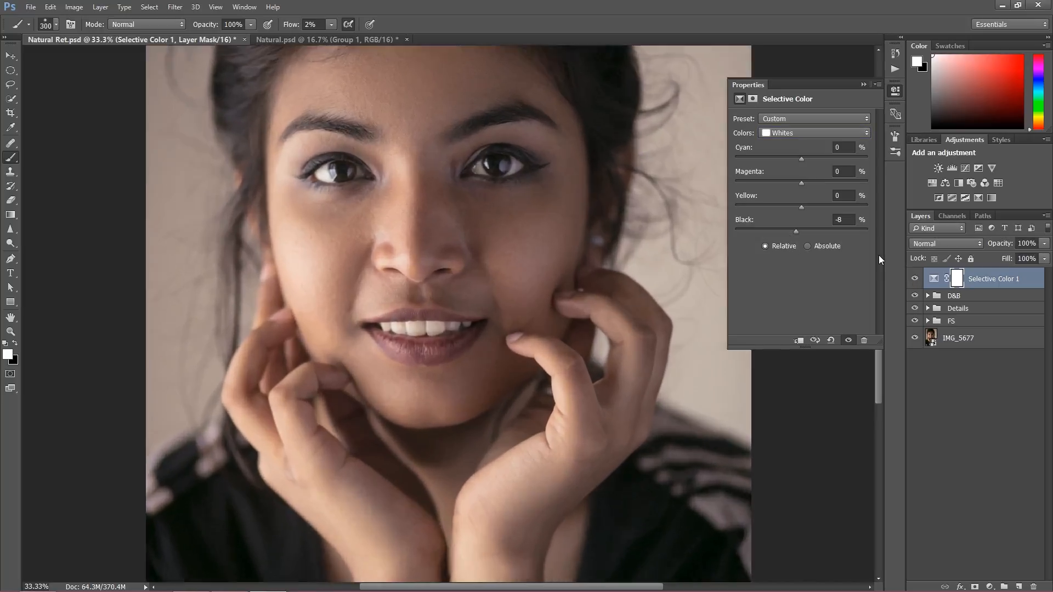
key(ctrl+plus)
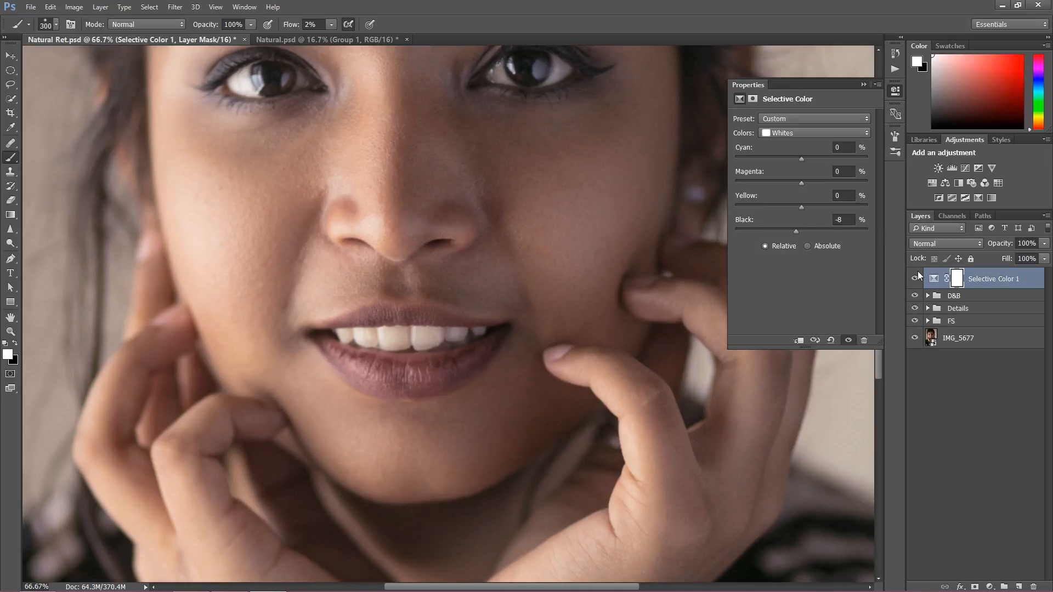
click(915, 278)
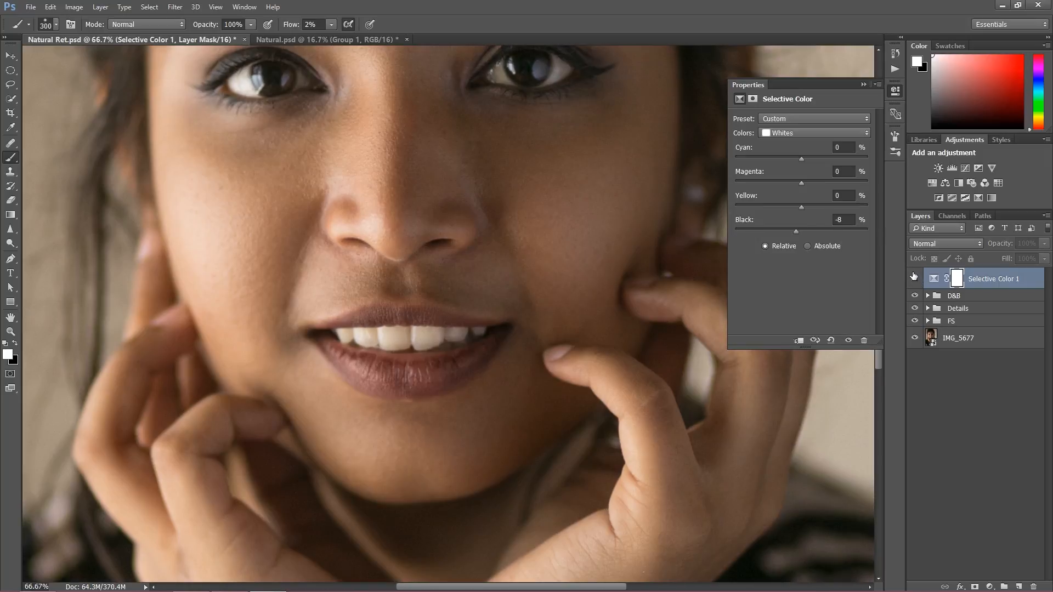
click(914, 278)
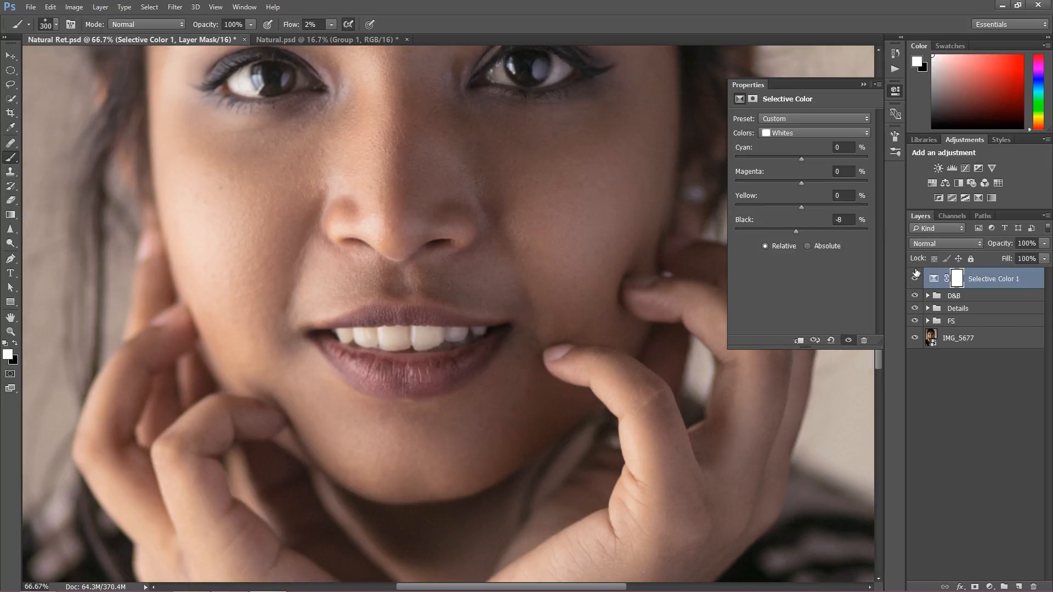
Set Black to -6% for the Whites in the Selective Color layer, judging the change on the whole photo
key(ctrl+minus)
key(ctrl+minus)
key(ctrl+minus)
key(ctrl+minus)
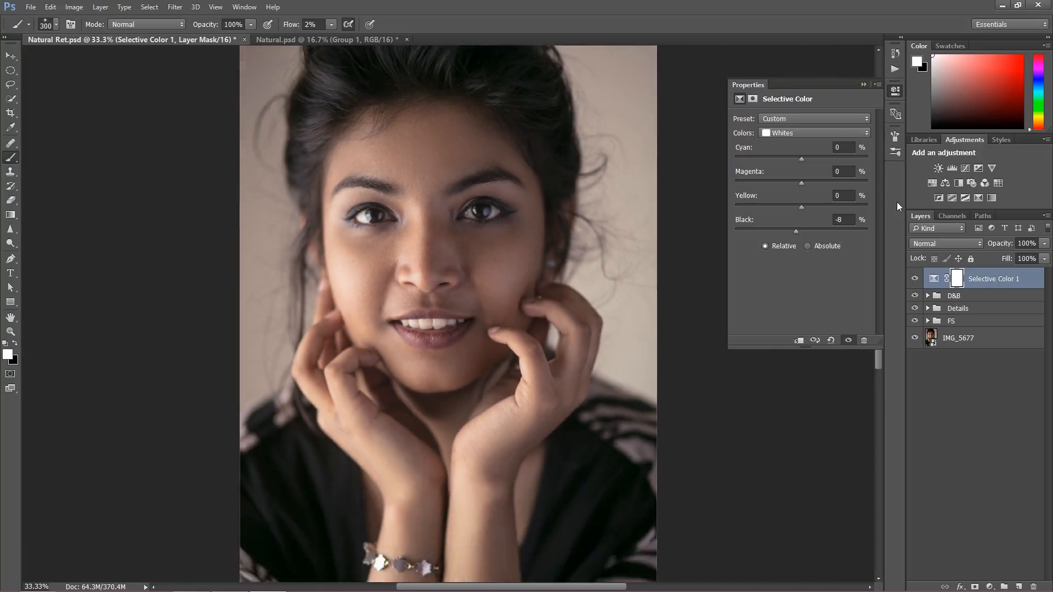
drag(796, 231, 798, 232)
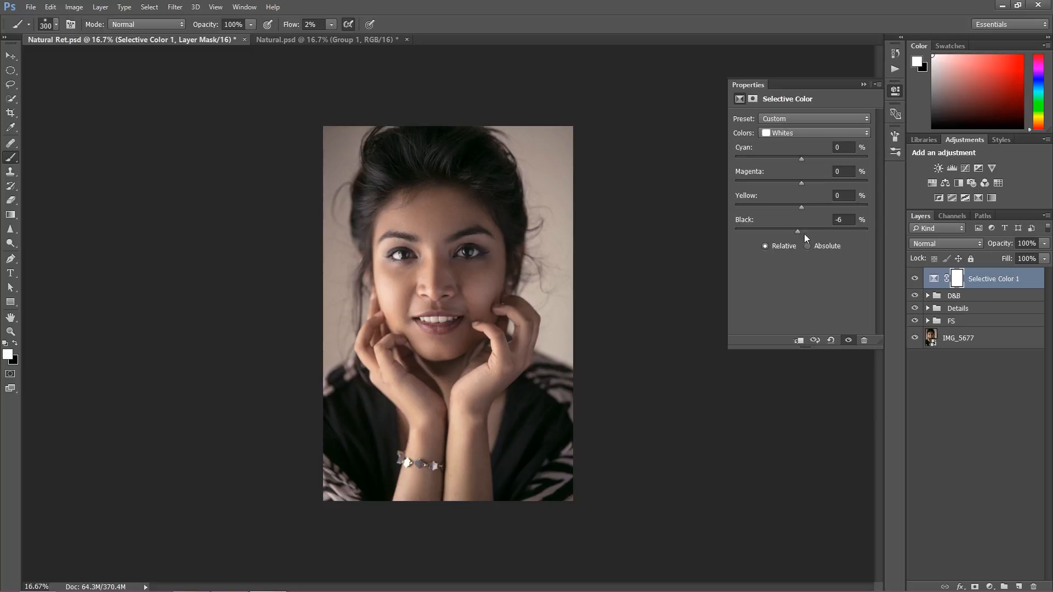
key(ctrl+plus)
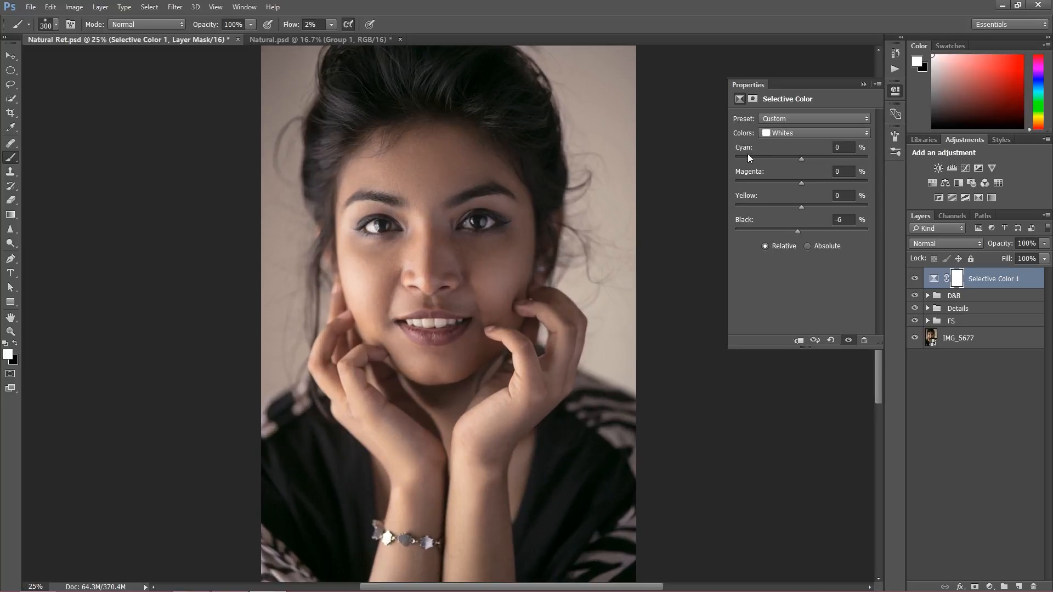
Add a second Selective Color adjustment layer, slightly lower Yellow for the Reds, and compare using the layer's visibility
click(990, 586)
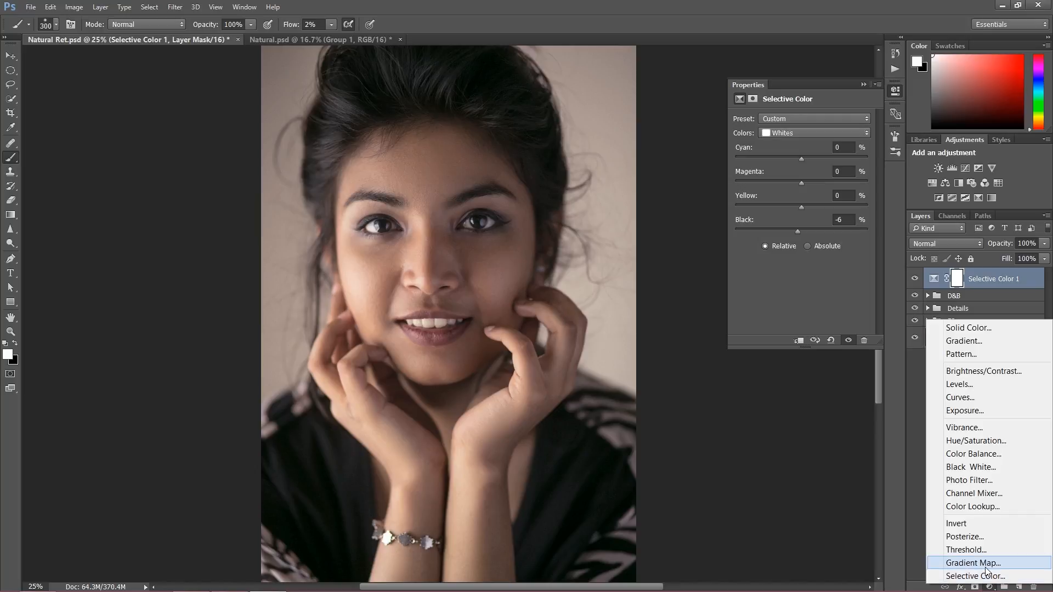
click(985, 577)
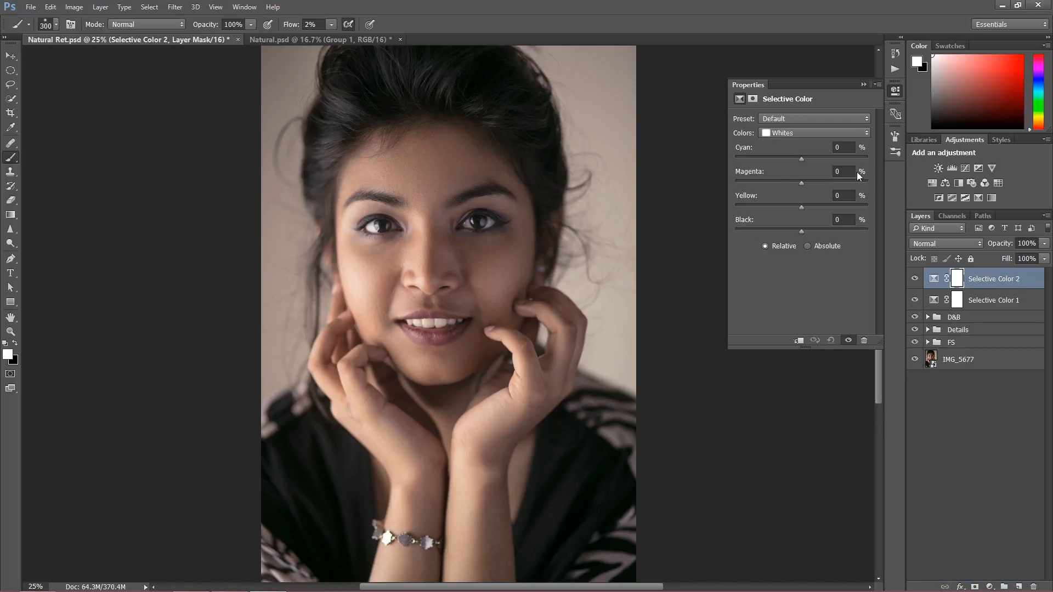
click(792, 133)
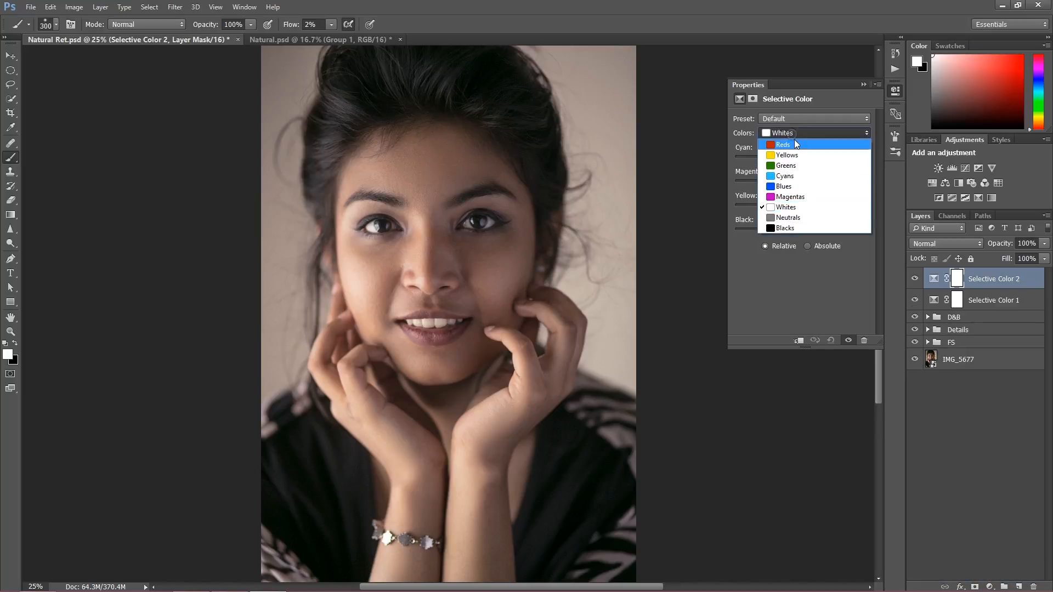
click(792, 146)
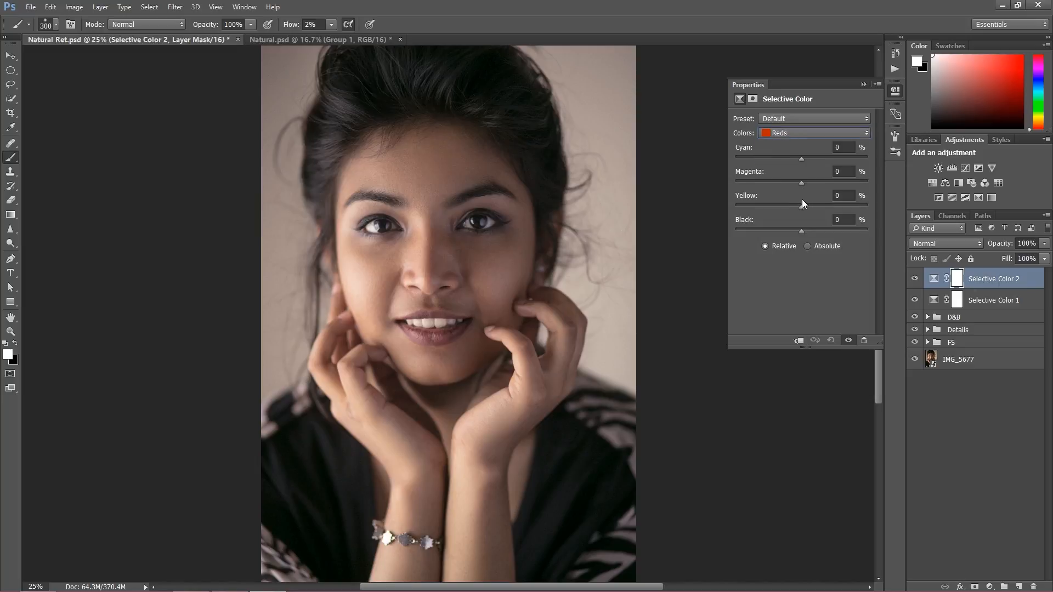
drag(802, 206, 752, 204)
click(914, 278)
click(915, 278)
mouse_move(795, 206)
mouse_down()
mouse_move(773, 205)
mouse_move(797, 210)
mouse_up()
click(864, 85)
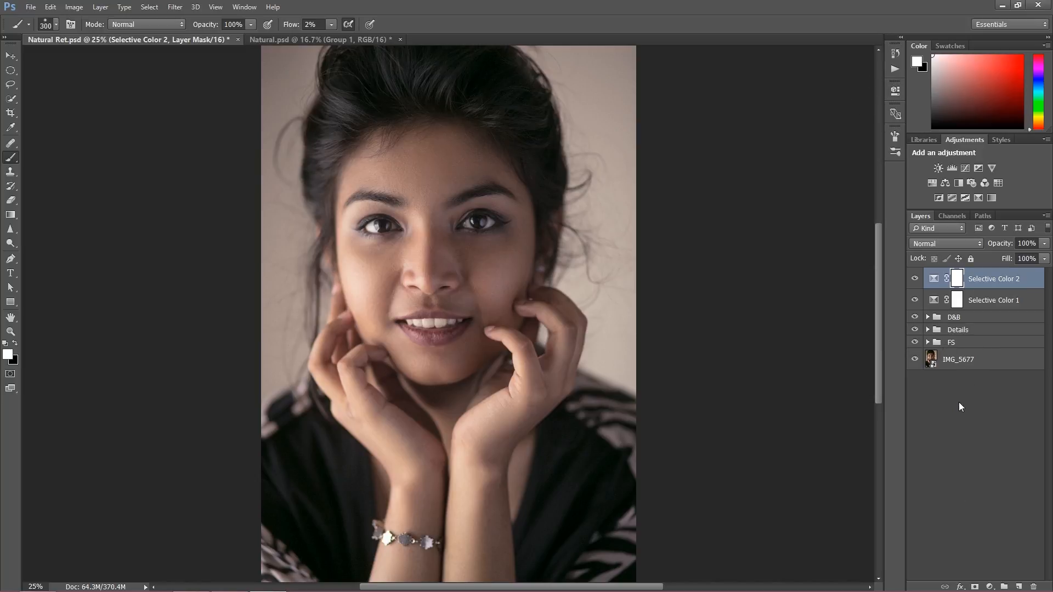
Add a Curves adjustment layer above the Selective Color layers and try shifting the RGB curve's black and white points
click(990, 586)
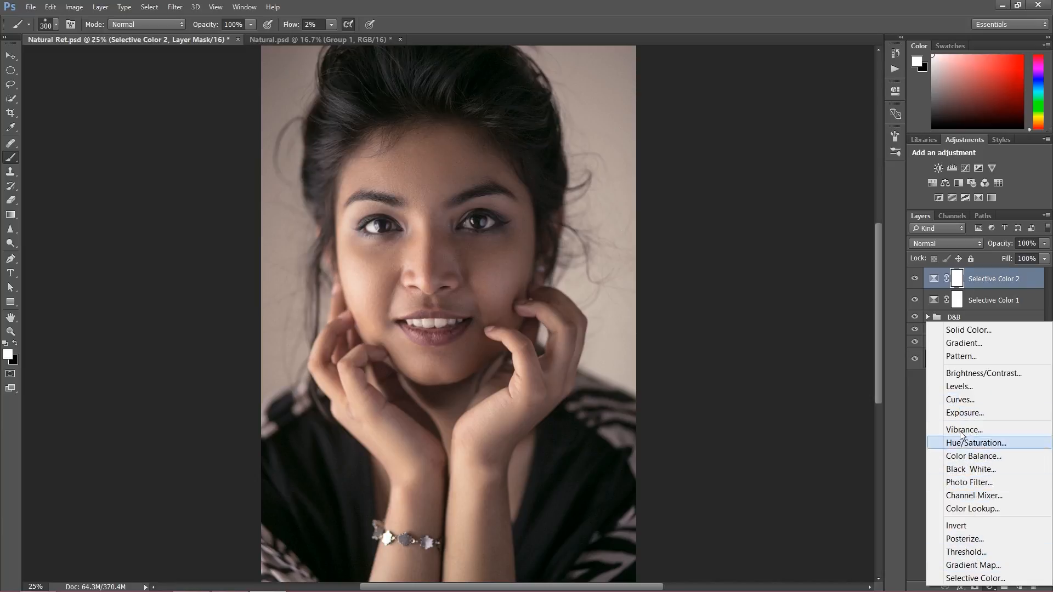
click(973, 404)
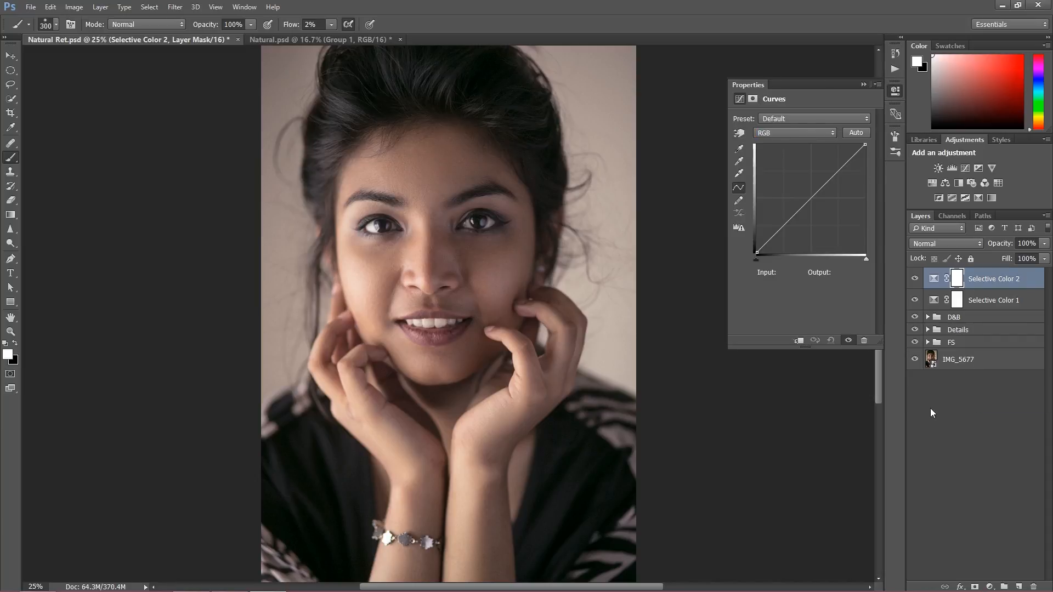
click(795, 132)
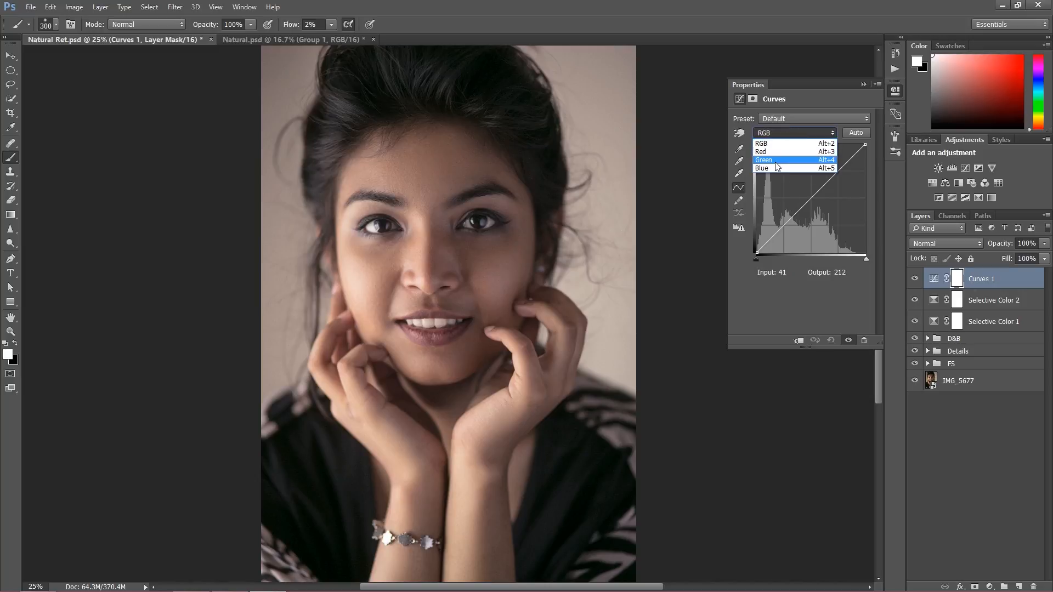
click(765, 297)
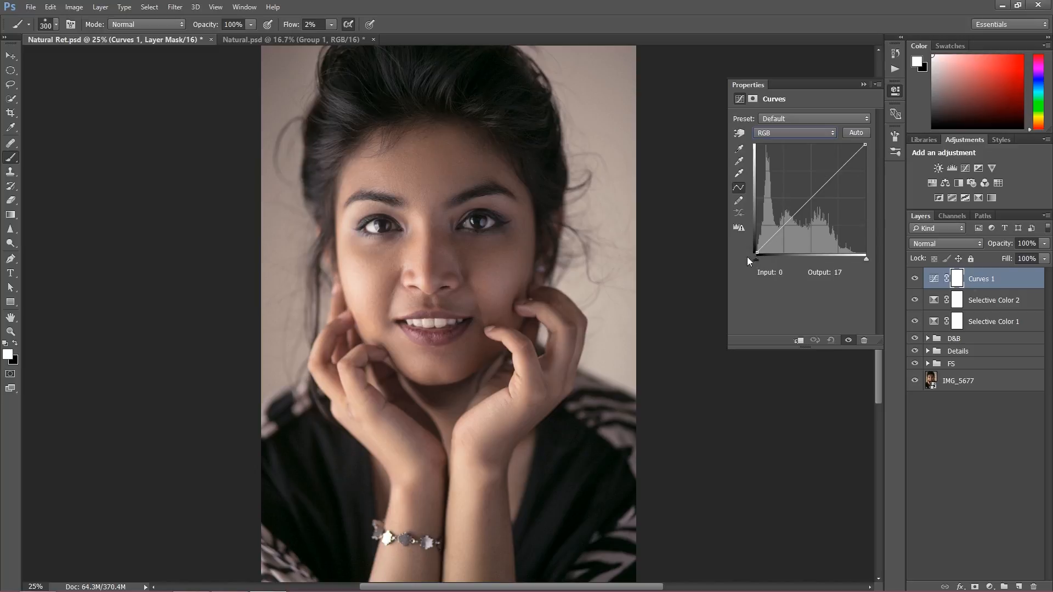
drag(757, 249, 747, 270)
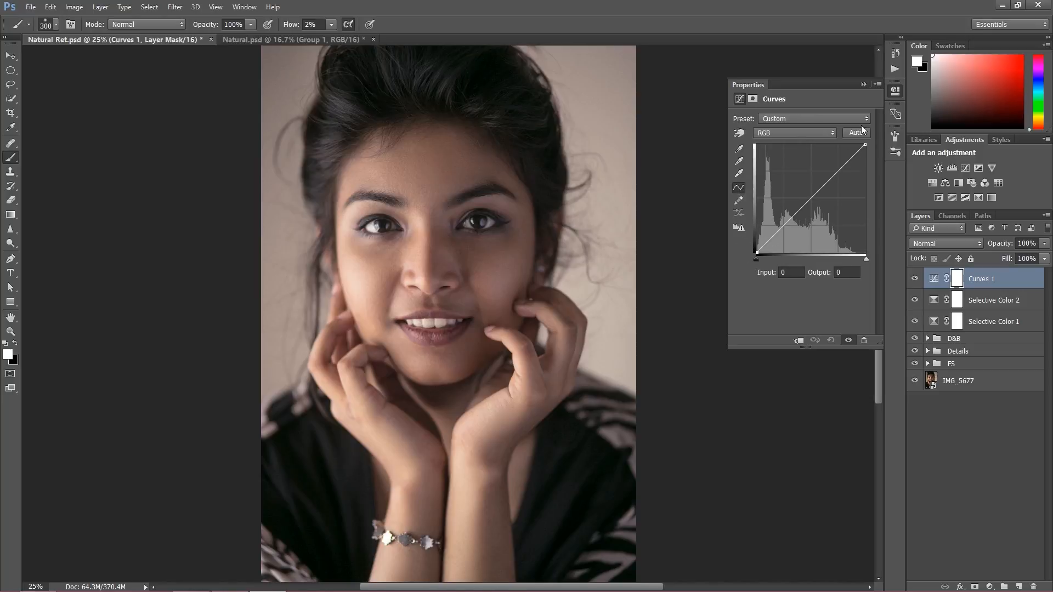
drag(865, 146, 830, 125)
drag(830, 145, 865, 145)
drag(755, 254, 707, 258)
Raise the Blue curve's black point to output 75 in the first Curves layer, trying the white point at input 176 on the way
click(792, 133)
click(777, 169)
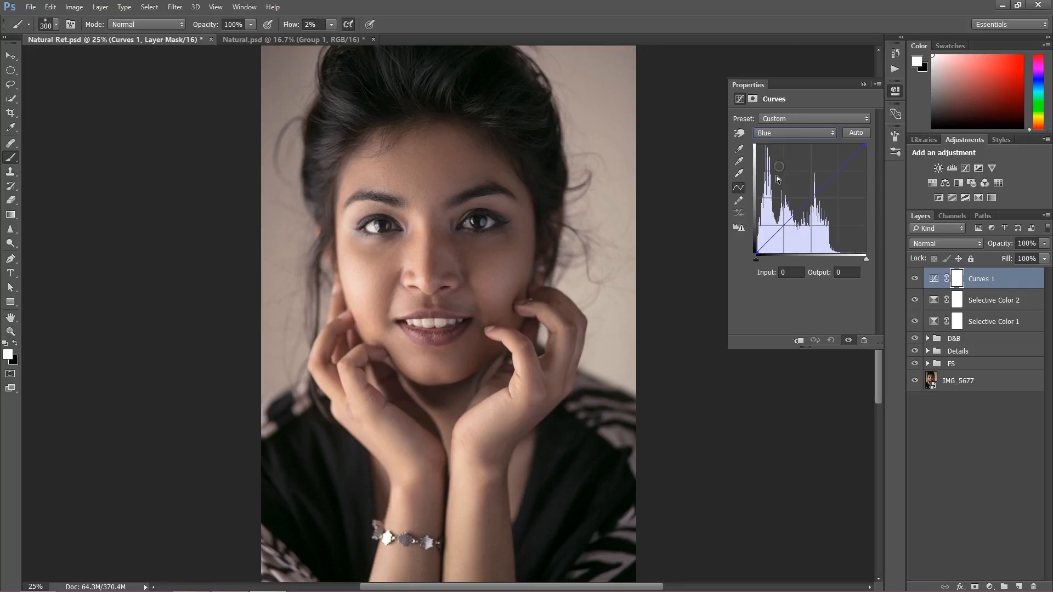
drag(756, 253, 747, 225)
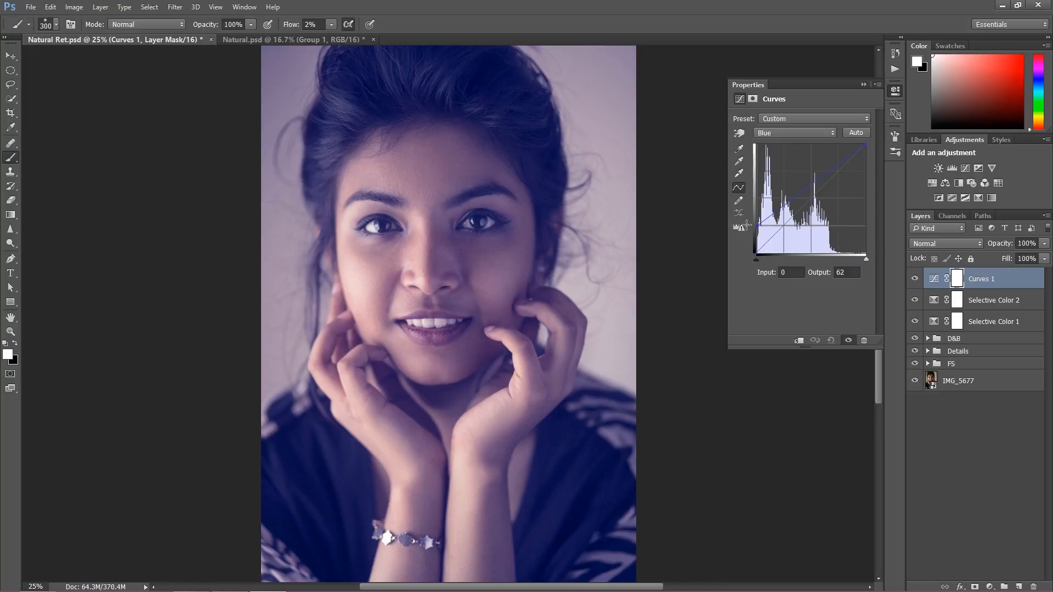
drag(747, 226, 745, 271)
click(863, 142)
drag(865, 144, 833, 144)
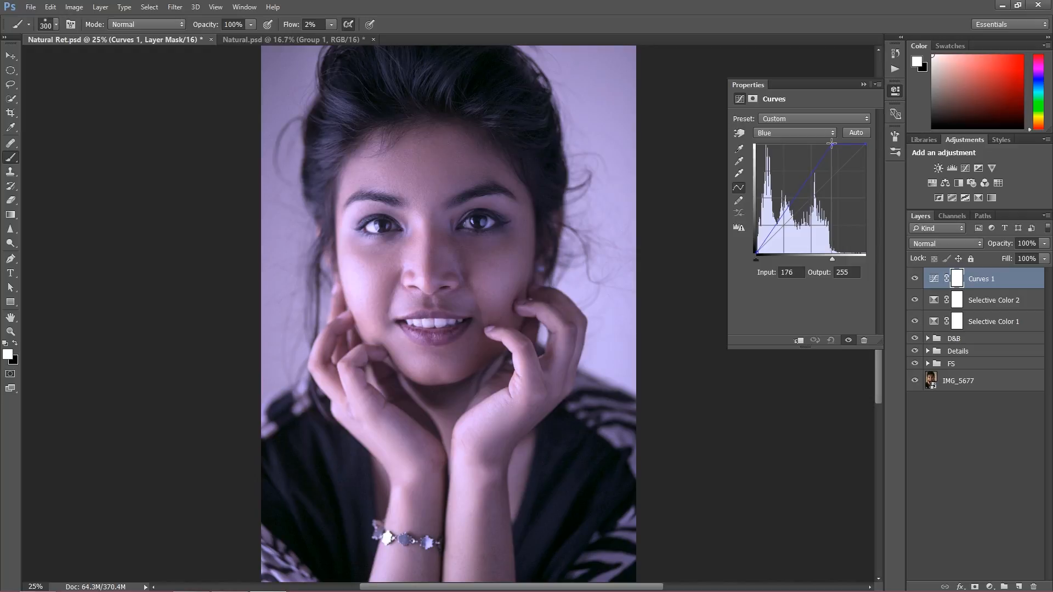
drag(832, 144, 868, 143)
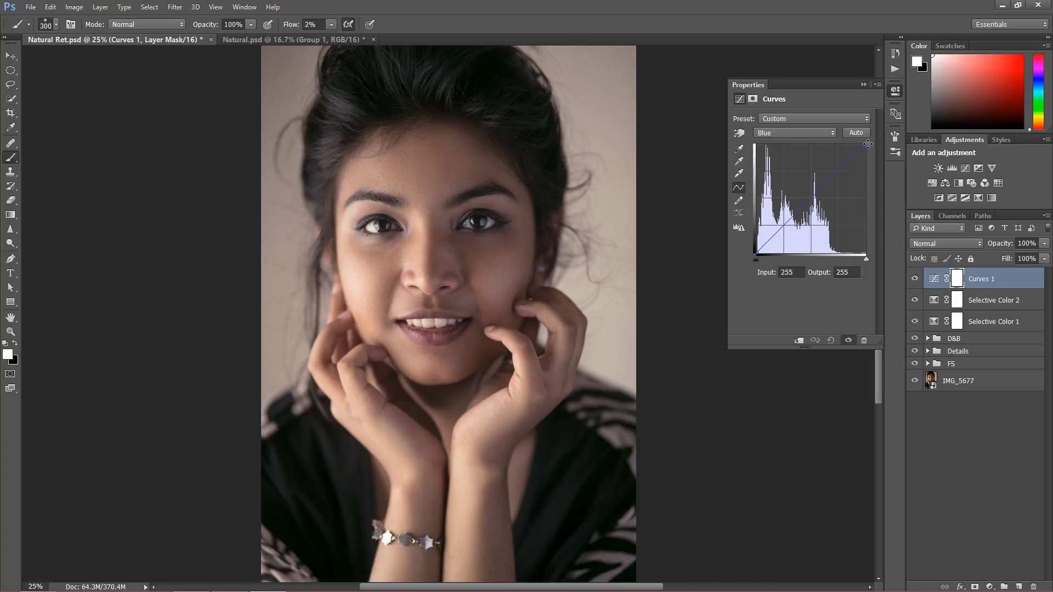
drag(757, 253, 755, 221)
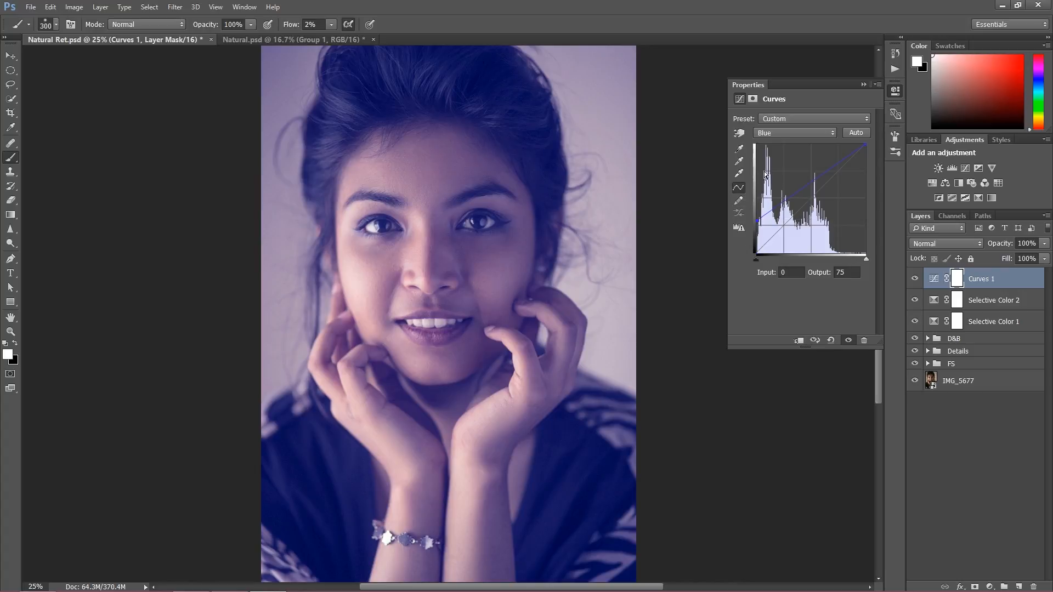
Raise the Green curve's black point to output 28 in the first Curves layer
click(771, 133)
click(768, 160)
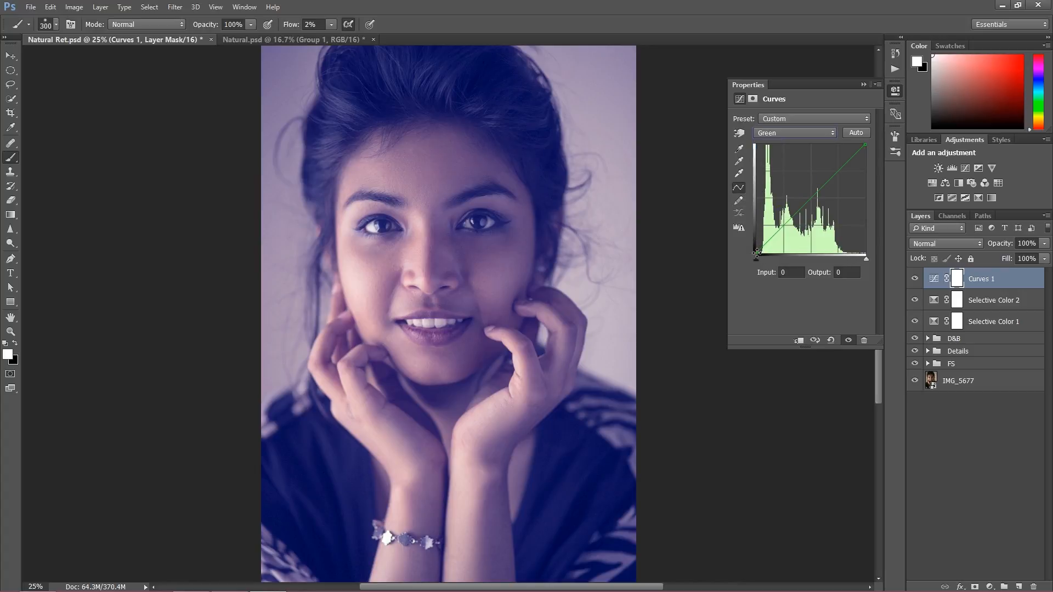
drag(757, 252, 751, 239)
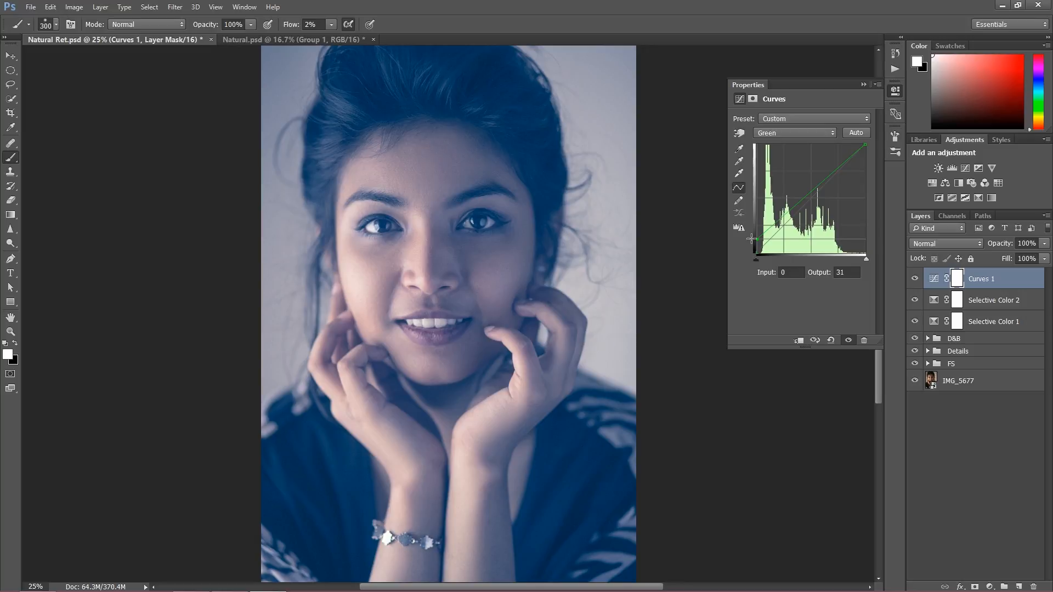
drag(750, 240, 751, 241)
Add a second Curves adjustment layer and move its Blue curve's black point to input 48, output 4
click(990, 586)
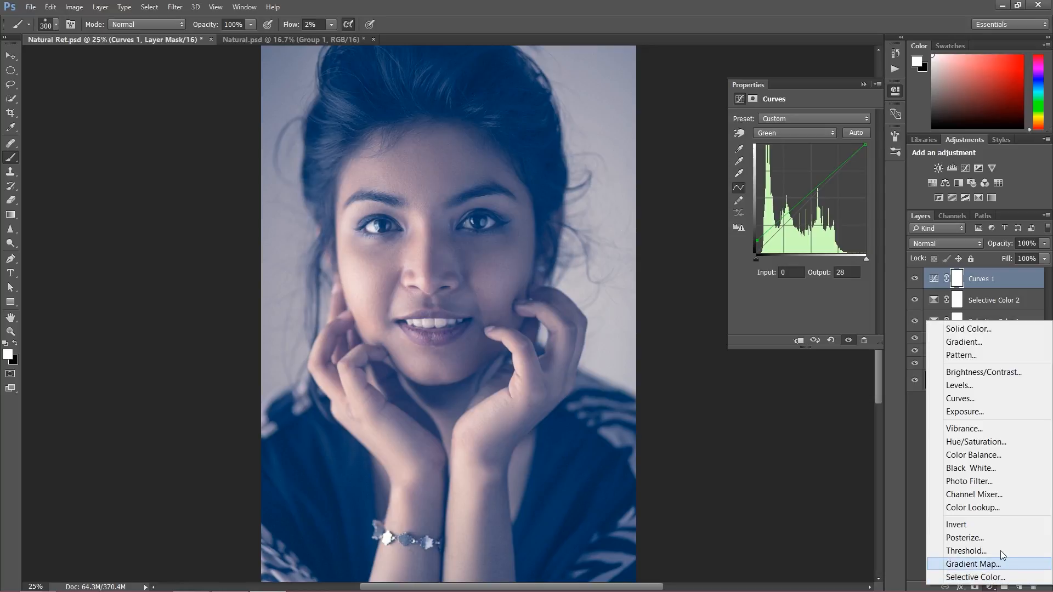
click(989, 397)
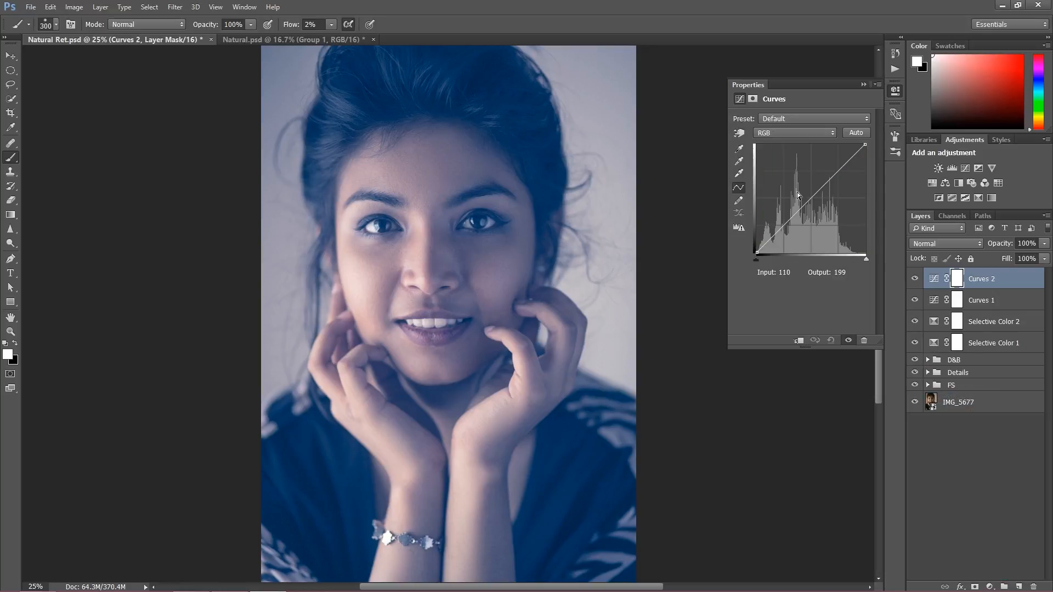
click(779, 131)
click(773, 166)
drag(757, 254, 777, 250)
Move the Green curve's black point to input 13, output 0 in the second Curves layer
click(778, 133)
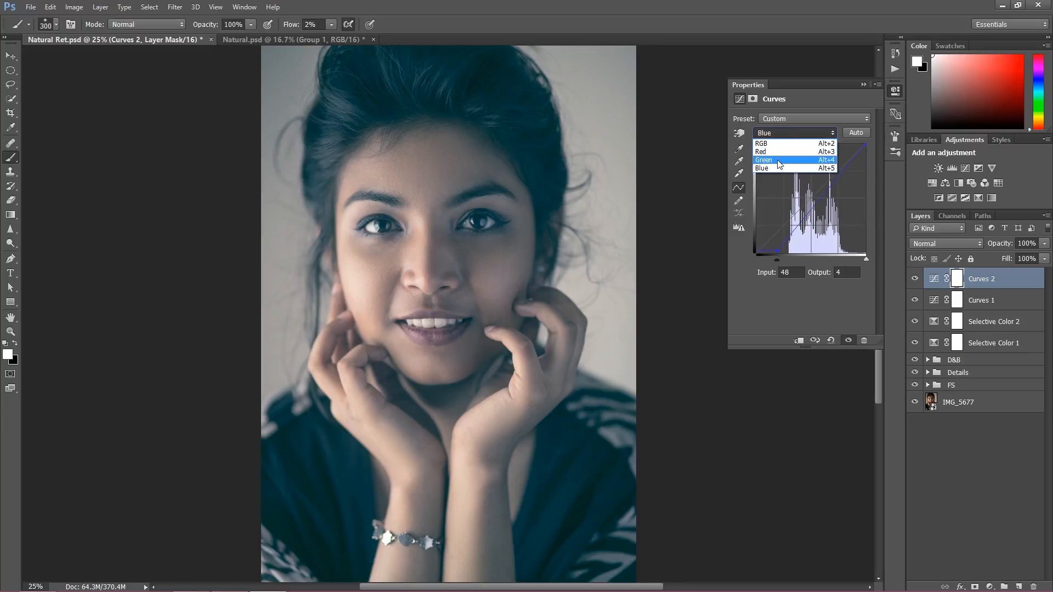
click(778, 159)
drag(757, 250, 763, 255)
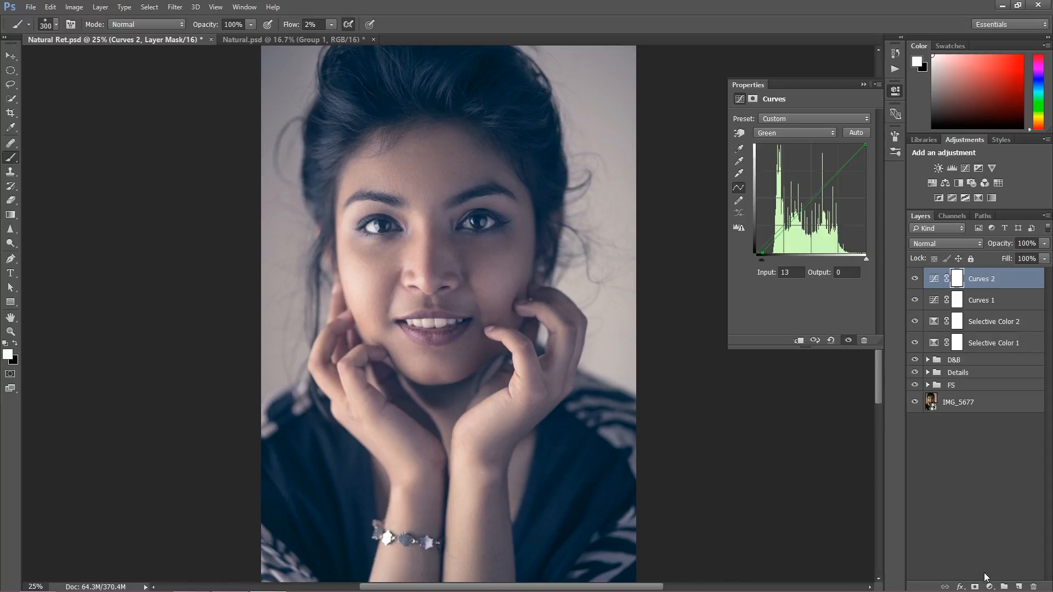
Add a third Curves adjustment layer and raise its Red curve's black point to output 8
click(990, 587)
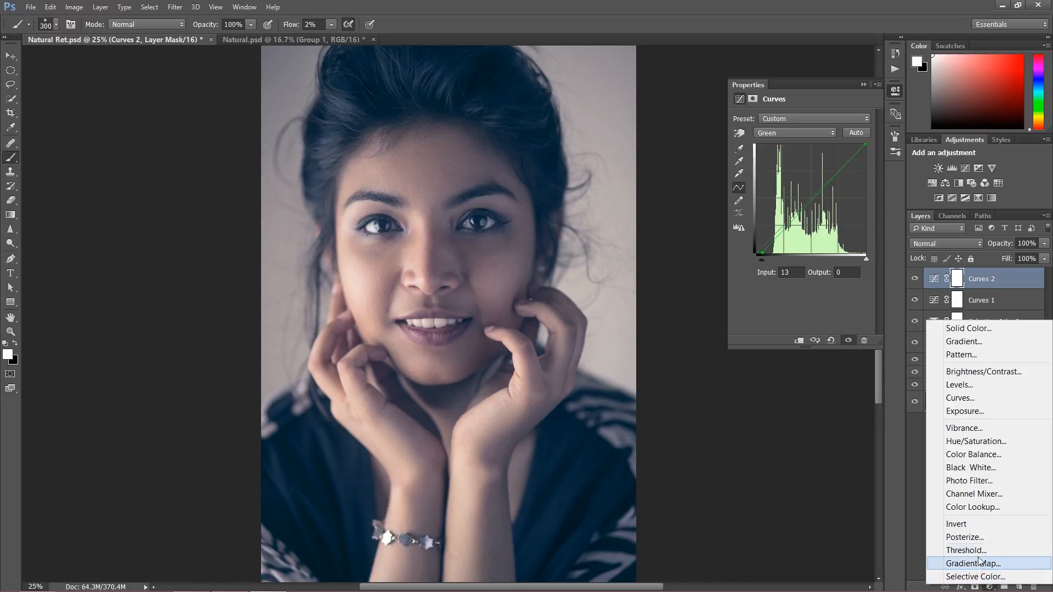
click(976, 399)
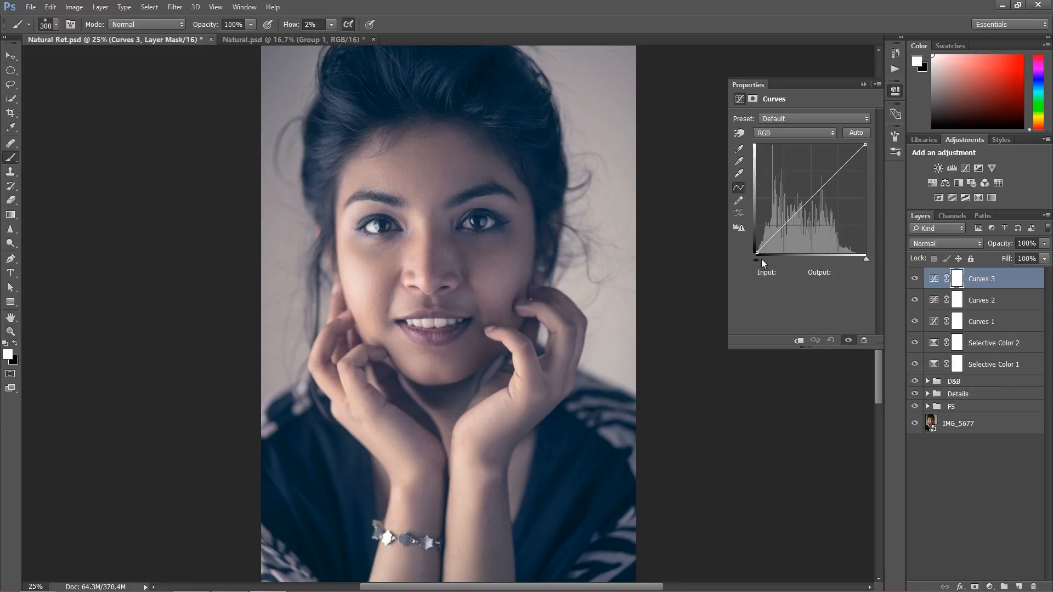
click(793, 133)
click(773, 144)
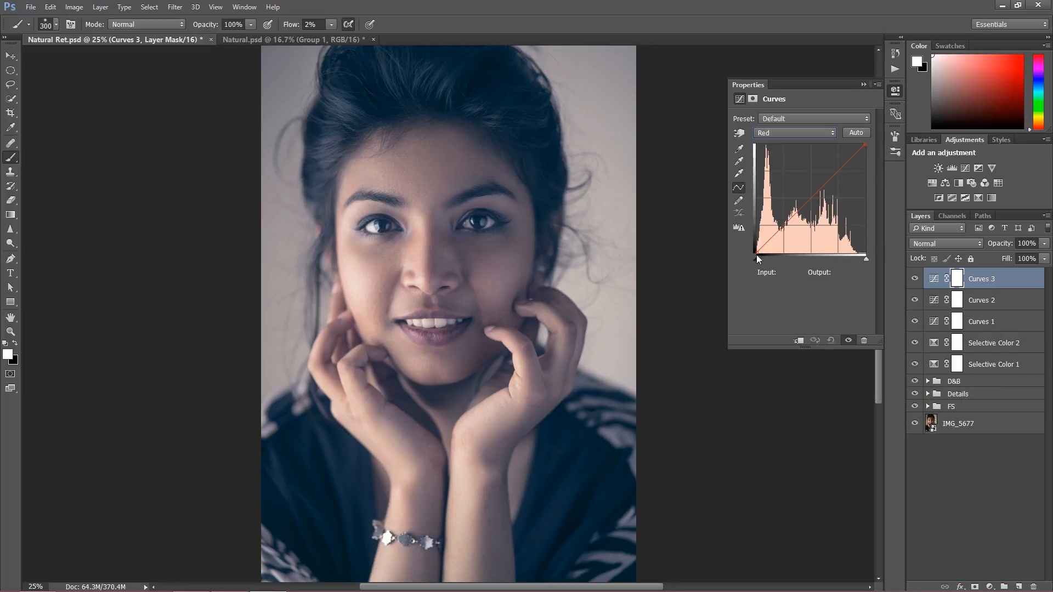
drag(756, 253, 751, 250)
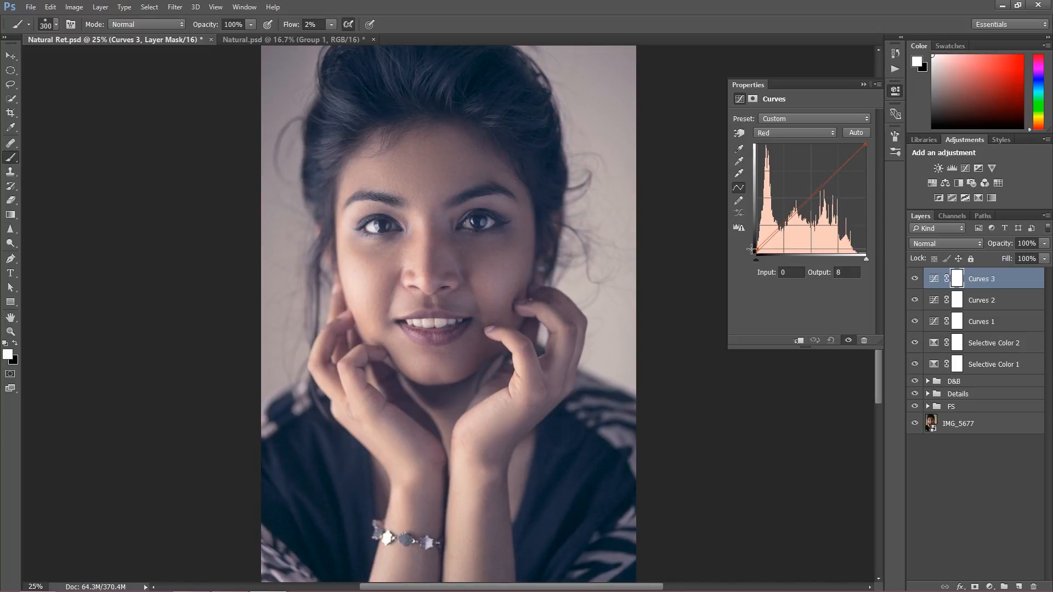
Raise the Green curve's black point to output 10 in the third Curves layer
click(774, 135)
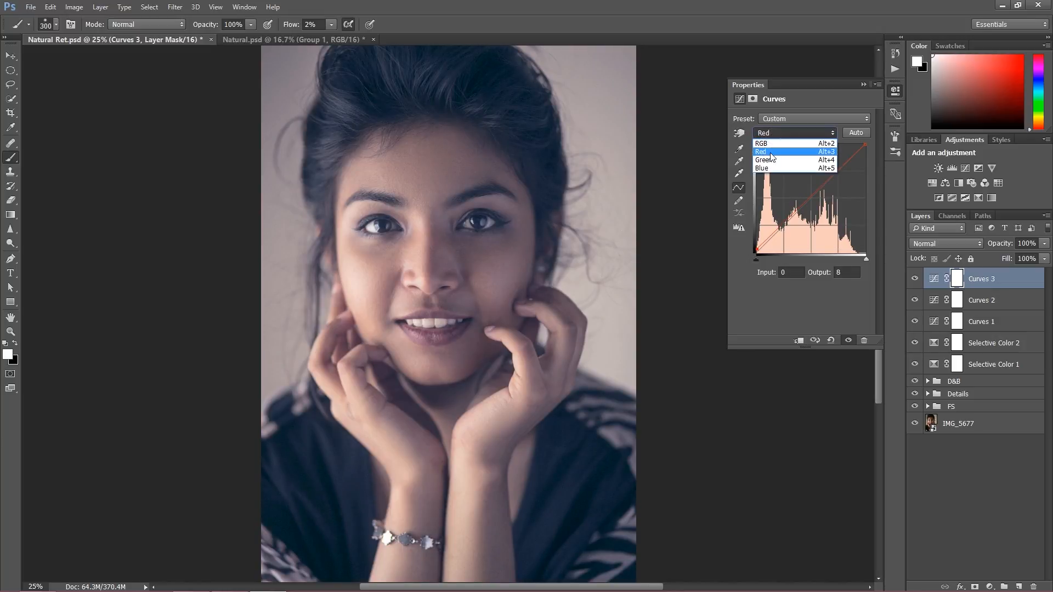
click(774, 155)
drag(755, 252, 751, 249)
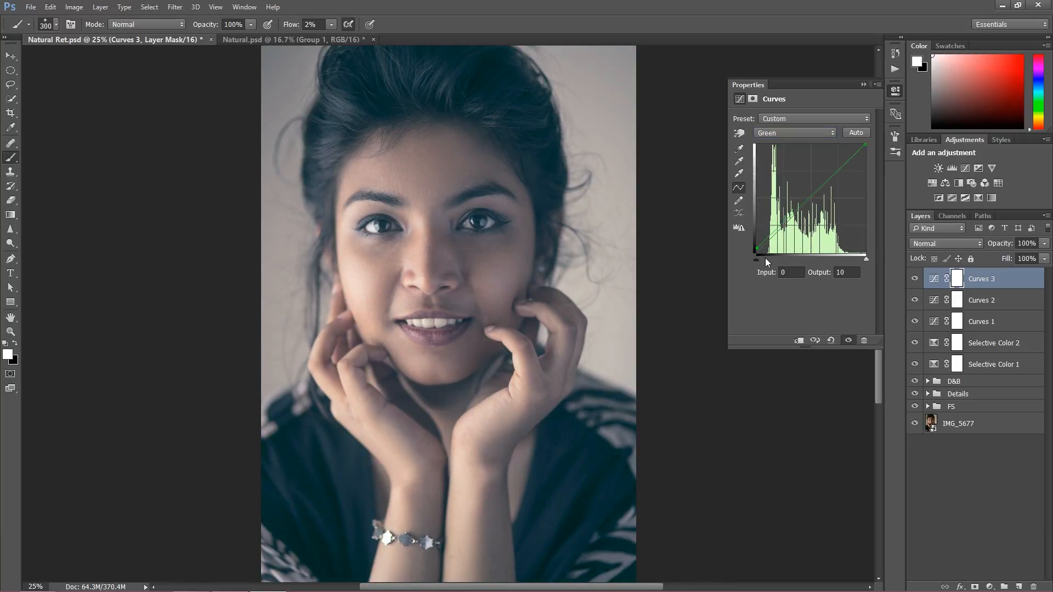
Try raising the Blue curve's black point to output 16 in the third Curves layer and adjusting its shadows and highlights
click(778, 132)
click(774, 167)
drag(757, 251, 751, 246)
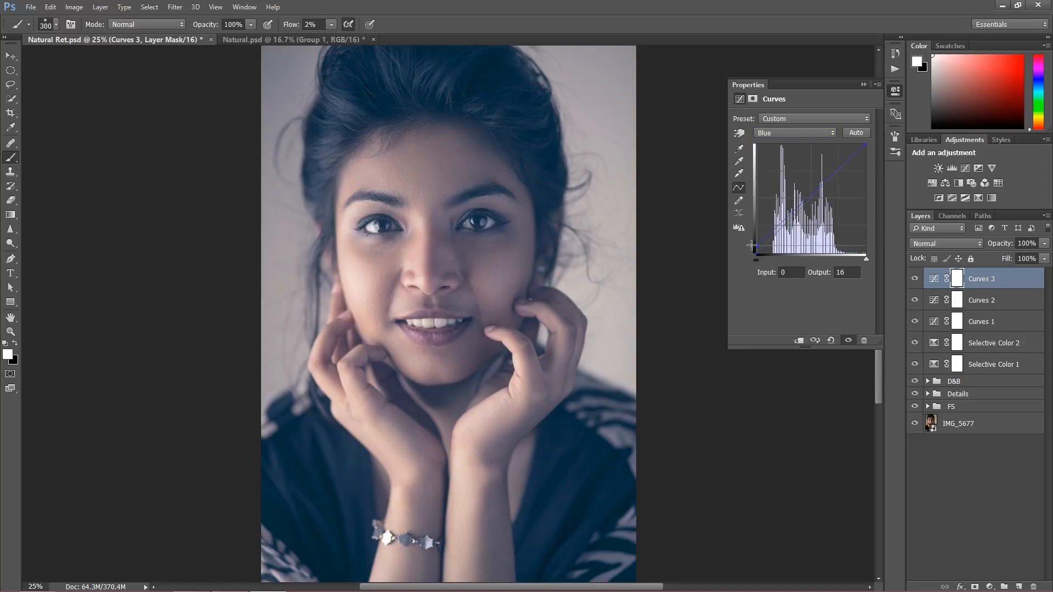
drag(866, 145, 883, 143)
drag(775, 235, 775, 231)
drag(826, 183, 832, 183)
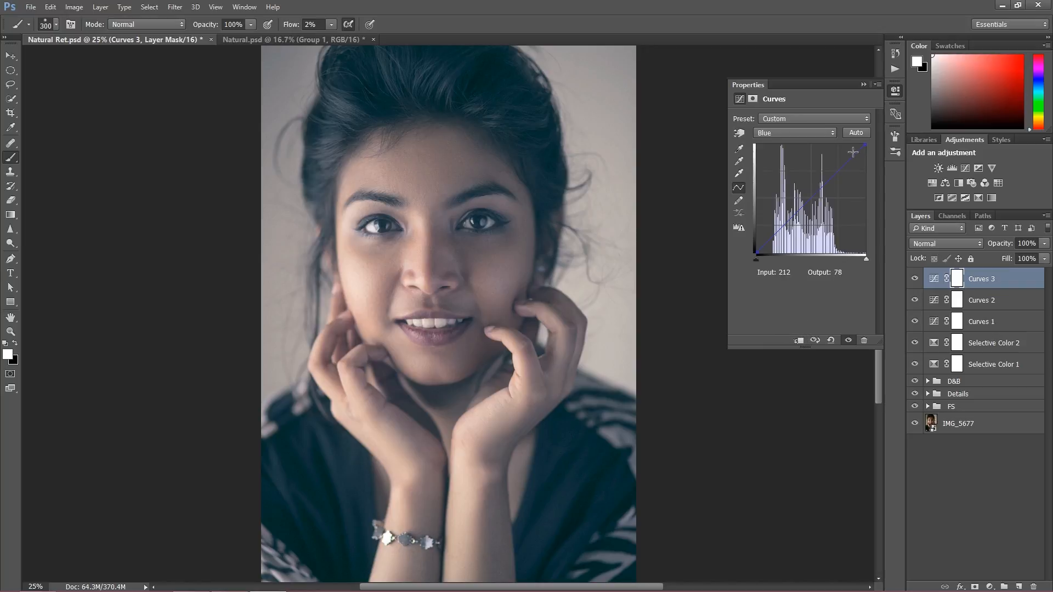
click(864, 84)
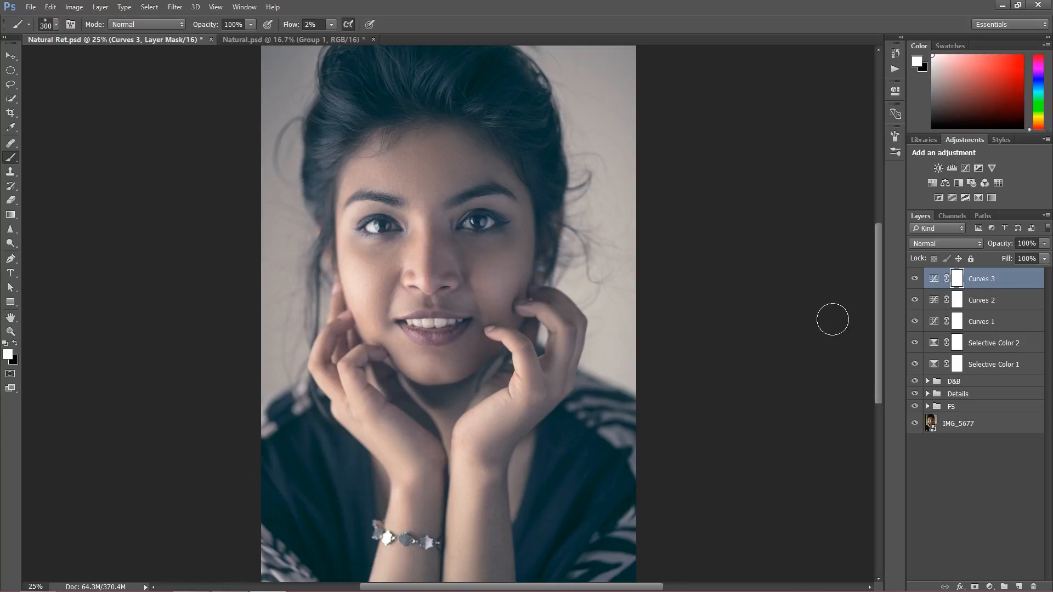
Add a Levels adjustment layer above the Curves layers with input black at 18 and input white at 238
click(990, 585)
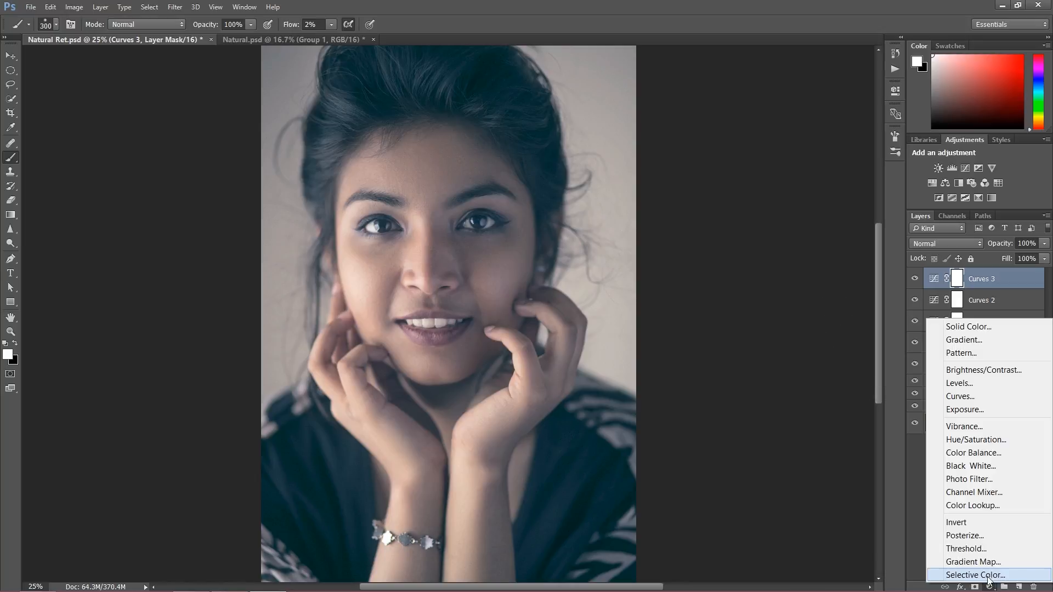
click(968, 387)
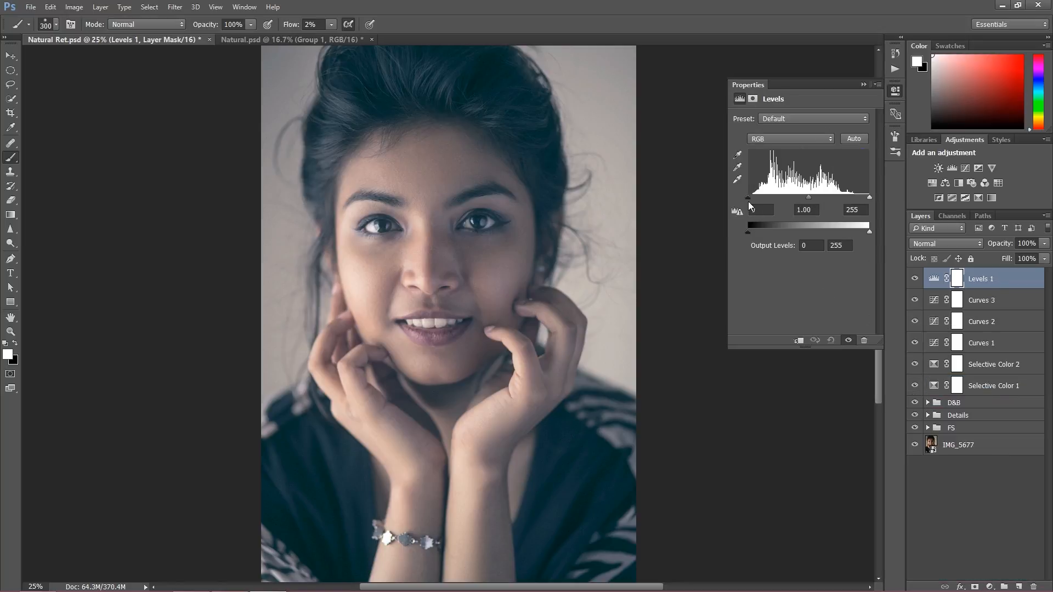
drag(747, 197, 756, 198)
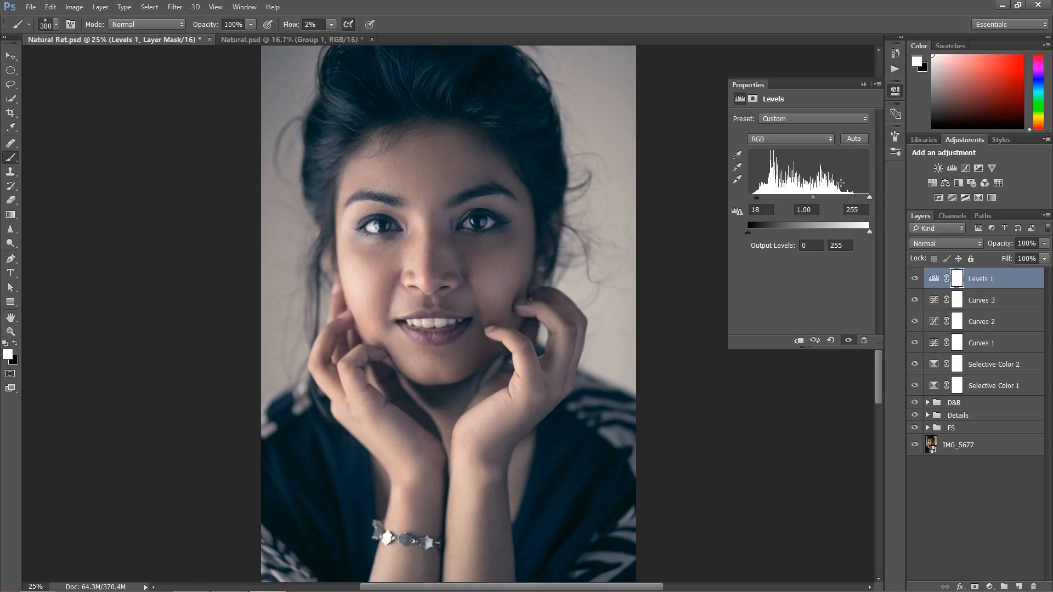
drag(870, 197, 861, 198)
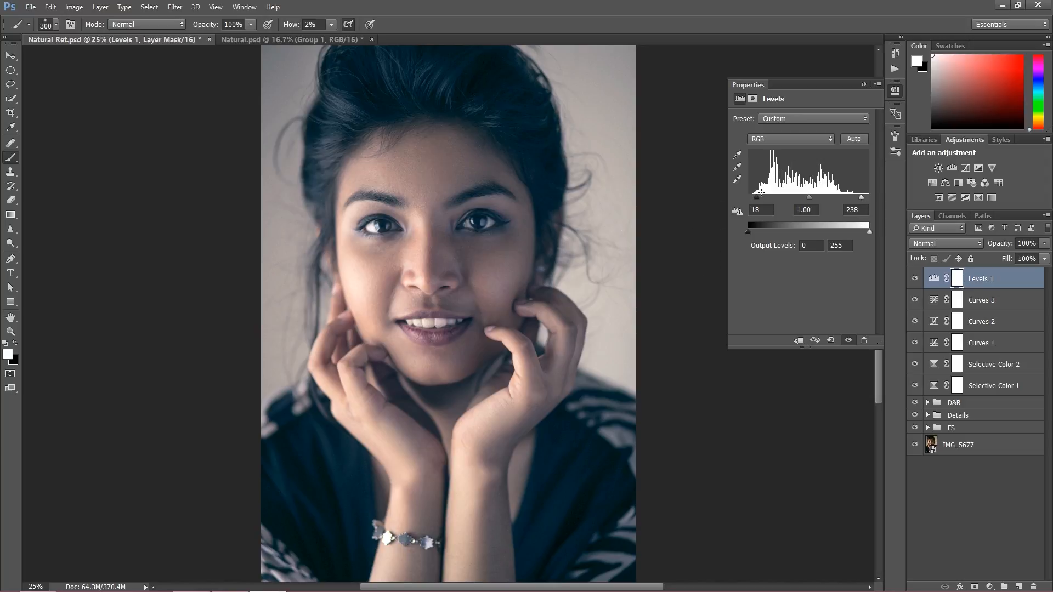
Add a Gradient Map adjustment layer directly above Curves 3 using the Black, White gradient preset
click(951, 297)
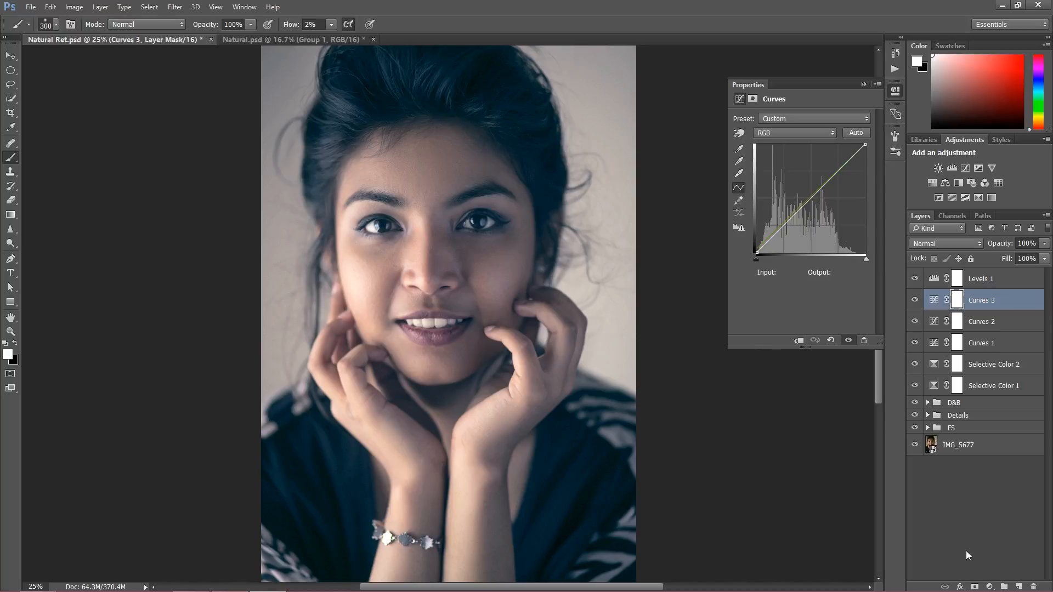
click(990, 585)
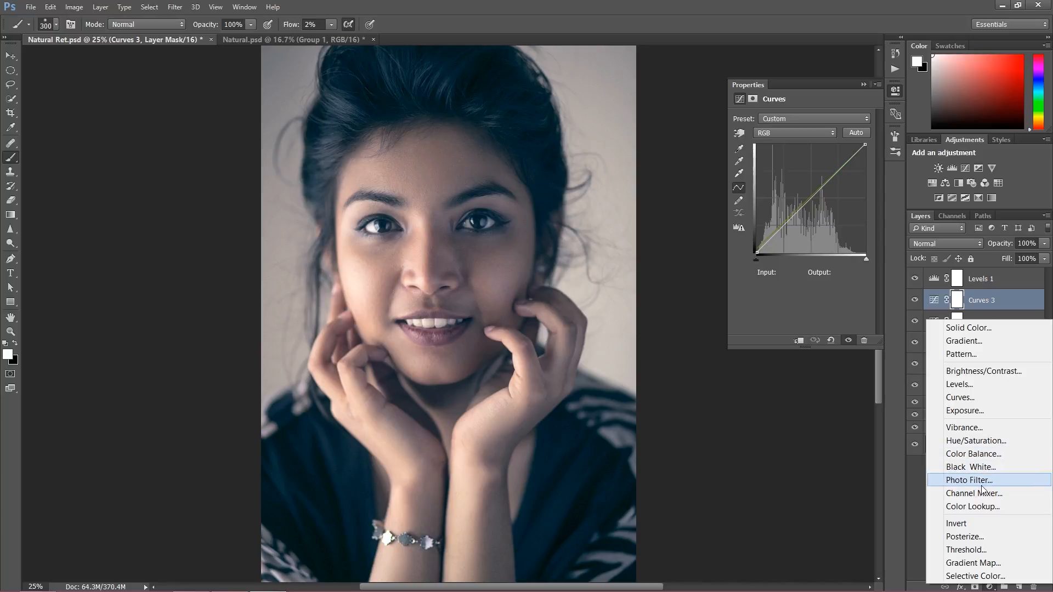
click(976, 564)
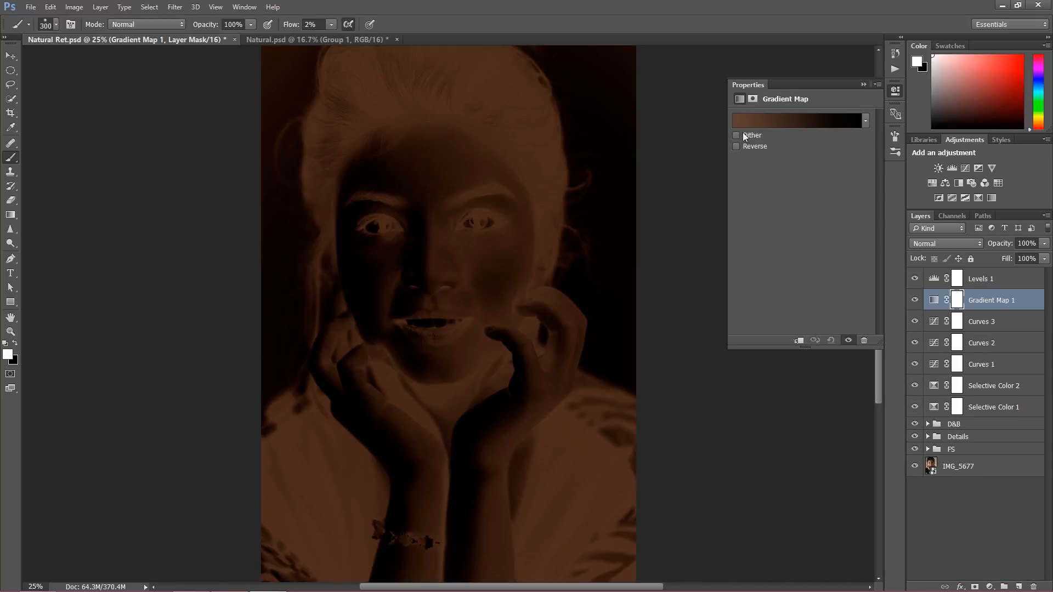
click(737, 122)
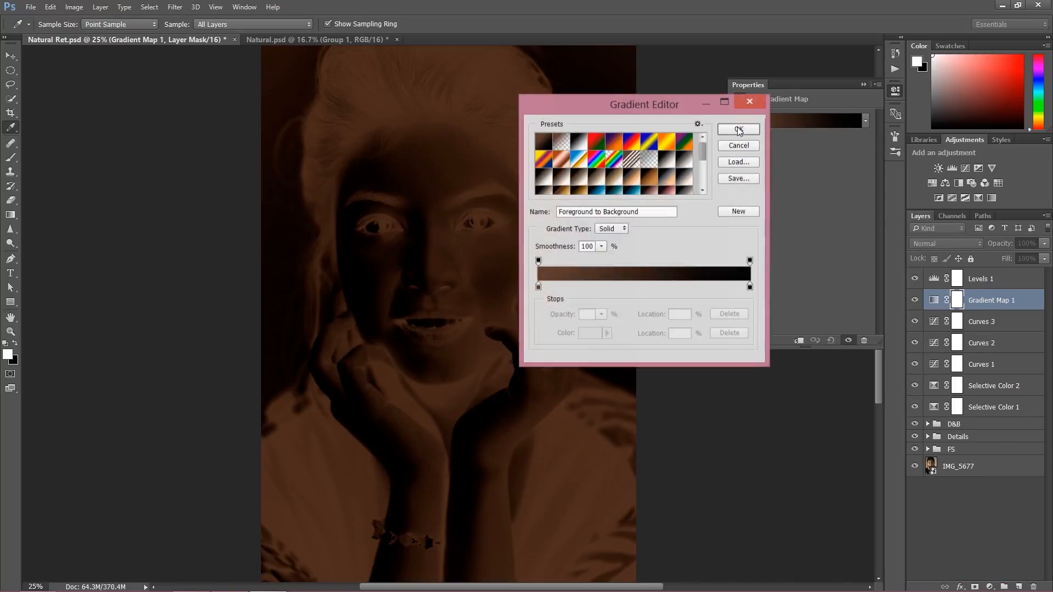
click(579, 142)
Lighten the gradient's black stop to dark gray #292929
click(540, 287)
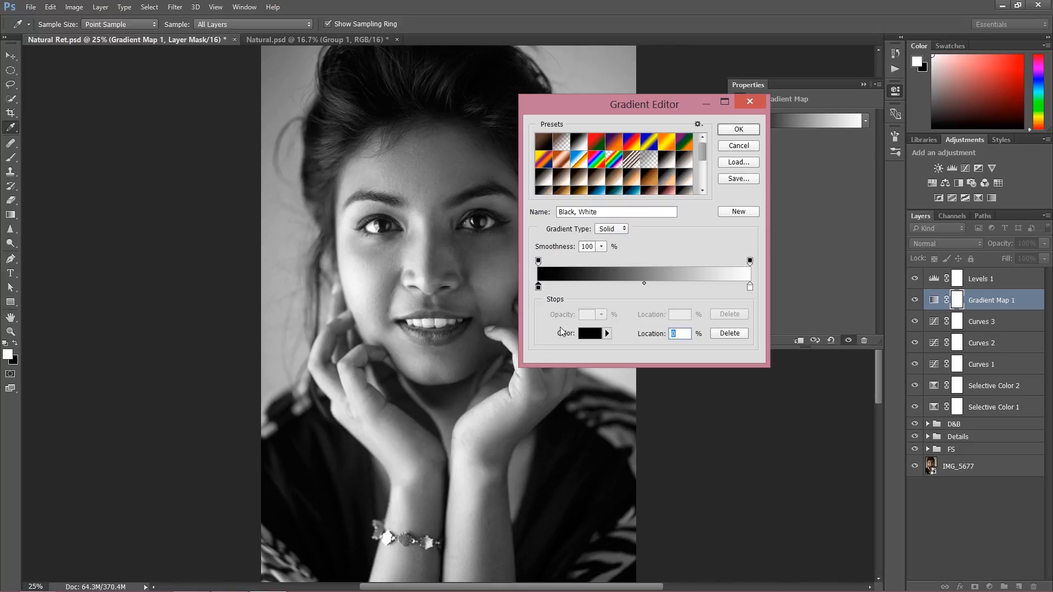
click(592, 334)
click(596, 232)
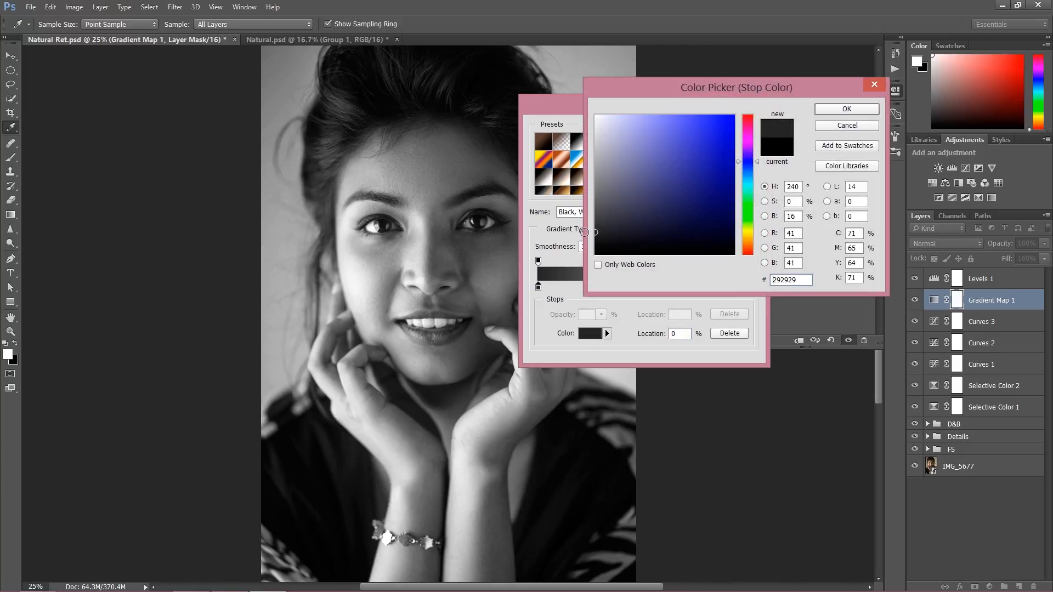
click(847, 110)
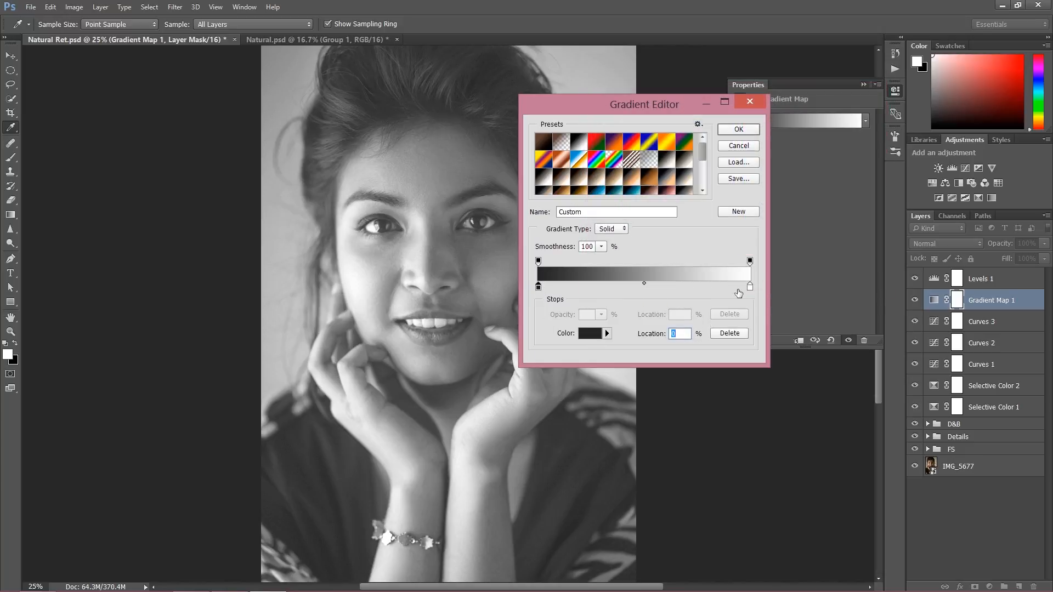
Darken the gradient's white stop to light gray #c9c9c9 and apply the edited gradient
click(750, 287)
click(589, 334)
click(595, 151)
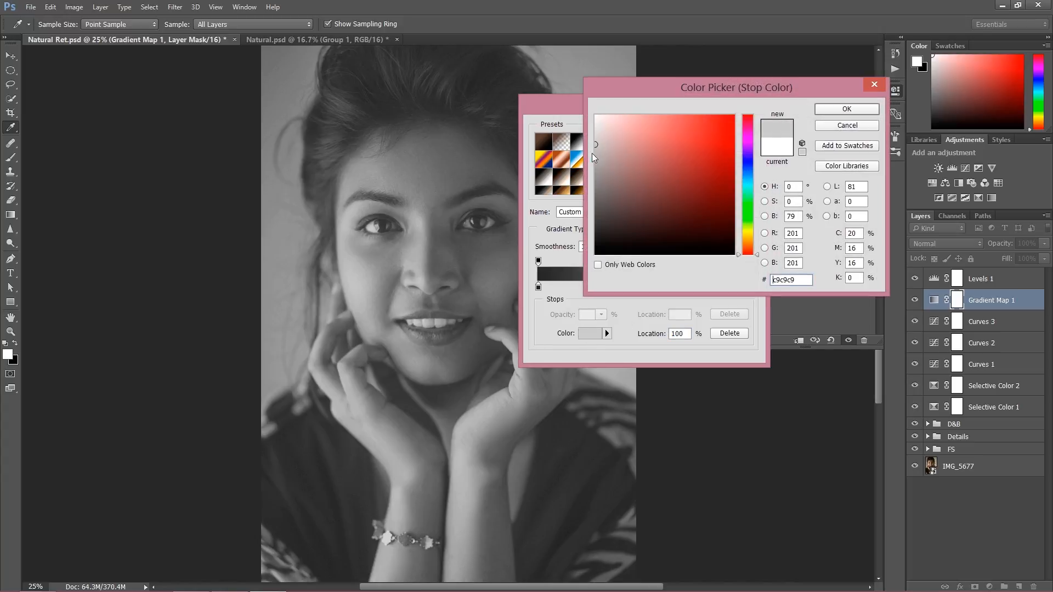
click(847, 109)
click(739, 130)
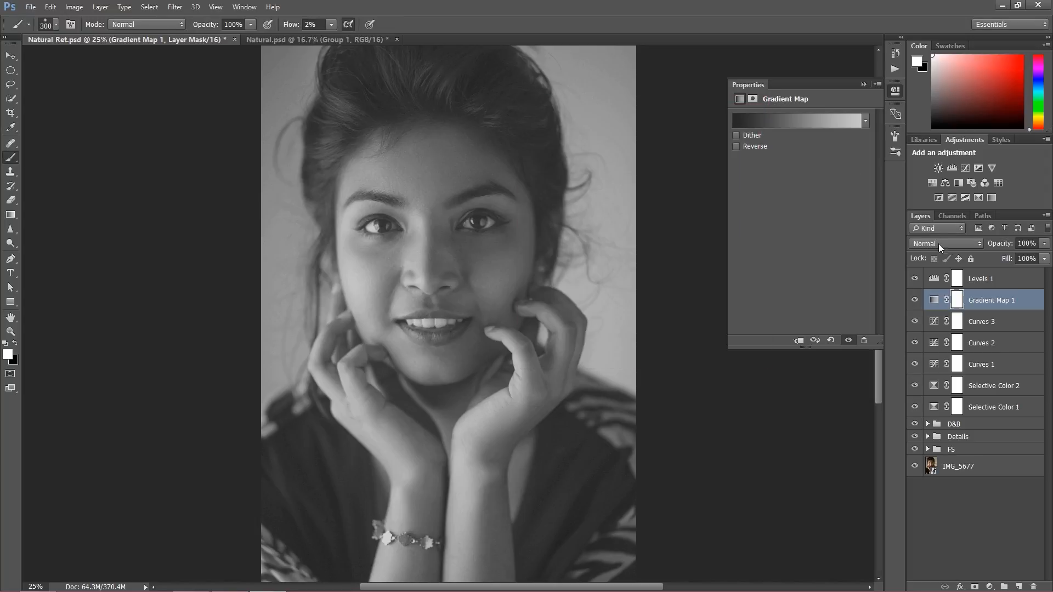
Set the Gradient Map layer to Luminosity blending at 30% opacity
click(915, 278)
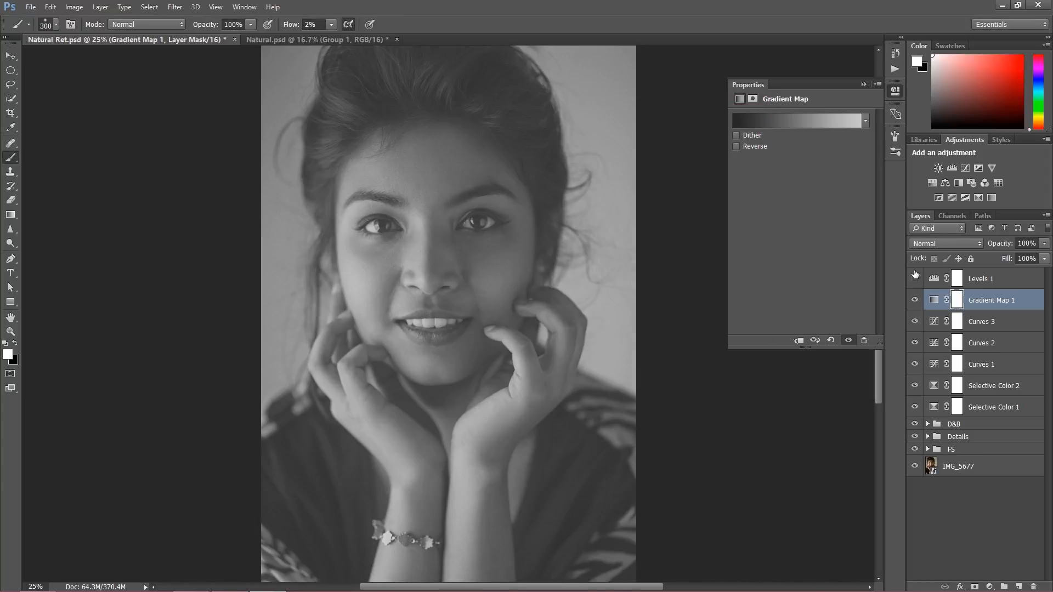
click(915, 278)
click(939, 243)
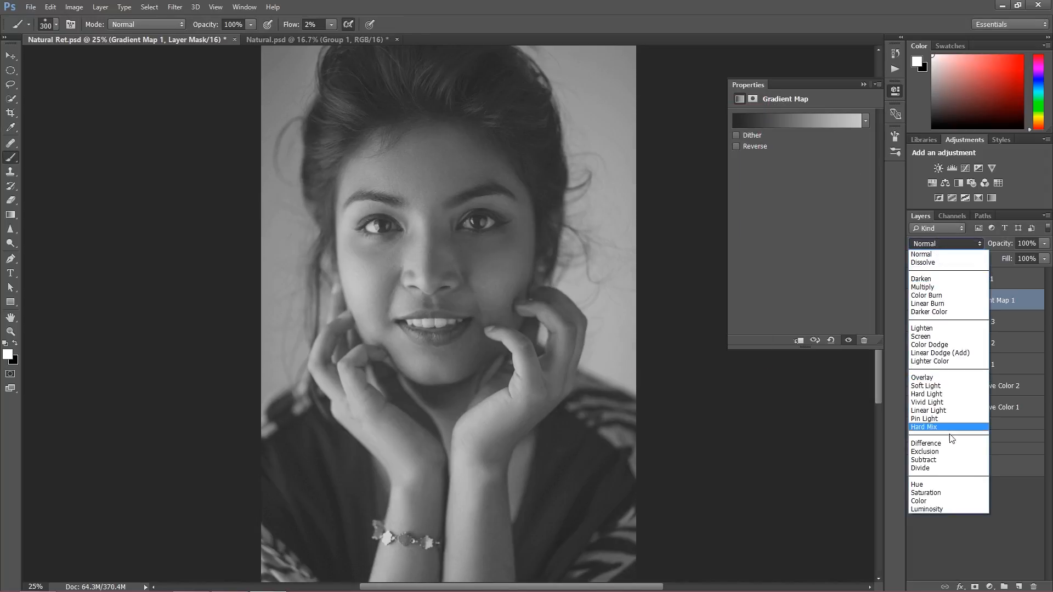
click(946, 508)
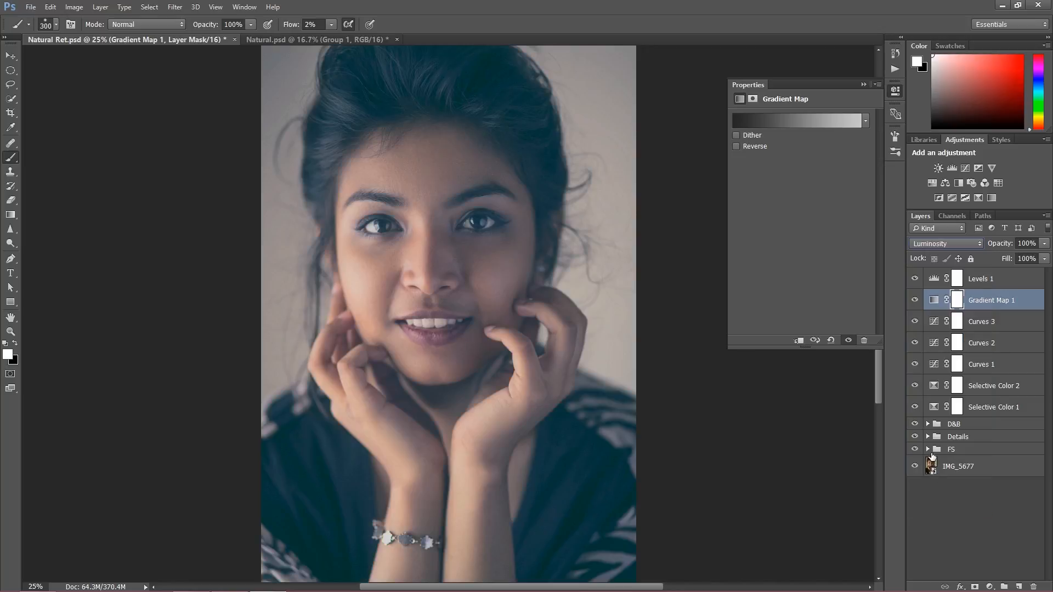
click(915, 300)
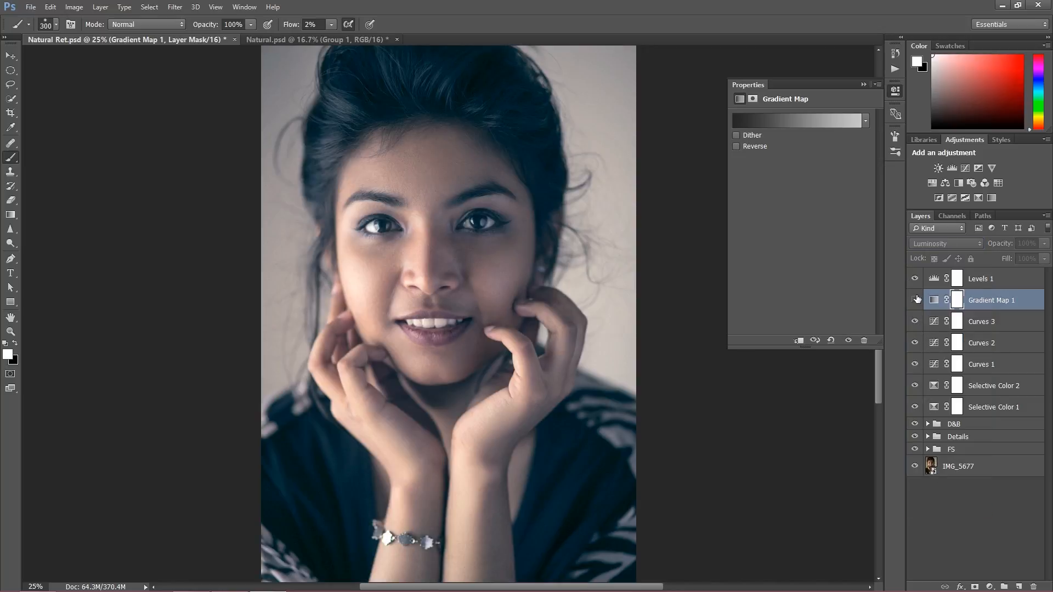
click(915, 300)
drag(1002, 245, 969, 248)
drag(968, 249, 964, 247)
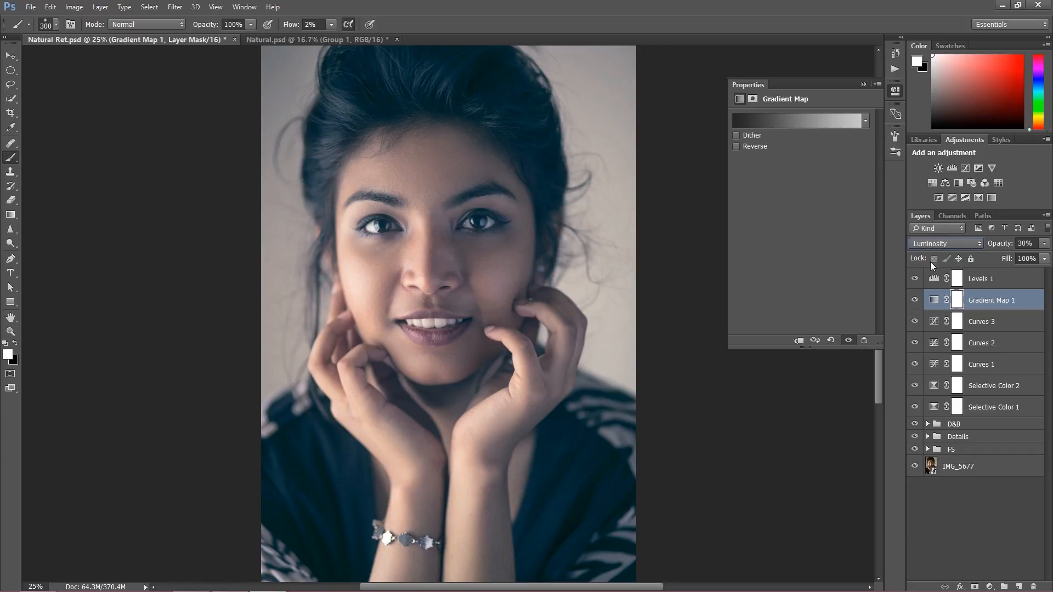
Set the Levels layer's input black to 19 and input white to 233, comparing with the layer hidden
click(914, 280)
click(914, 280)
click(956, 279)
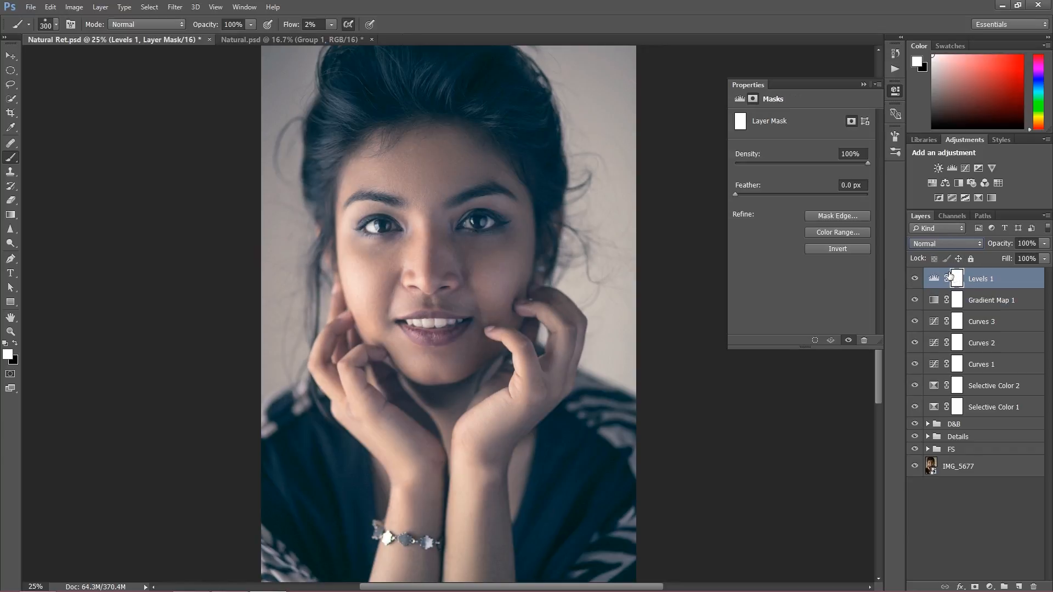
click(740, 100)
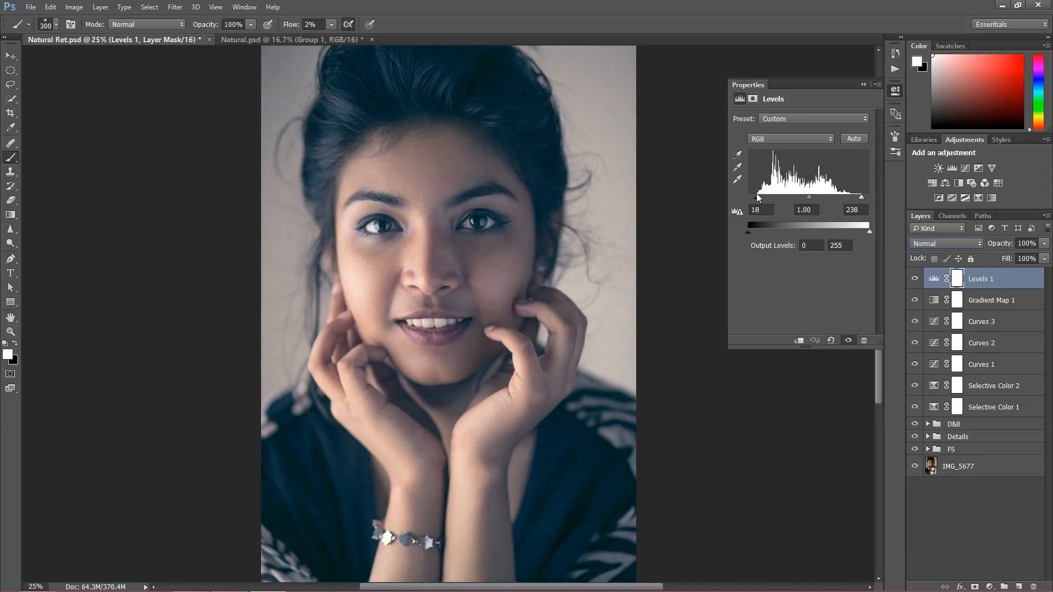
drag(757, 195, 758, 196)
drag(758, 197, 758, 197)
drag(862, 200, 859, 198)
double_click(760, 208)
text(19)
click(785, 213)
click(915, 279)
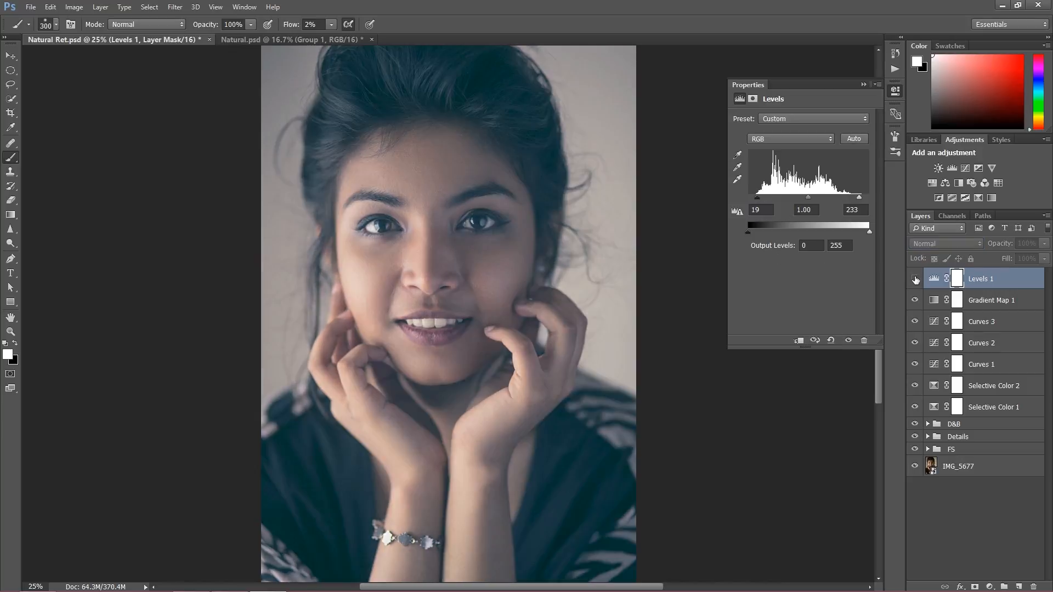
click(915, 278)
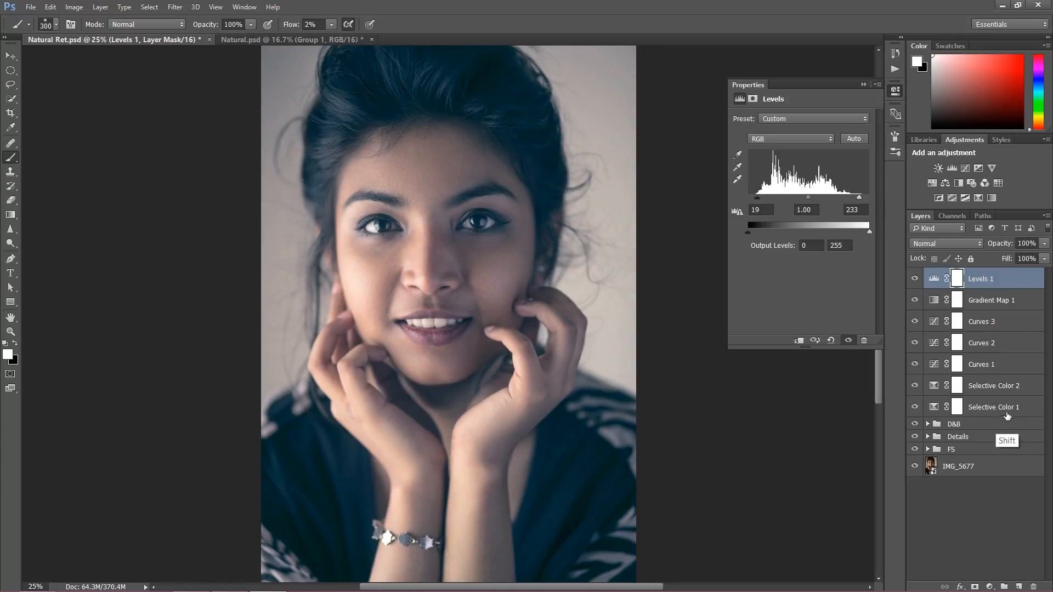
Group all layers from Levels 1 down to Selective Color 1 and compare the photo with the group hidden
shift+click(1006, 413)
key(ctrl+g)
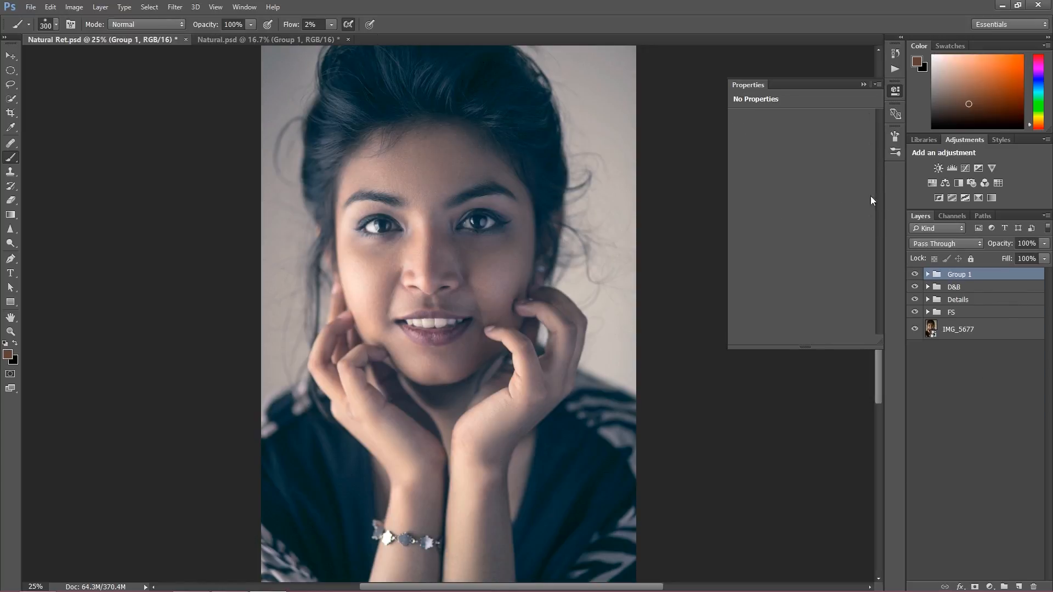
click(914, 274)
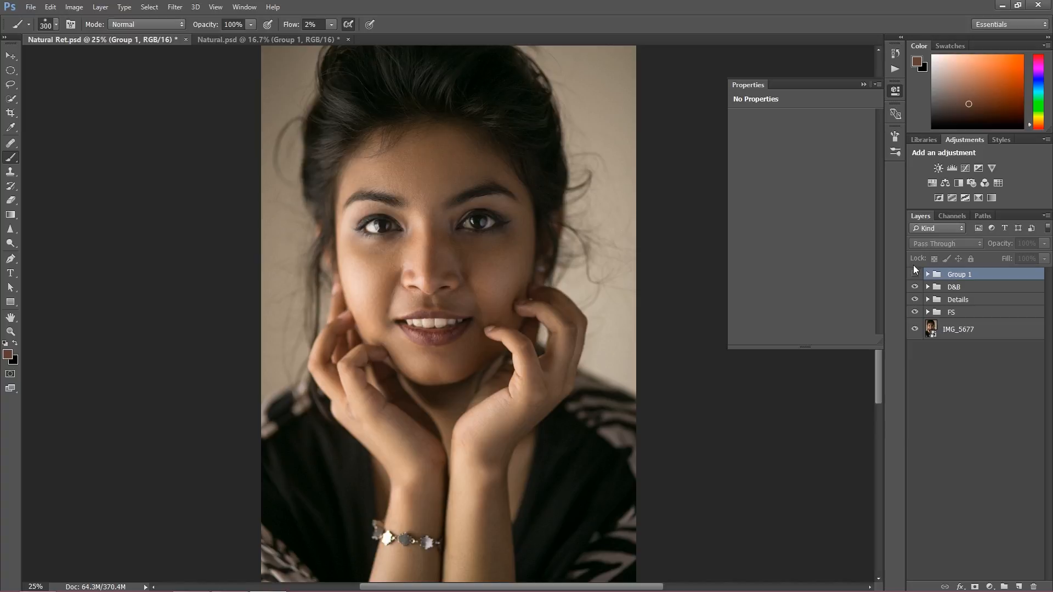
click(914, 274)
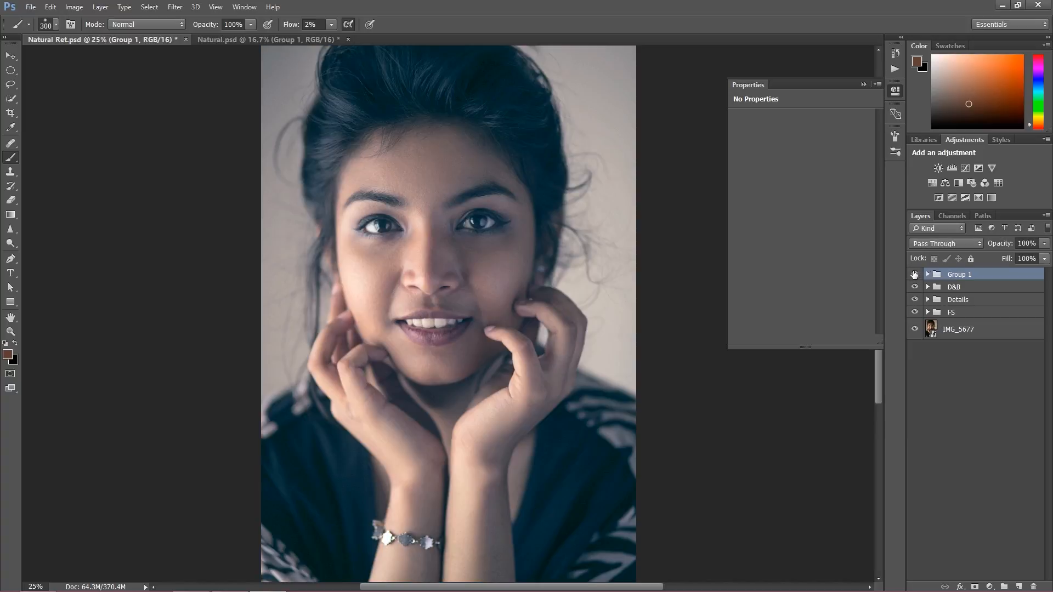
Expand the new group and slightly lower the Gradient Map layer's opacity
click(927, 275)
click(997, 313)
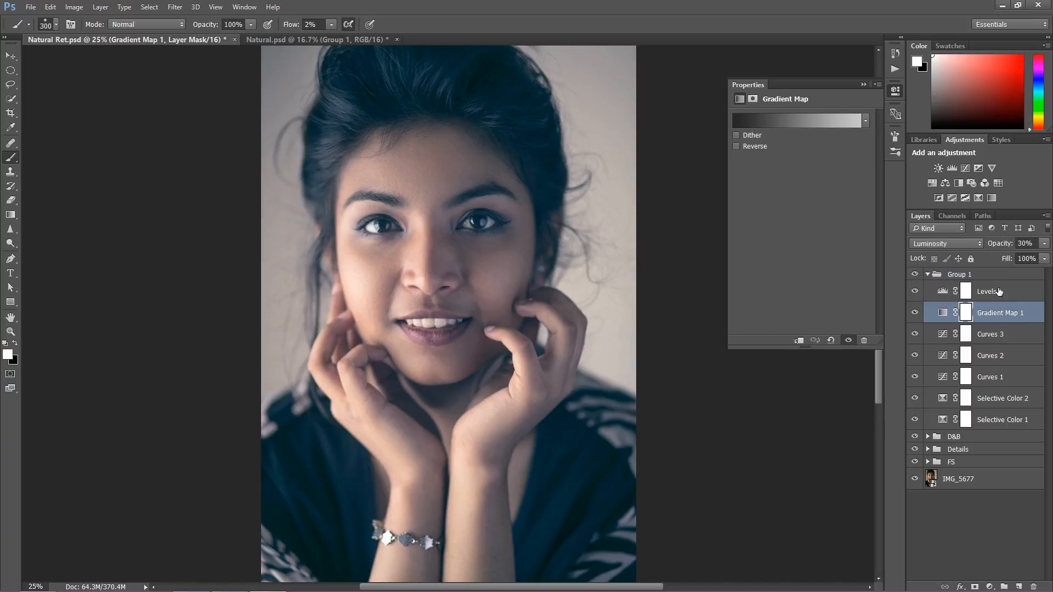
drag(1004, 245, 992, 247)
Set the Levels layer's input black to 20 and input white to 231, comparing with the group hidden
click(974, 291)
click(748, 210)
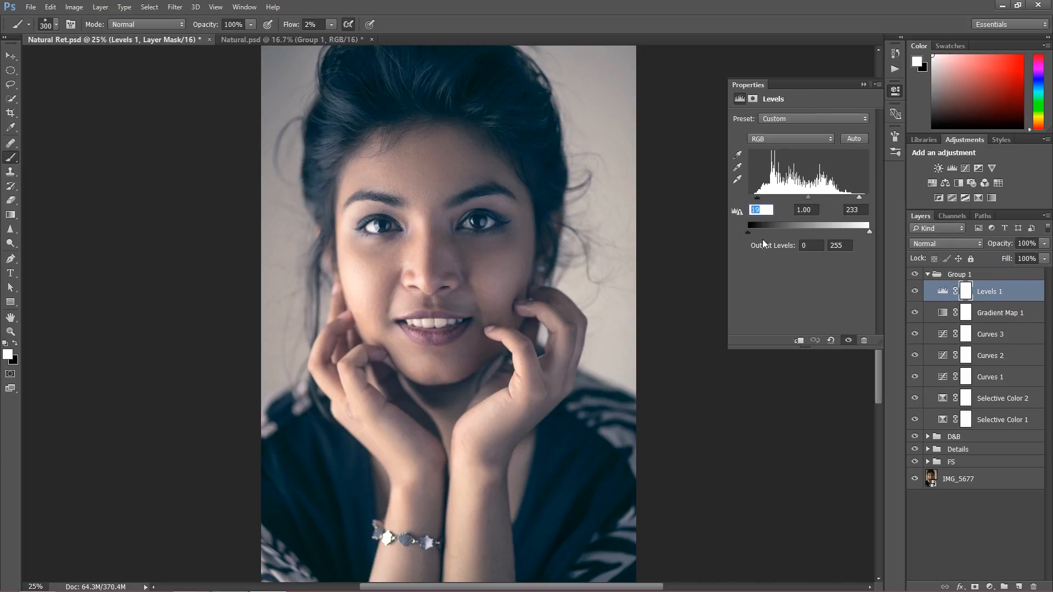
text(20)
click(854, 209)
text(231)
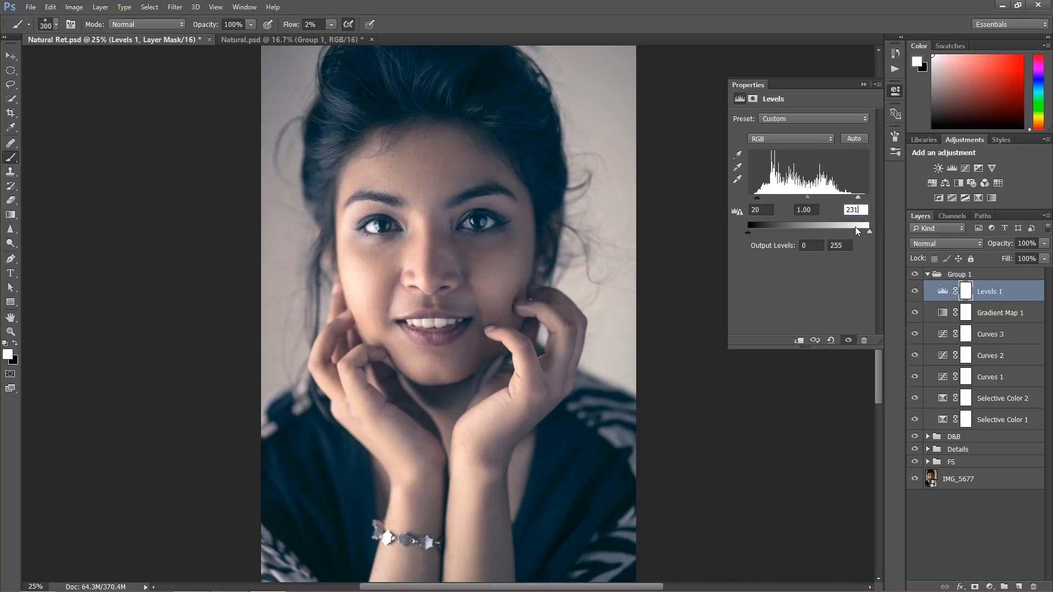
click(864, 84)
click(915, 274)
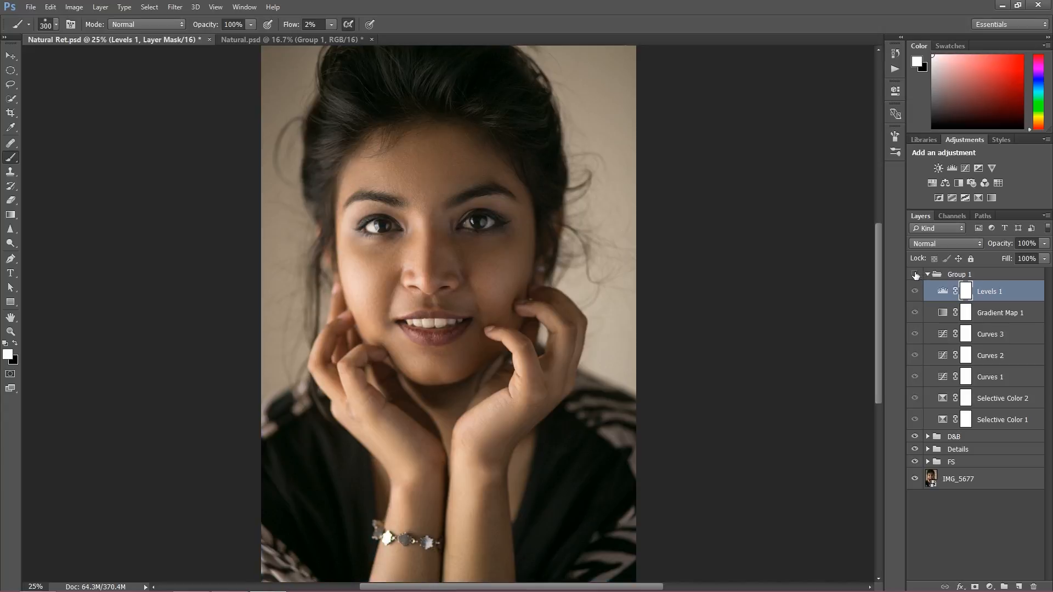
click(914, 274)
click(915, 275)
click(915, 275)
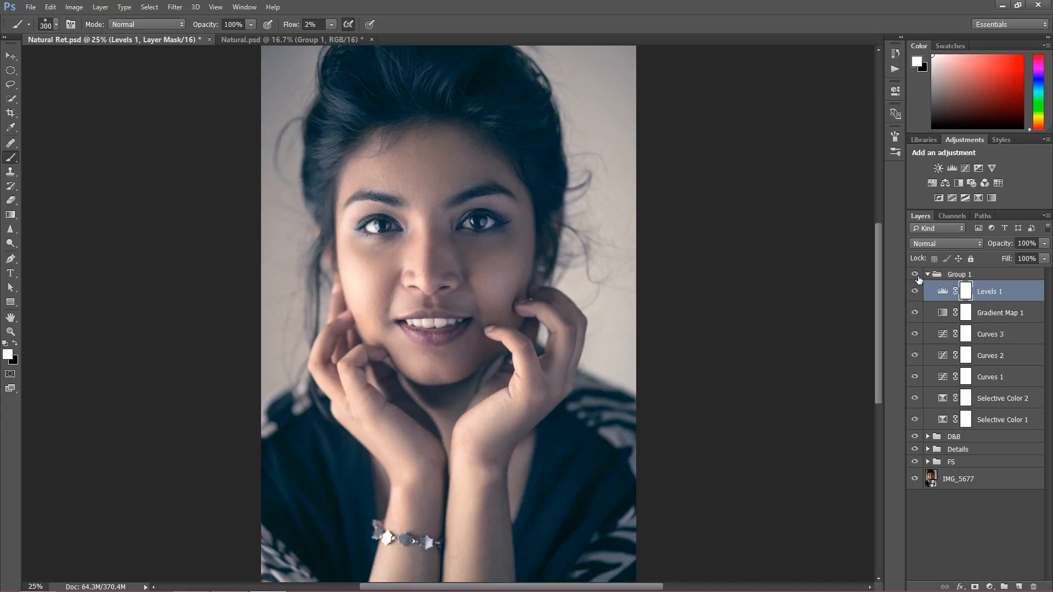
Set the Levels layer's input black to 22 and input white to 230
double_click(965, 291)
click(739, 100)
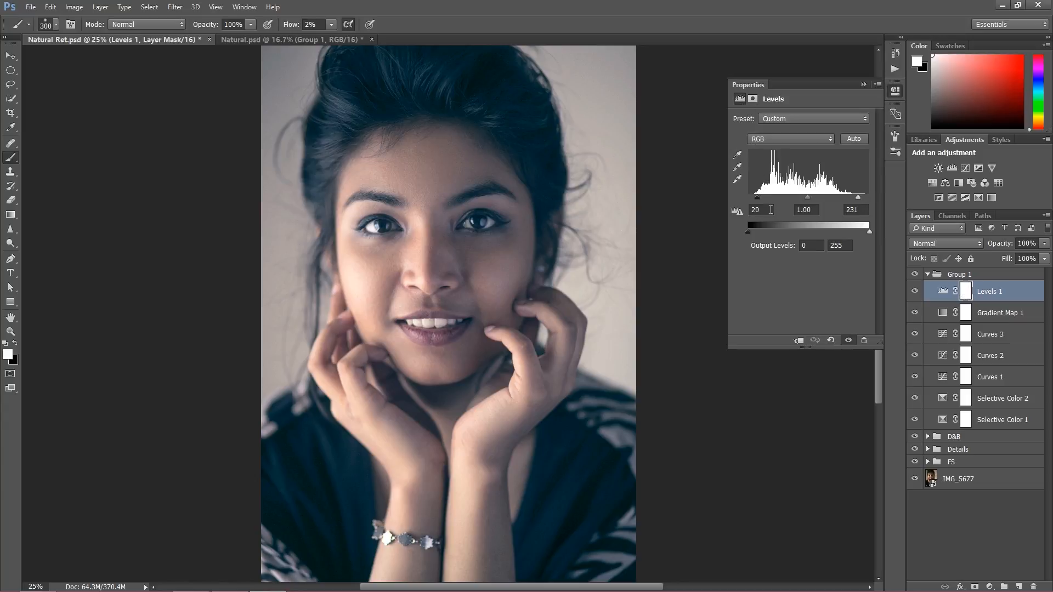
text(22)
click(858, 209)
key(BackSpace)
text(0)
click(863, 85)
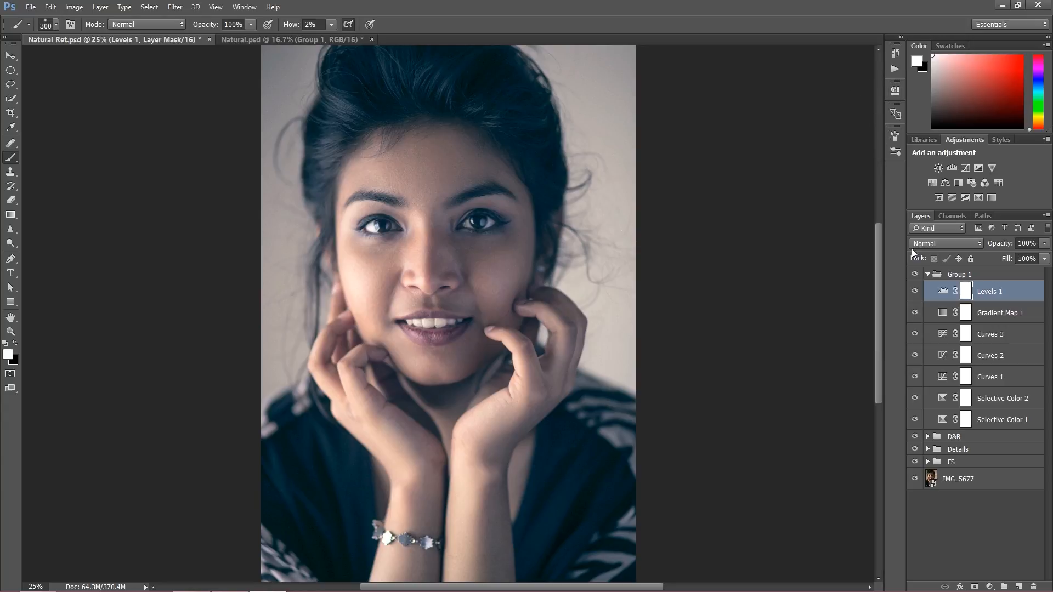
Compare the photo with the color group hidden and shown, and set the Levels layer's opacity to 97%
click(915, 275)
click(916, 274)
click(915, 275)
click(915, 276)
click(999, 246)
text(97)
key(Return)
Collapse the group of color adjustment layers and rename it Color
click(928, 277)
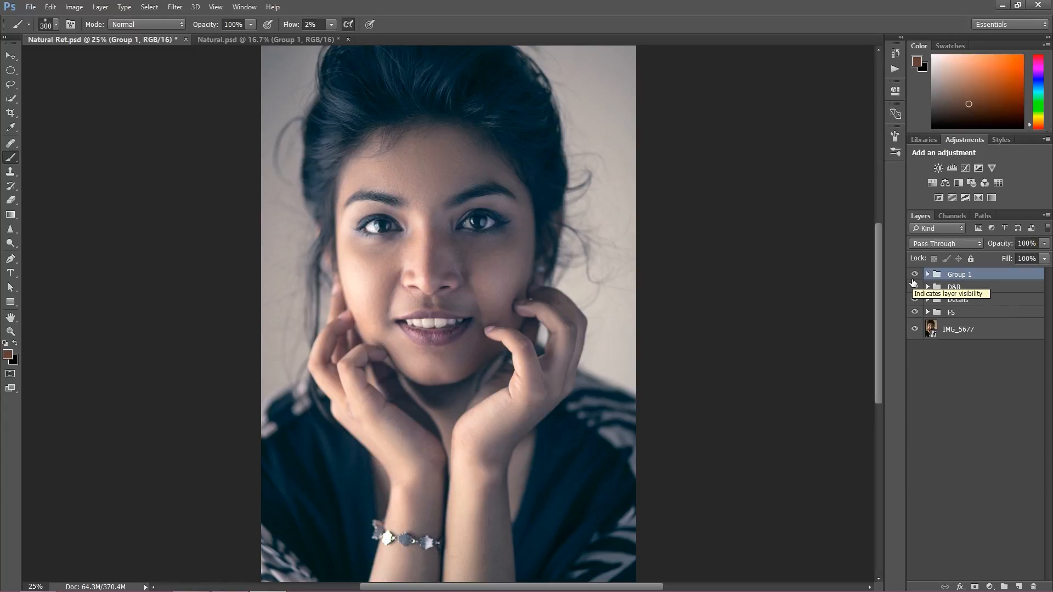
double_click(978, 274)
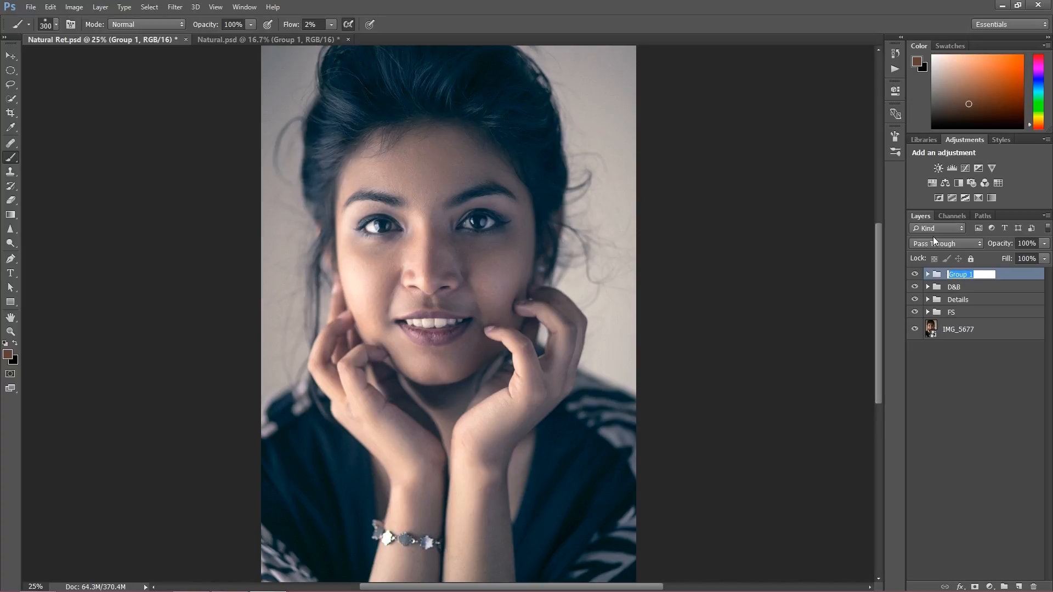
text(Color)
key(Return)
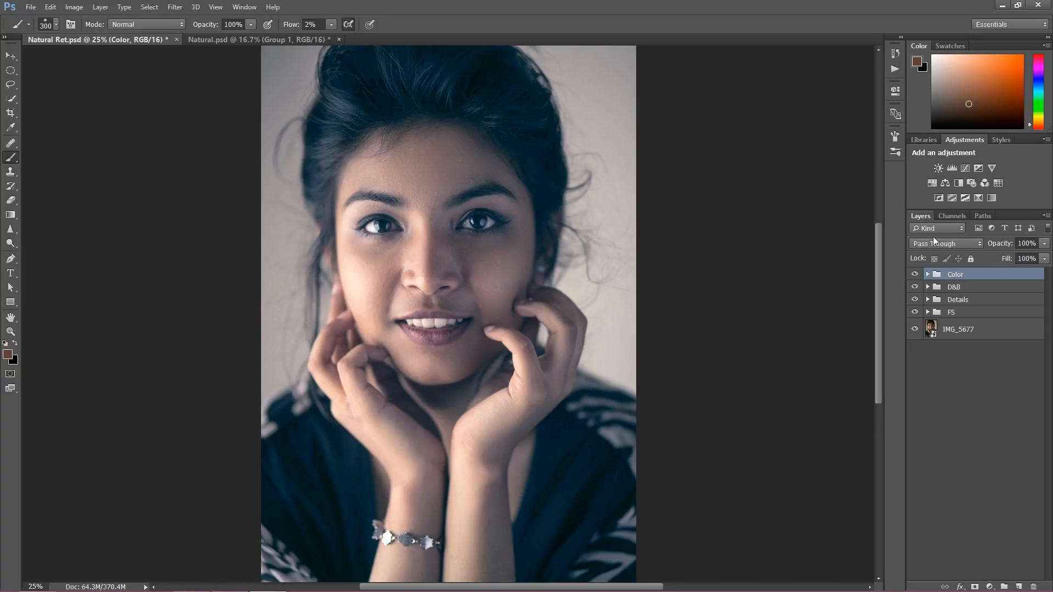
Compare the photo with the Color group hidden and shown, and combine the Color, D&B, Details and FS groups into one parent group
click(915, 274)
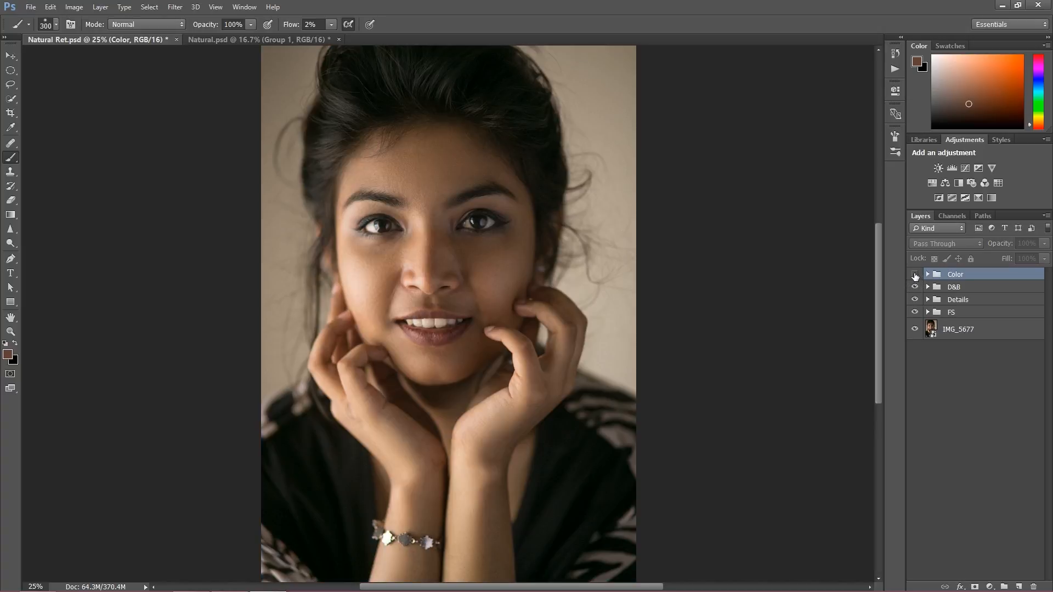
click(914, 274)
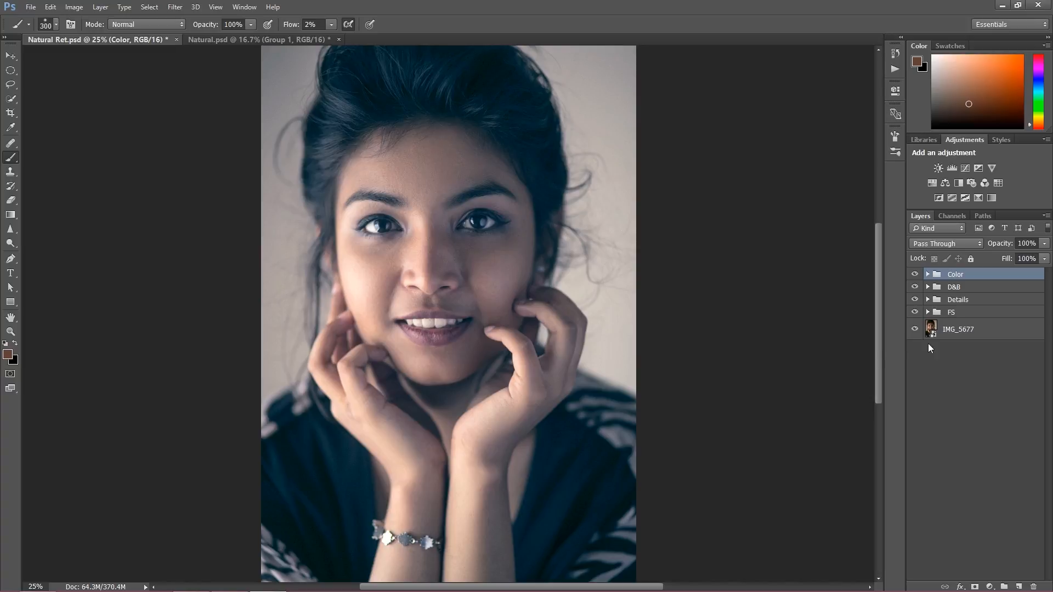
shift+click(969, 313)
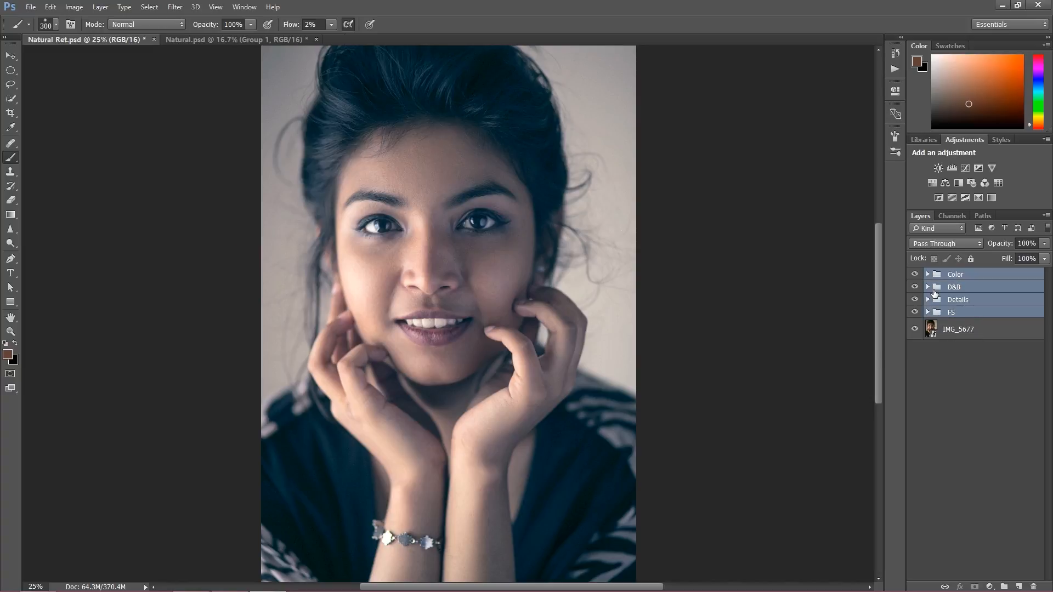
key(ctrl+g)
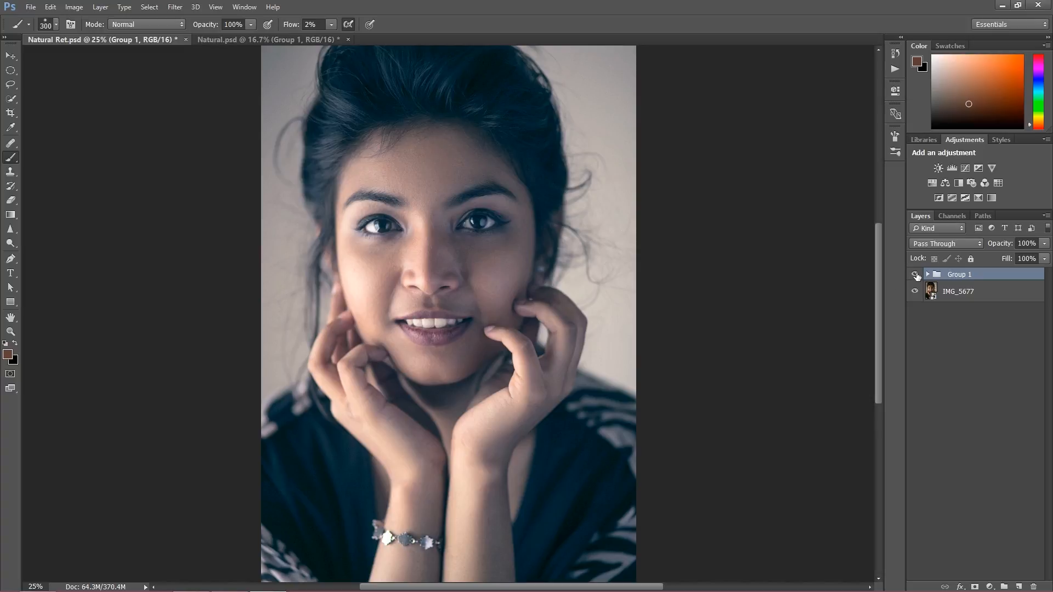
Compare the original portrait with the finished retouch by hiding and showing the new parent group twice, leaving it visible
click(914, 274)
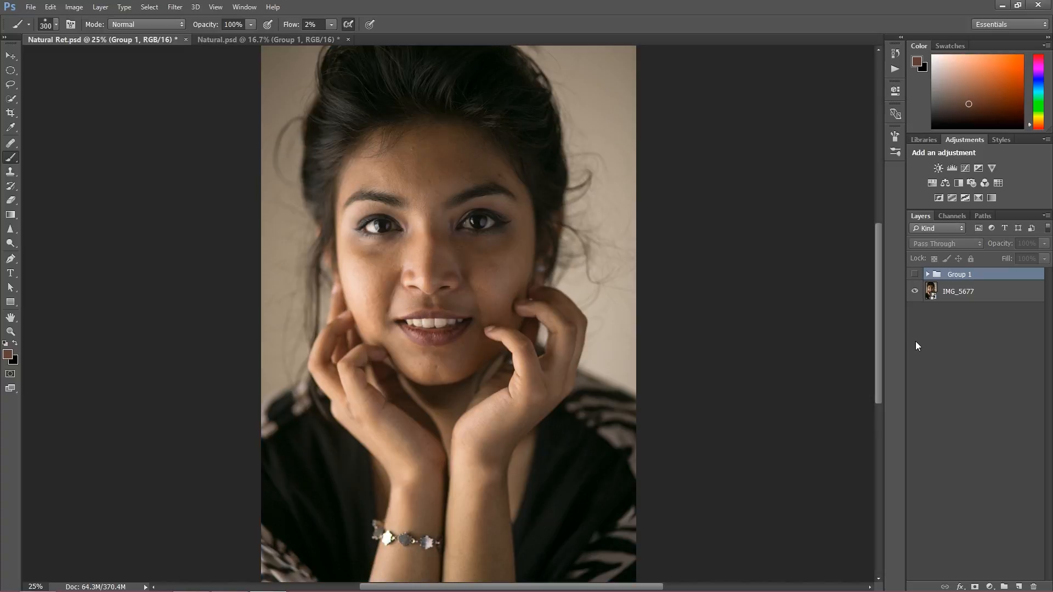
click(914, 274)
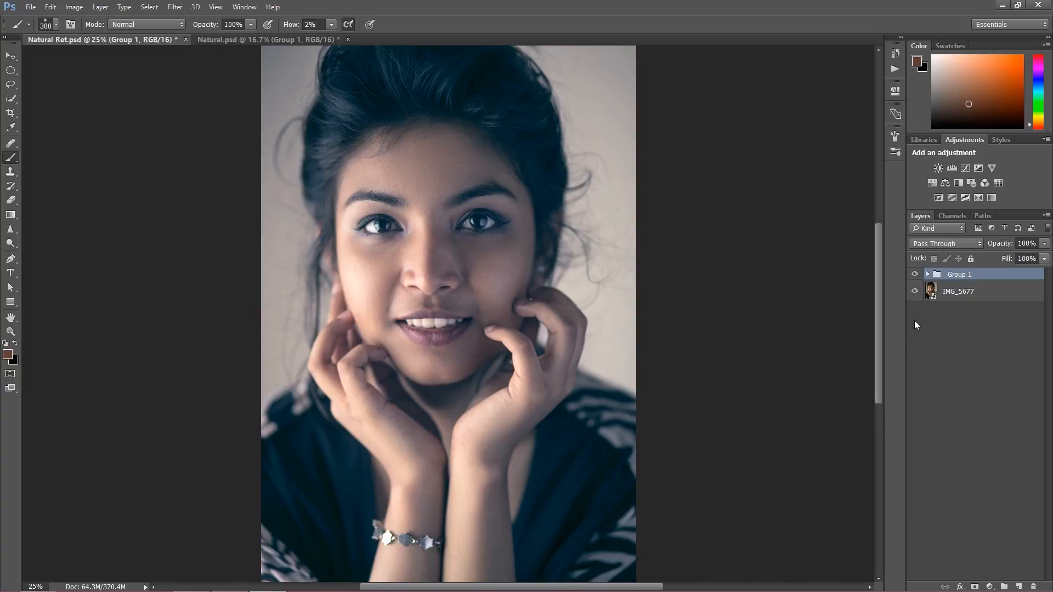
click(915, 275)
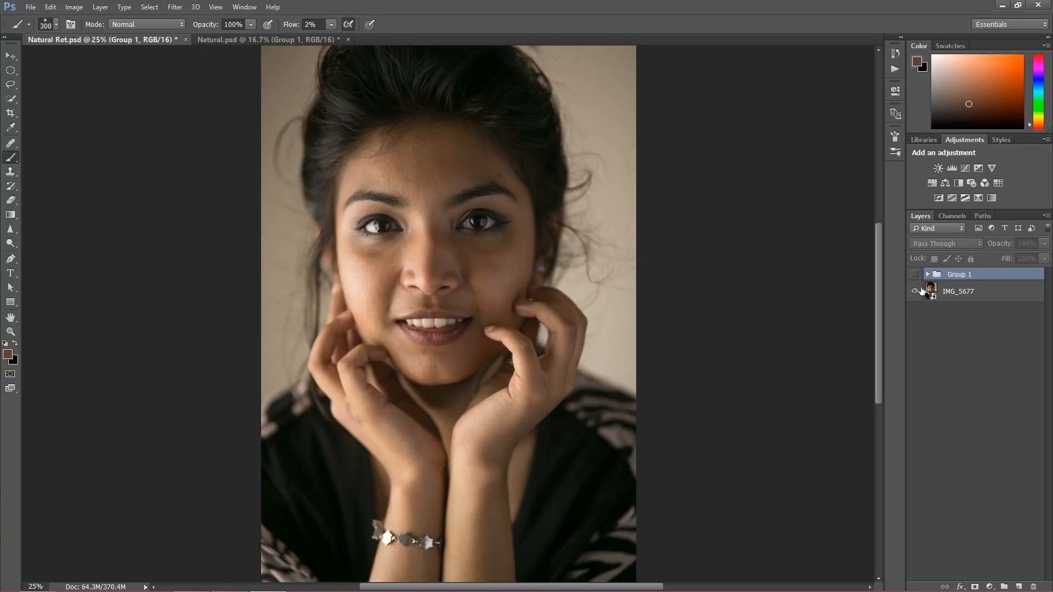
click(915, 277)
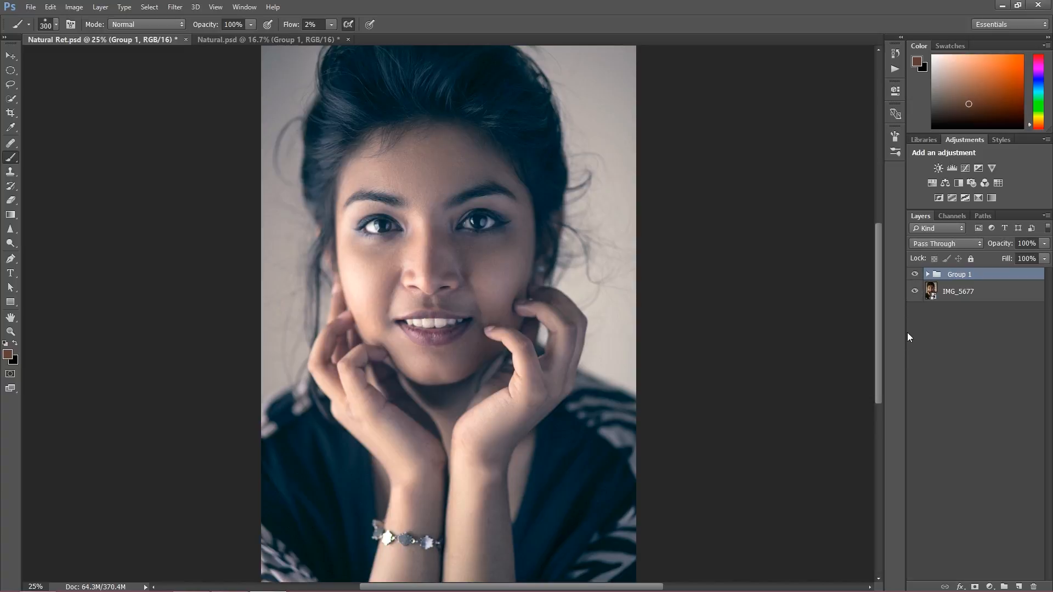